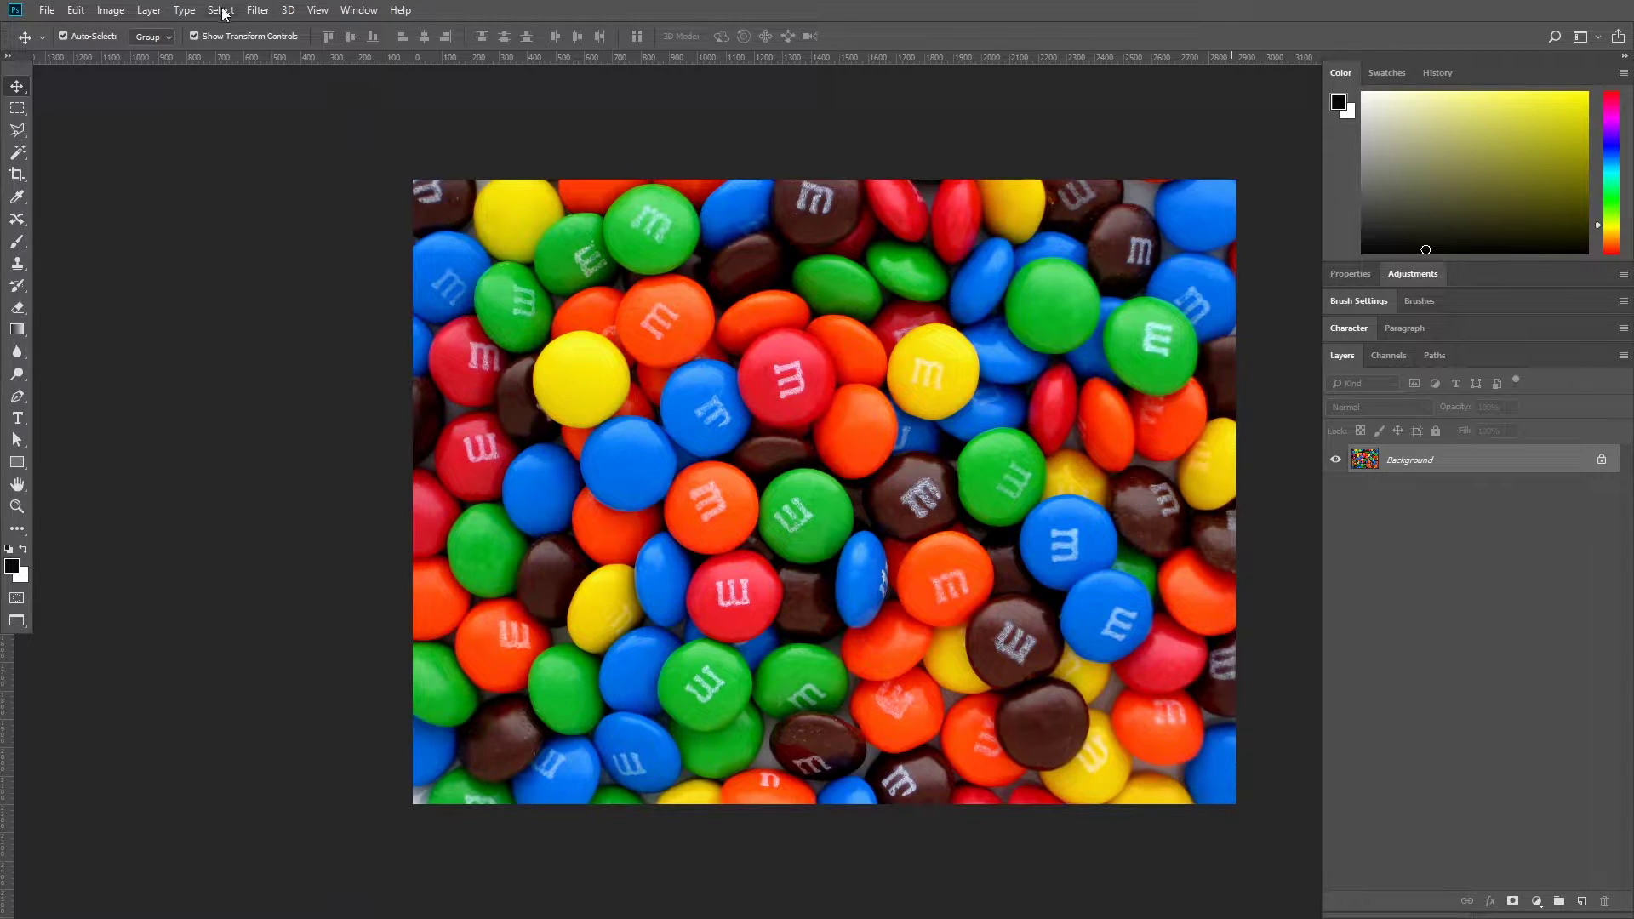
Confirm the image stays in RGB colour mode at 8 bits per channel.
left_click(110, 10)
mouse_move(121, 28)
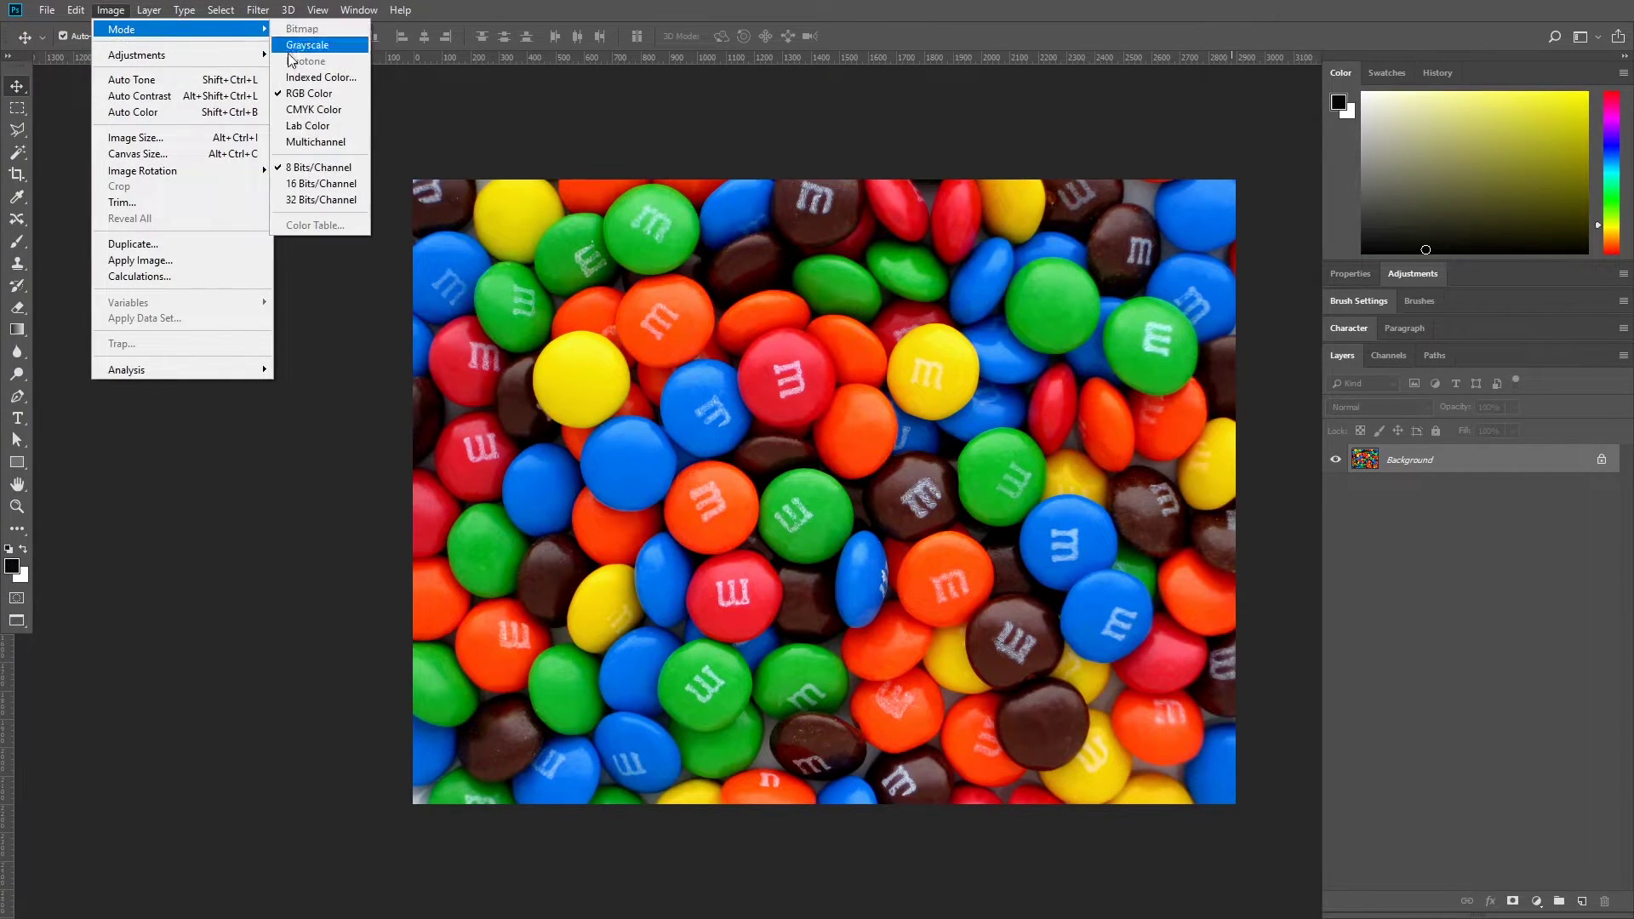
left_click(304, 99)
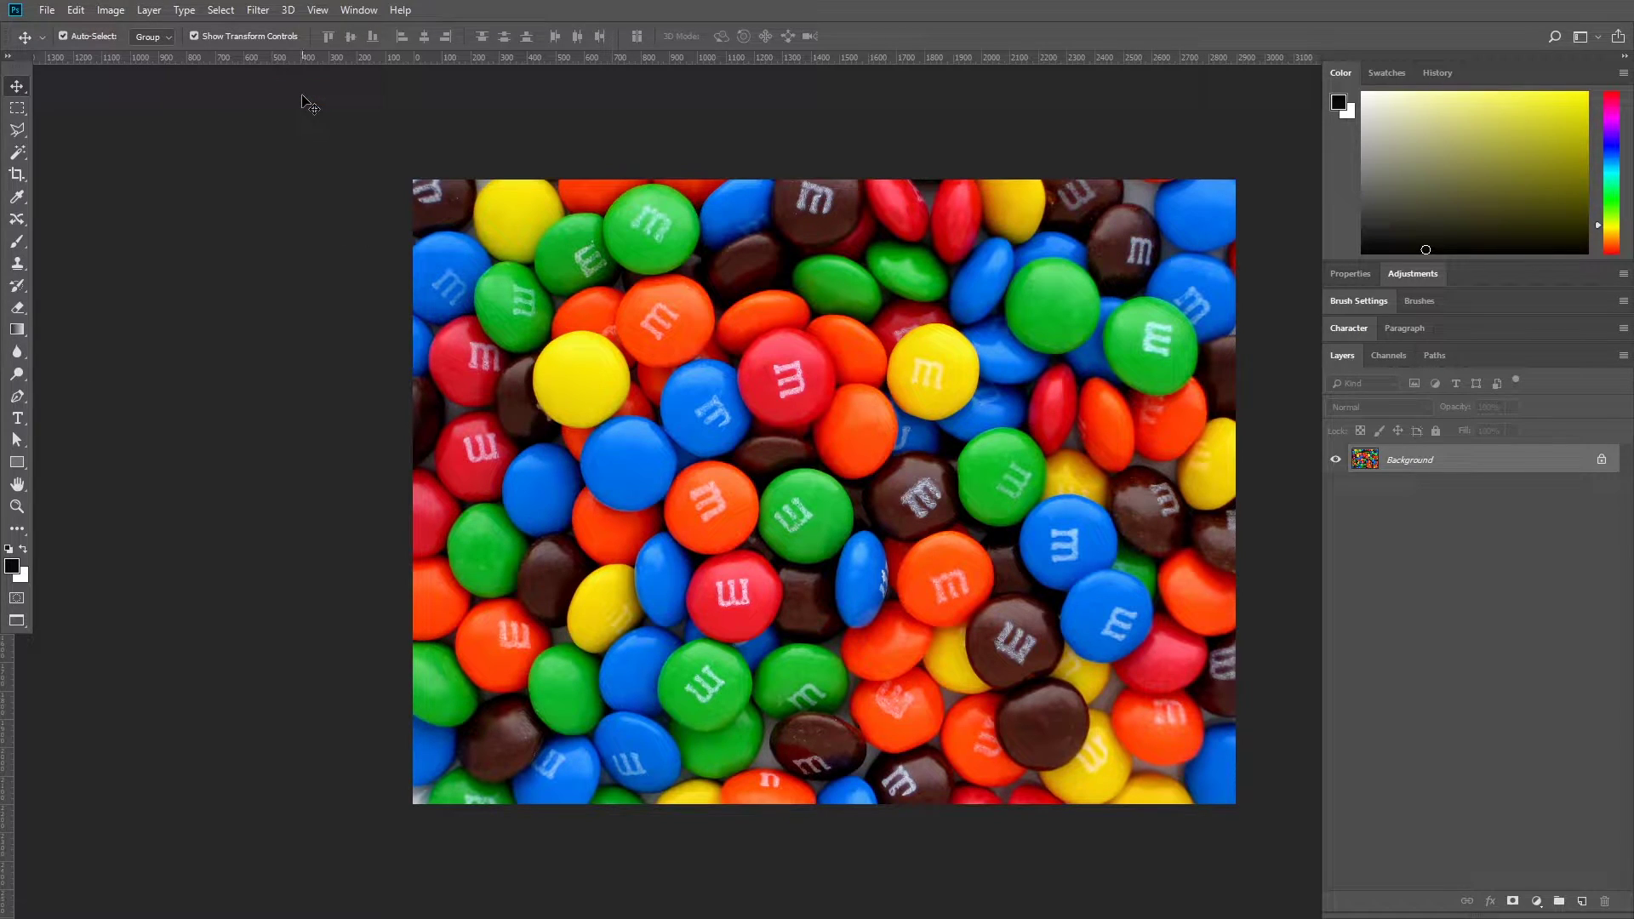
left_click(110, 10)
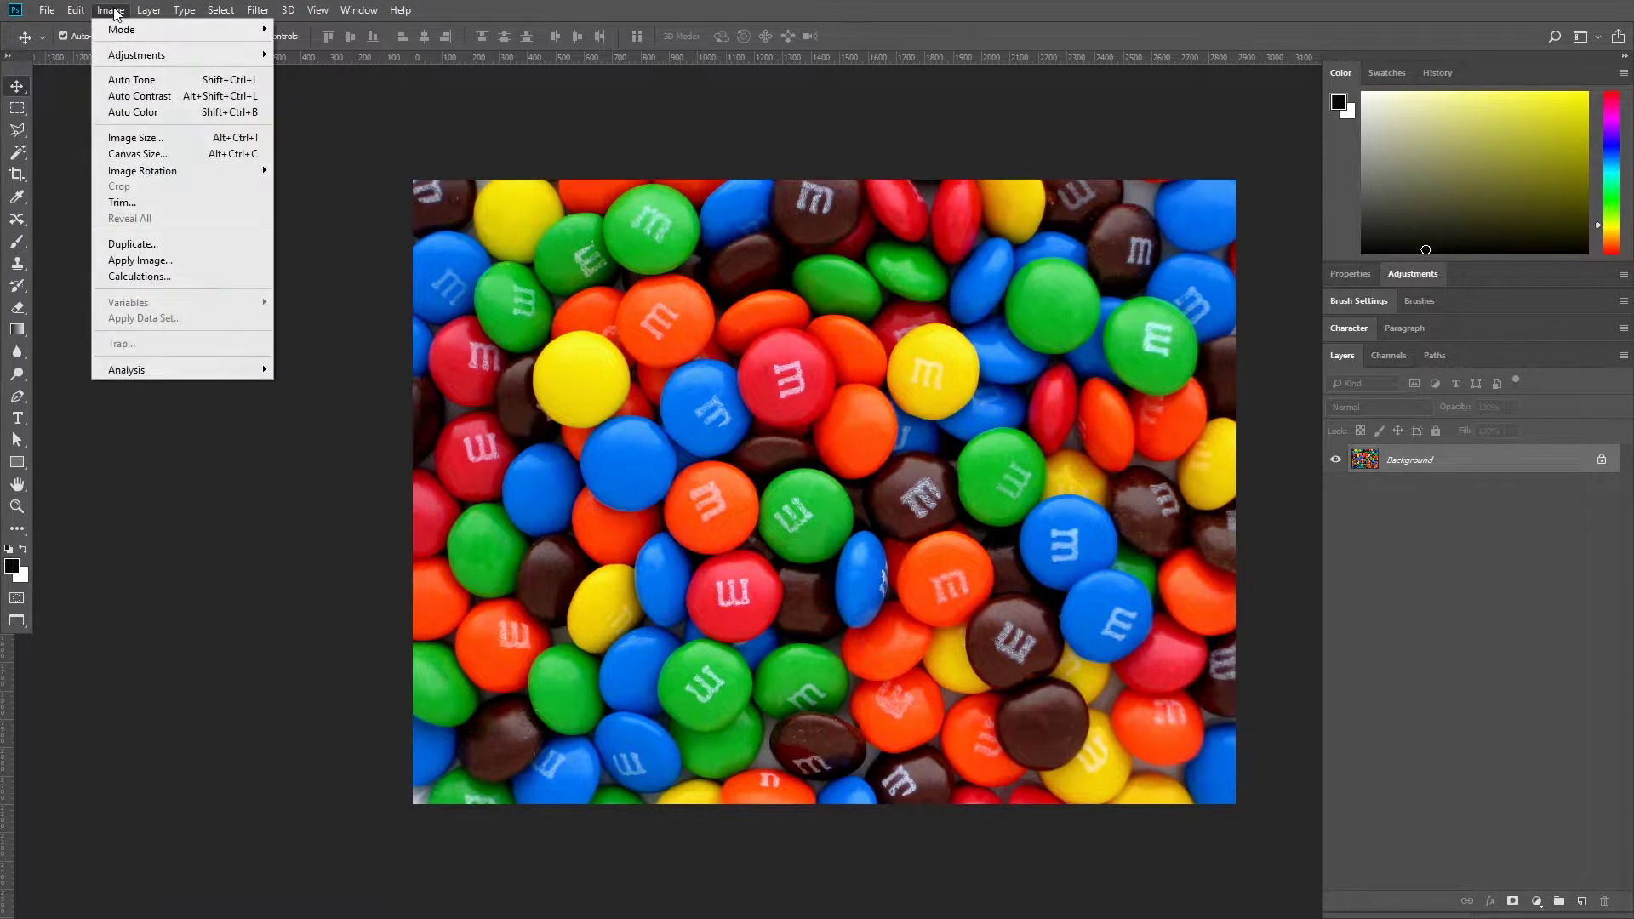
mouse_move(153, 29)
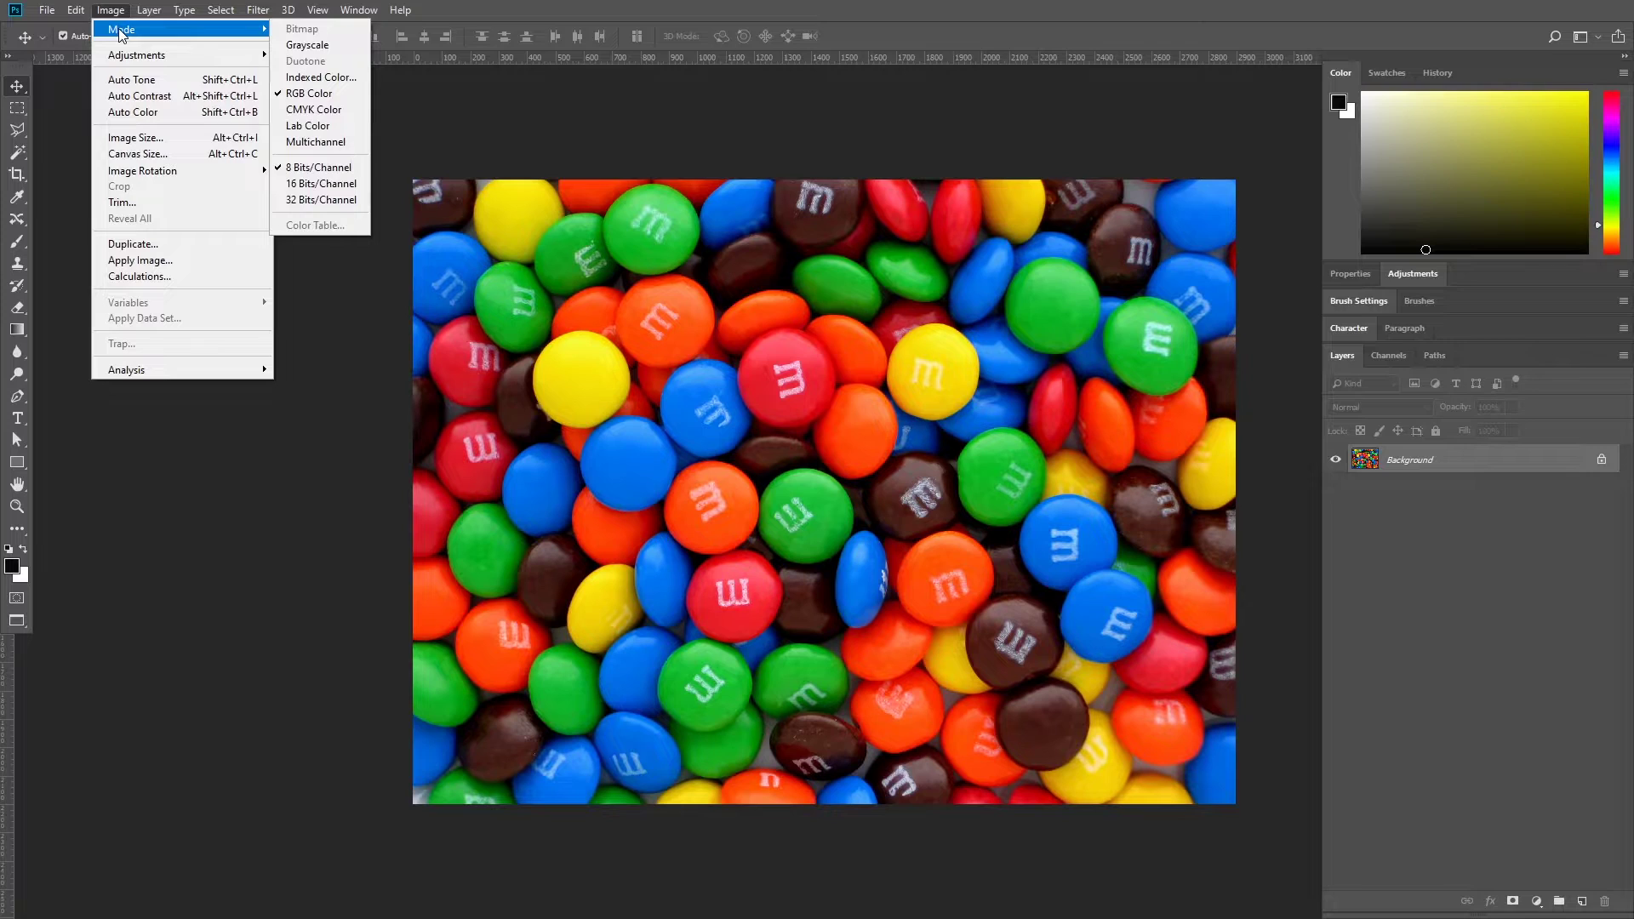
left_click(294, 169)
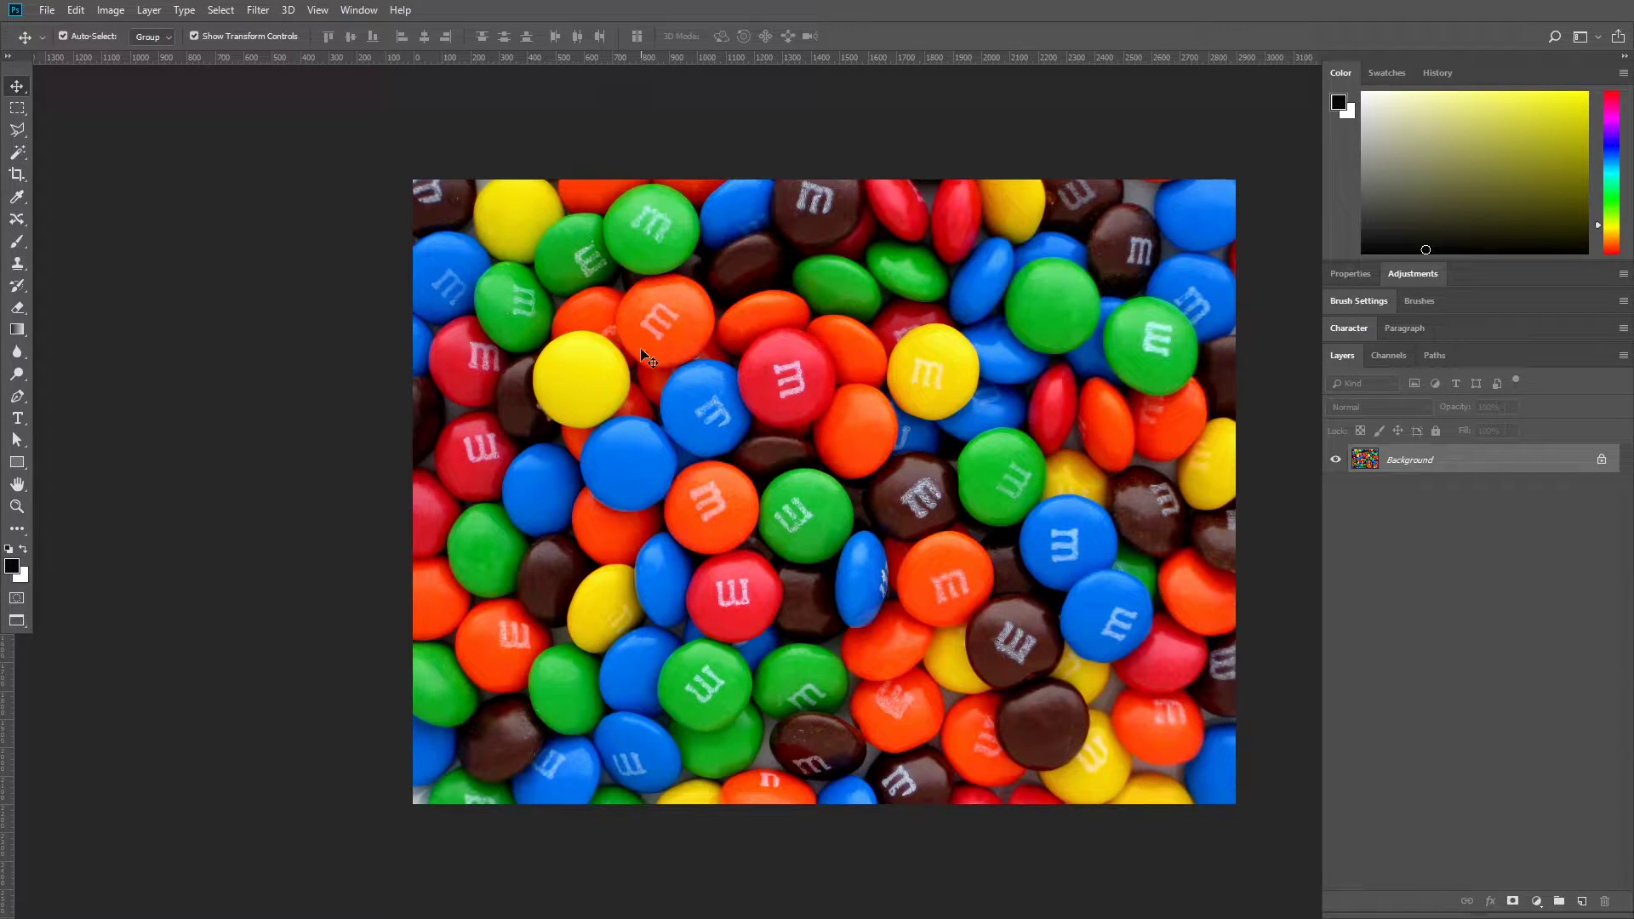
Review the Image Size settings and close them without changes.
key("ctrl")
key("space")
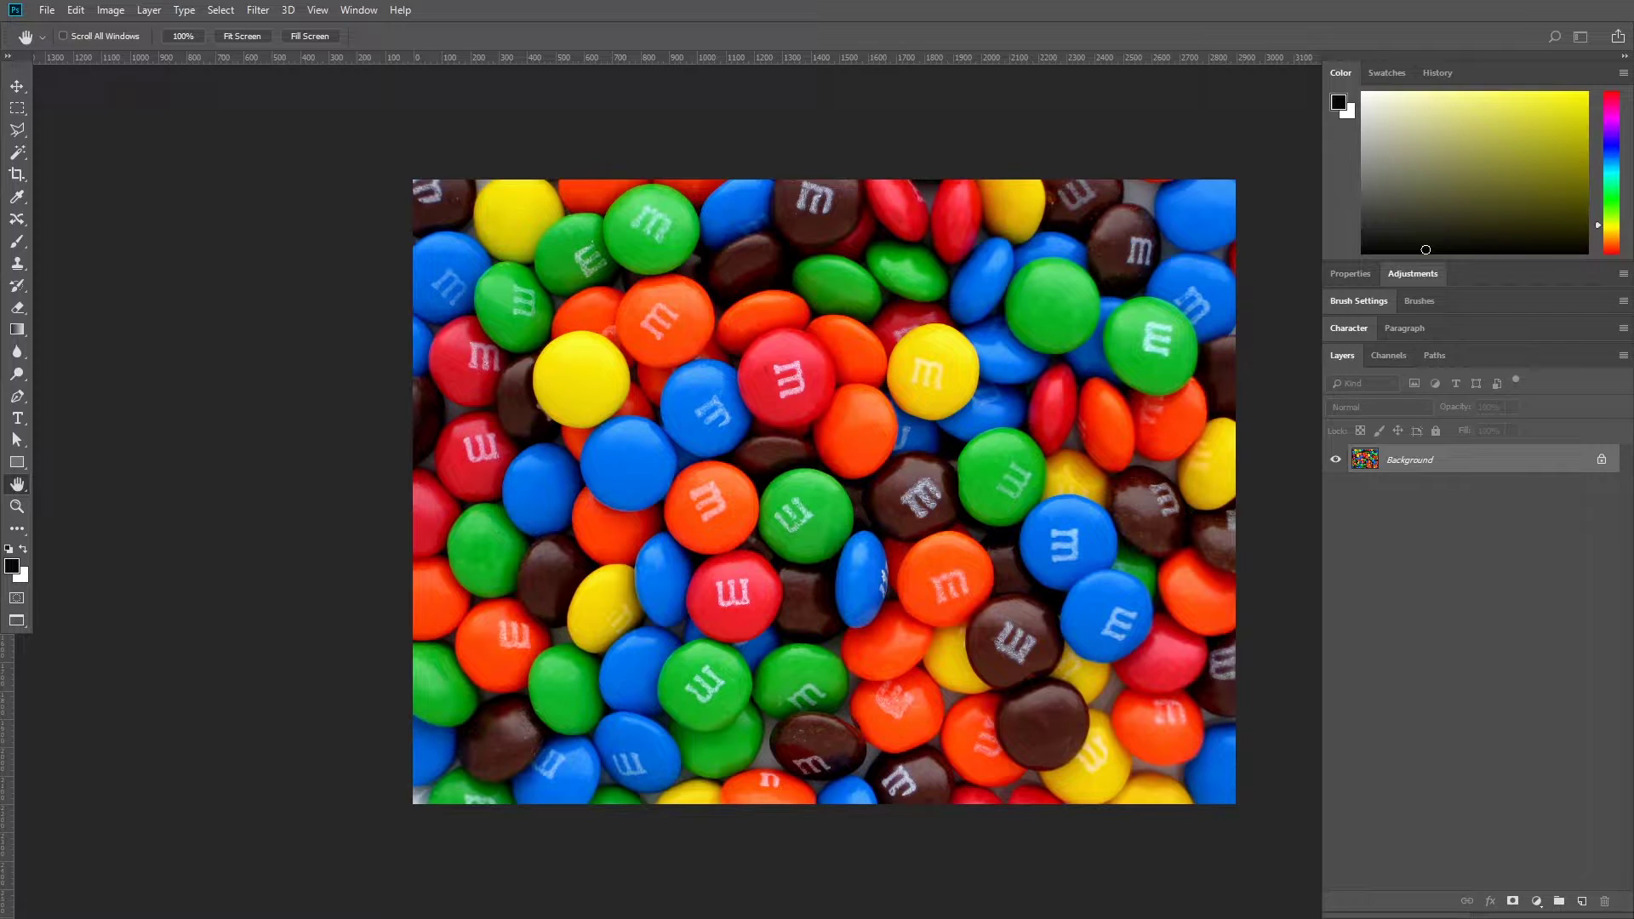
key("ctrl+alt+i")
left_click_drag(1054, 184, 542, 226)
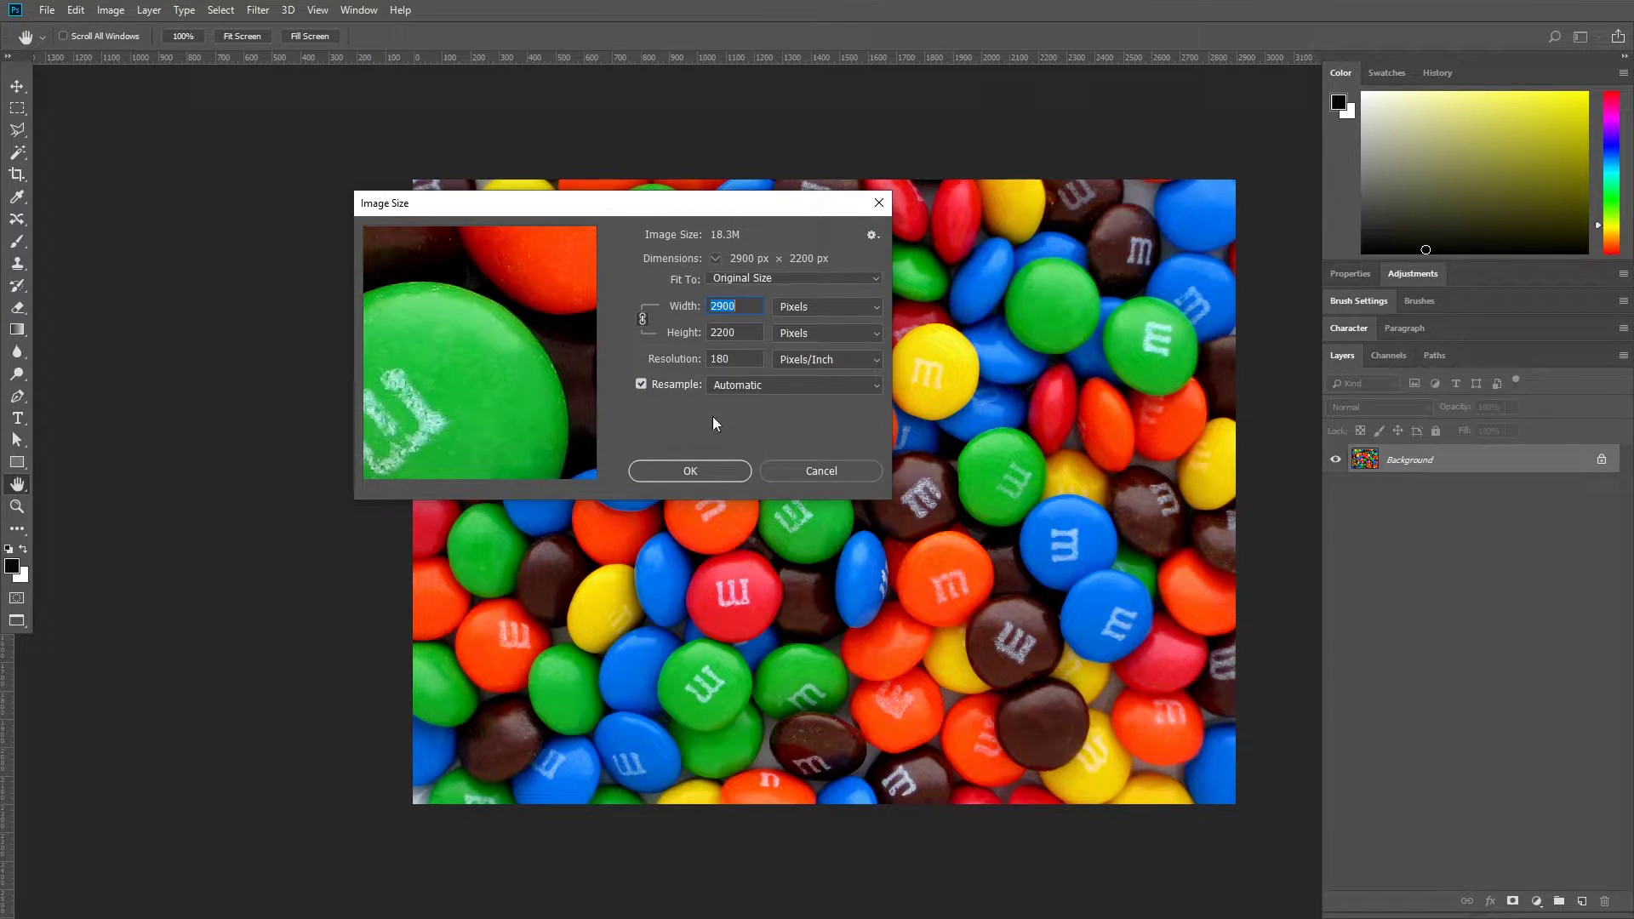
key("Escape")
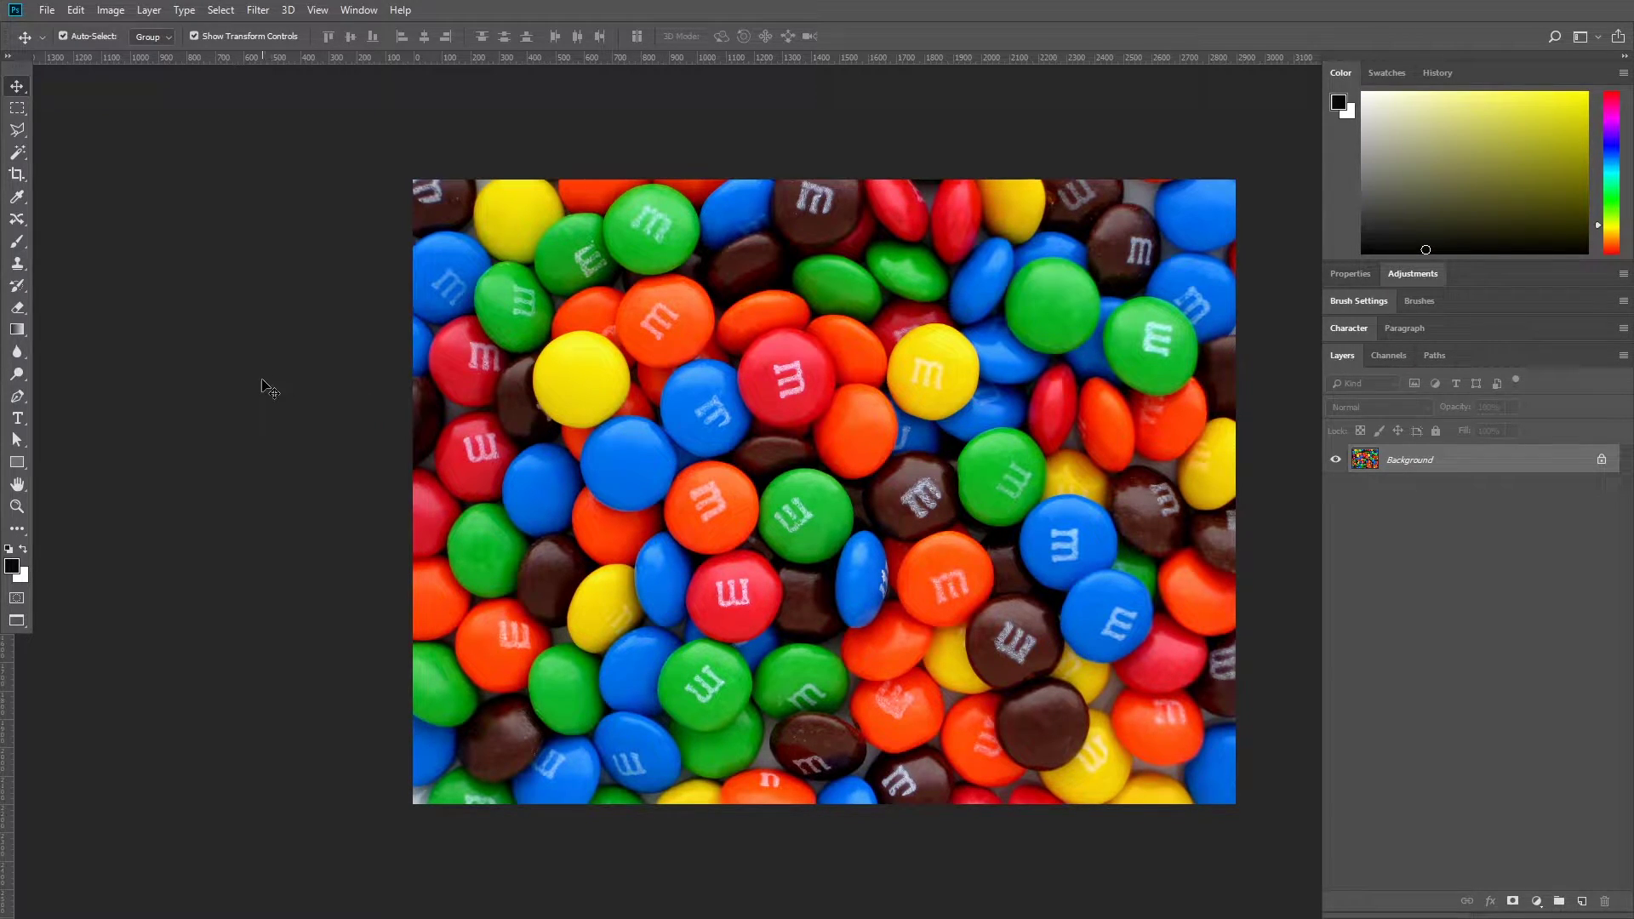
Show the Actions panel and create a new action set named 'Color selectivo'.
left_click(359, 10)
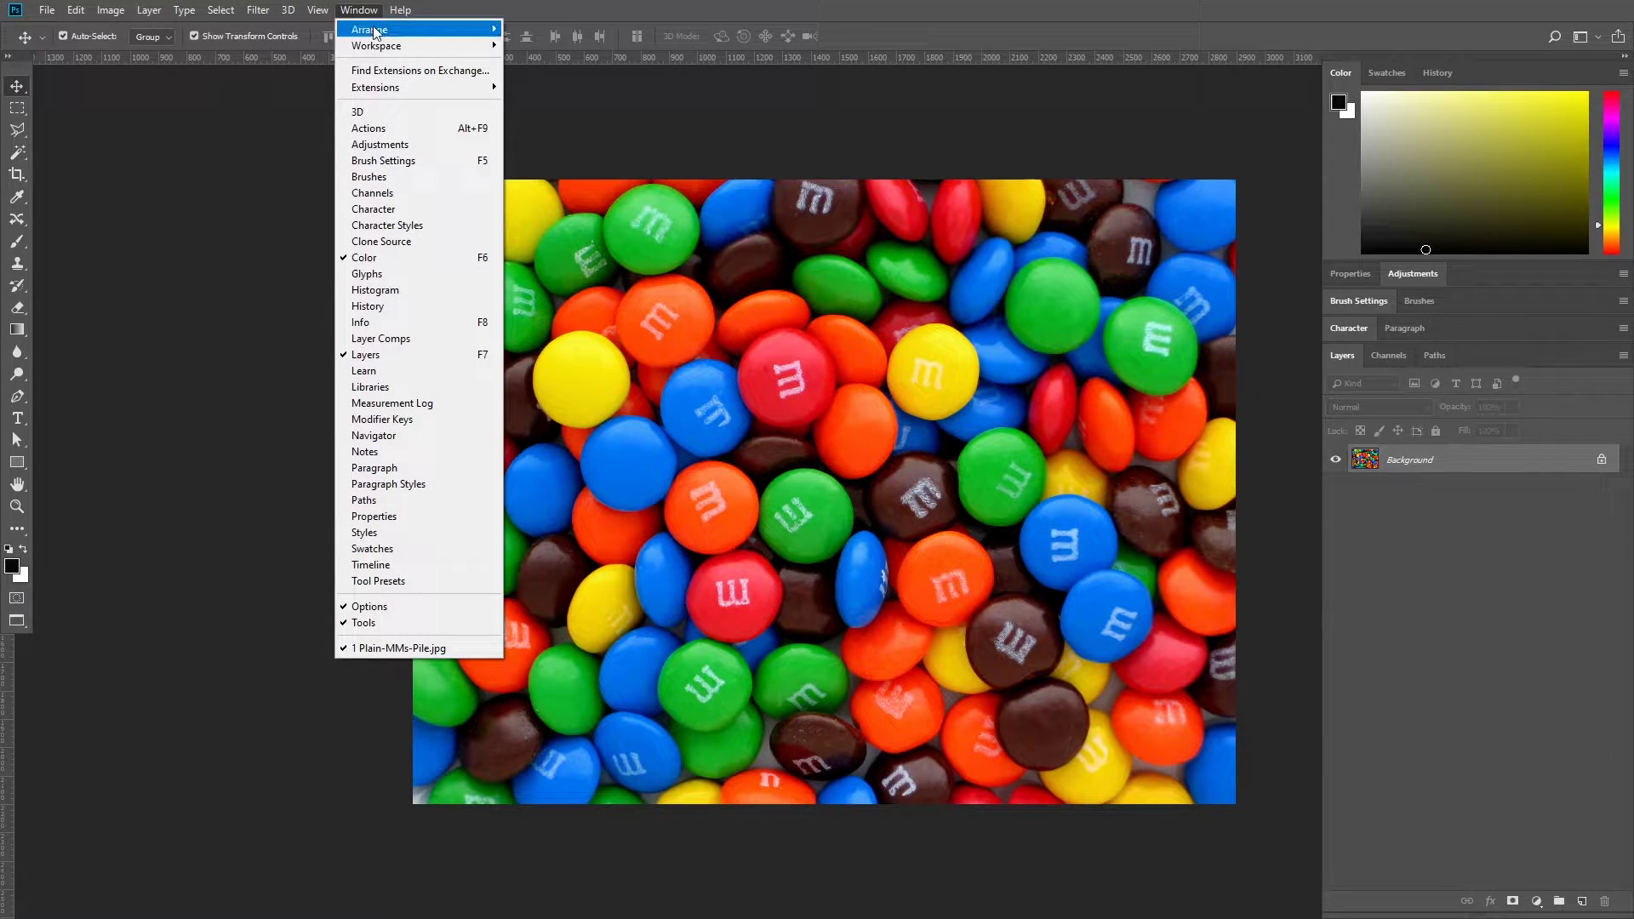
left_click(368, 128)
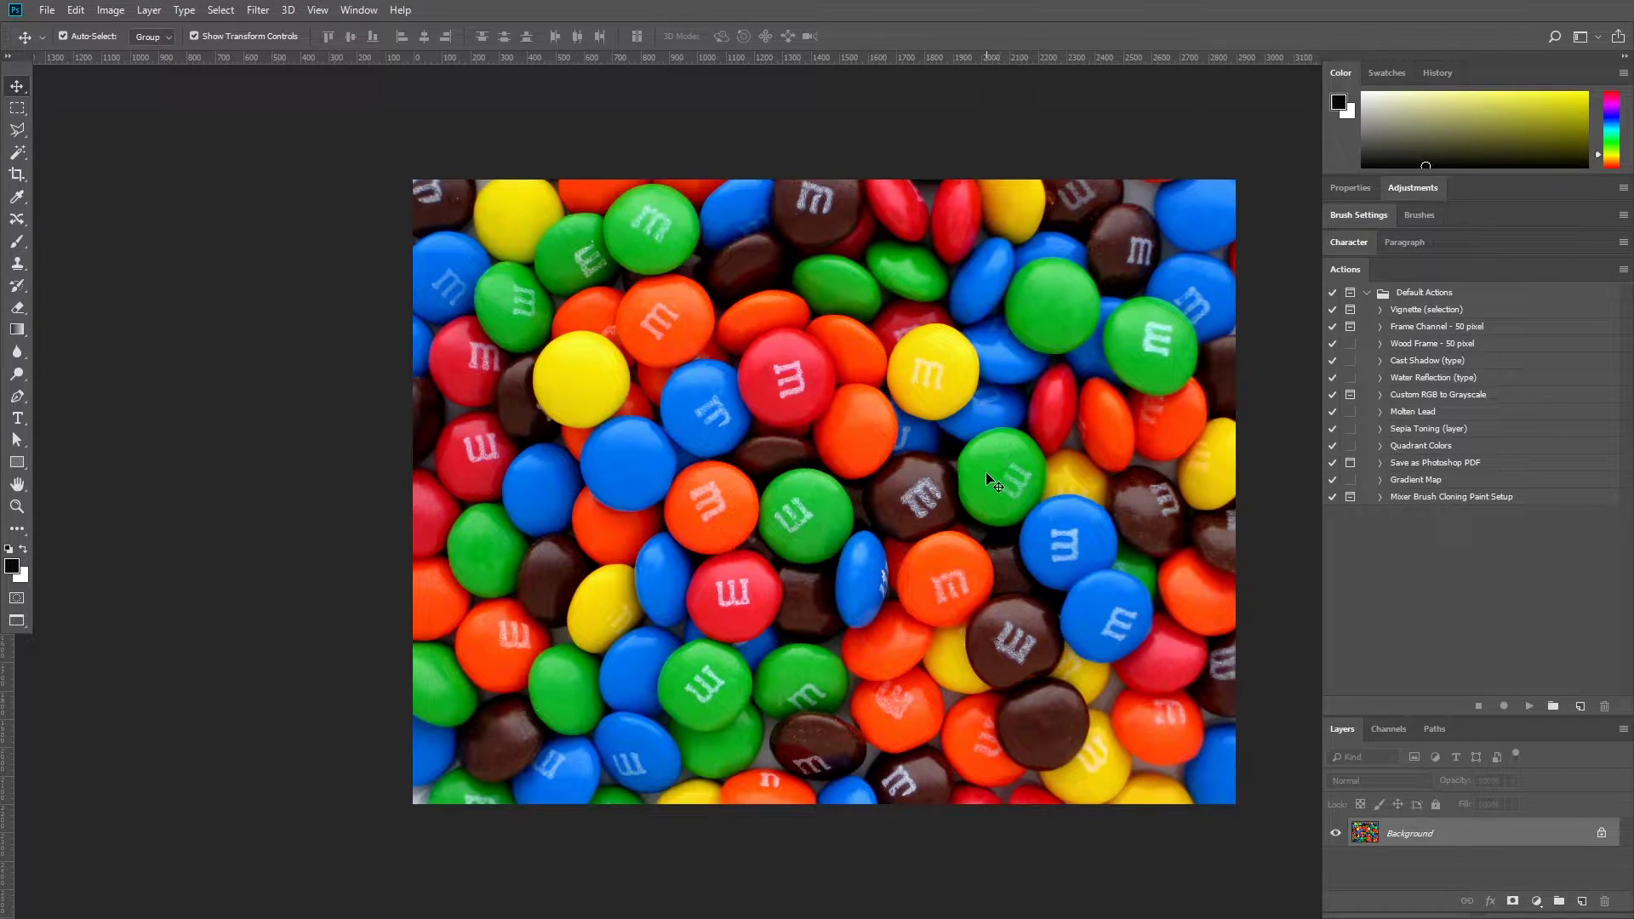
left_click(1622, 271)
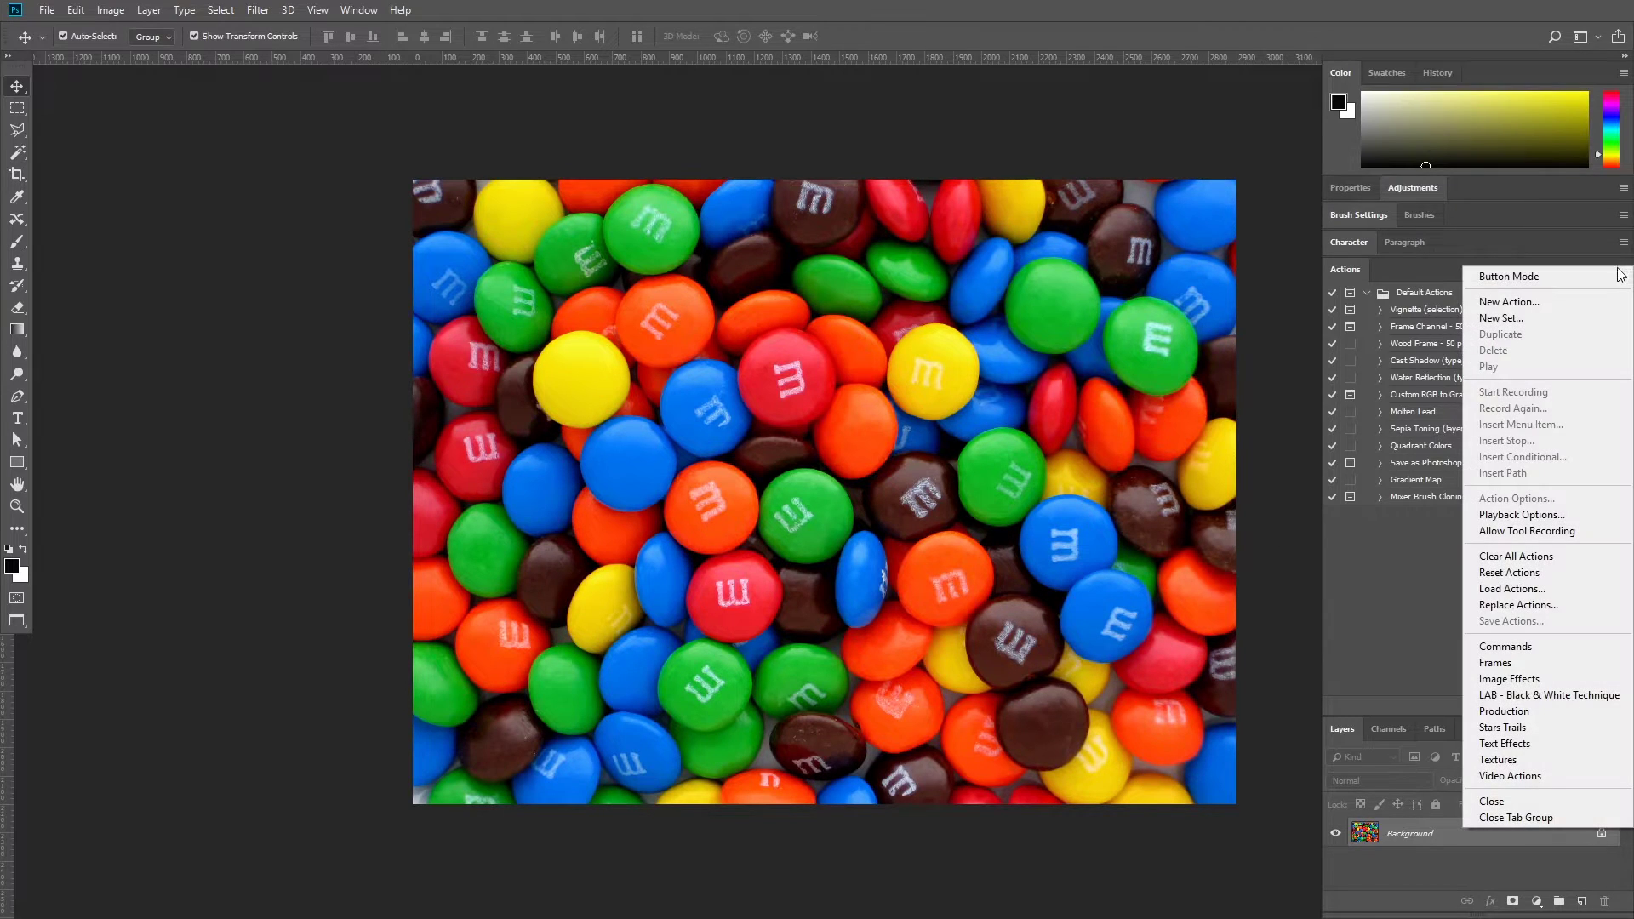
left_click(1484, 318)
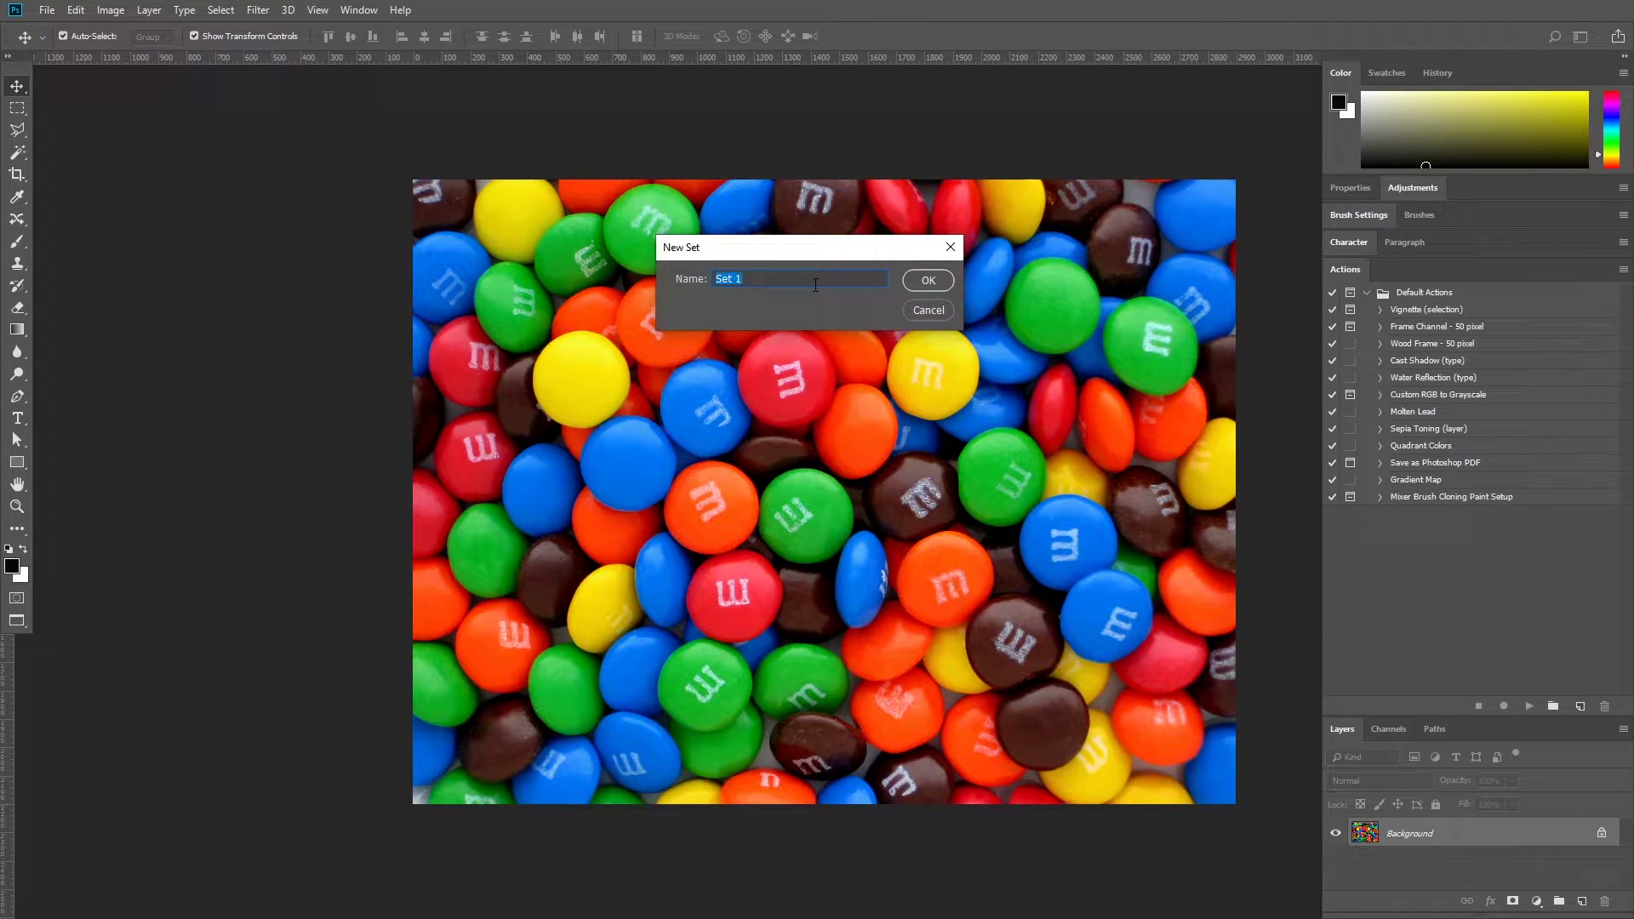
type("Color select")
type("ivo")
left_click(927, 280)
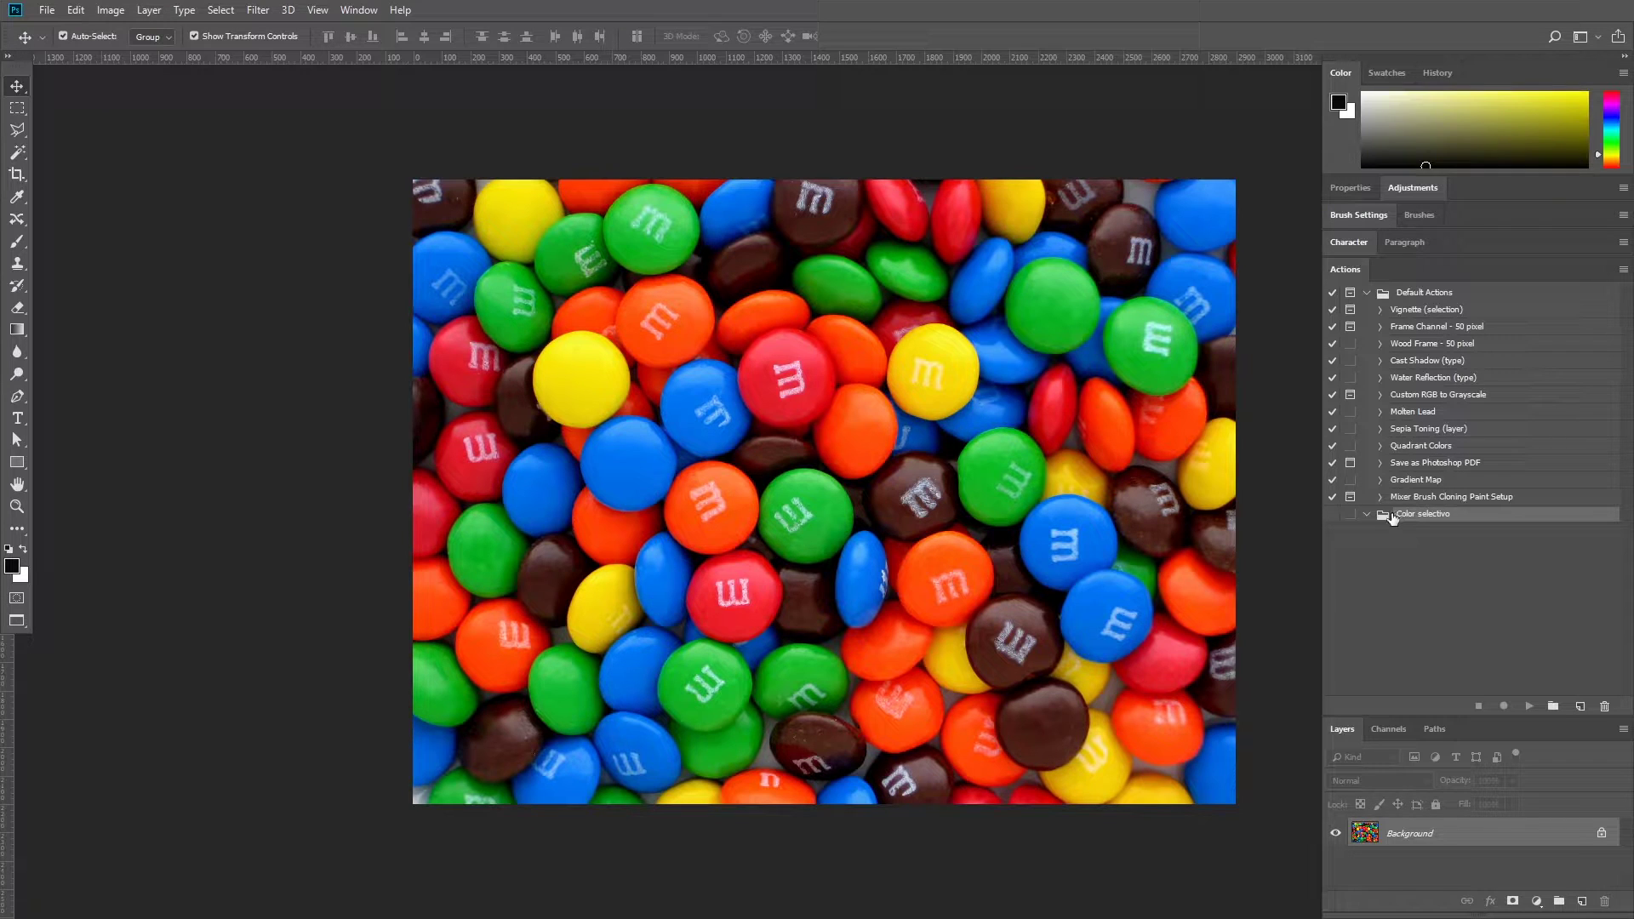
Create a new action named 'Color selectivo' inside that set.
left_click(1622, 269)
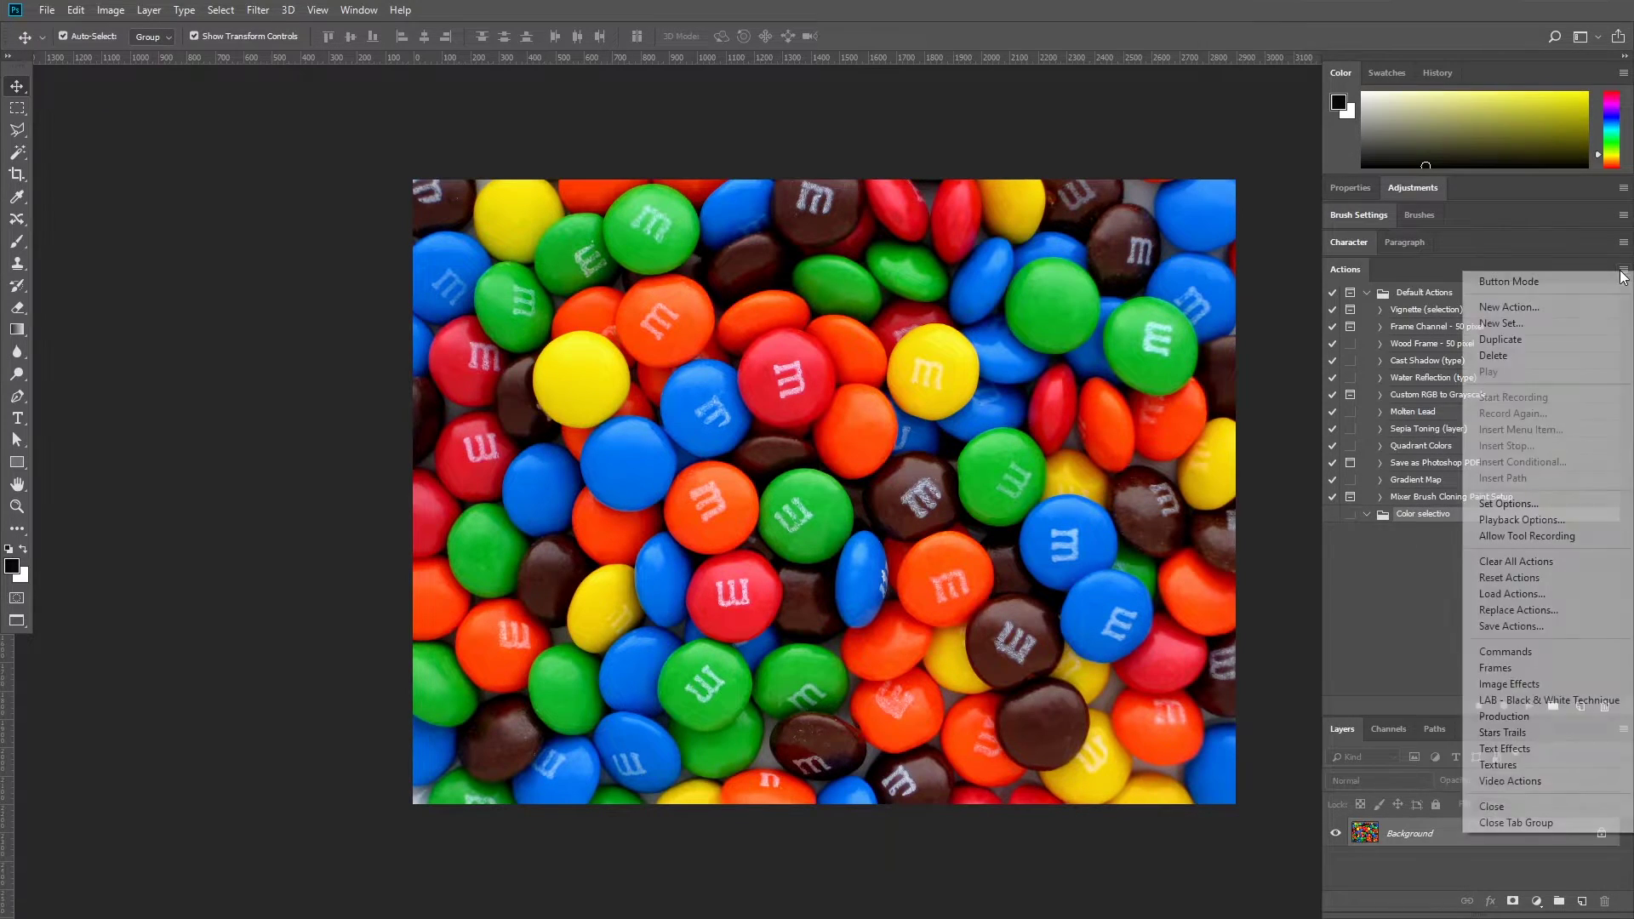
left_click(1521, 307)
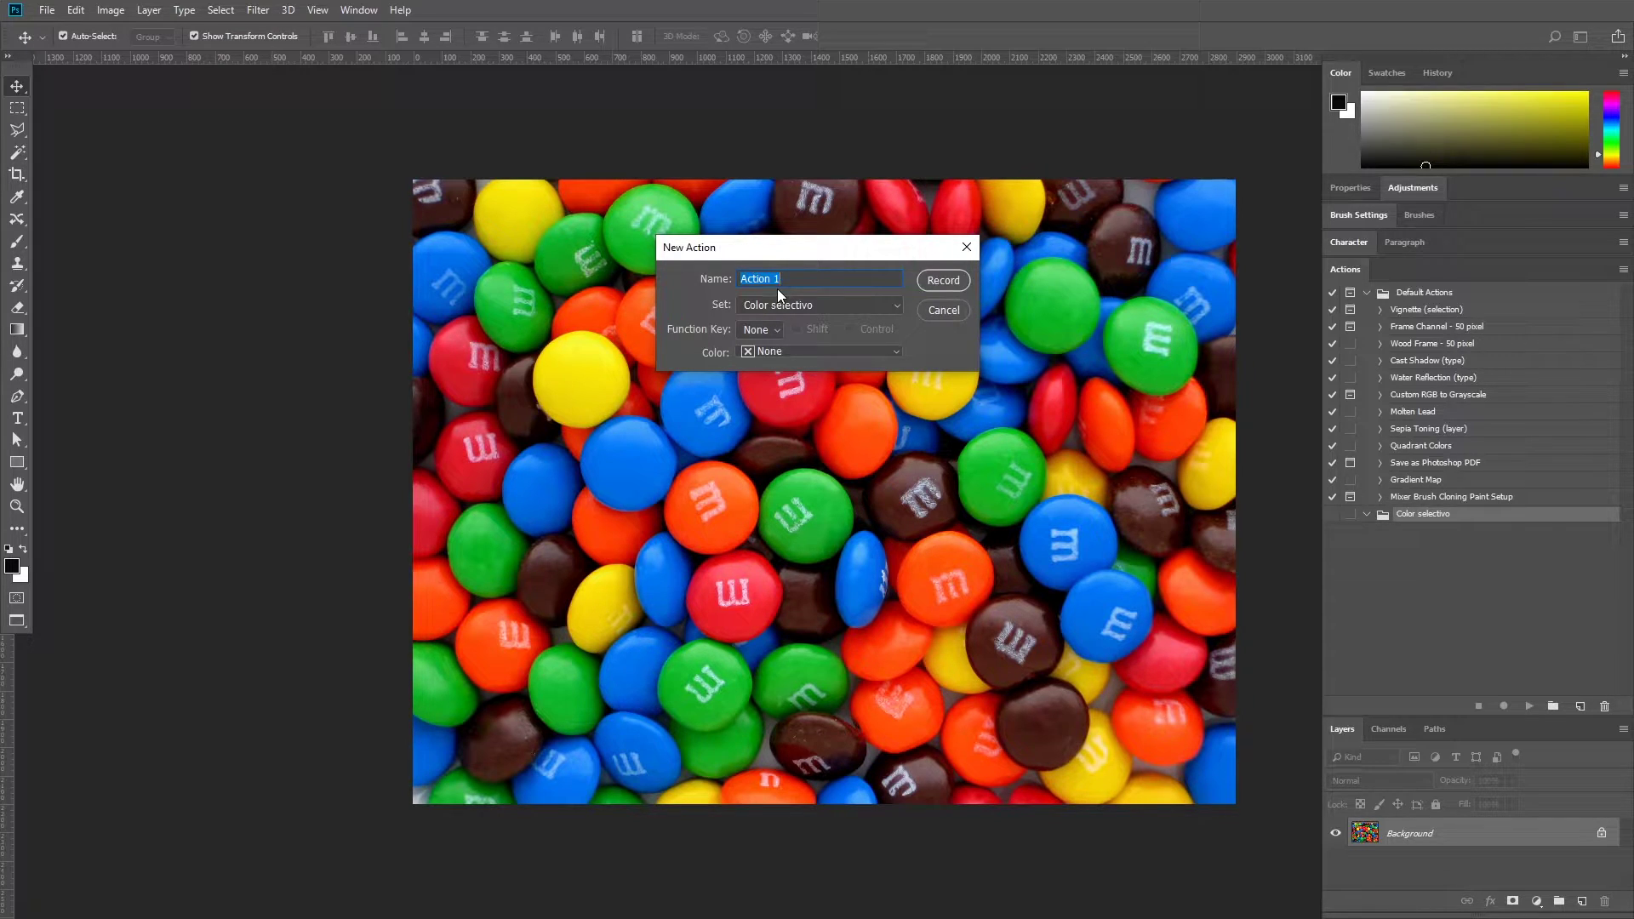
type("Color selectivo")
Start recording the Color selectivo action and collapse the Actions panel.
left_click(942, 280)
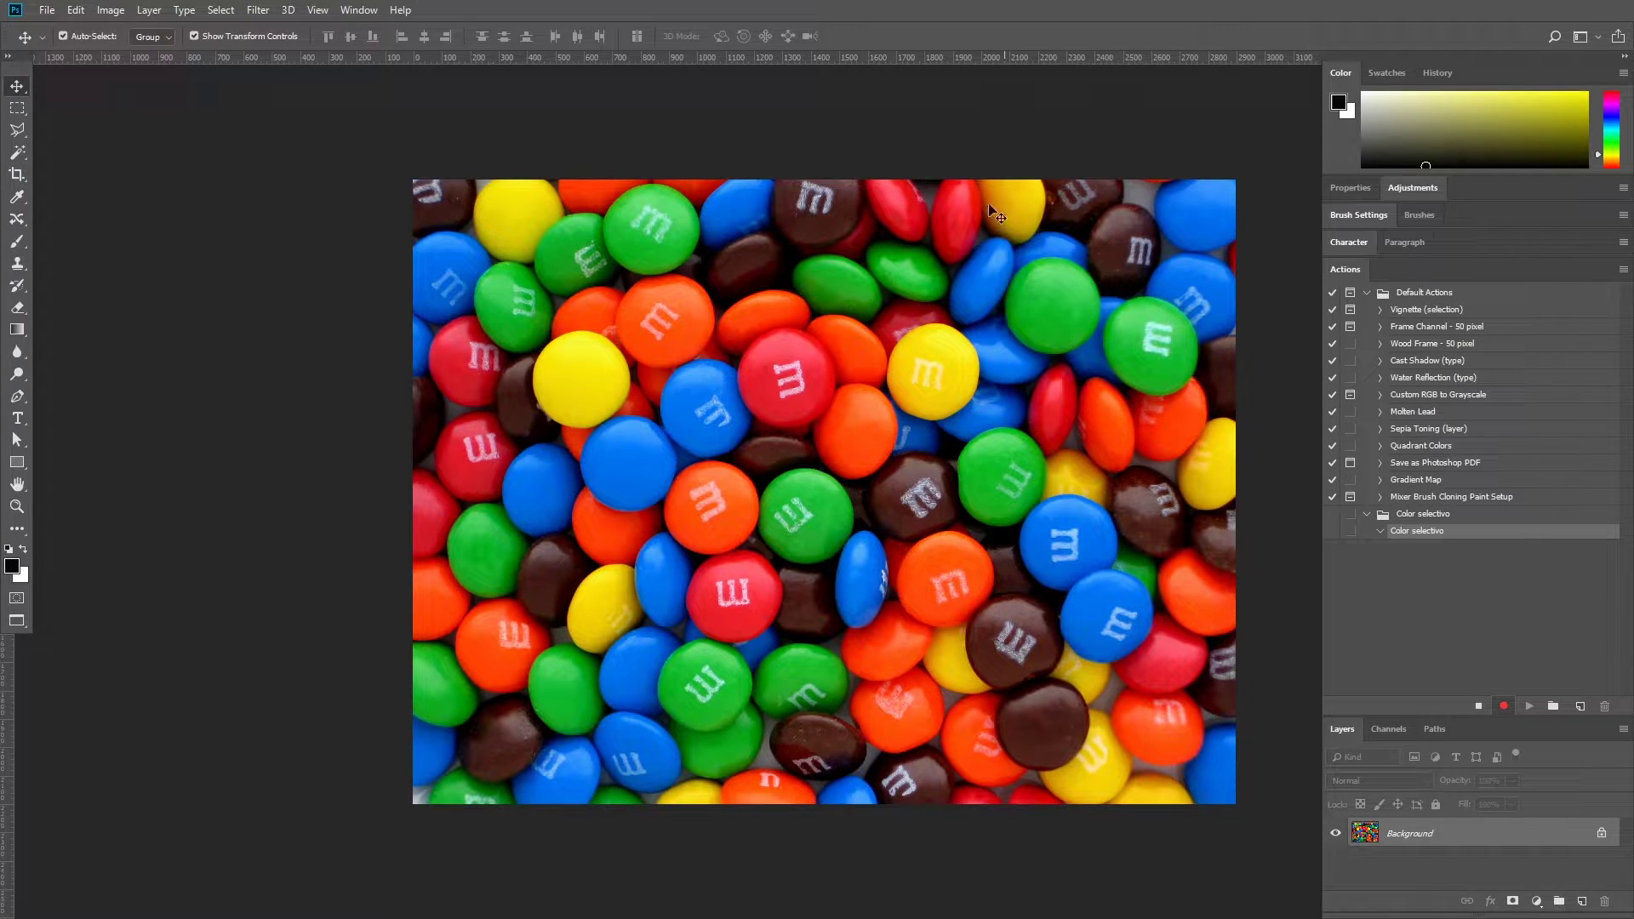
left_click(149, 10)
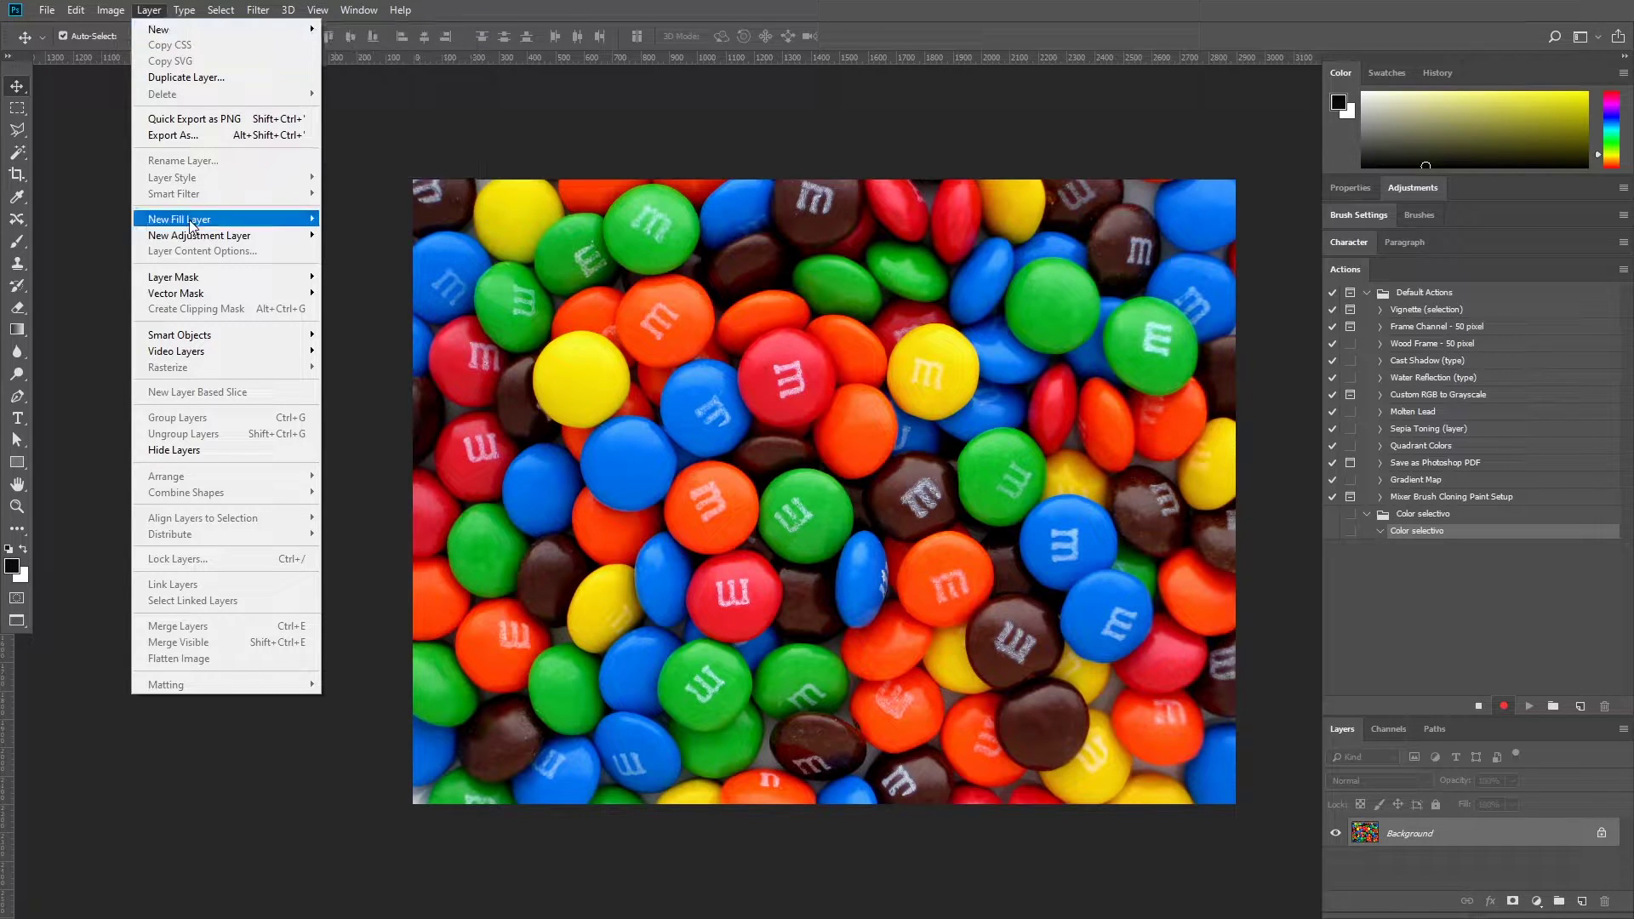
left_click(822, 349)
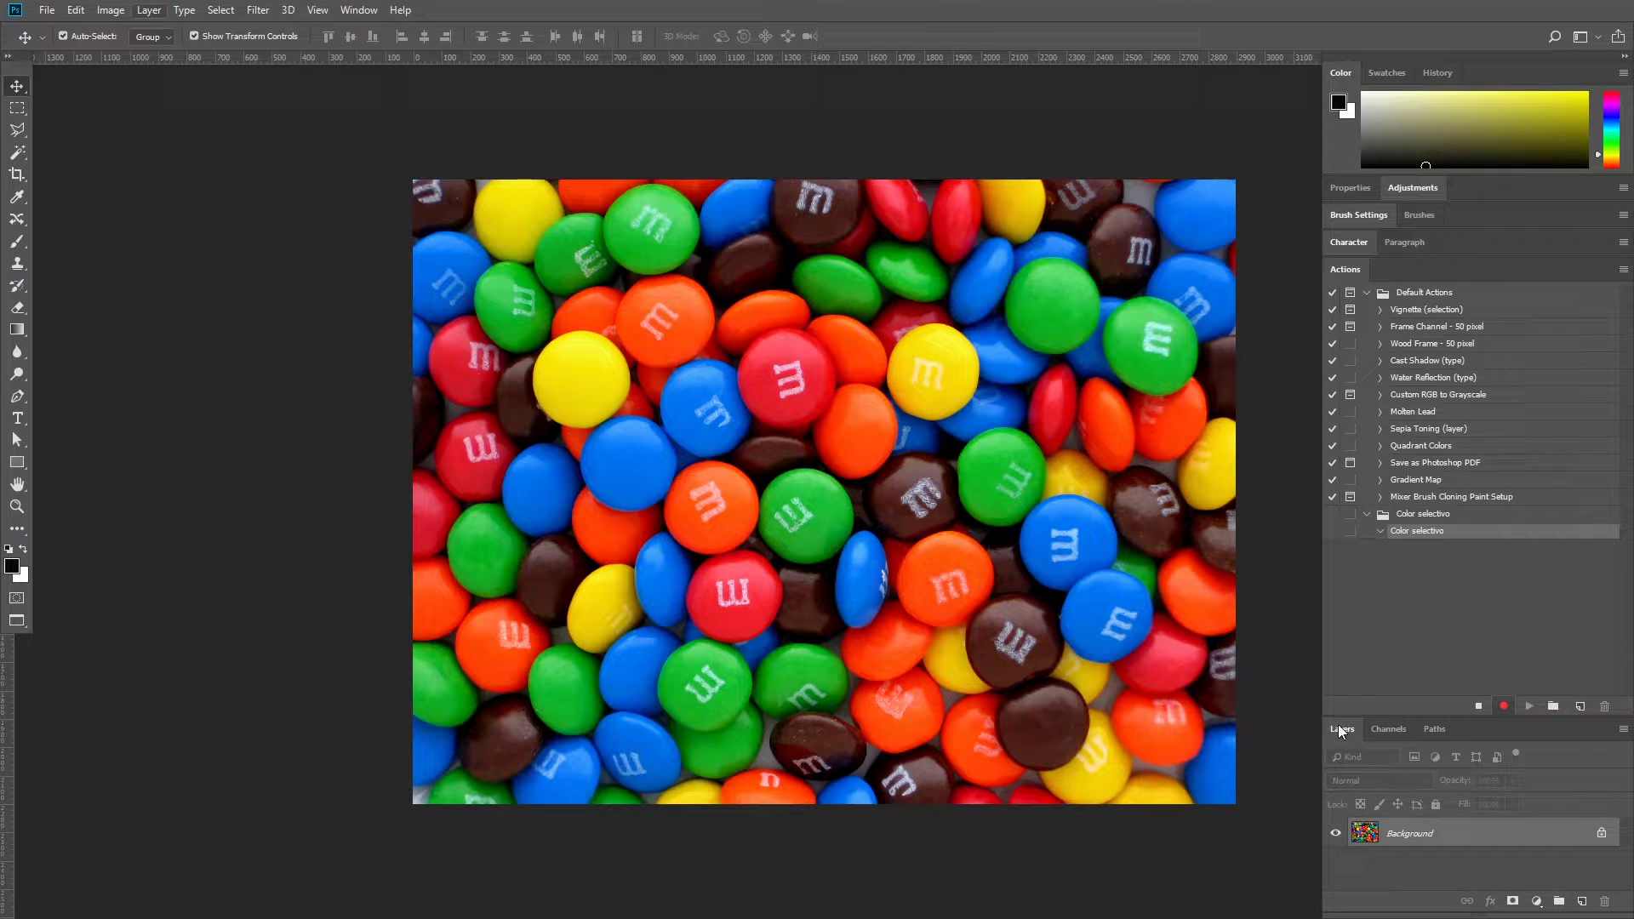
left_click(1355, 269)
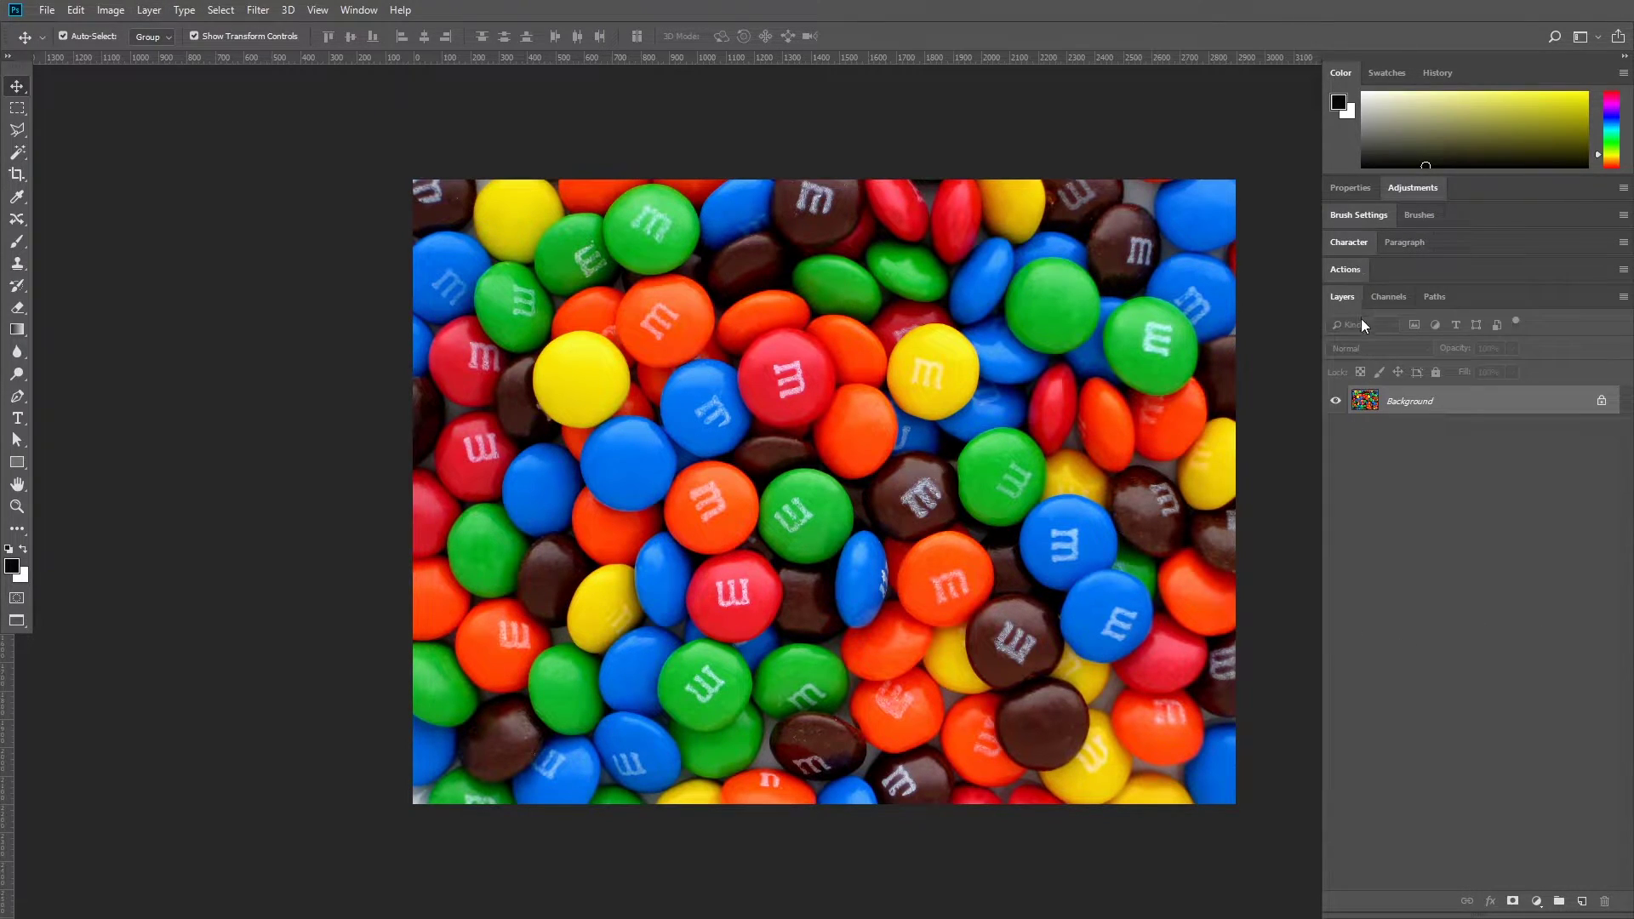
Add a Hue/Saturation adjustment layer named 'Selectivo ByN'.
left_click(149, 10)
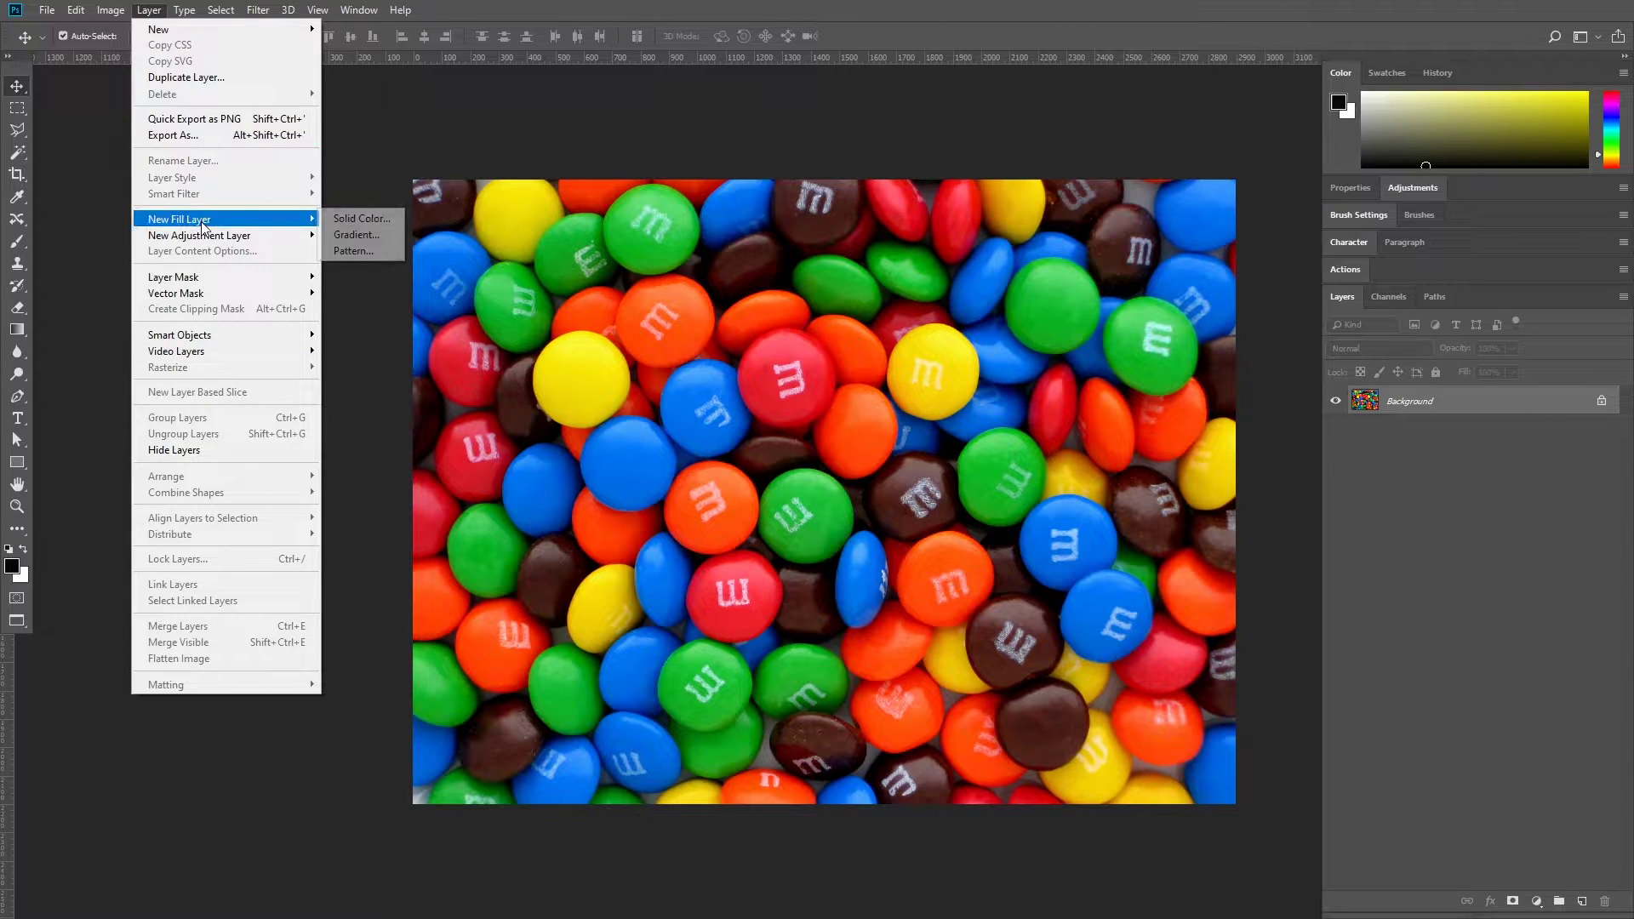
mouse_move(199, 235)
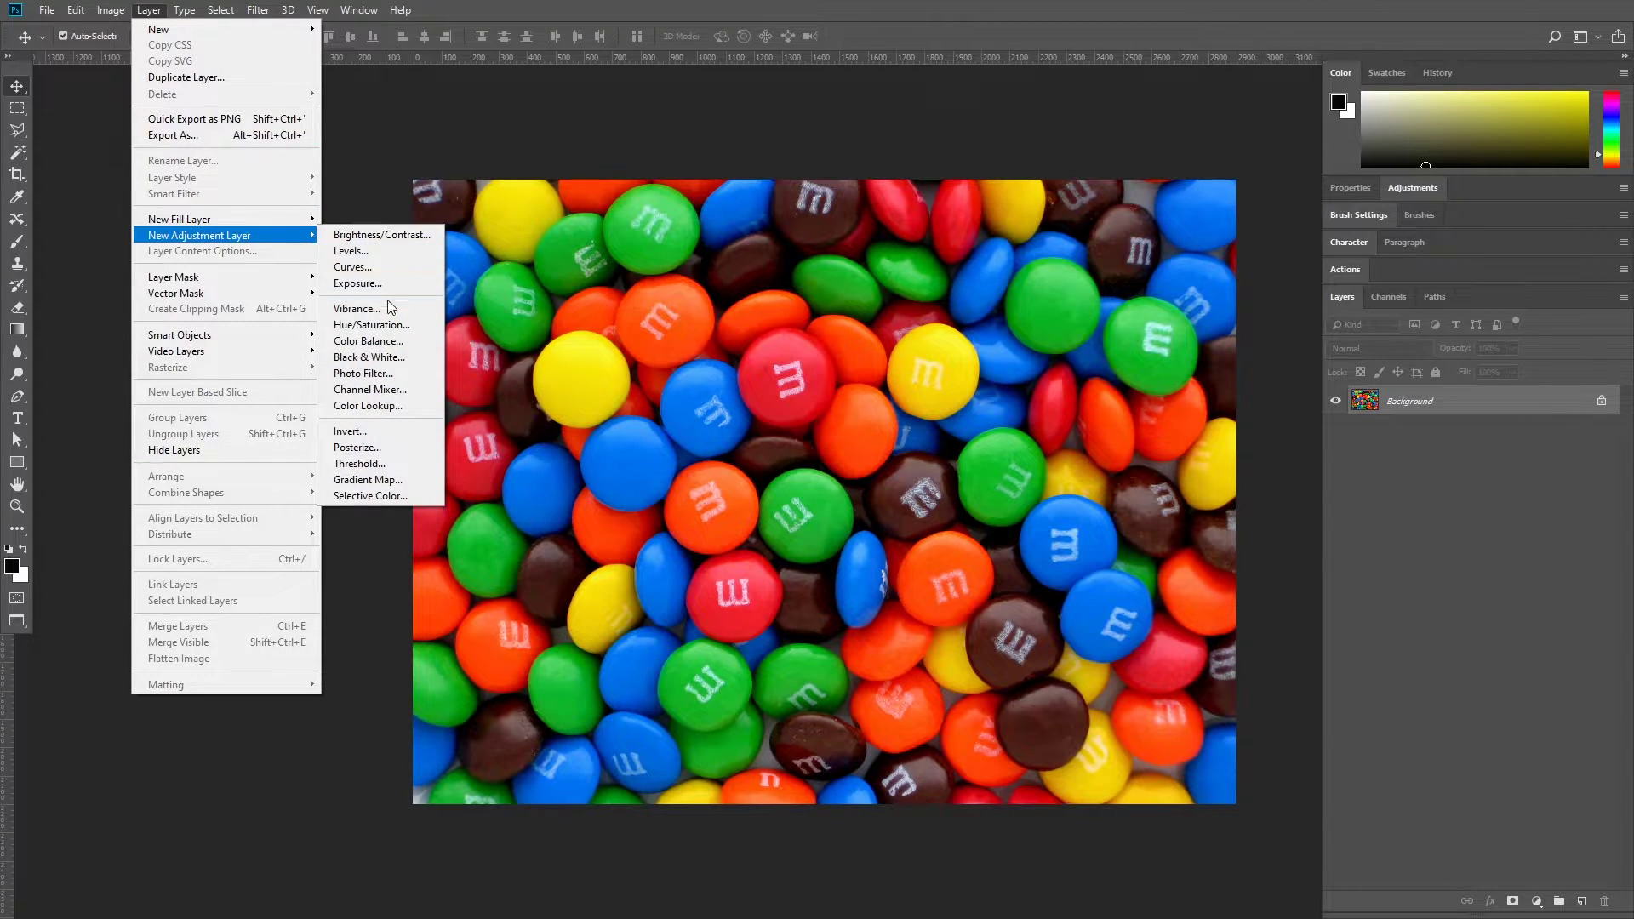
left_click(382, 328)
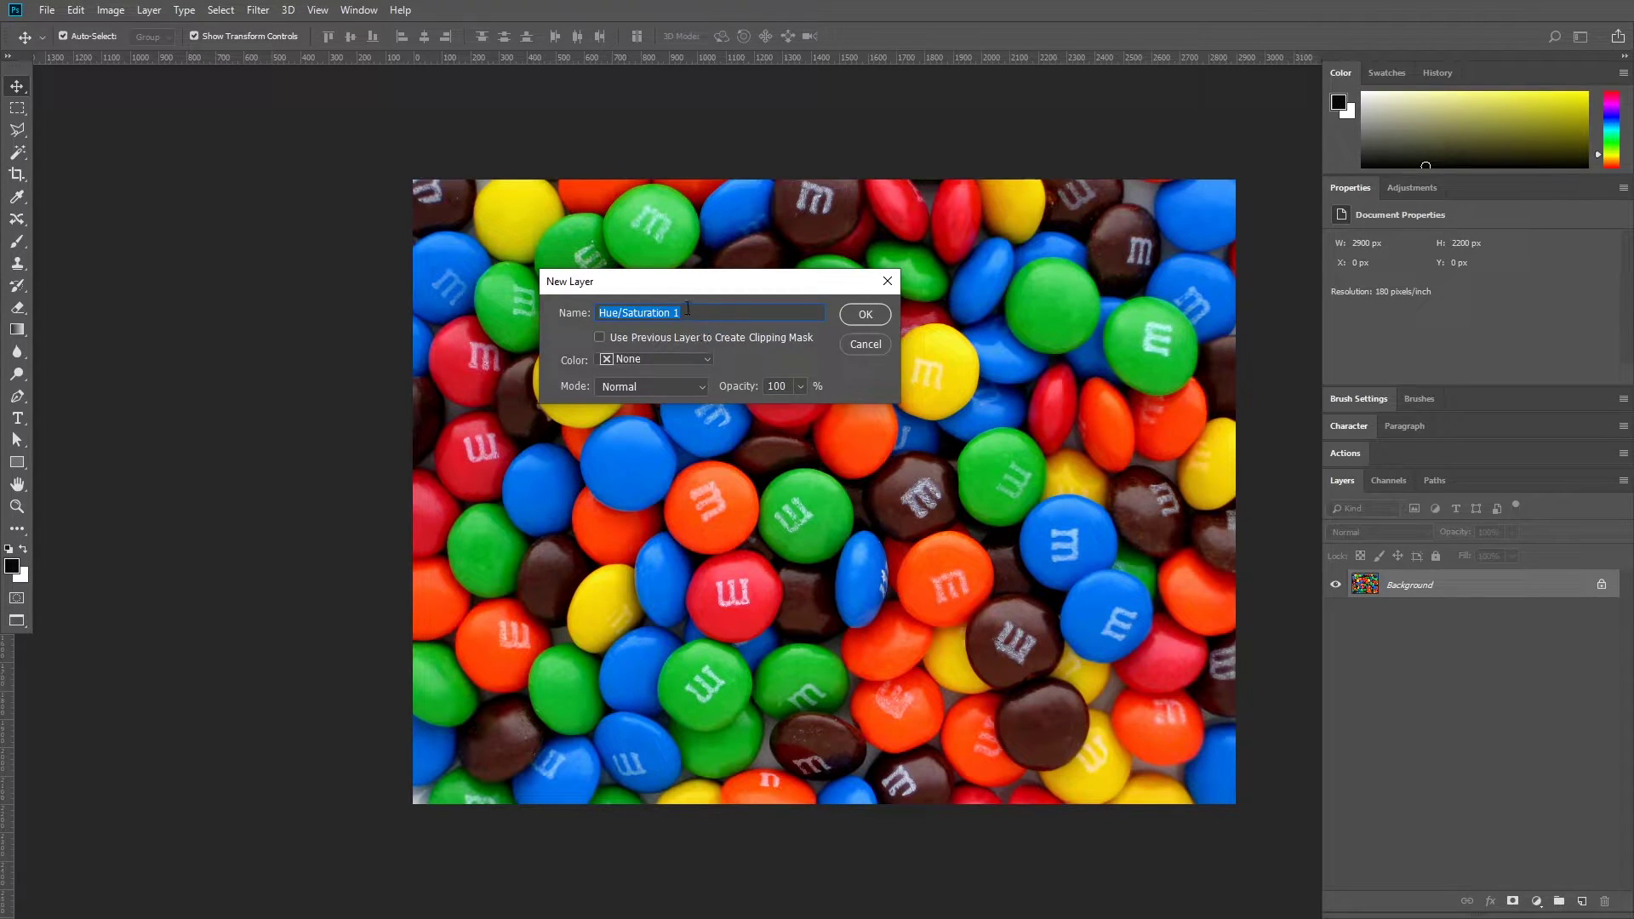
type("Selectivo ")
type("B y N")
key("BackSpace")
key("BackSpace")
left_click(862, 315)
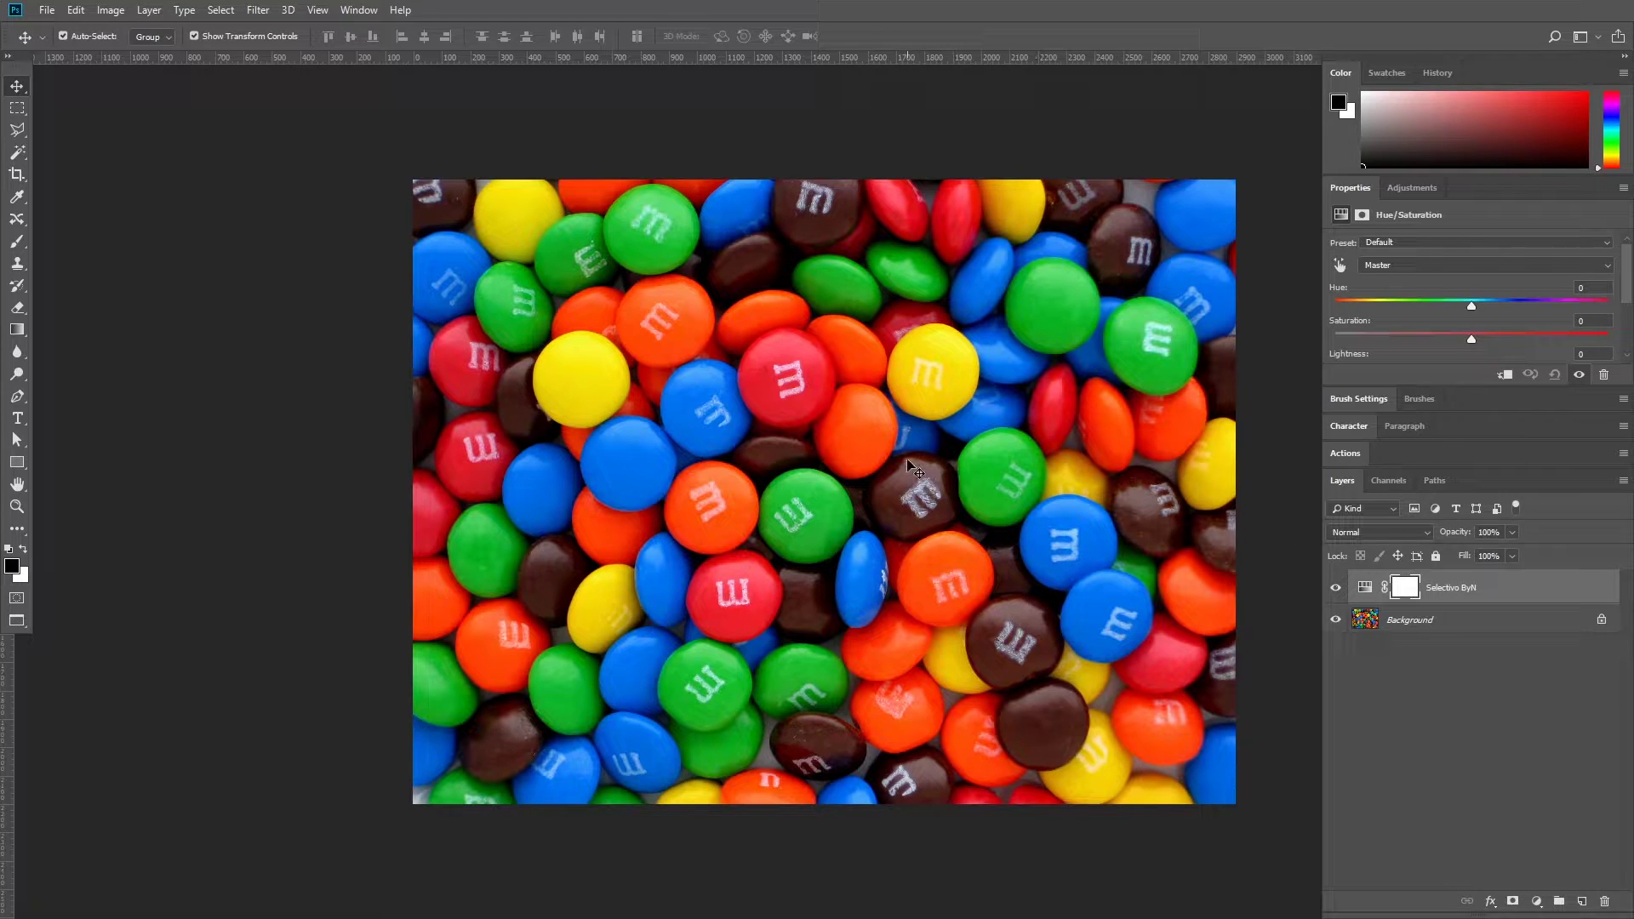
Enlarge the adjustment settings and set Reds saturation to -100.
left_click_drag(1417, 389, 1447, 588)
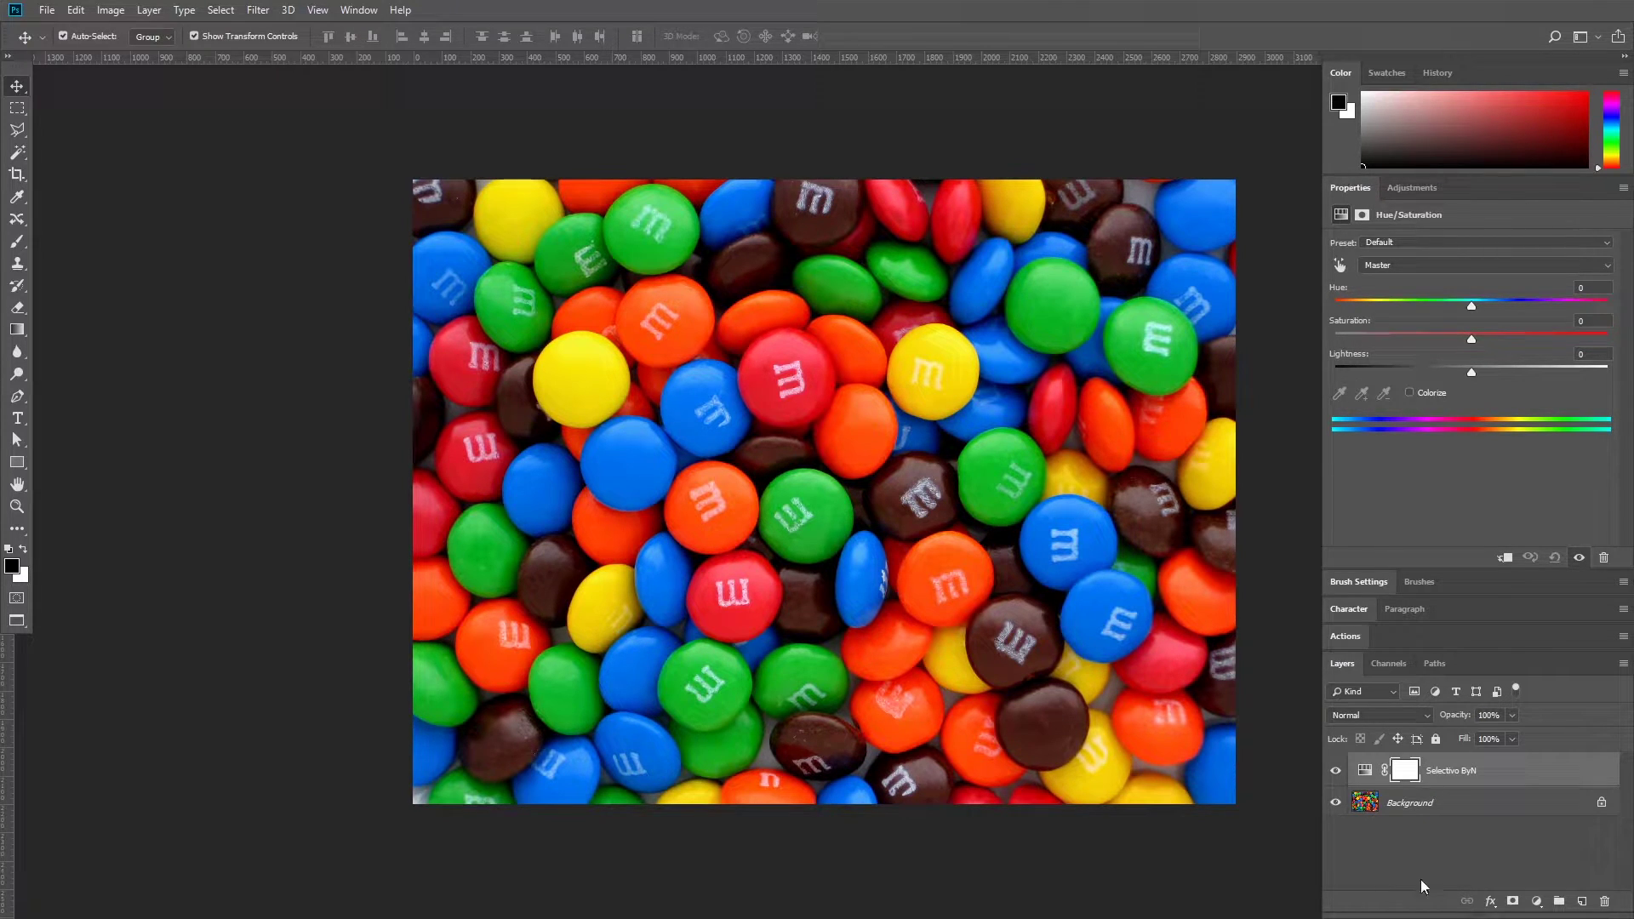
left_click(1365, 771)
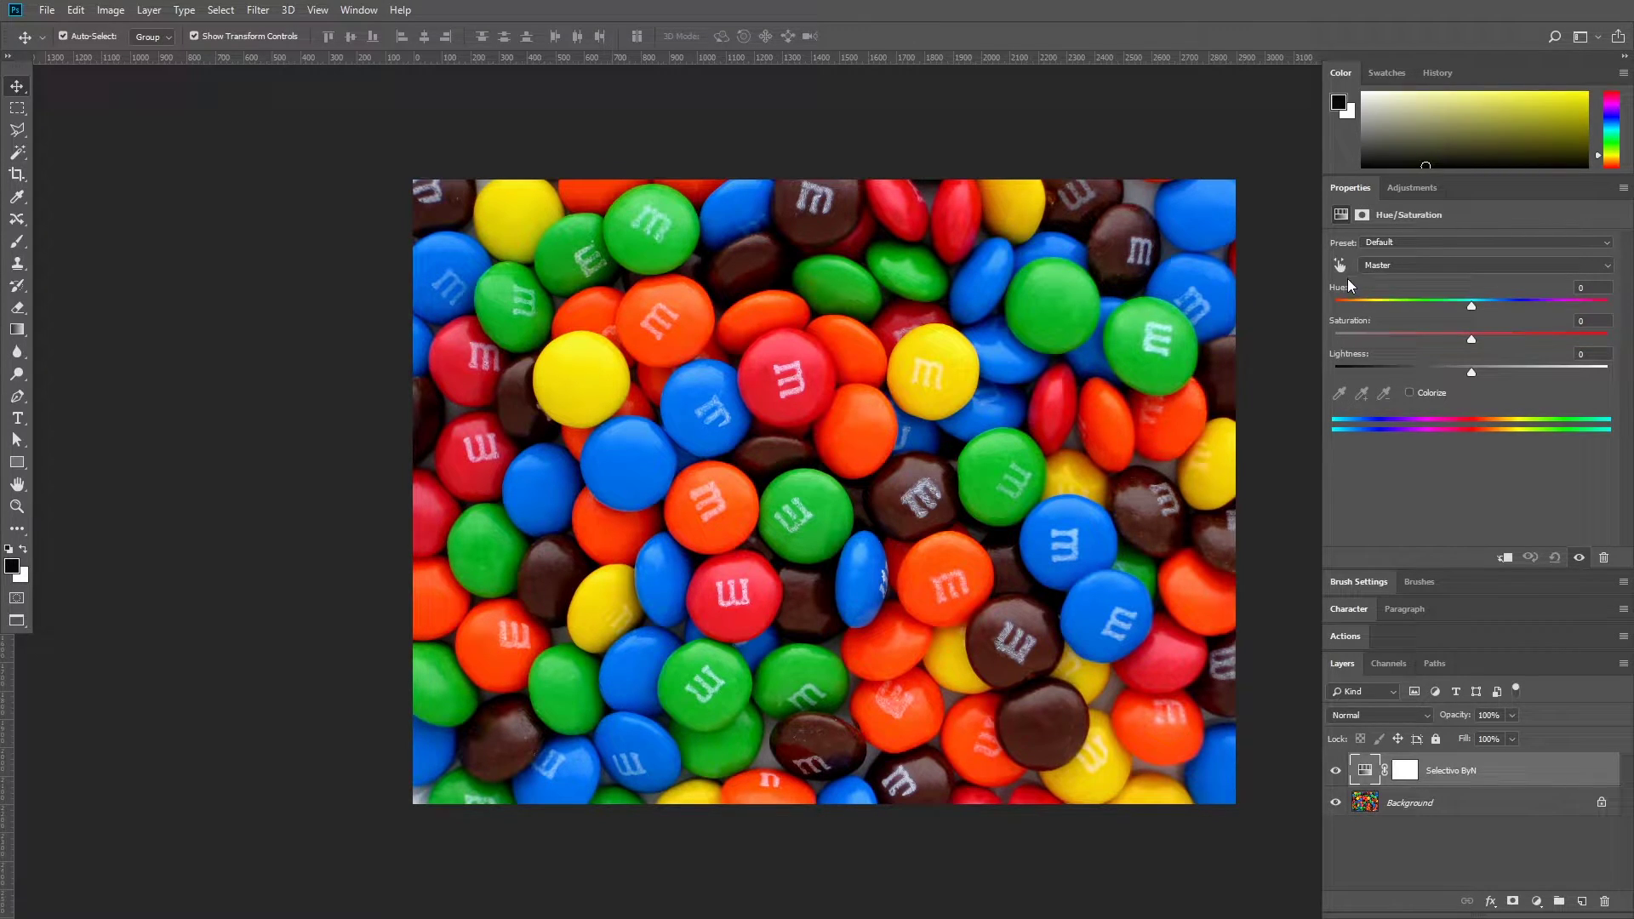
left_click(1401, 266)
left_click(1399, 296)
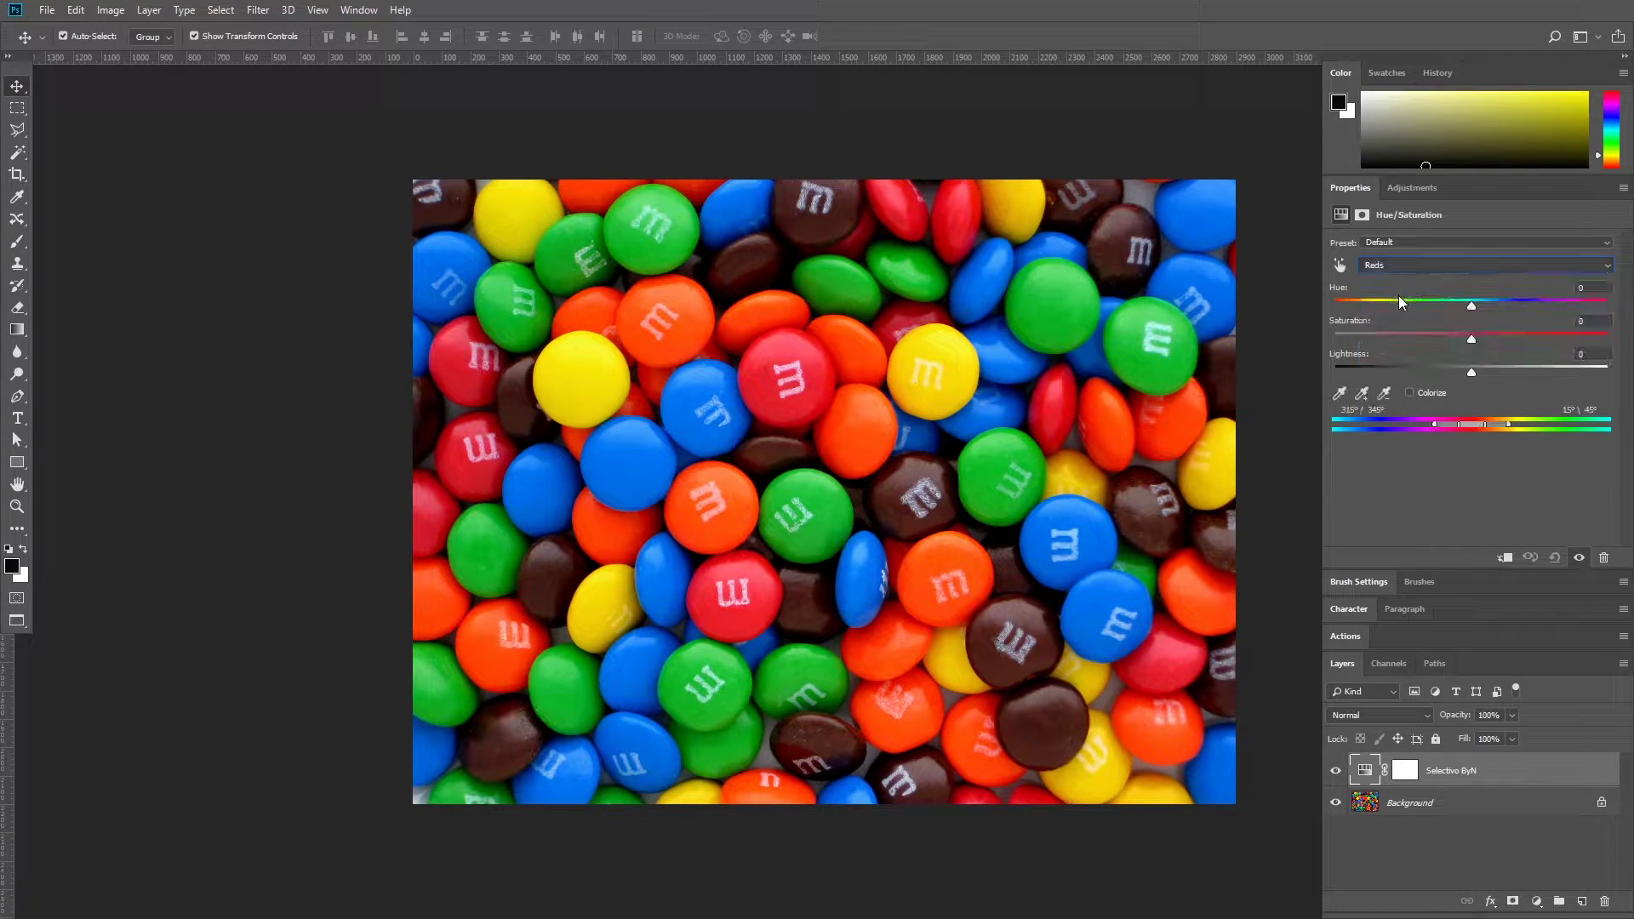
left_click(1585, 321)
type("-100")
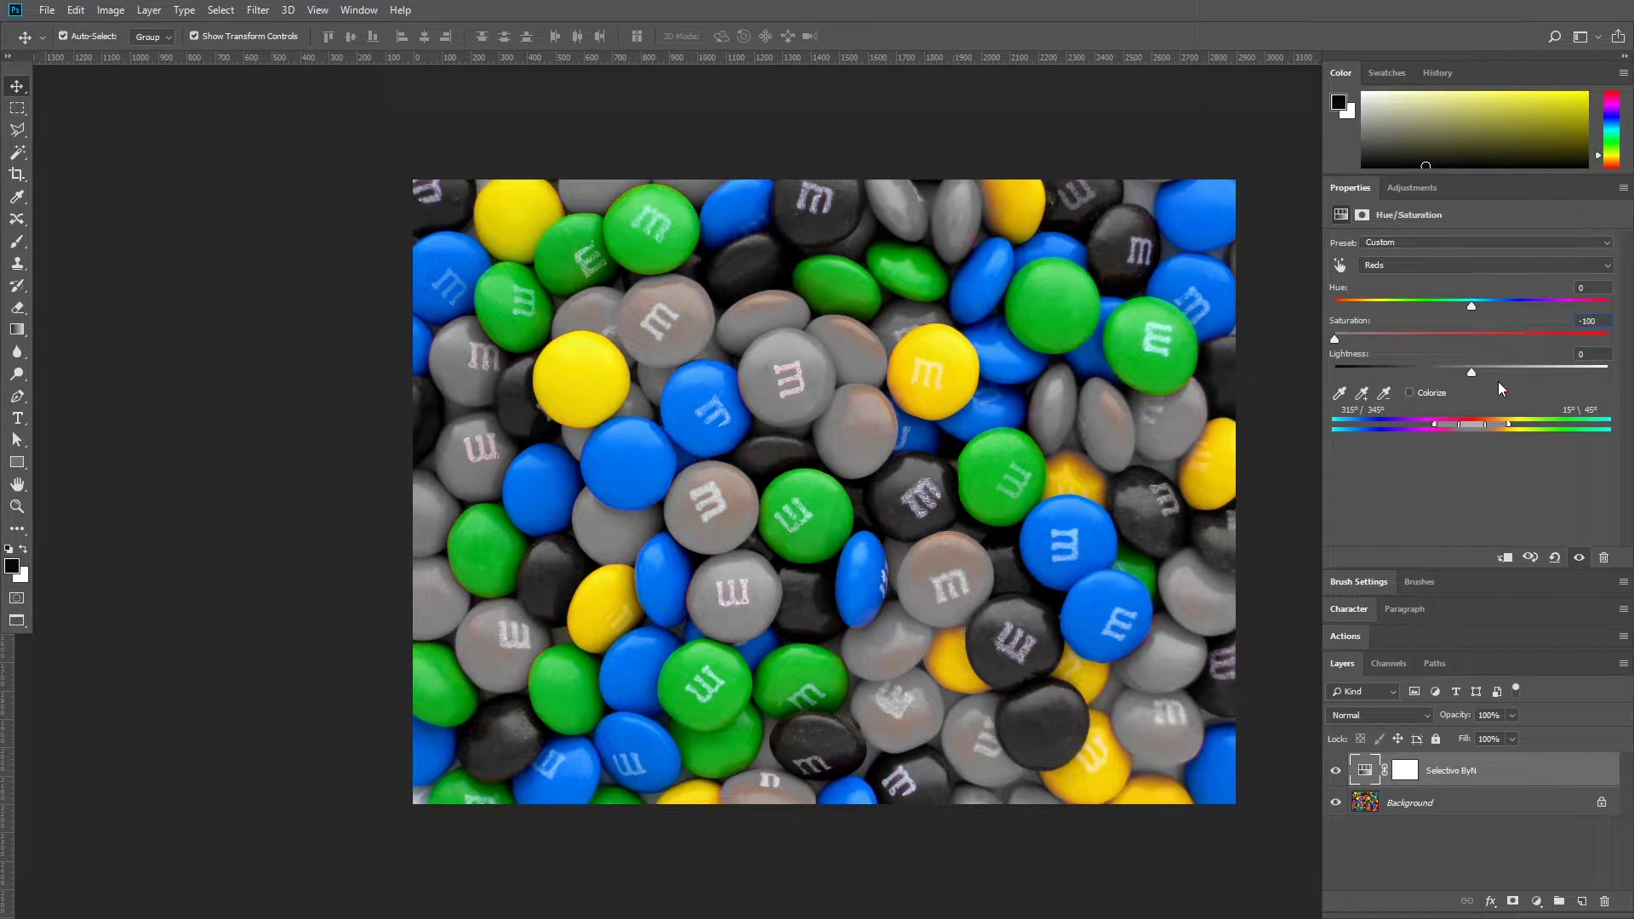
Set Greens and Cyans saturation to -100 as well.
left_click(1406, 266)
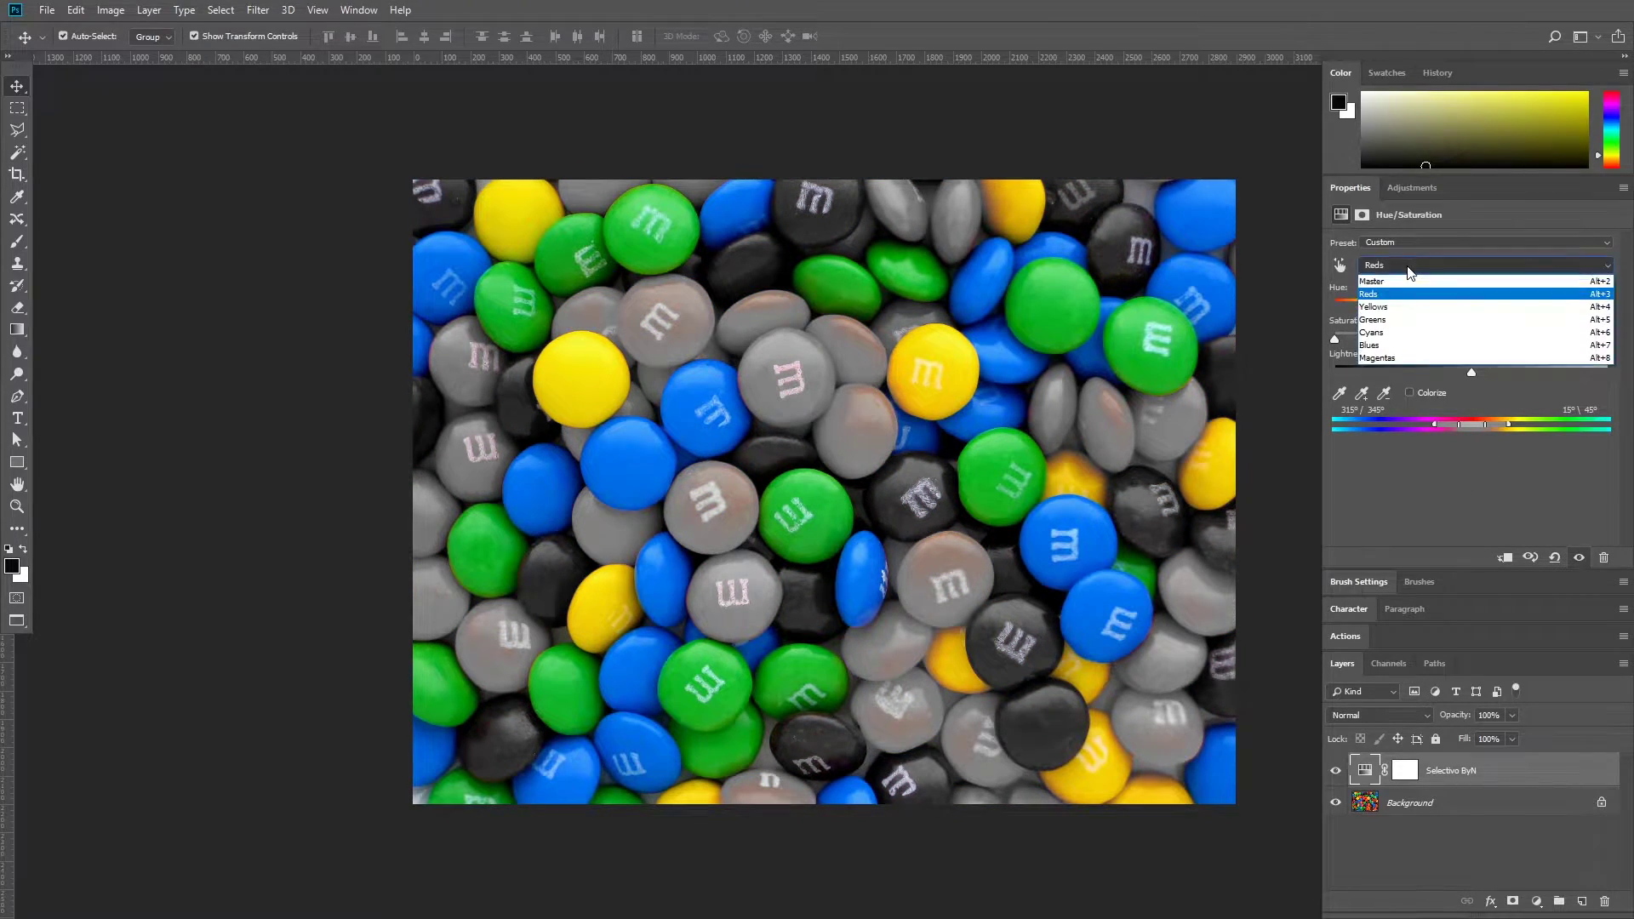
left_click(1390, 320)
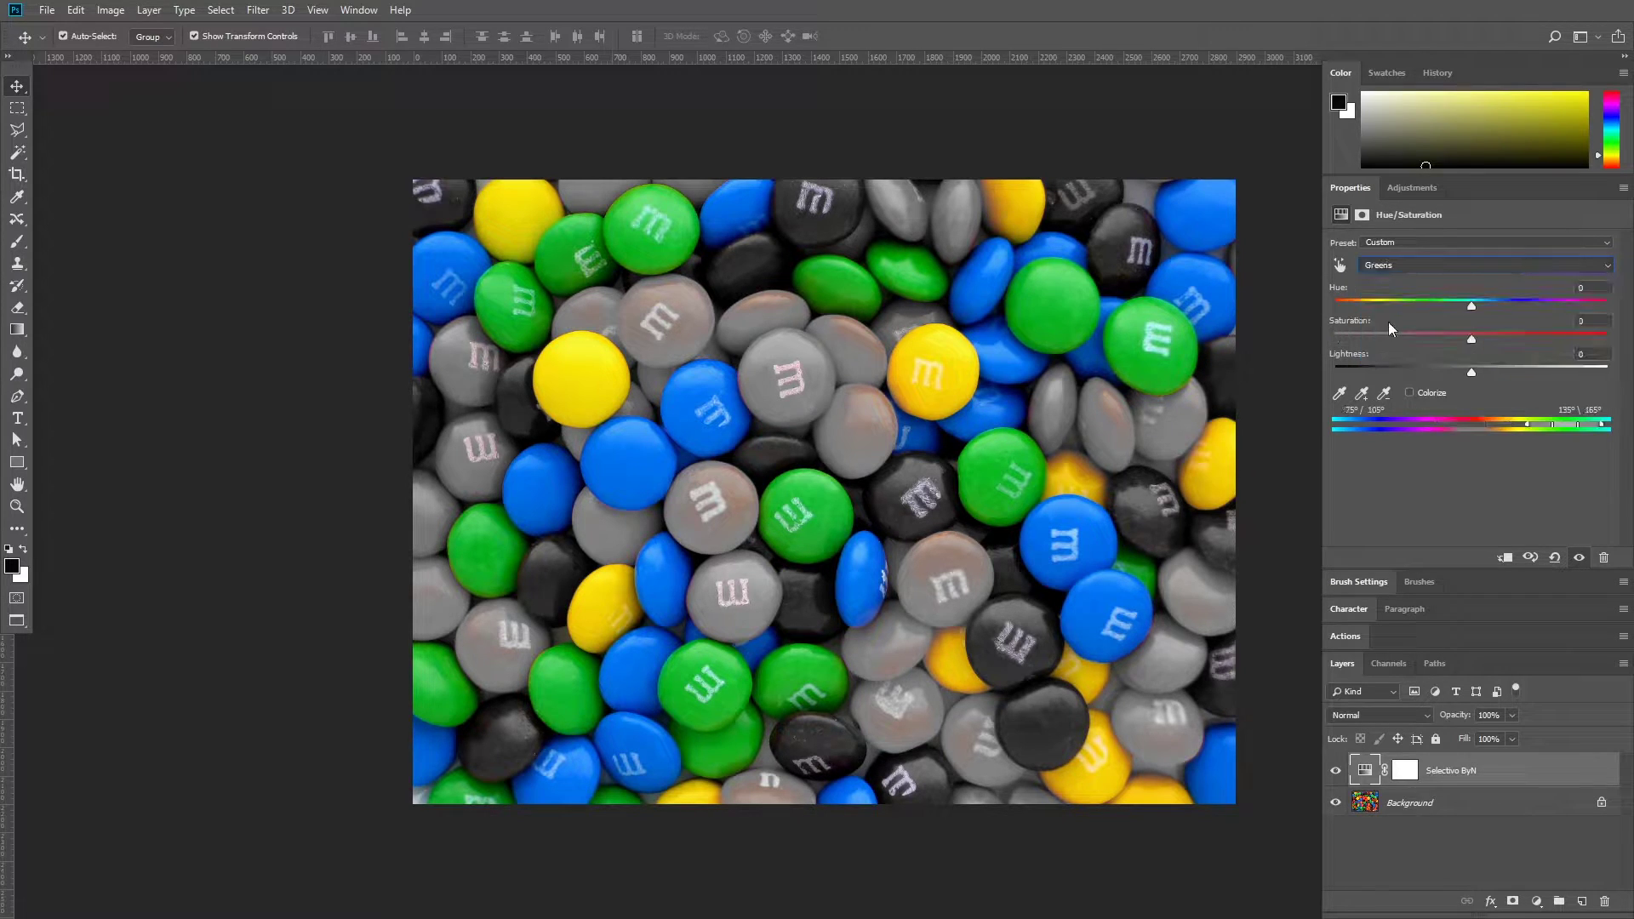
left_click(1586, 321)
type("-100")
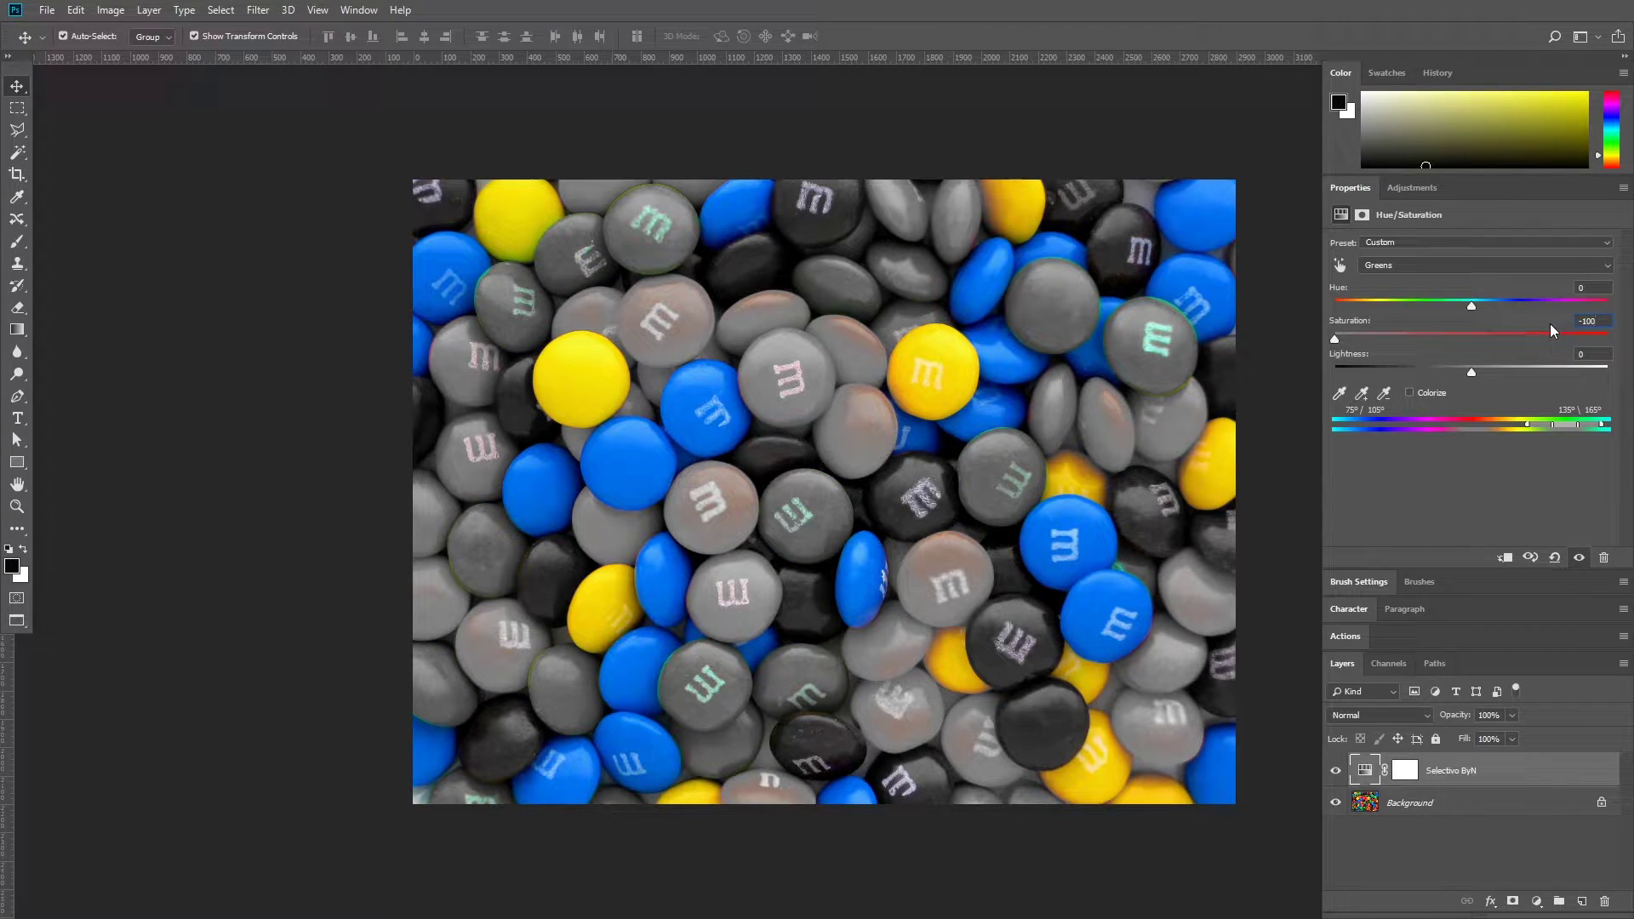
left_click(1427, 266)
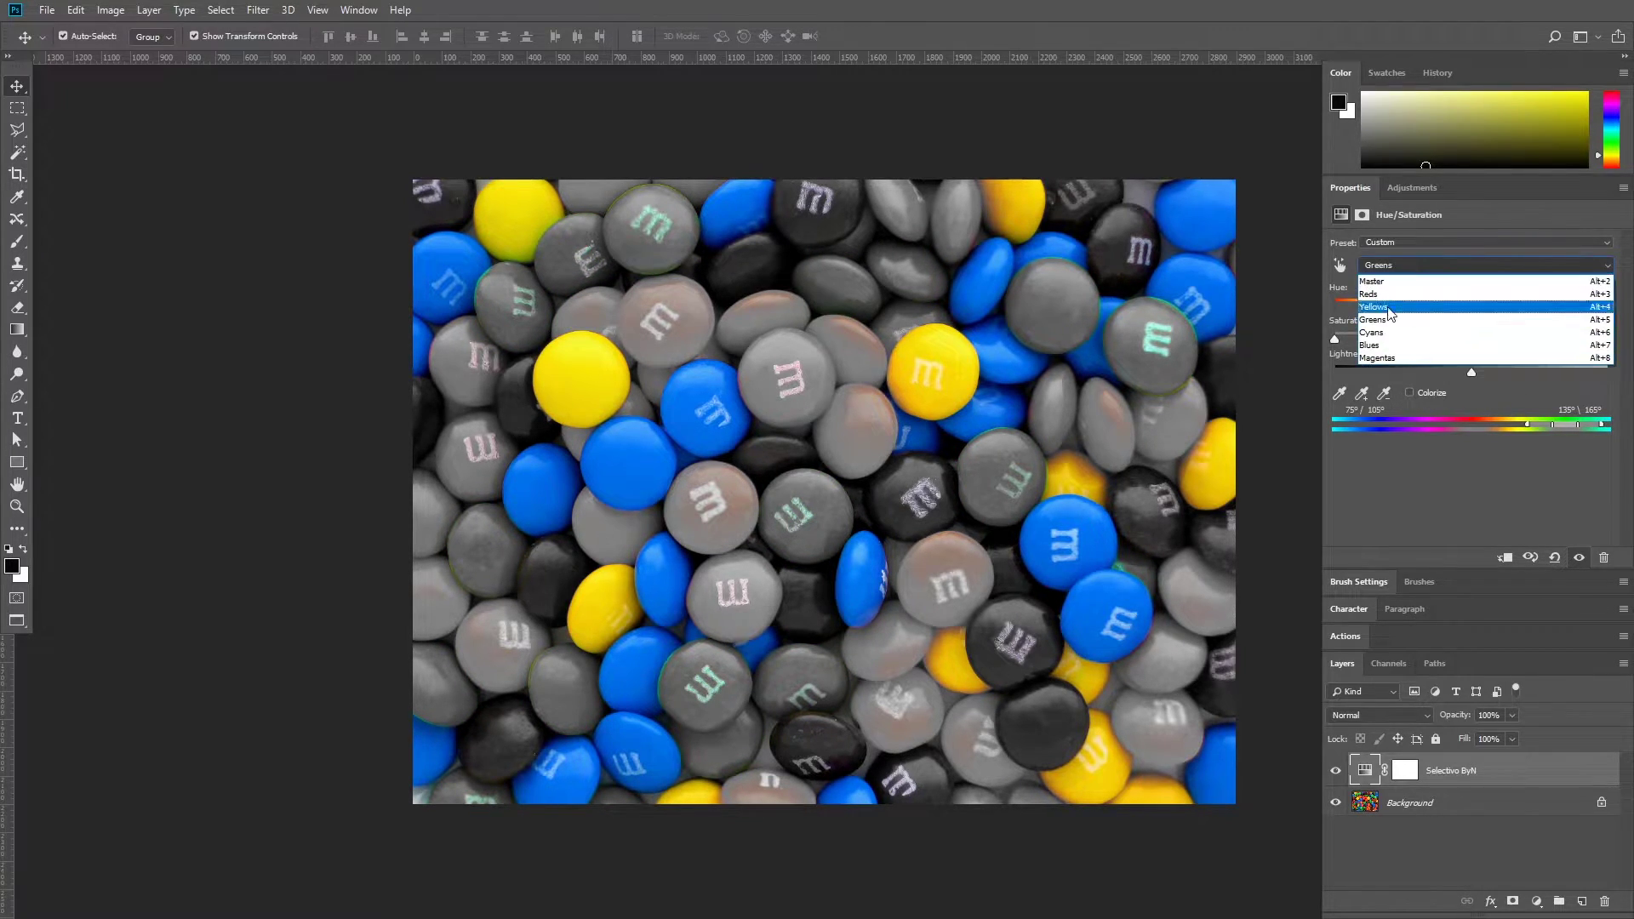
left_click(1385, 334)
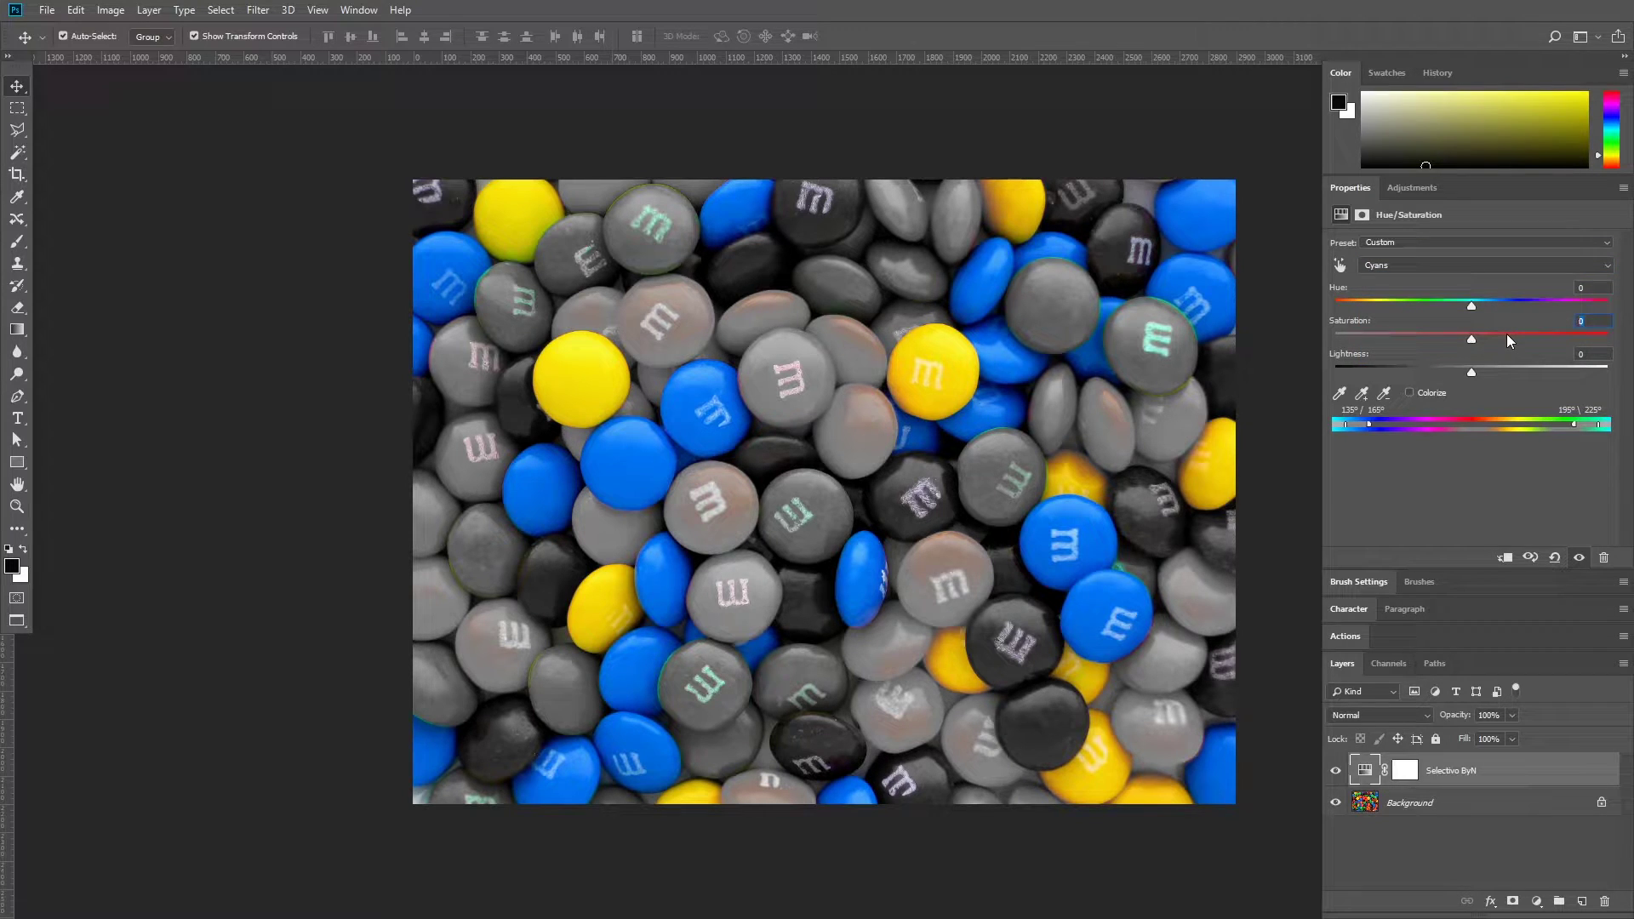
type("-100")
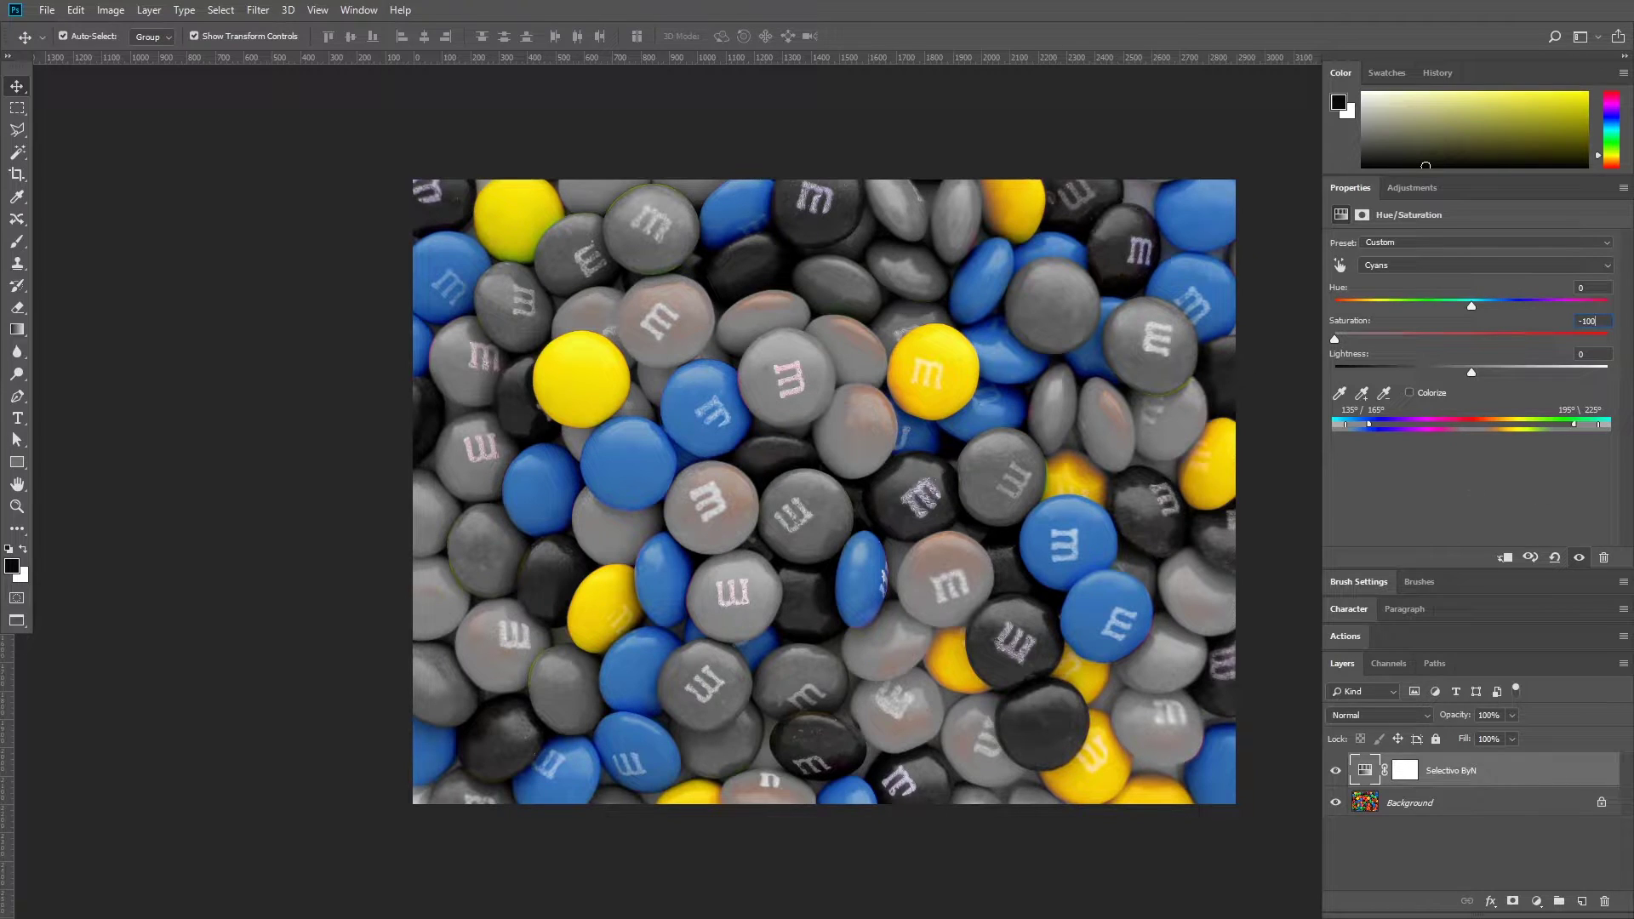
left_click(1446, 265)
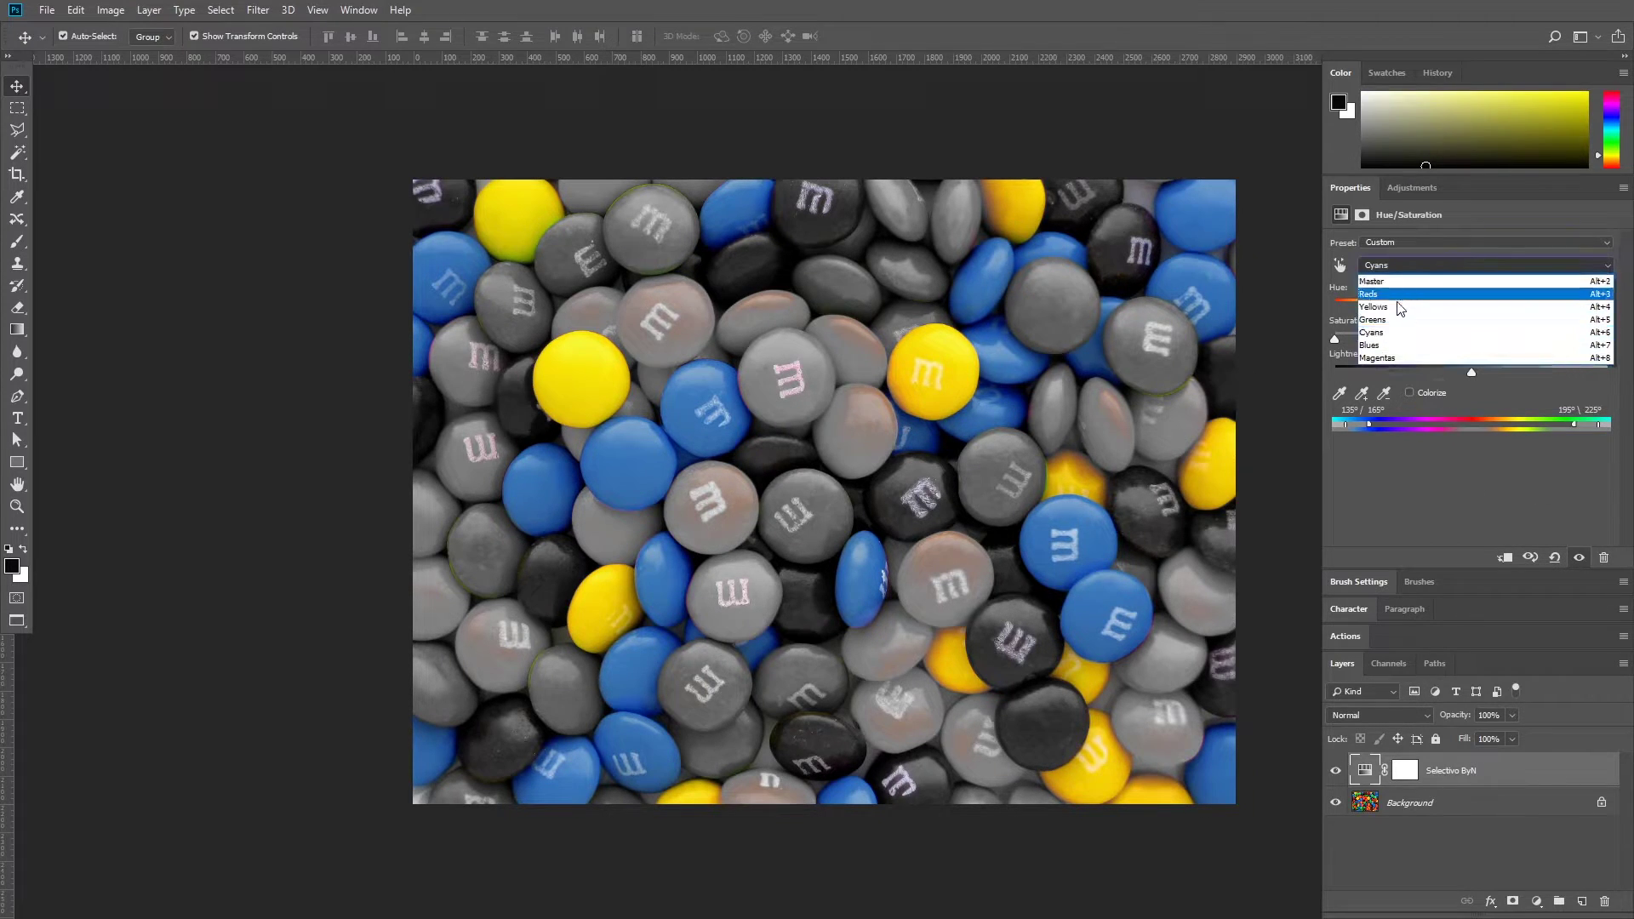
Set Blues and Magentas saturation to -100, then select the Greens range.
left_click(1389, 341)
left_click(1588, 320)
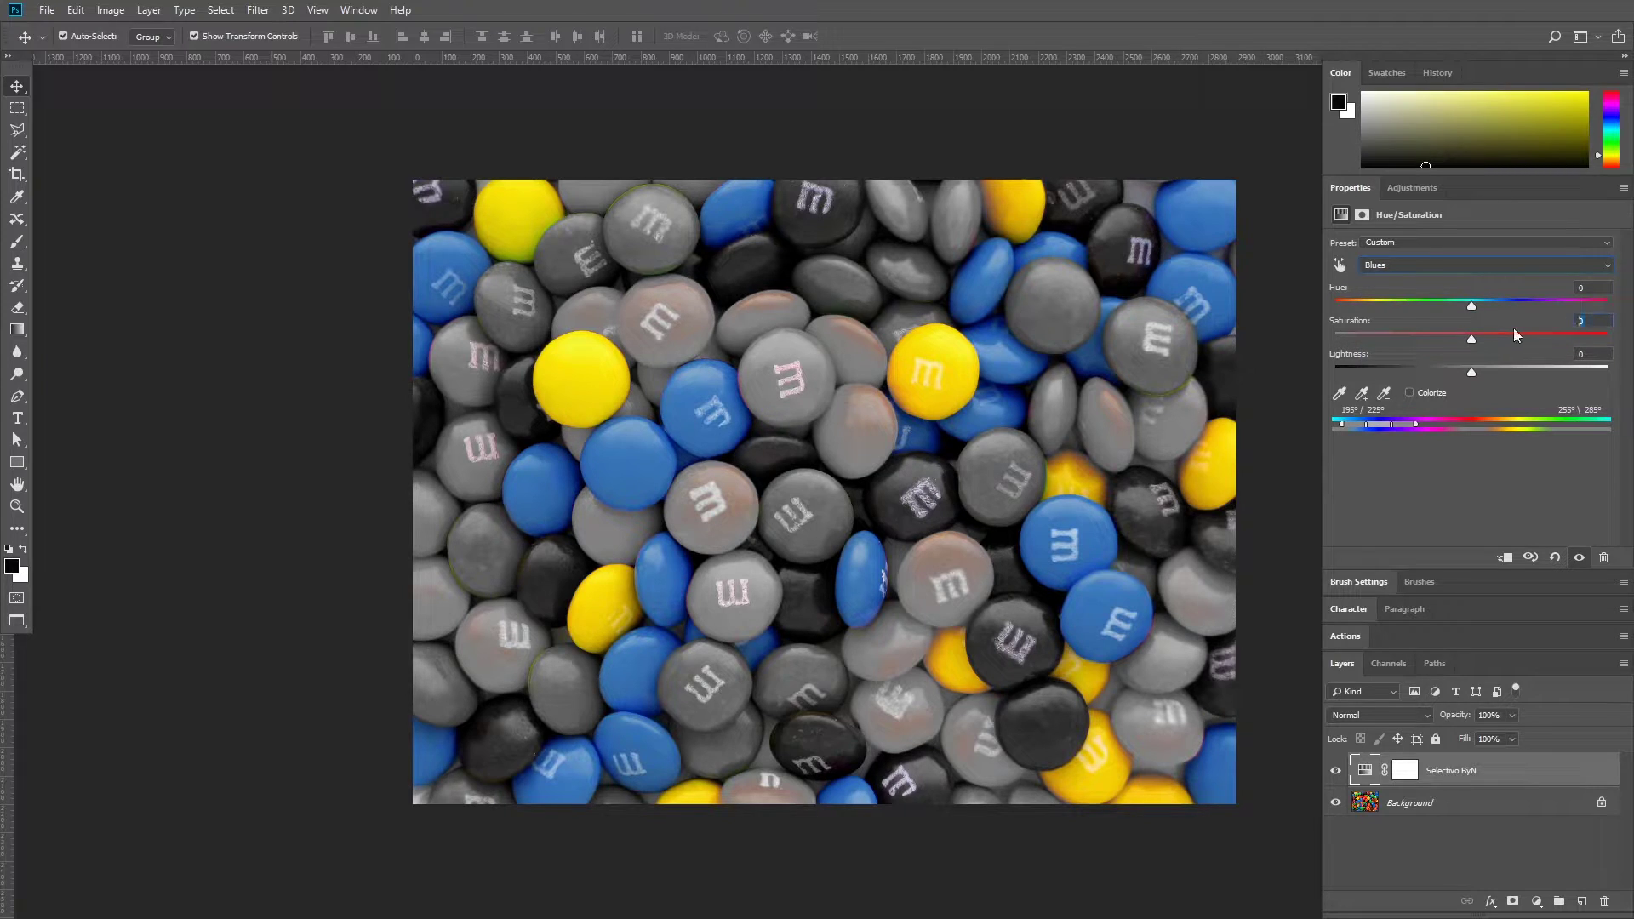
type("-100")
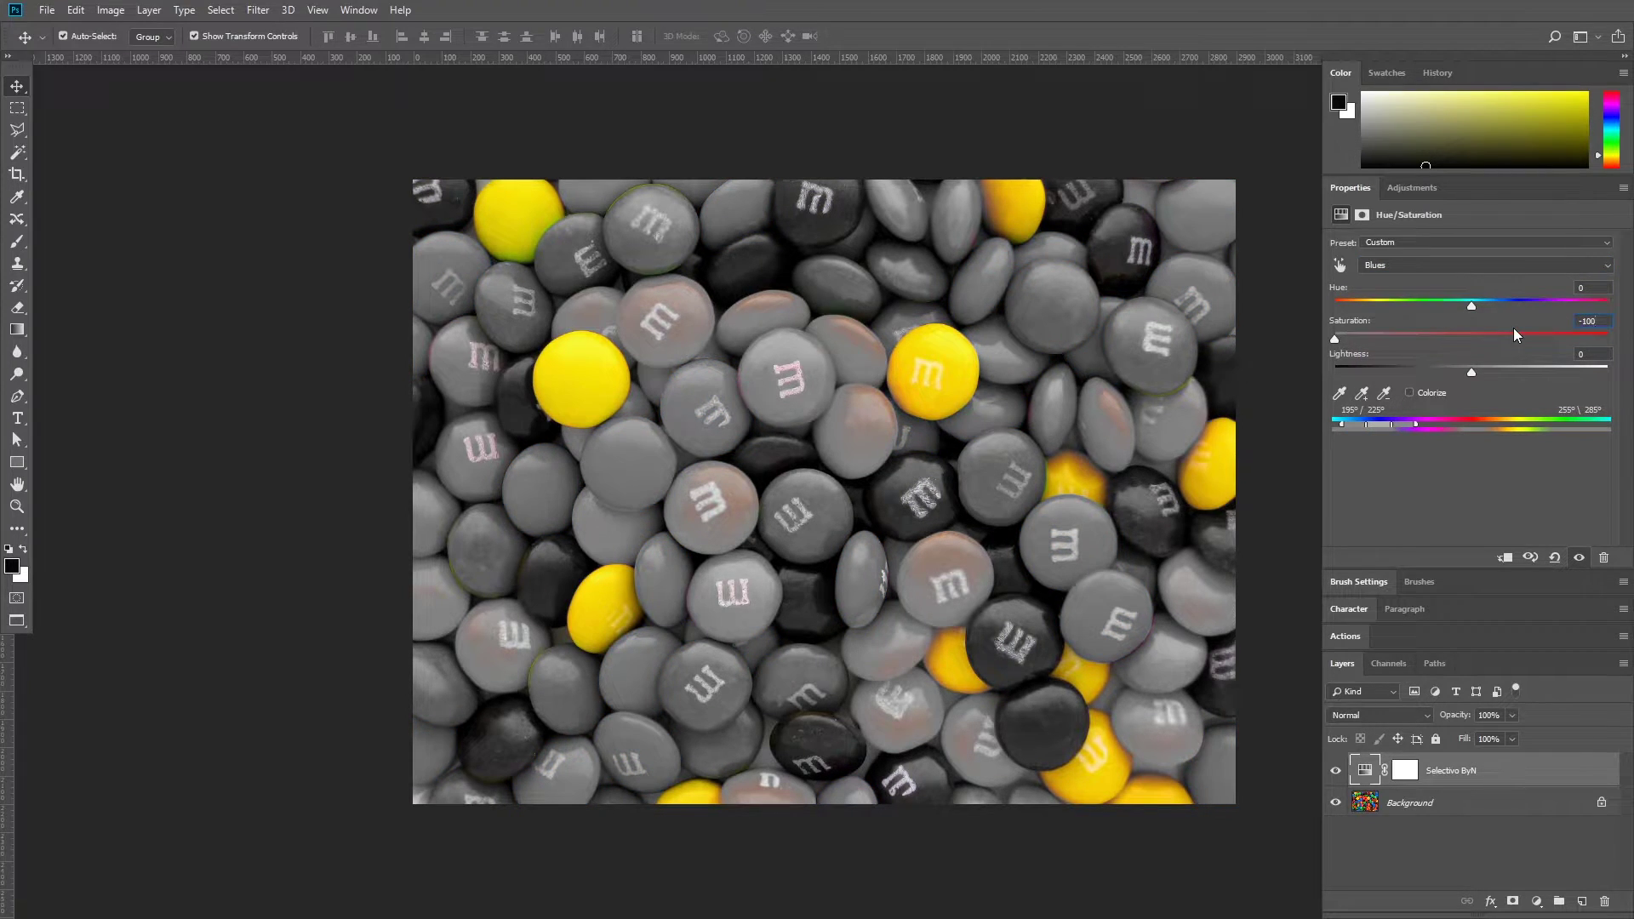
left_click(1389, 265)
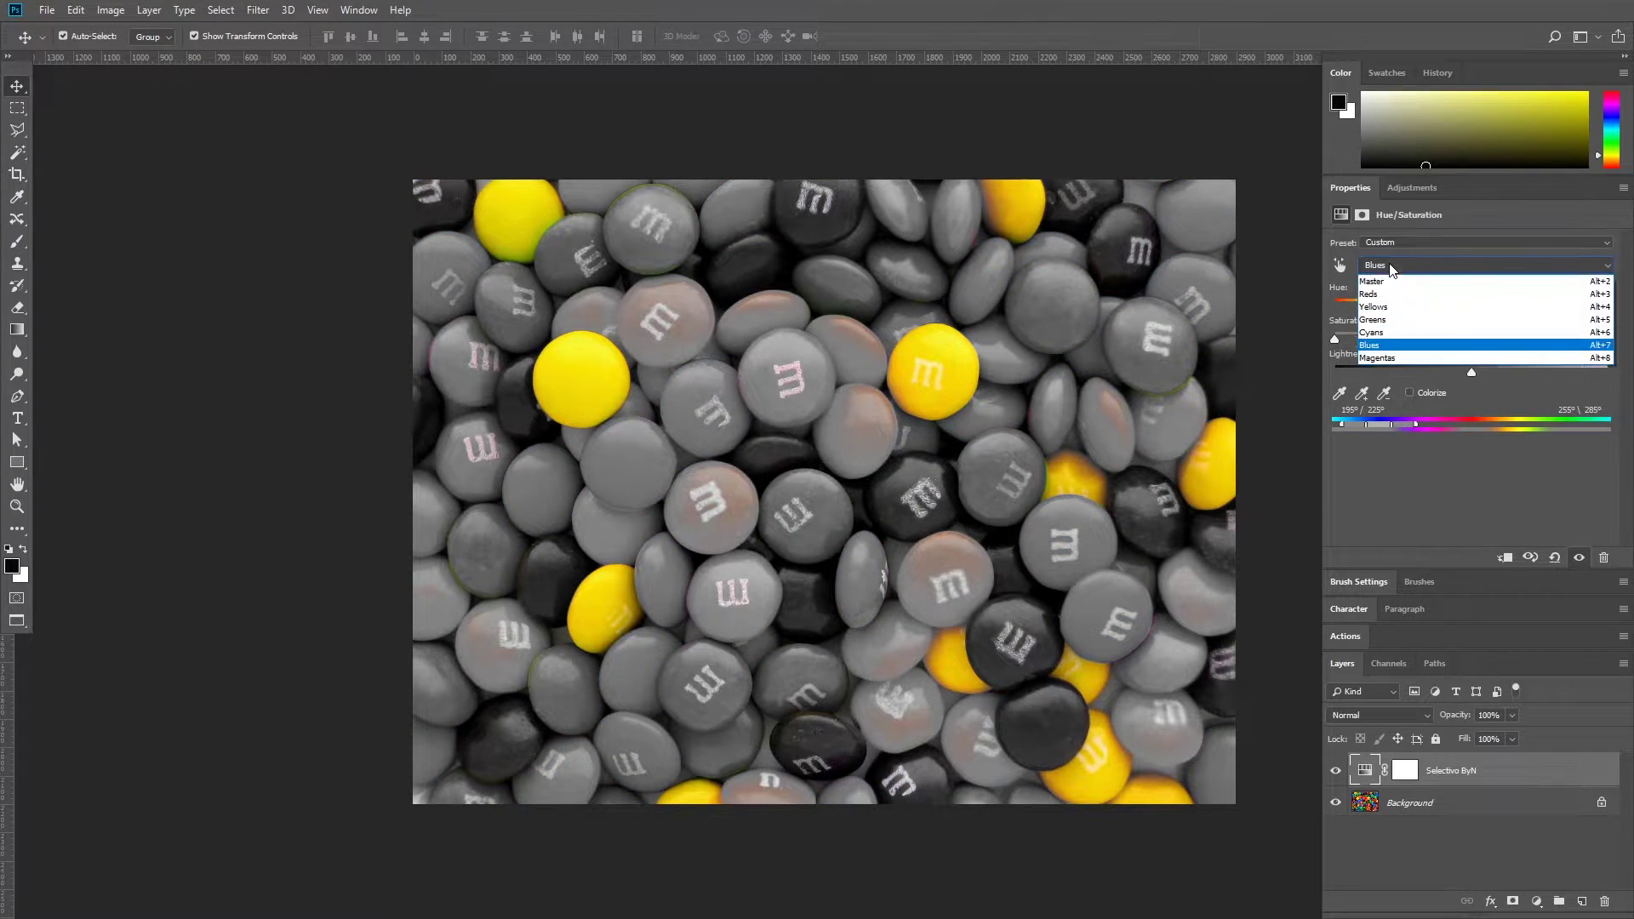
left_click(1412, 356)
left_click(1581, 320)
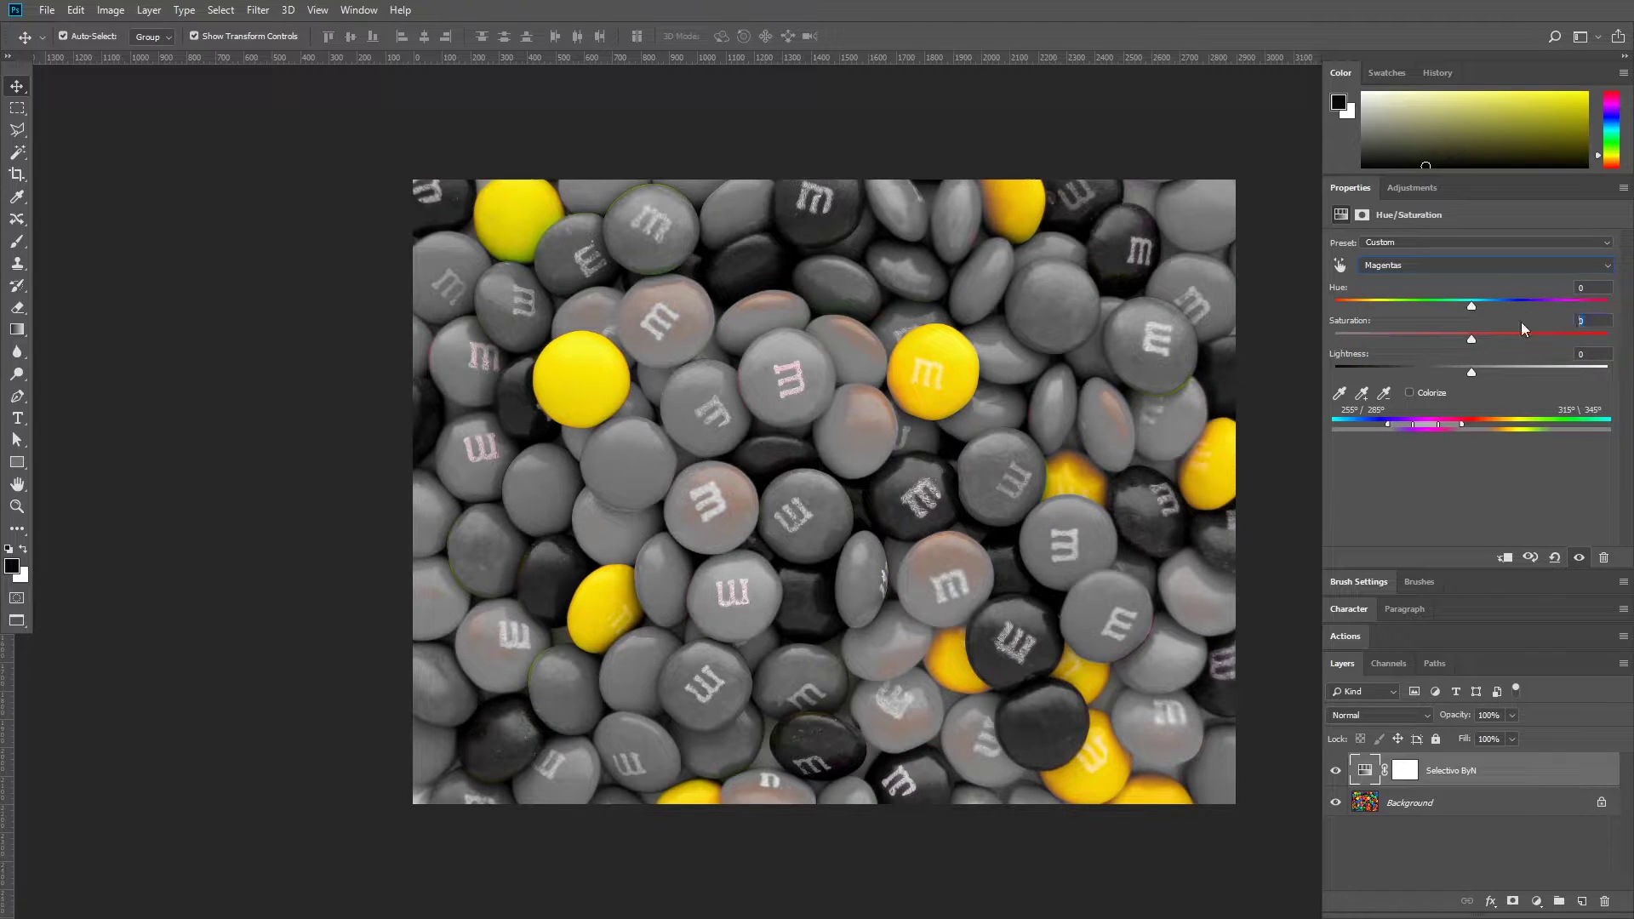
type("-100")
left_click(1395, 264)
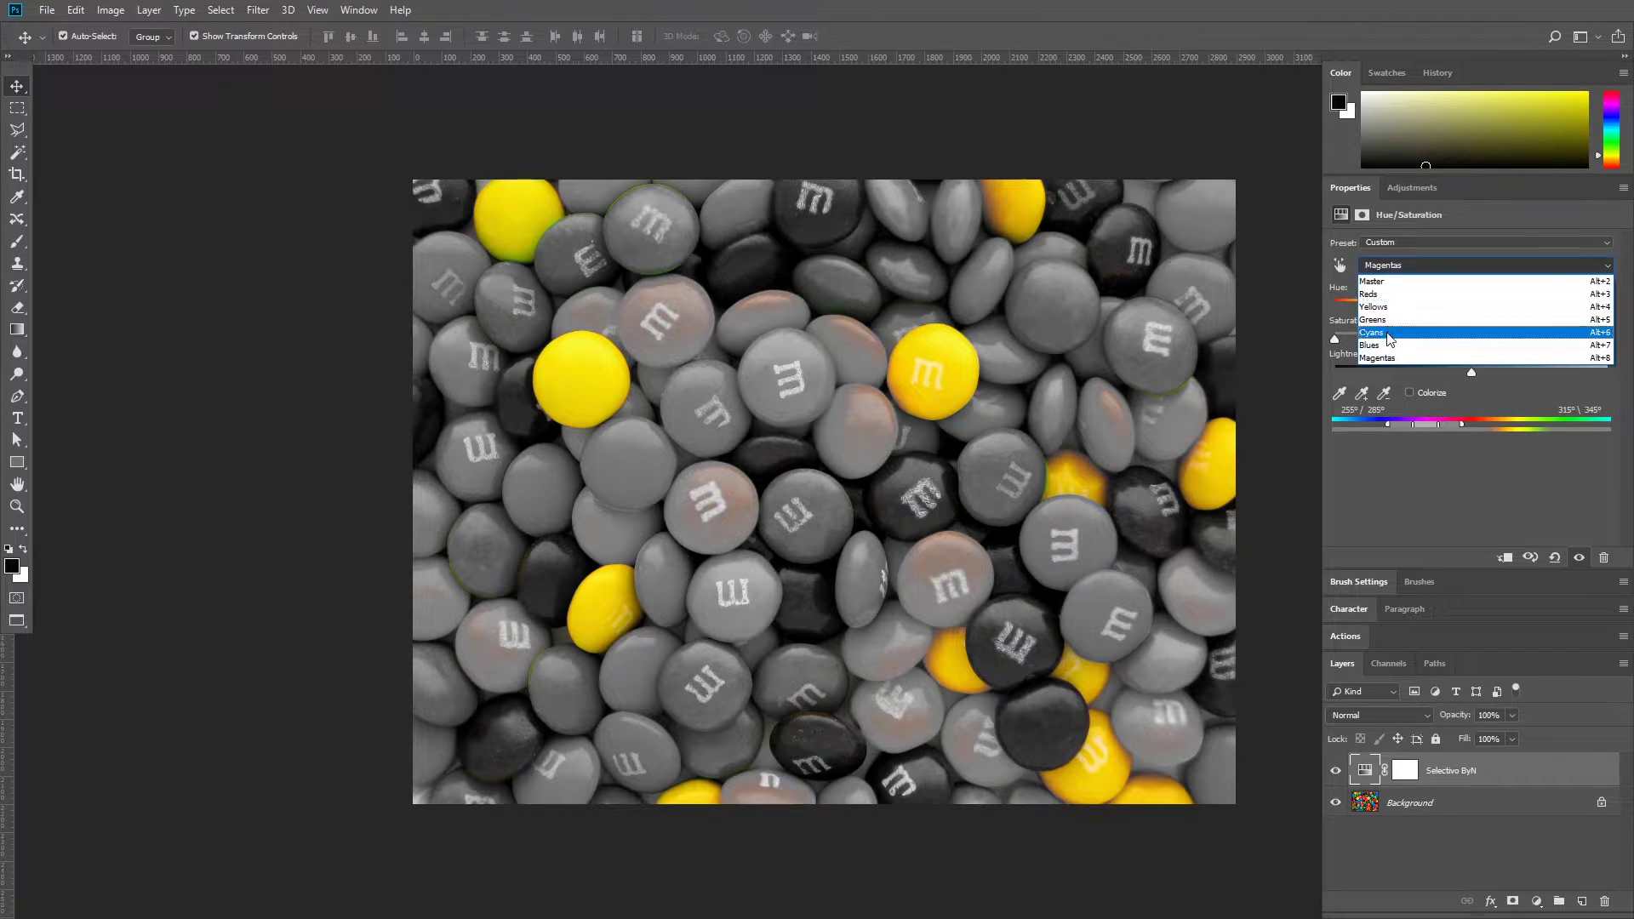
left_click(1382, 321)
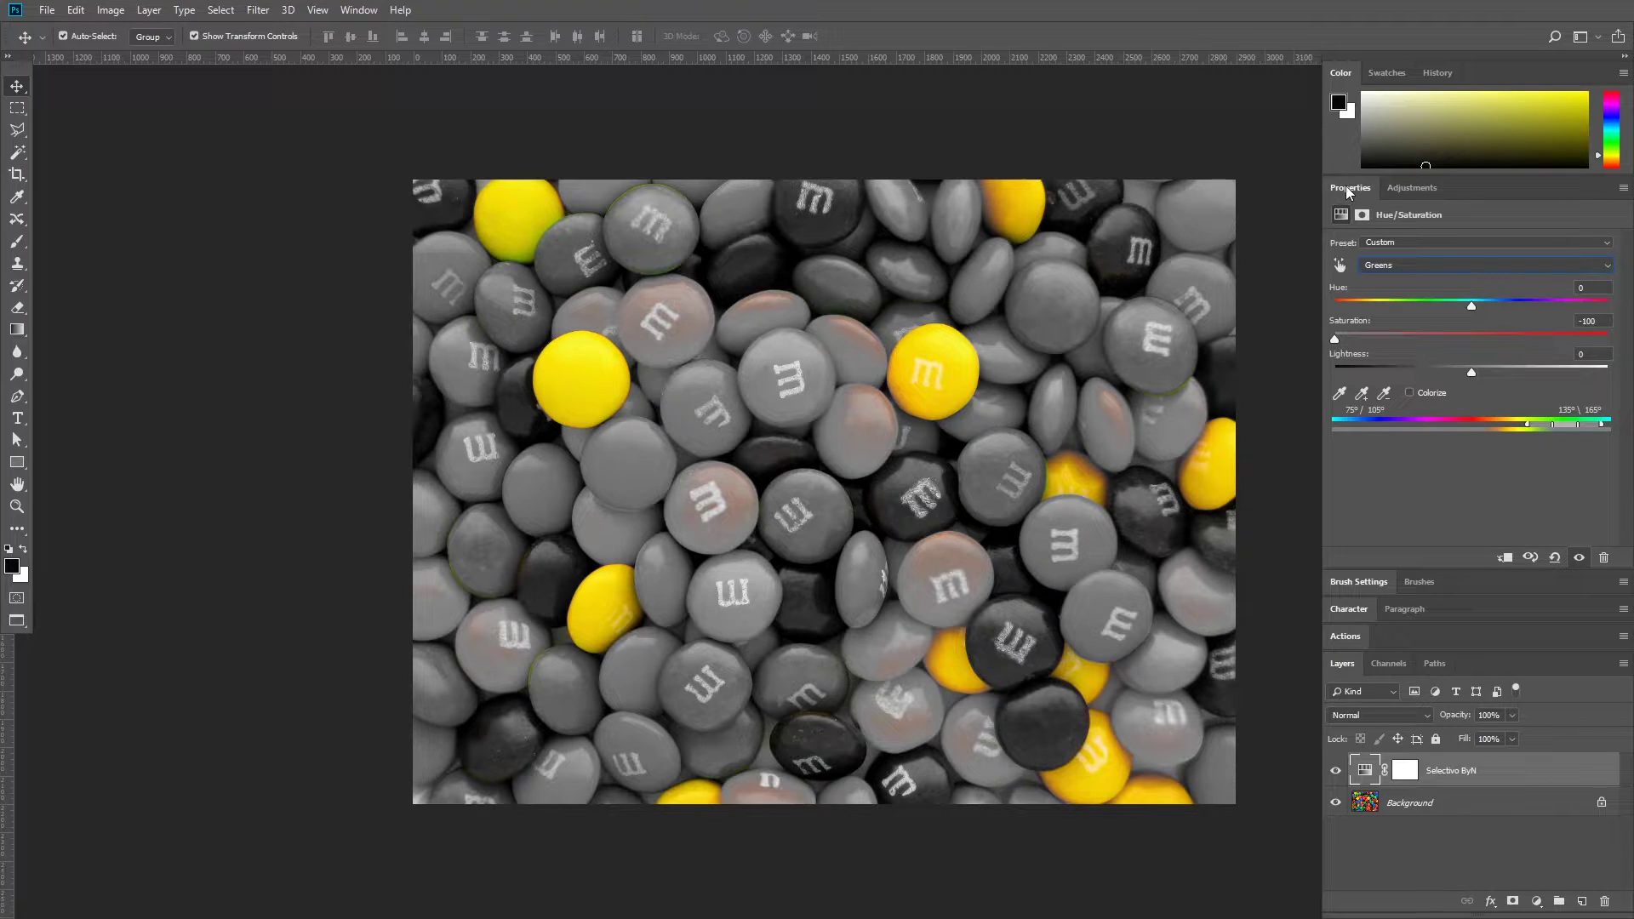
Expand the recorded steps list, cancel the toggle prompt, and stop recording Color selectivo.
left_click(1340, 638)
left_click(1340, 638)
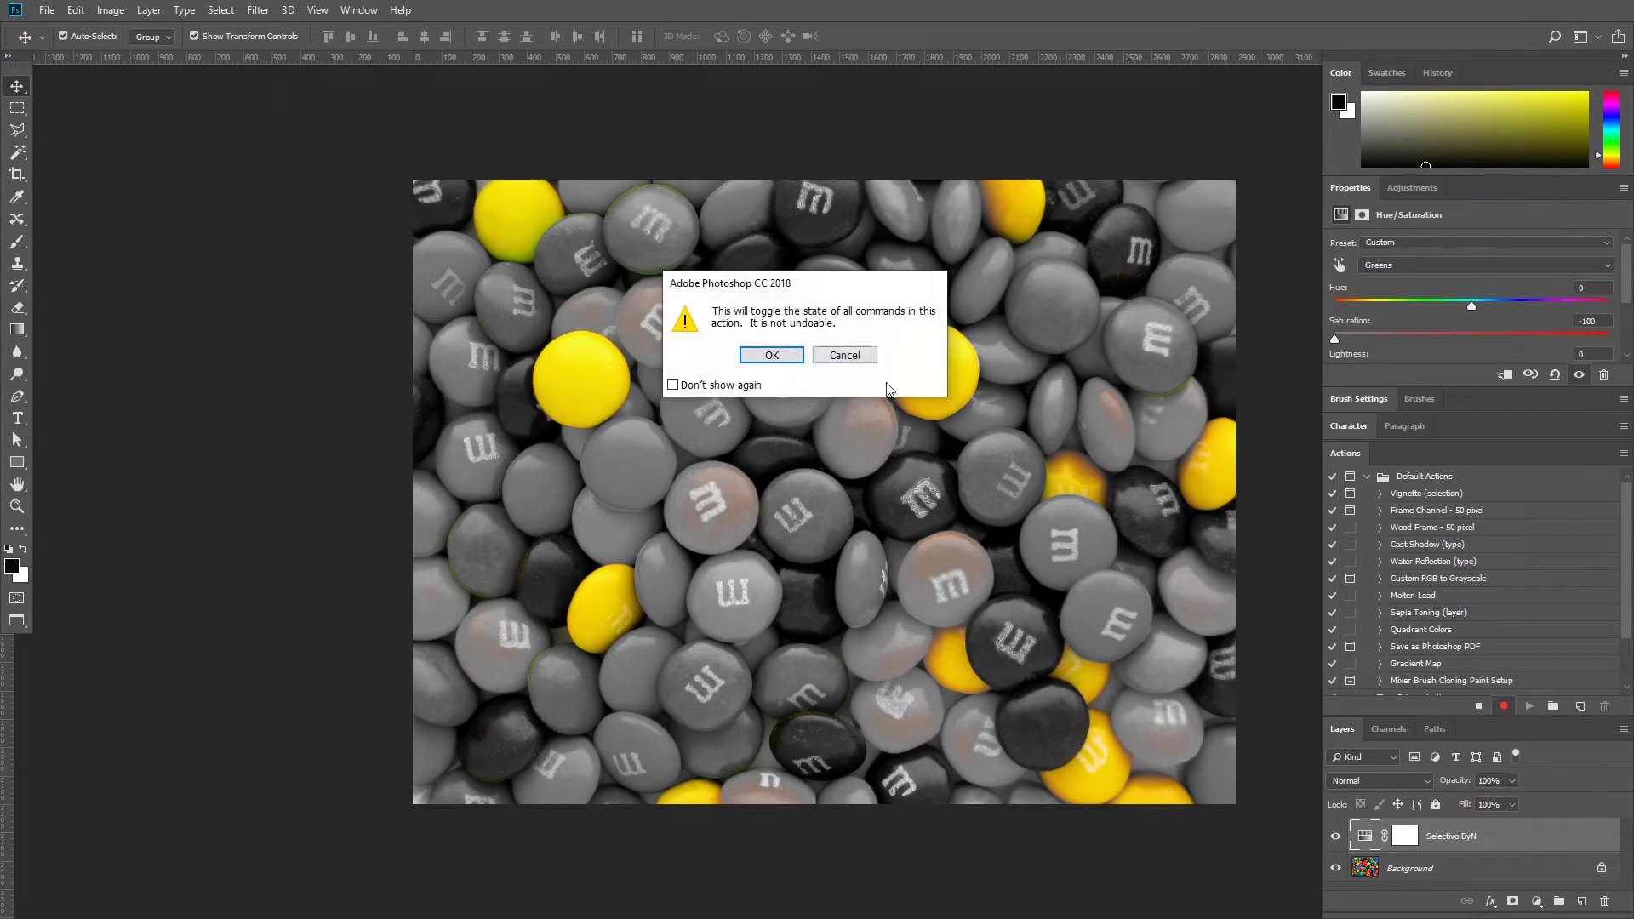
left_click(840, 363)
scroll(1489, 652, "down", 3)
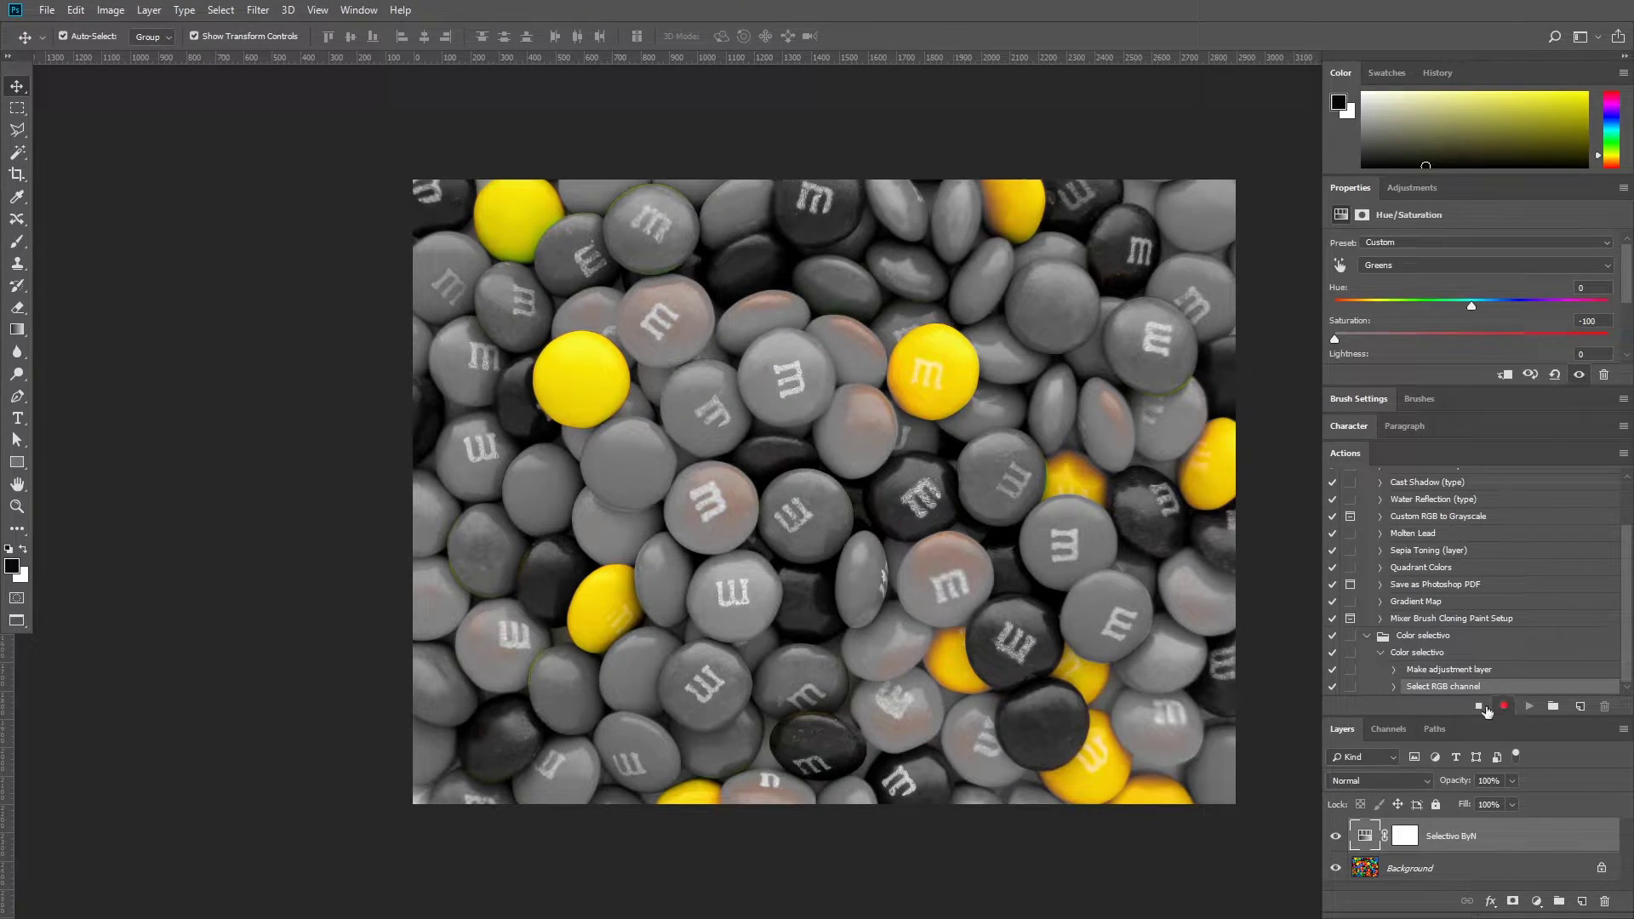
left_click(1478, 706)
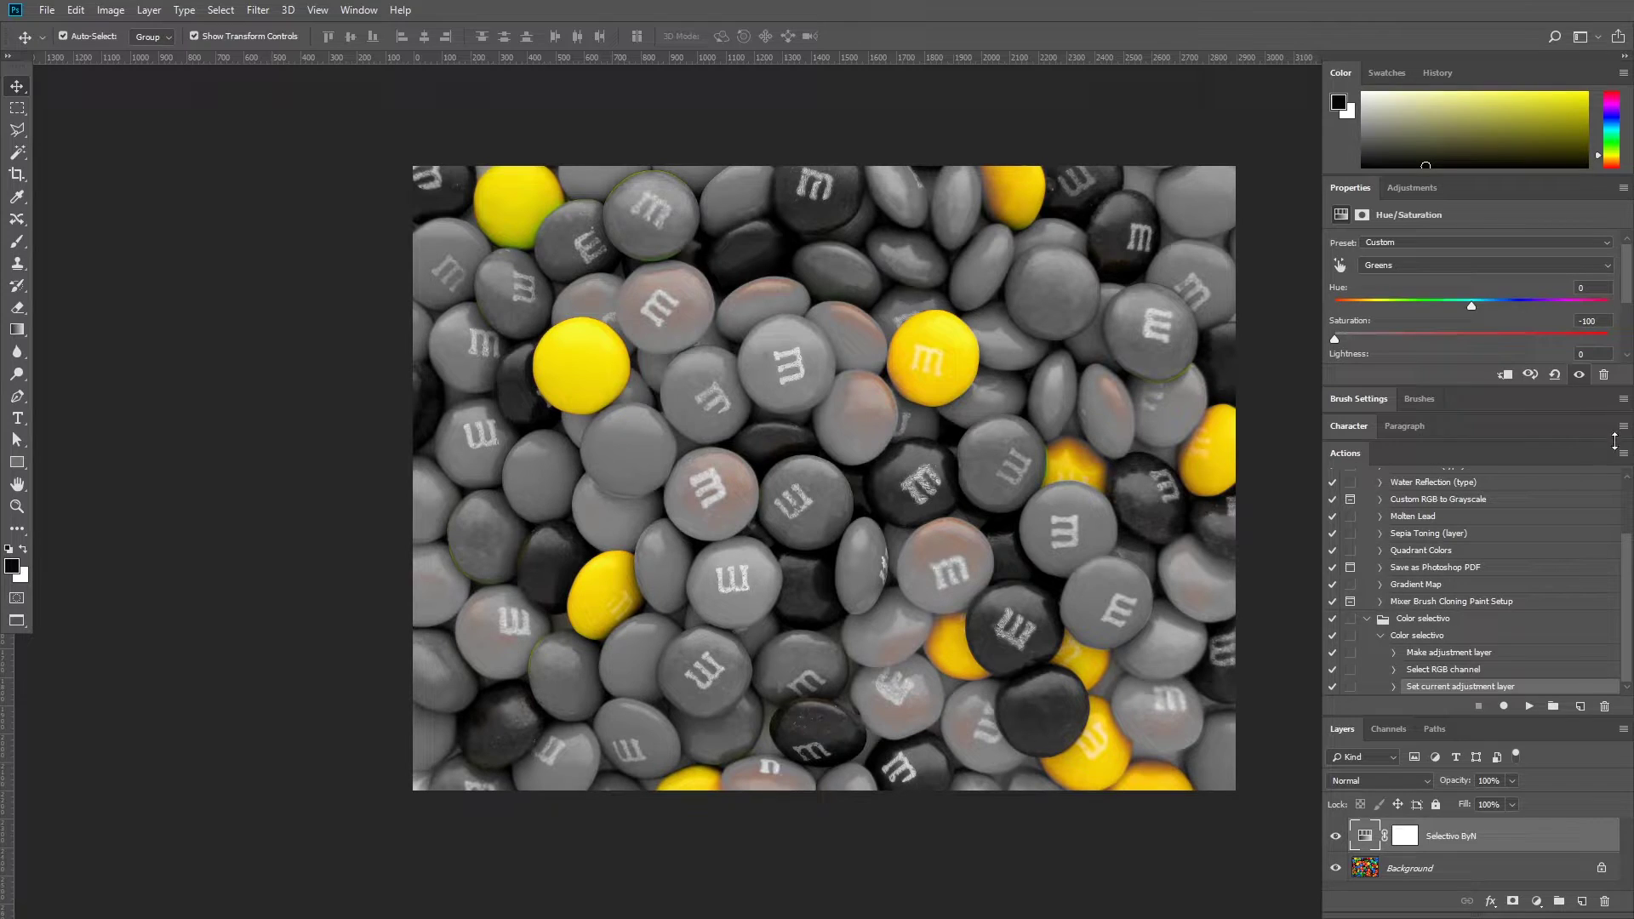
left_click(1623, 453)
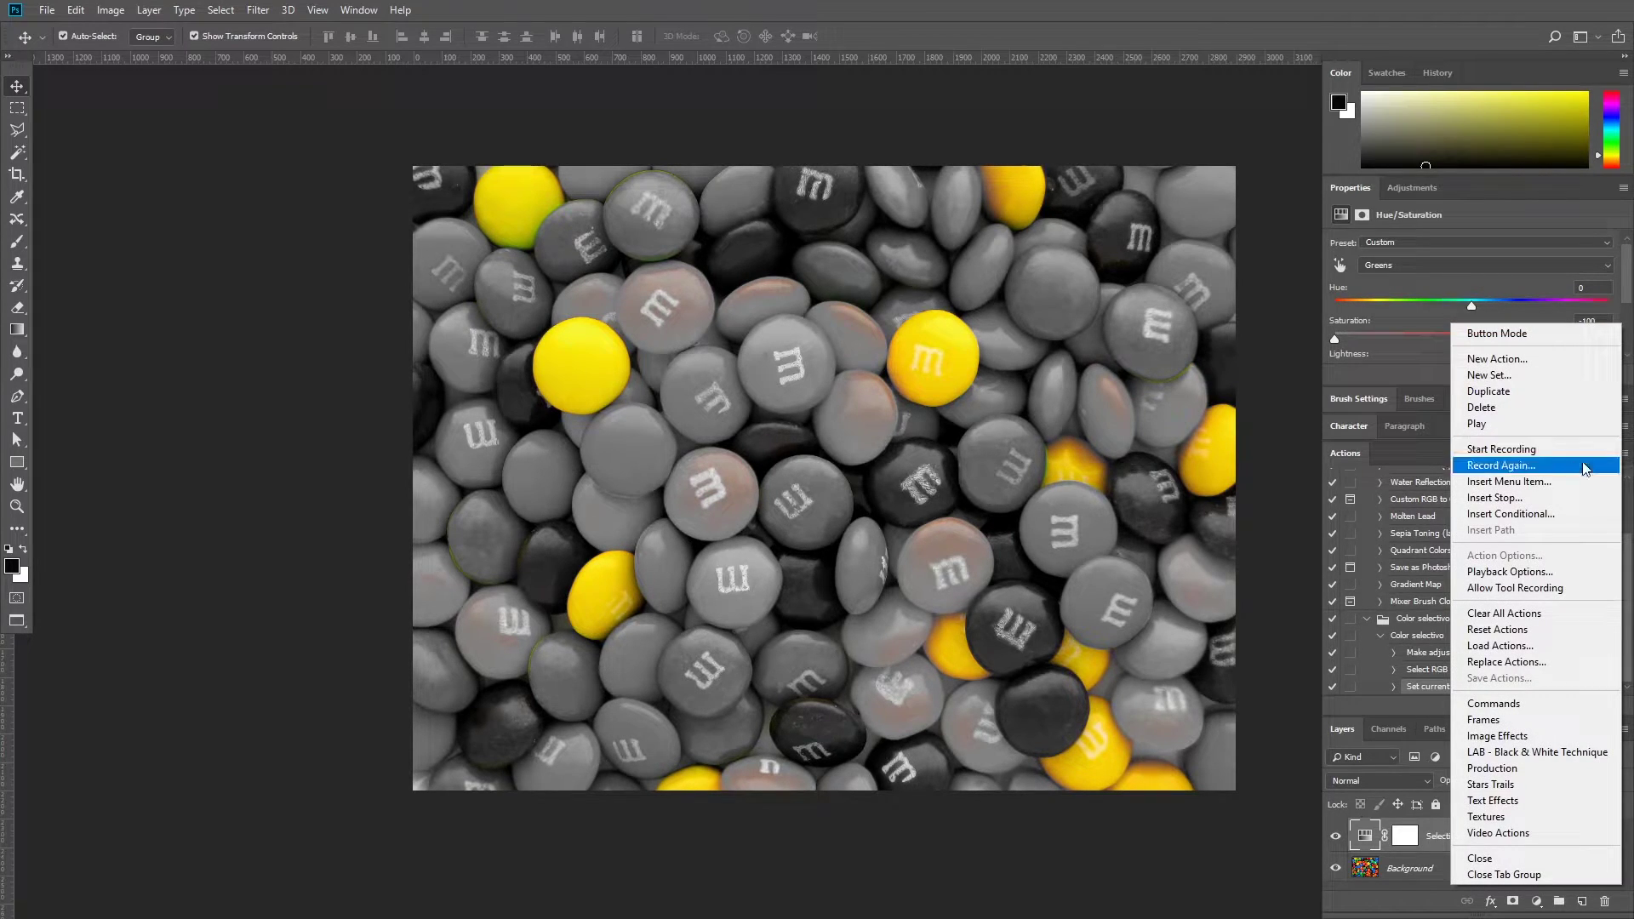
Insert a Stop step with the message 'Stop' at the end of the action.
left_click(1495, 497)
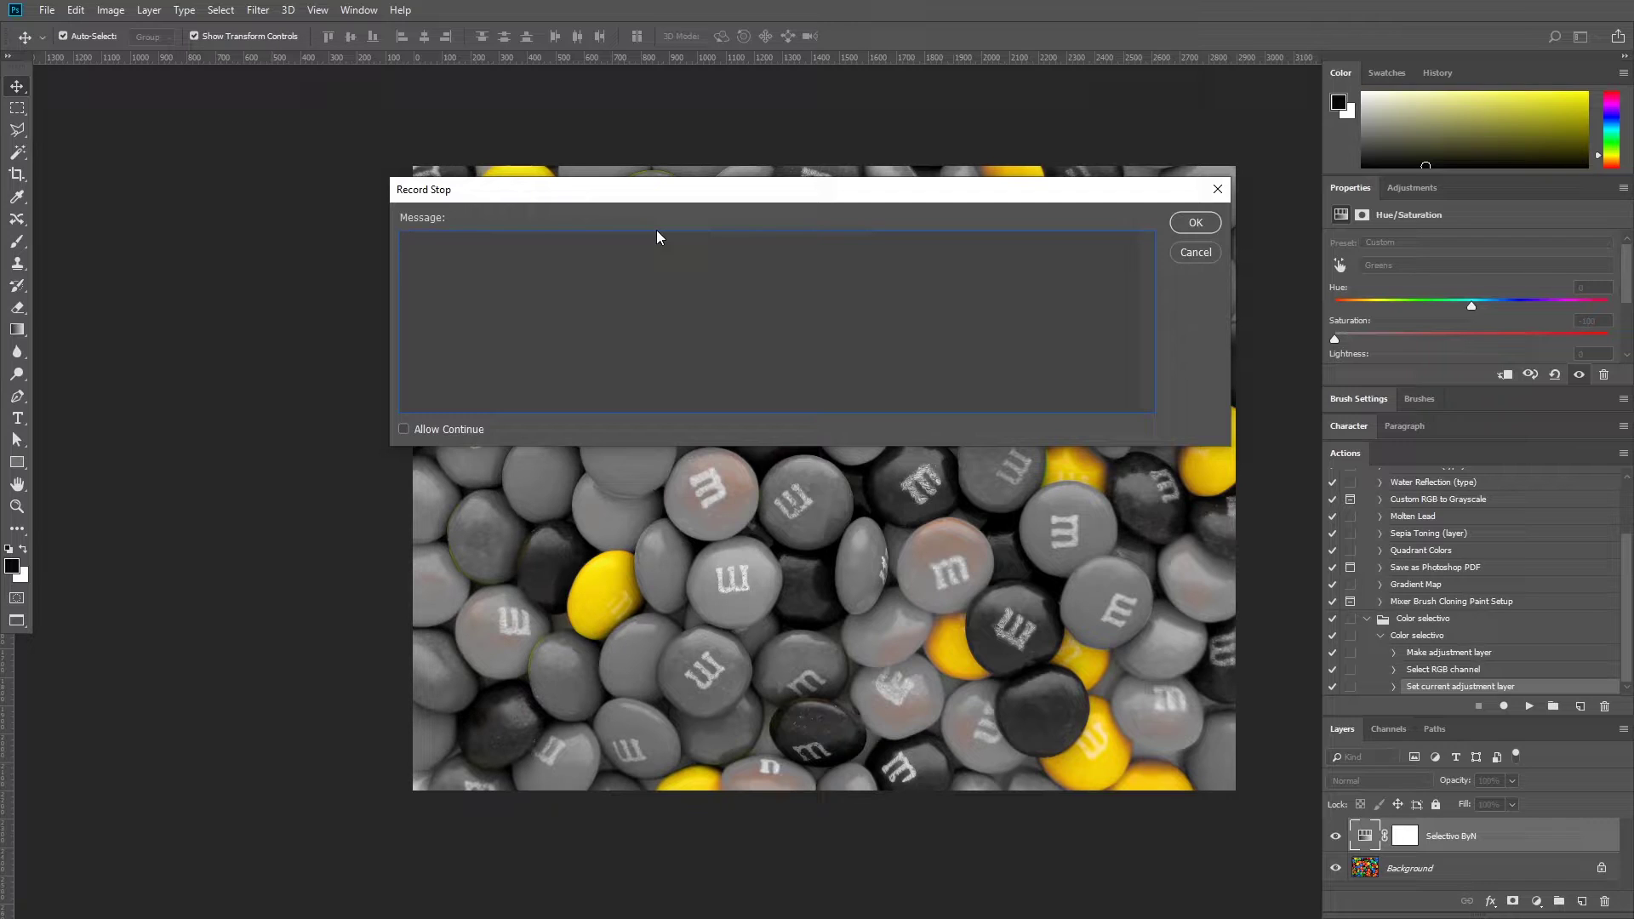
key("shift+F10")
key("Escape")
type("Stop")
left_click(1188, 225)
key("Return")
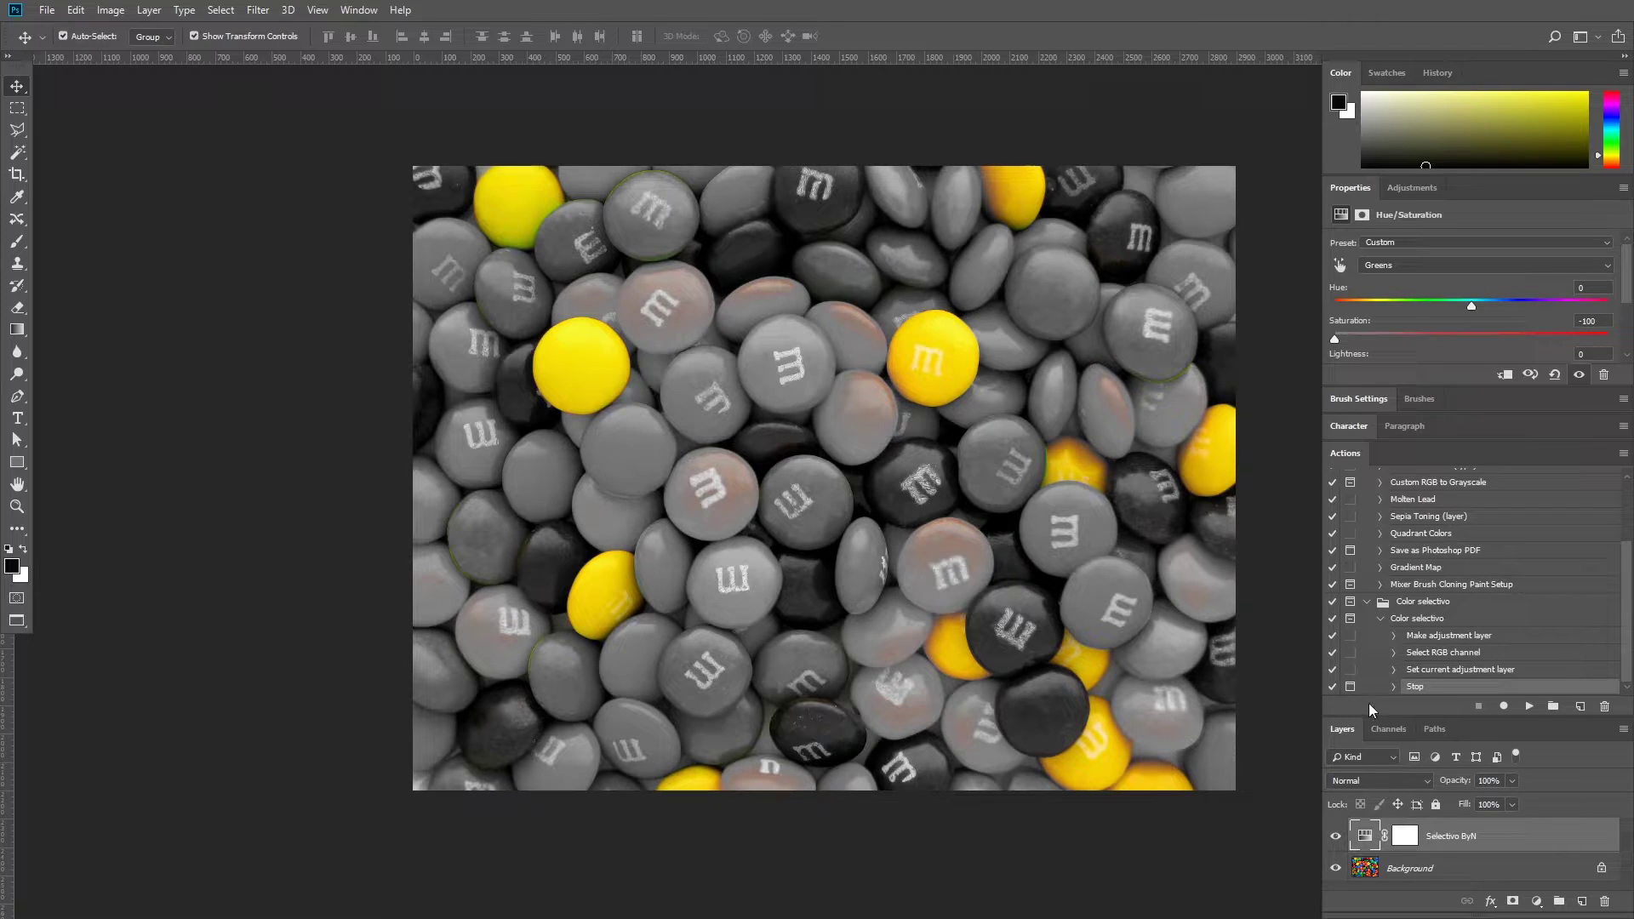
Float the Actions panel at the top left and enlarge it to list every step.
double_click(1356, 458)
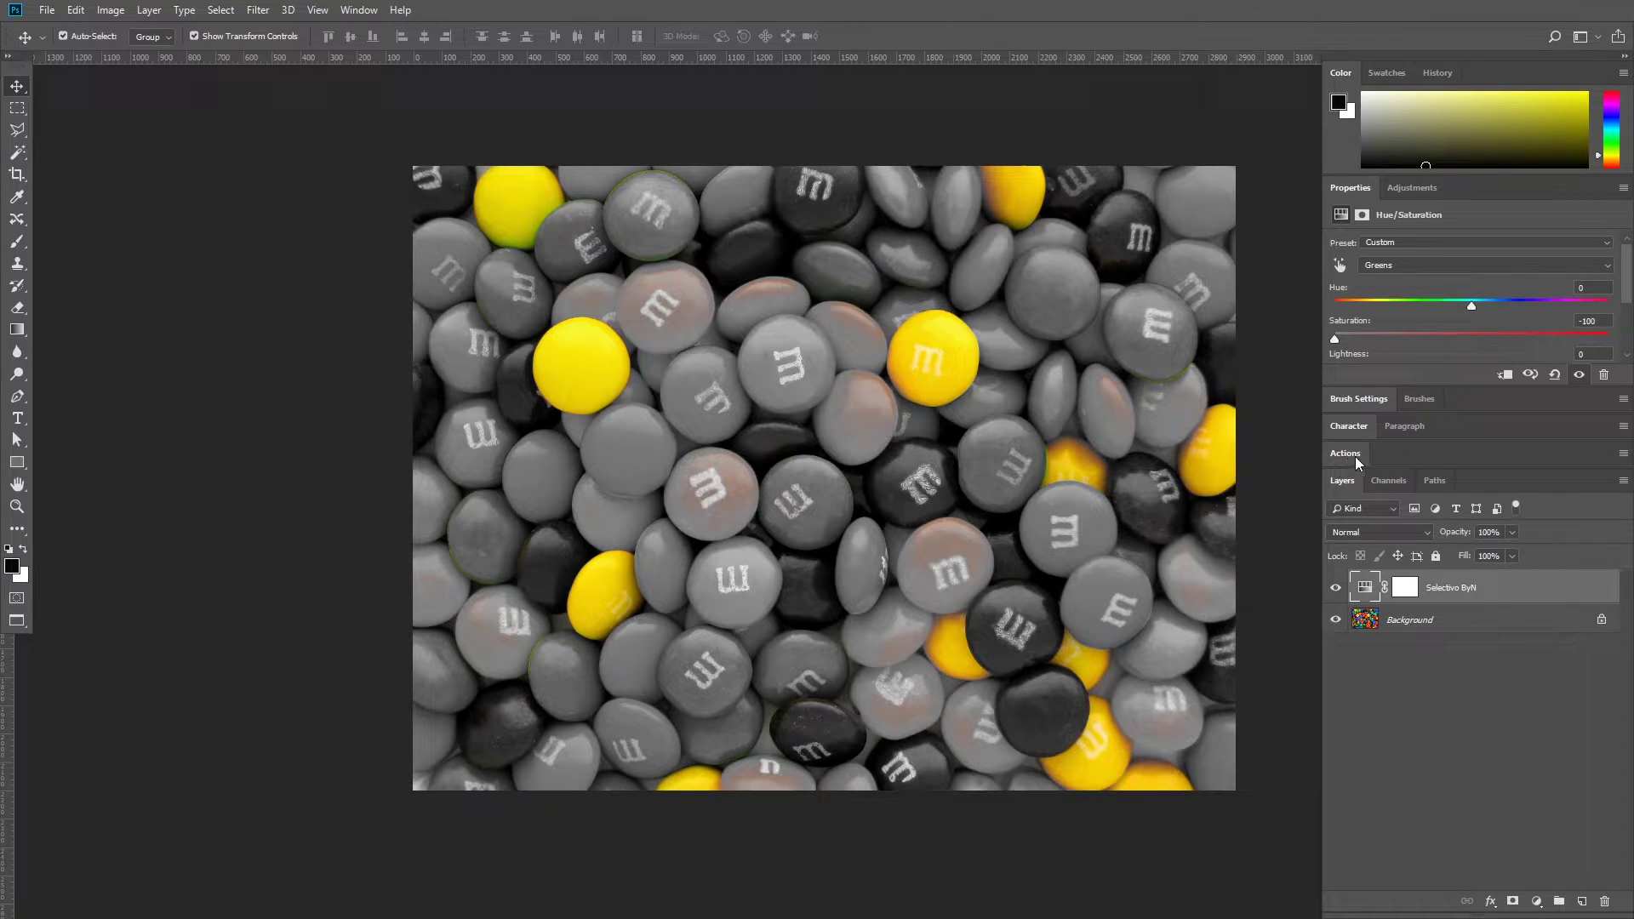
left_click_drag(1355, 457, 223, 159)
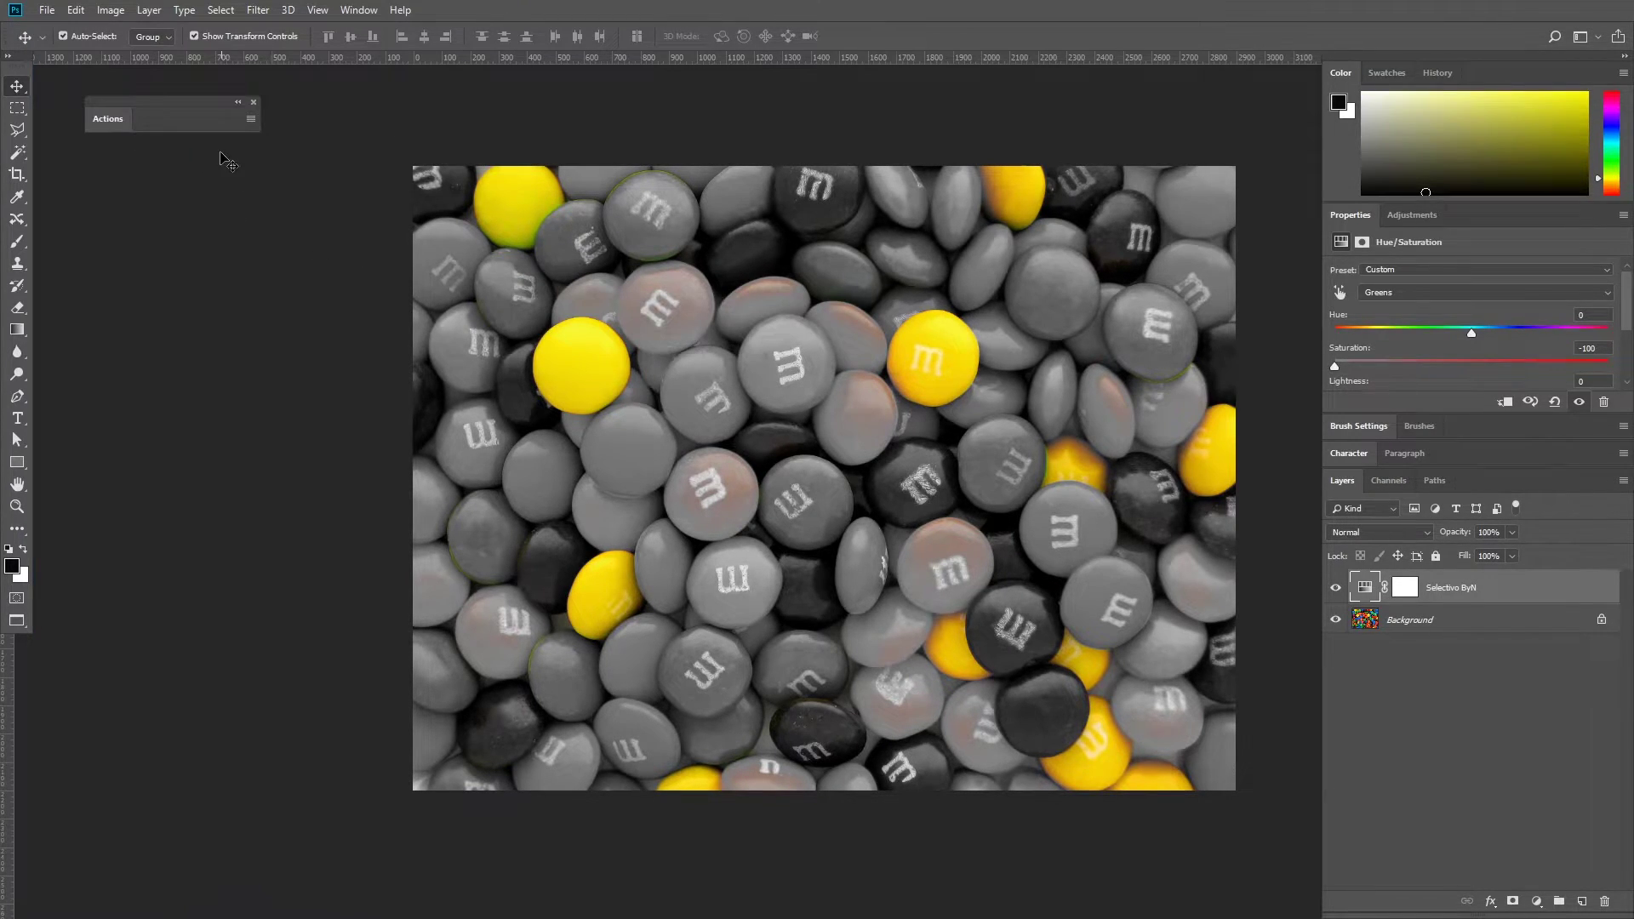
double_click(97, 120)
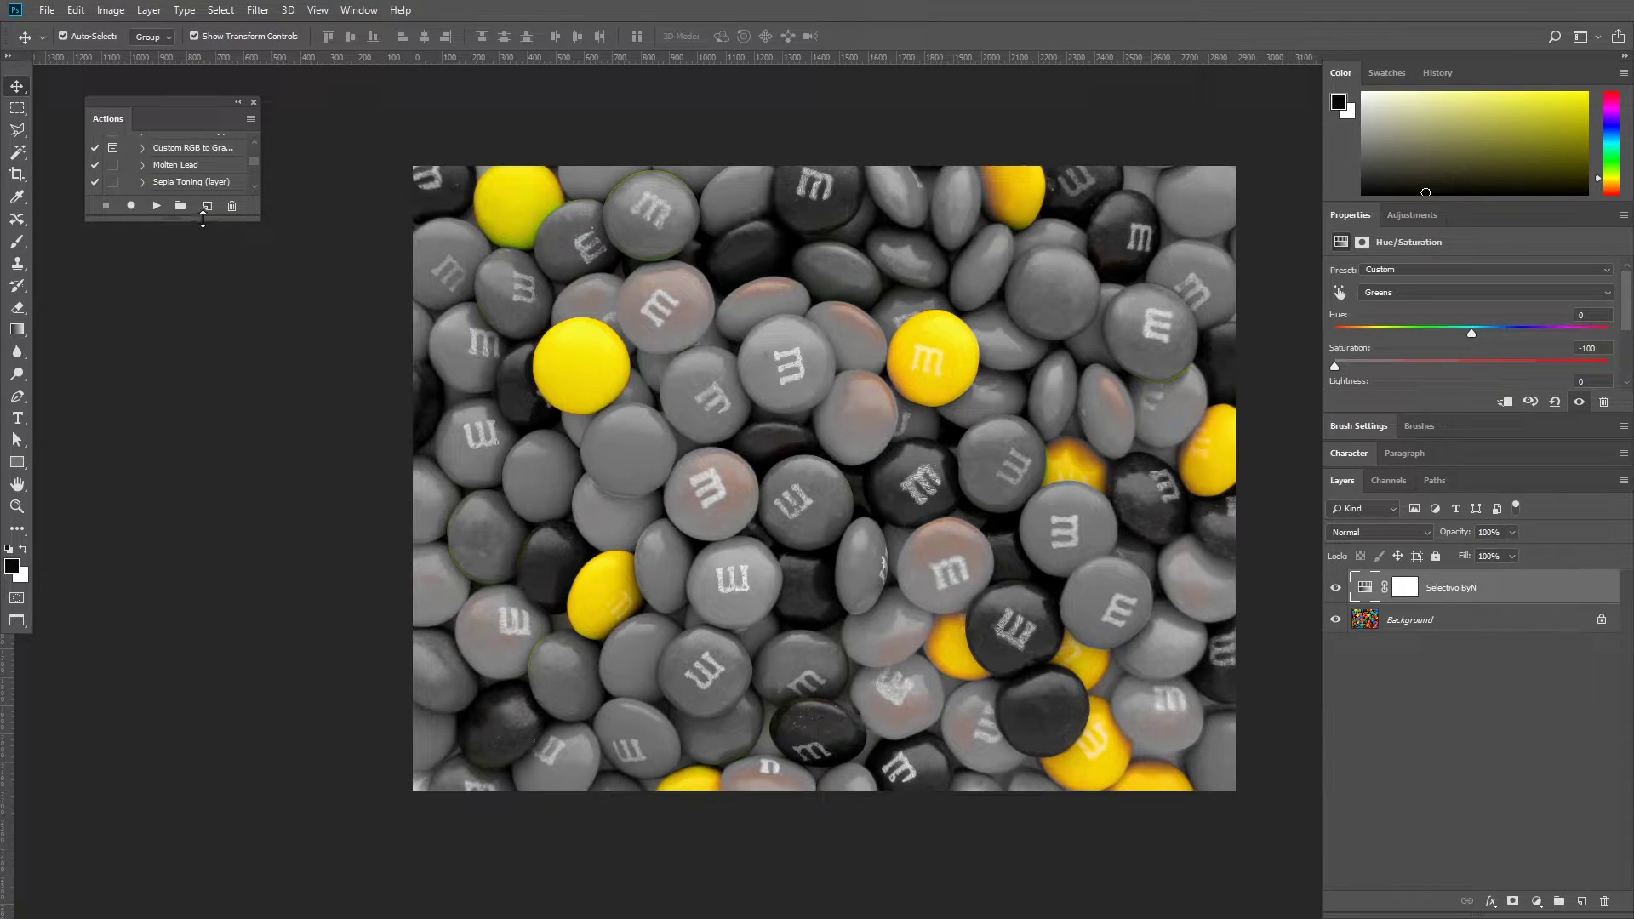
left_click_drag(203, 220, 203, 533)
left_click_drag(261, 442, 414, 444)
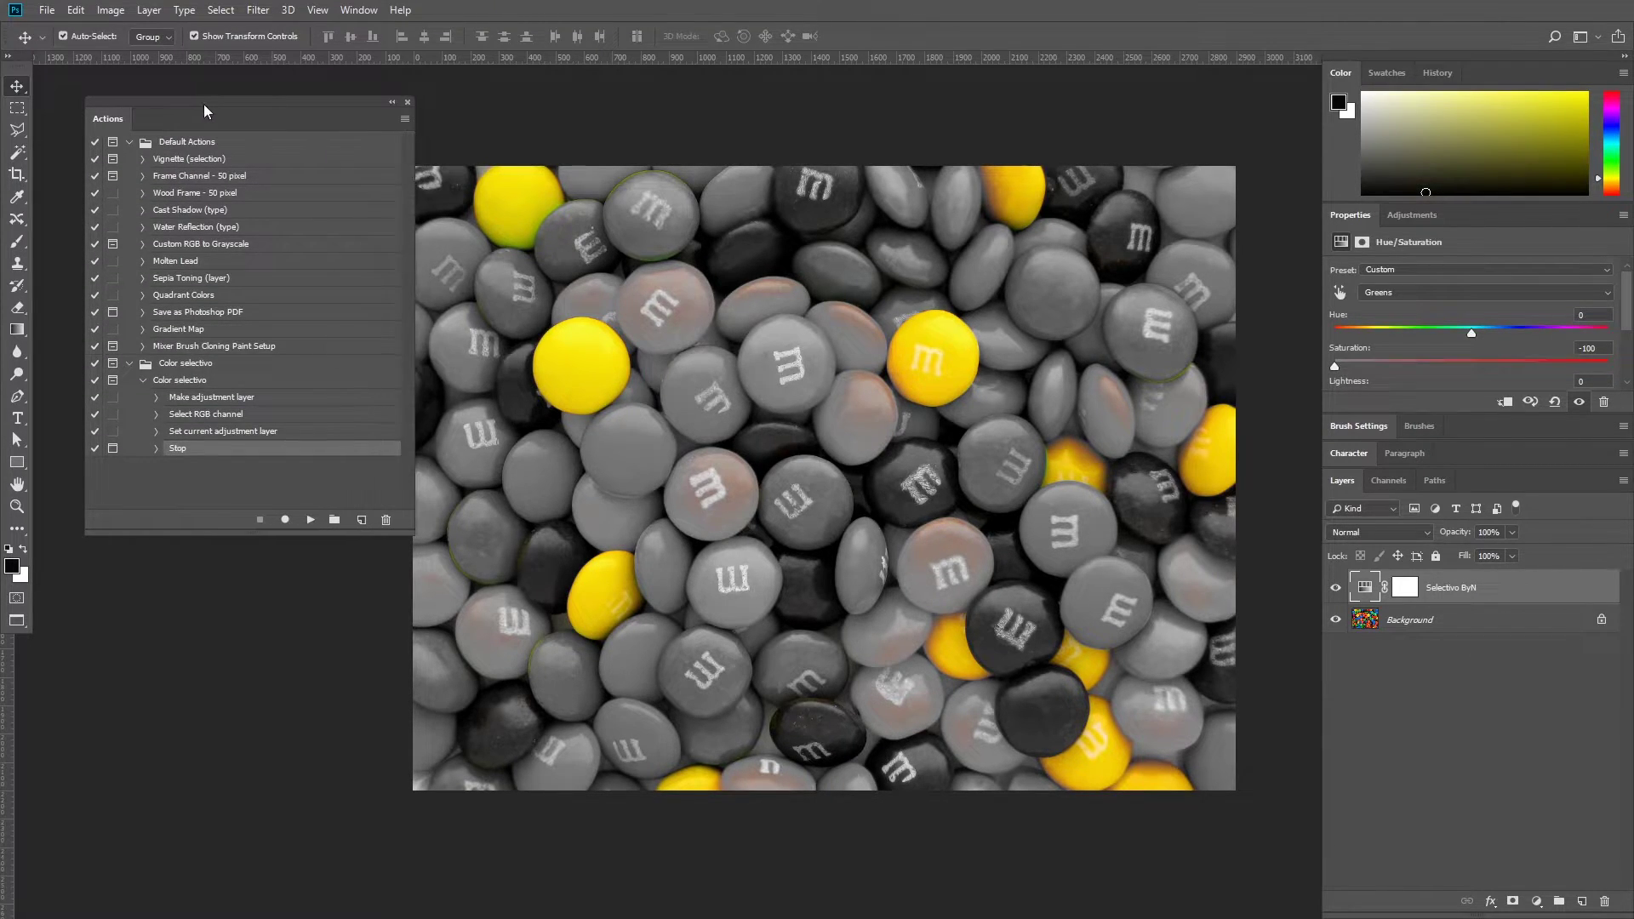
left_click_drag(205, 111, 175, 113)
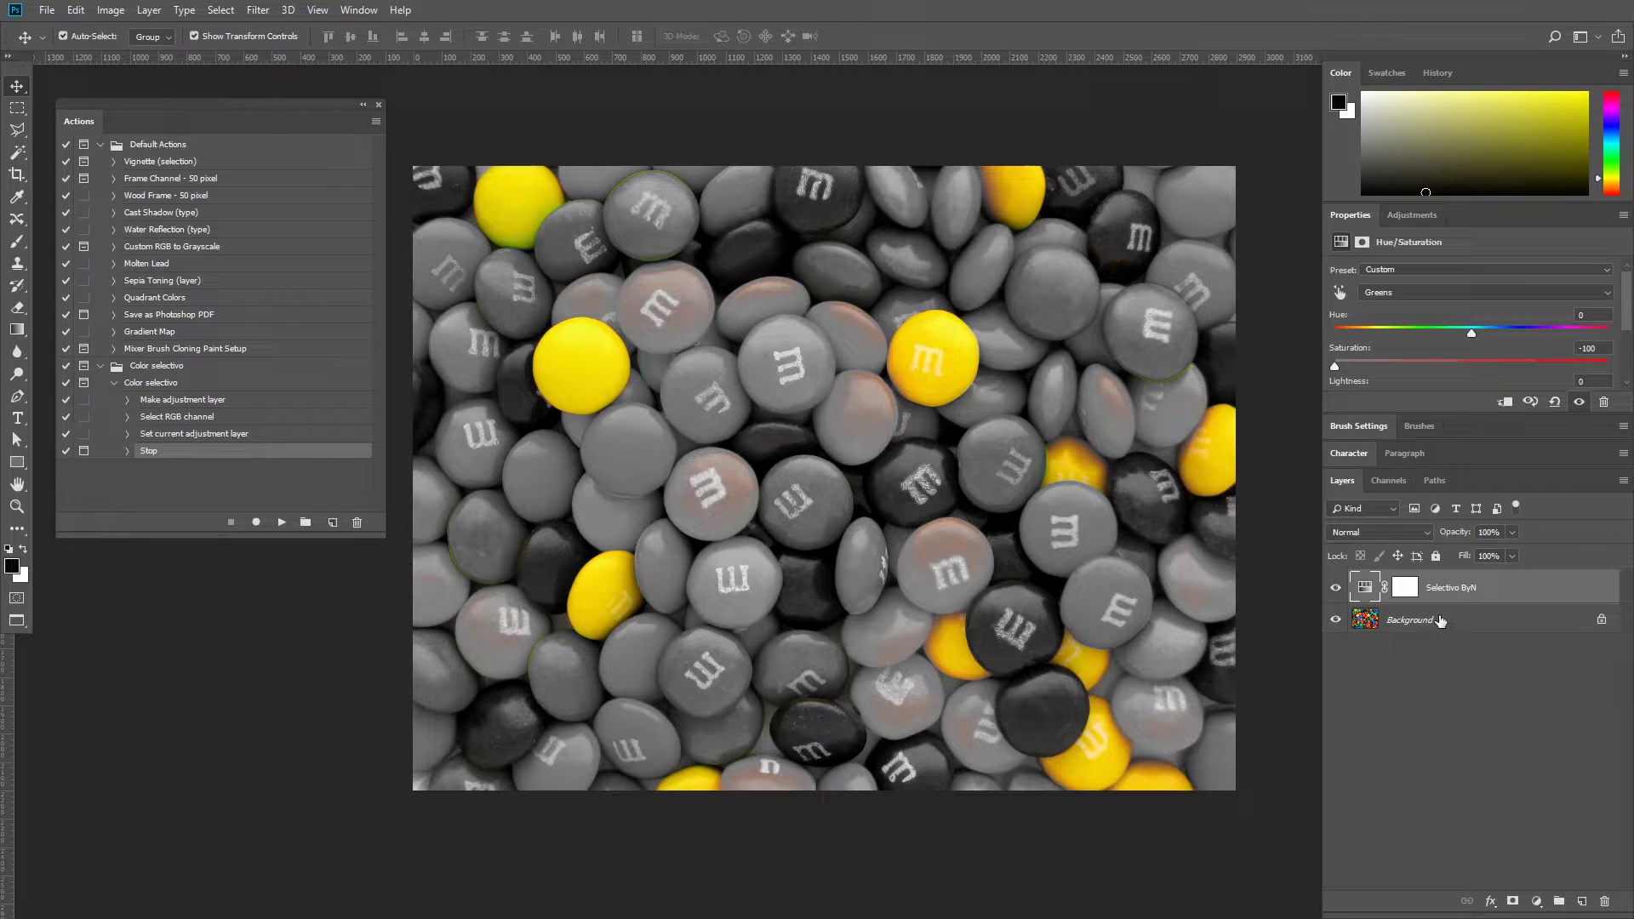
Undock the Selectivo ByN Hue/Saturation settings into an enlarged floating panel beside the image.
left_click(1359, 589)
left_click_drag(1350, 216, 520, 133)
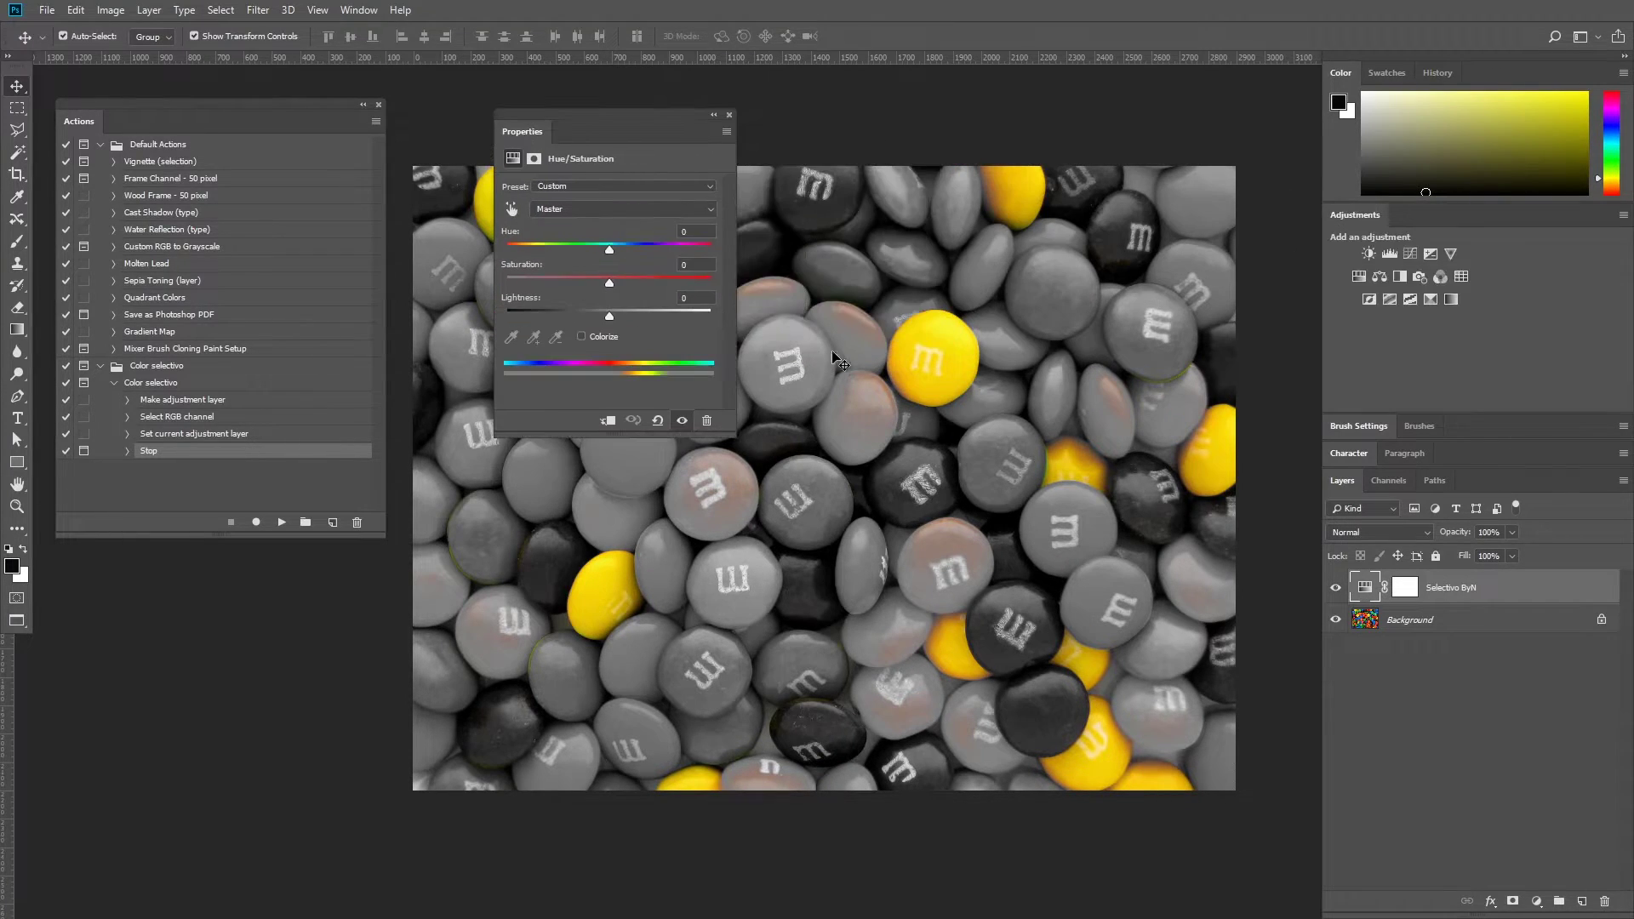
left_click_drag(732, 437, 801, 589)
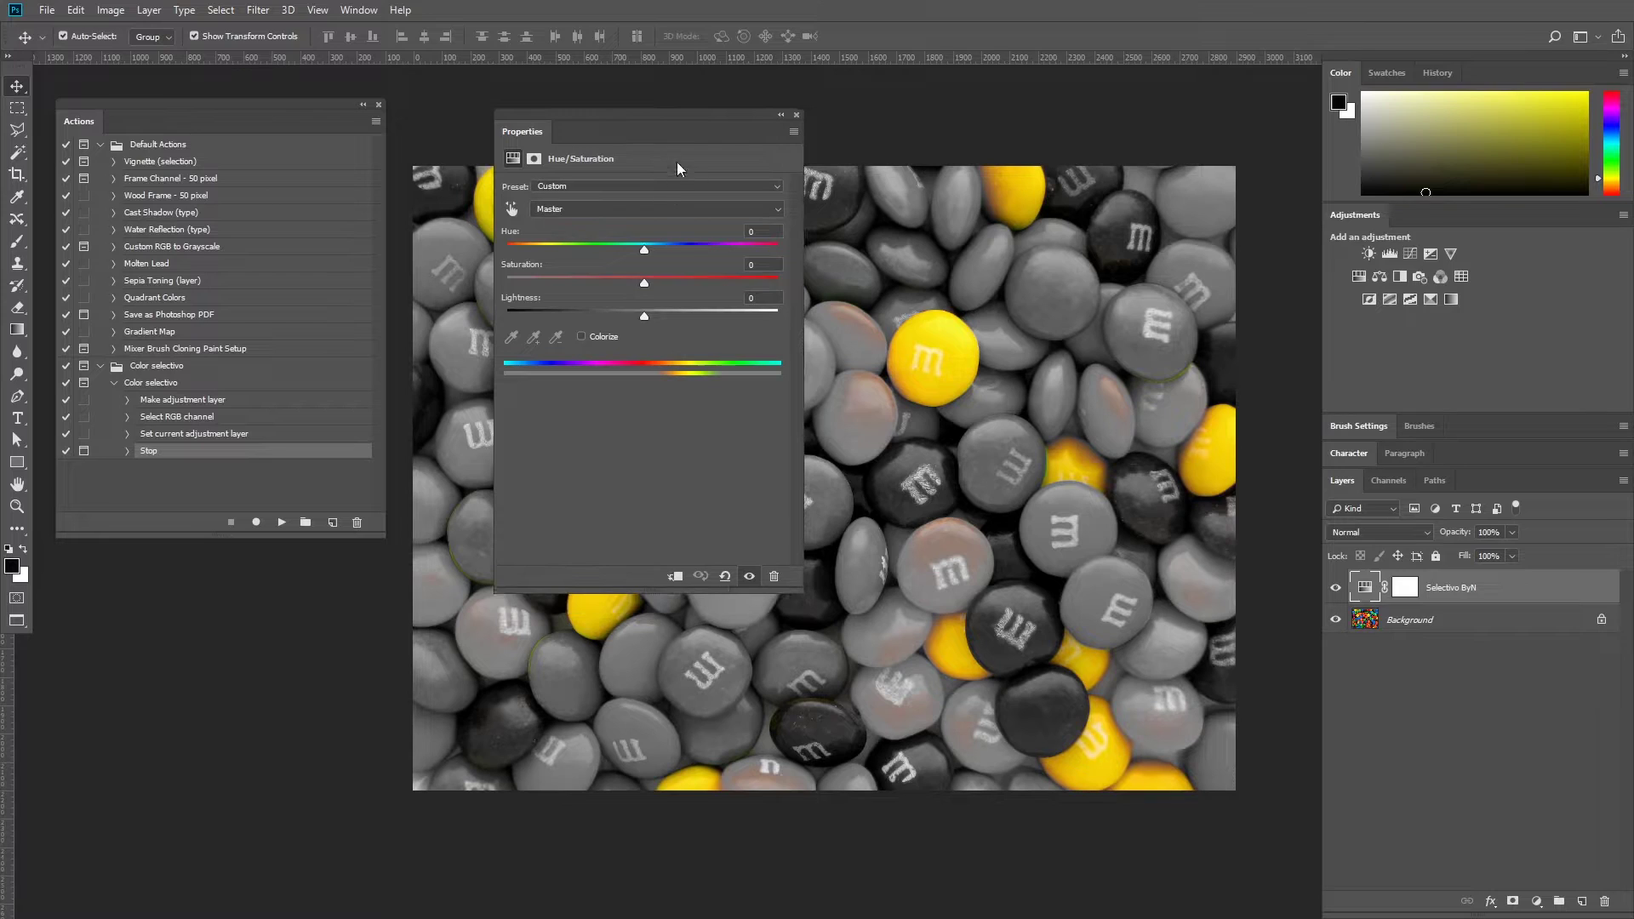
left_click_drag(679, 126, 1174, 121)
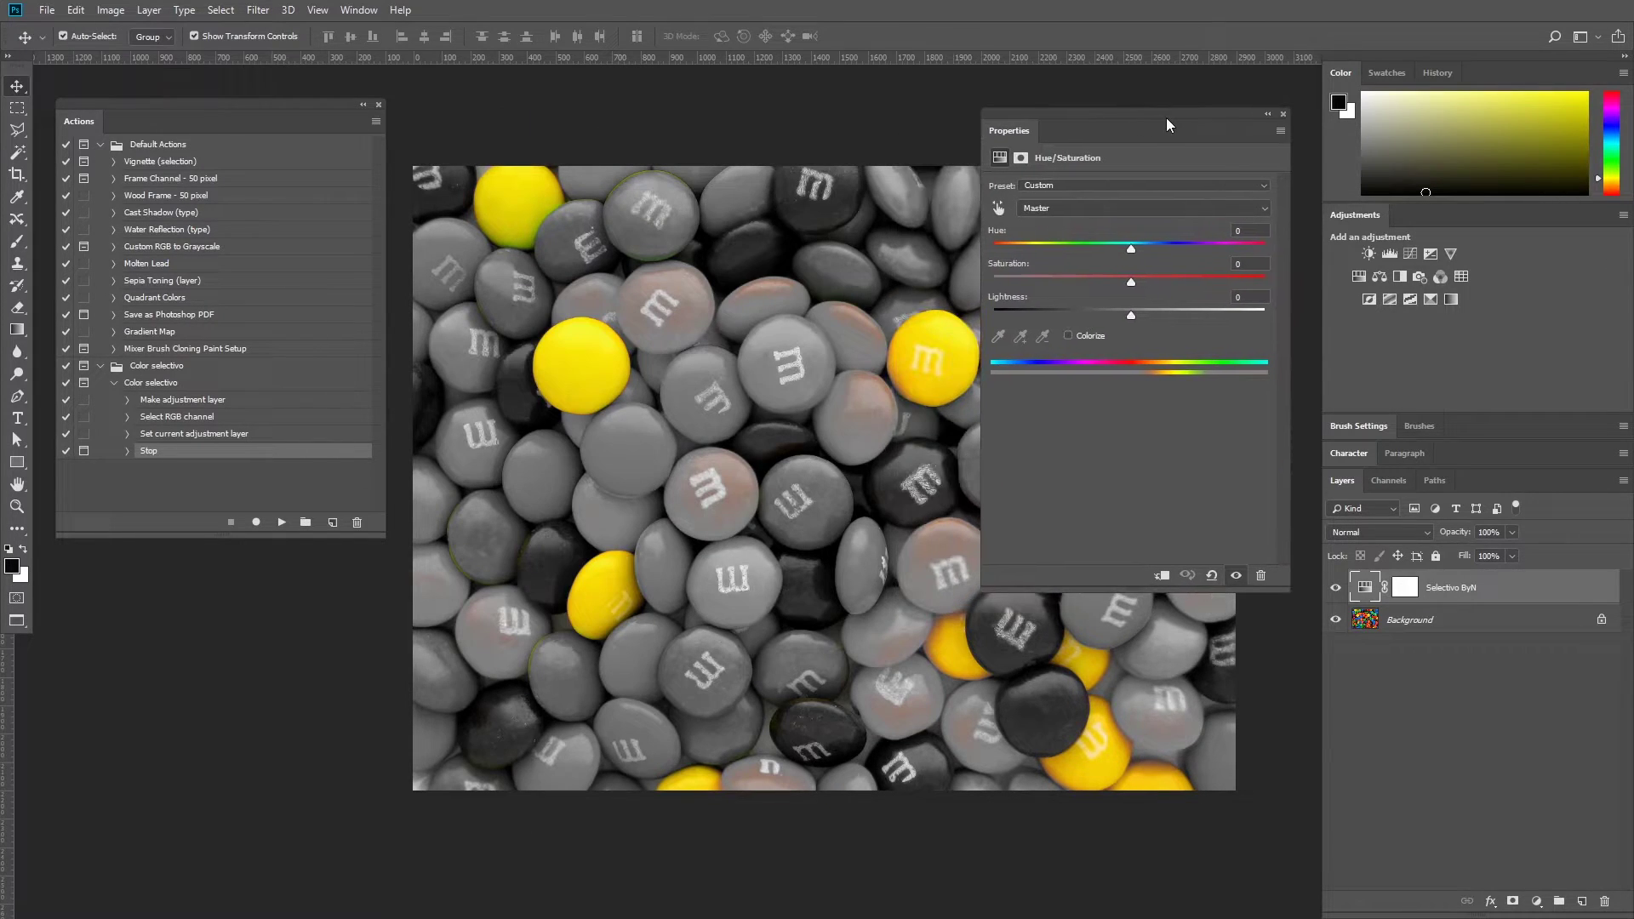
left_click(1375, 587)
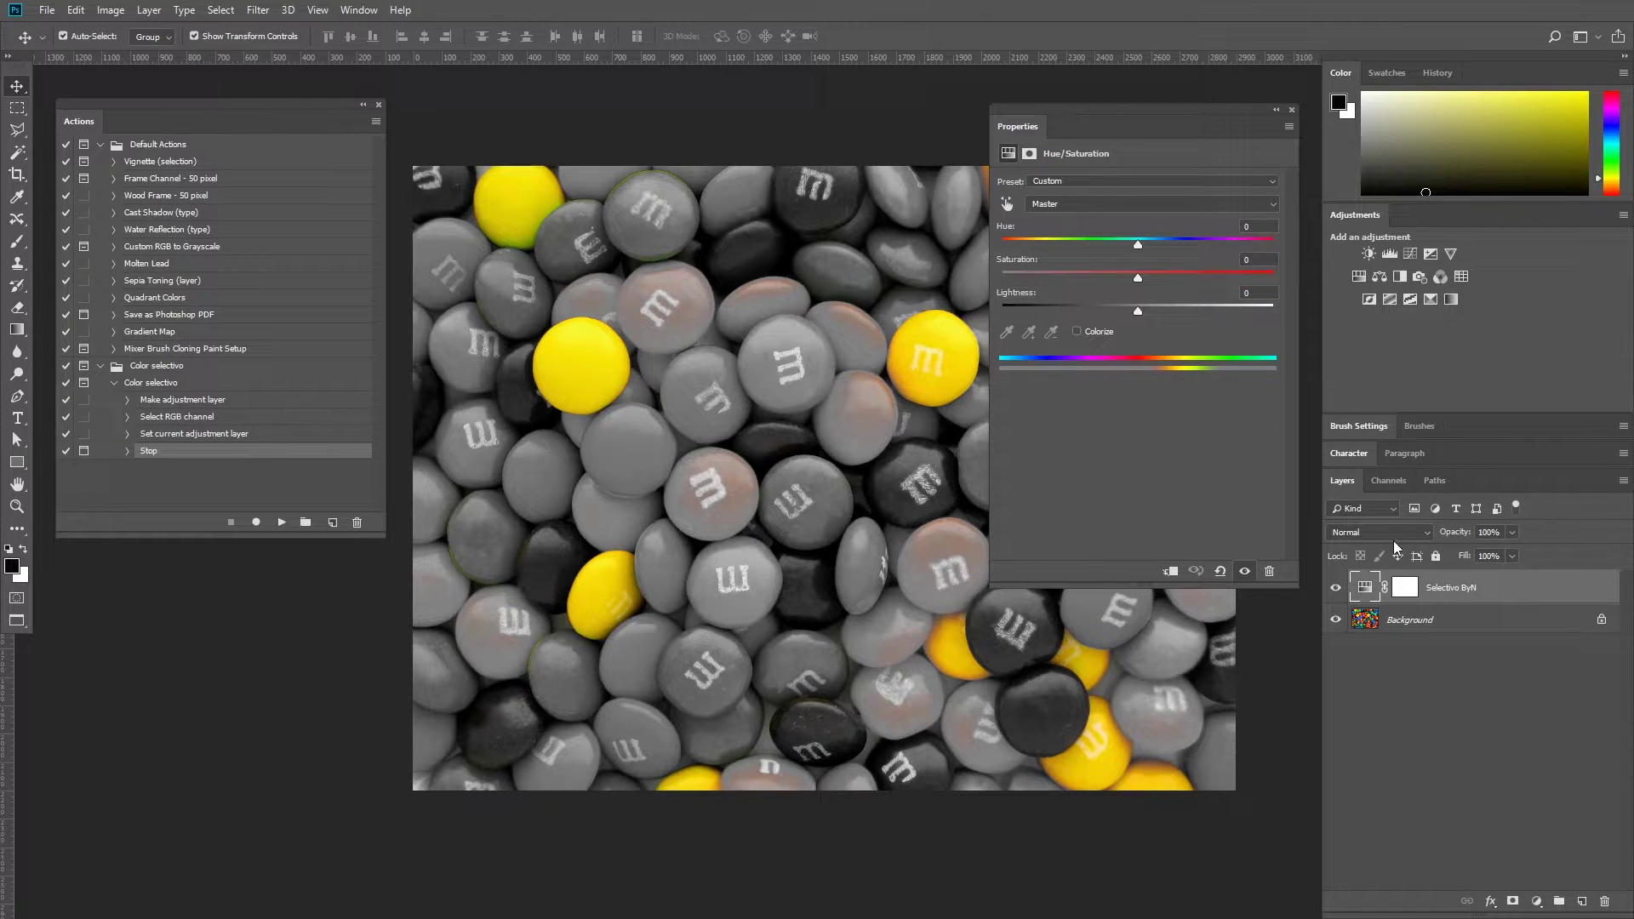
left_click(1111, 206)
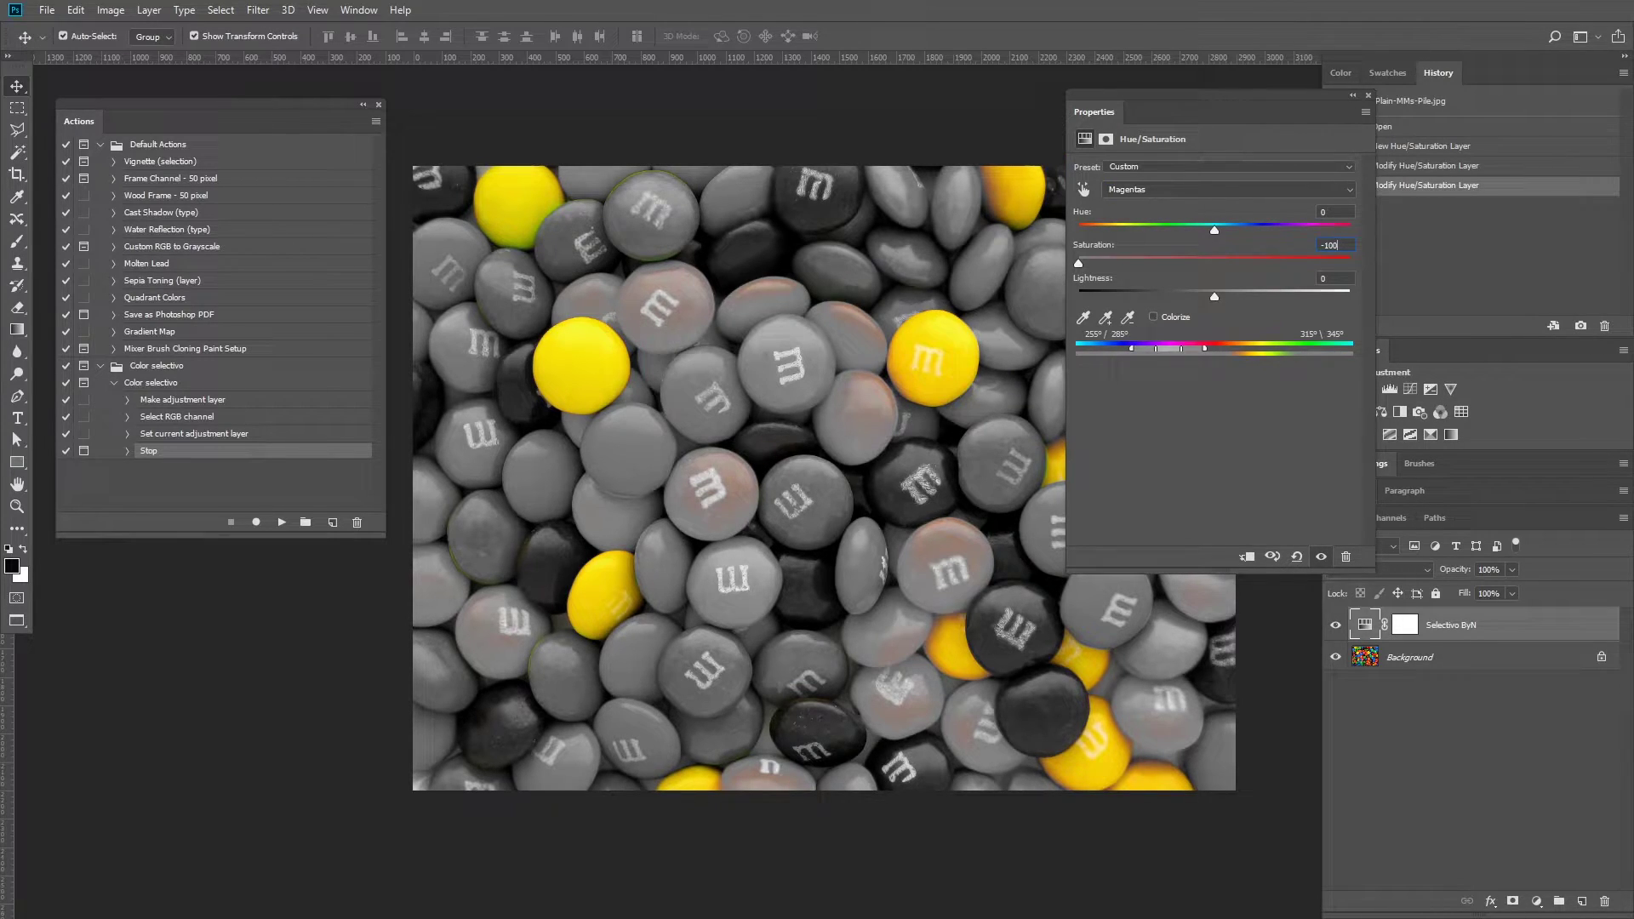
Select Reds and drag its range sliders toward yellow, widening the panel for precision.
left_click(1153, 189)
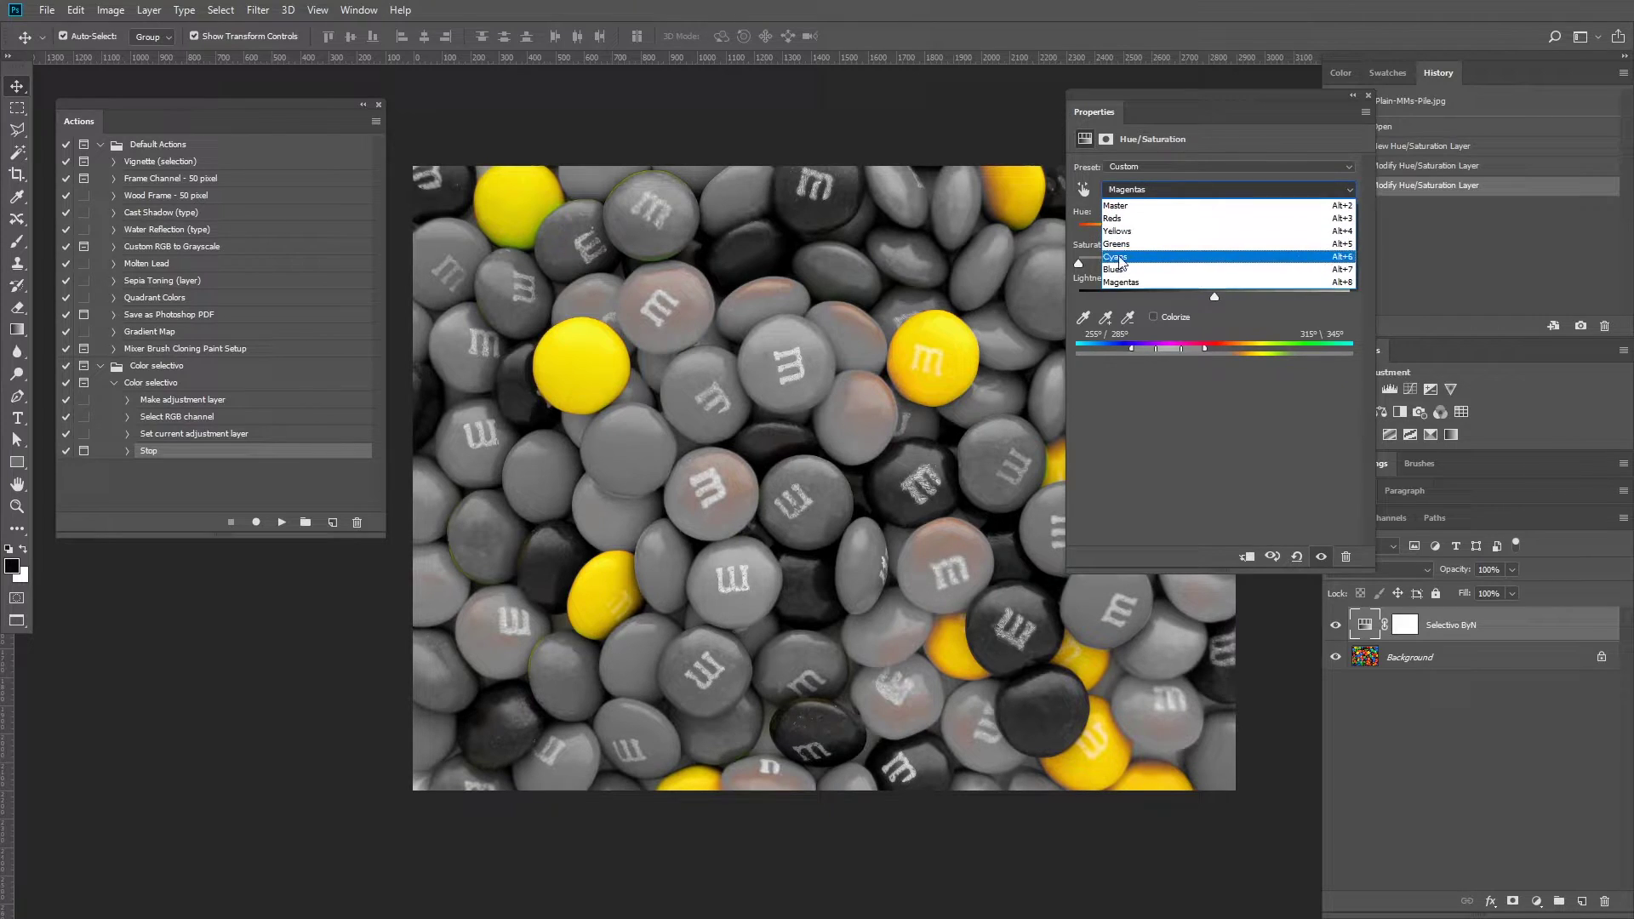
left_click(1163, 219)
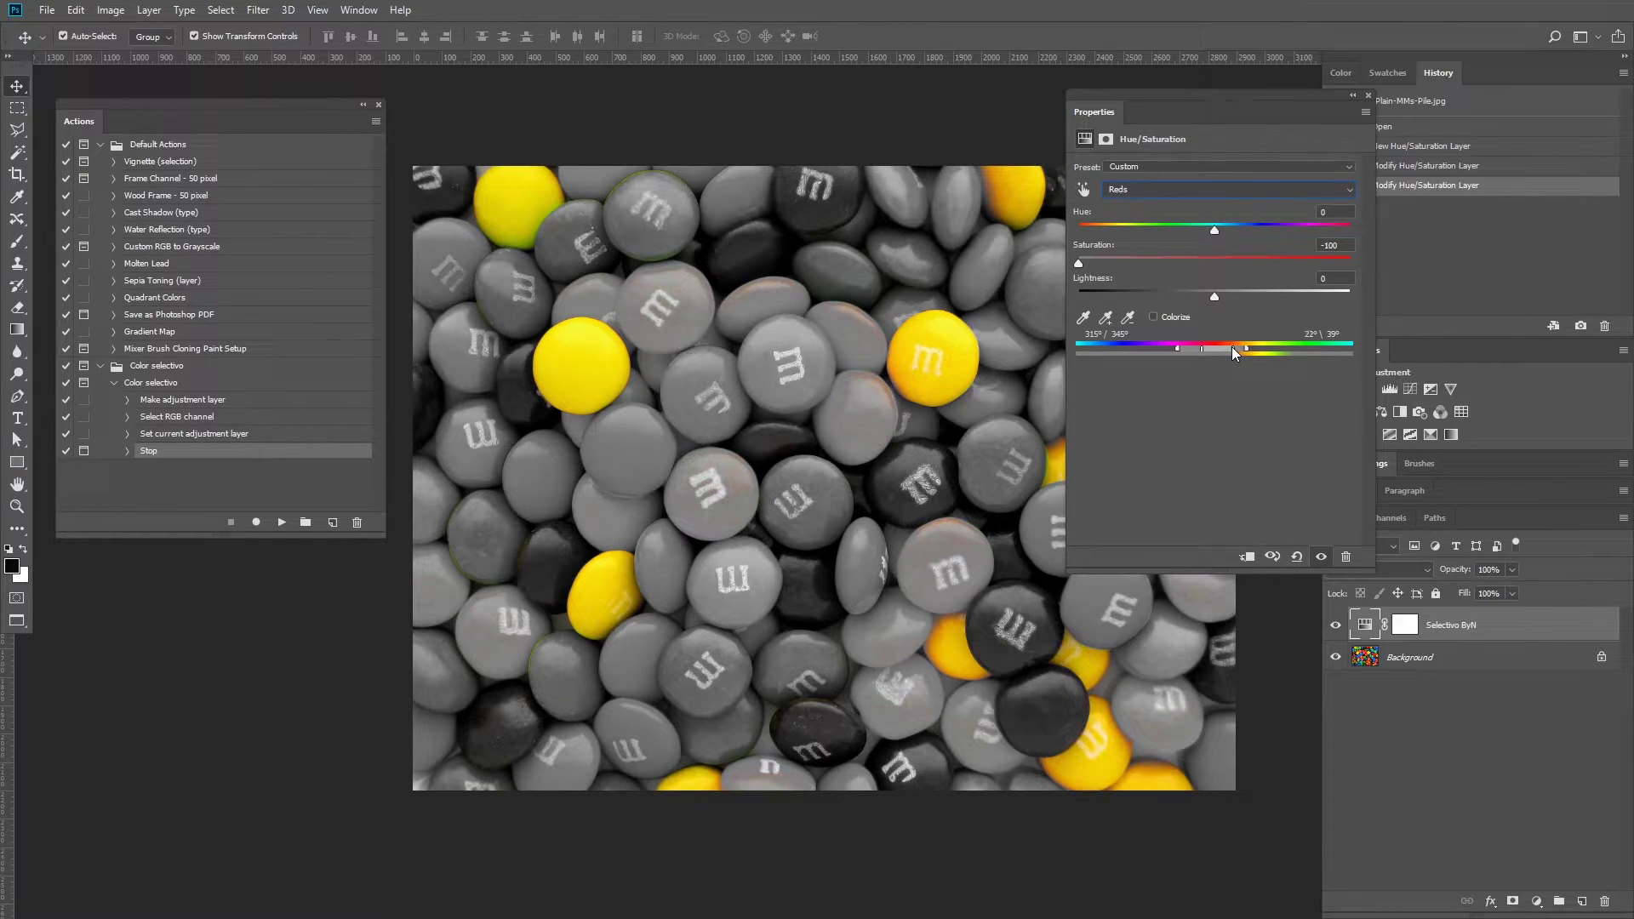
left_click_drag(1239, 347, 1247, 349)
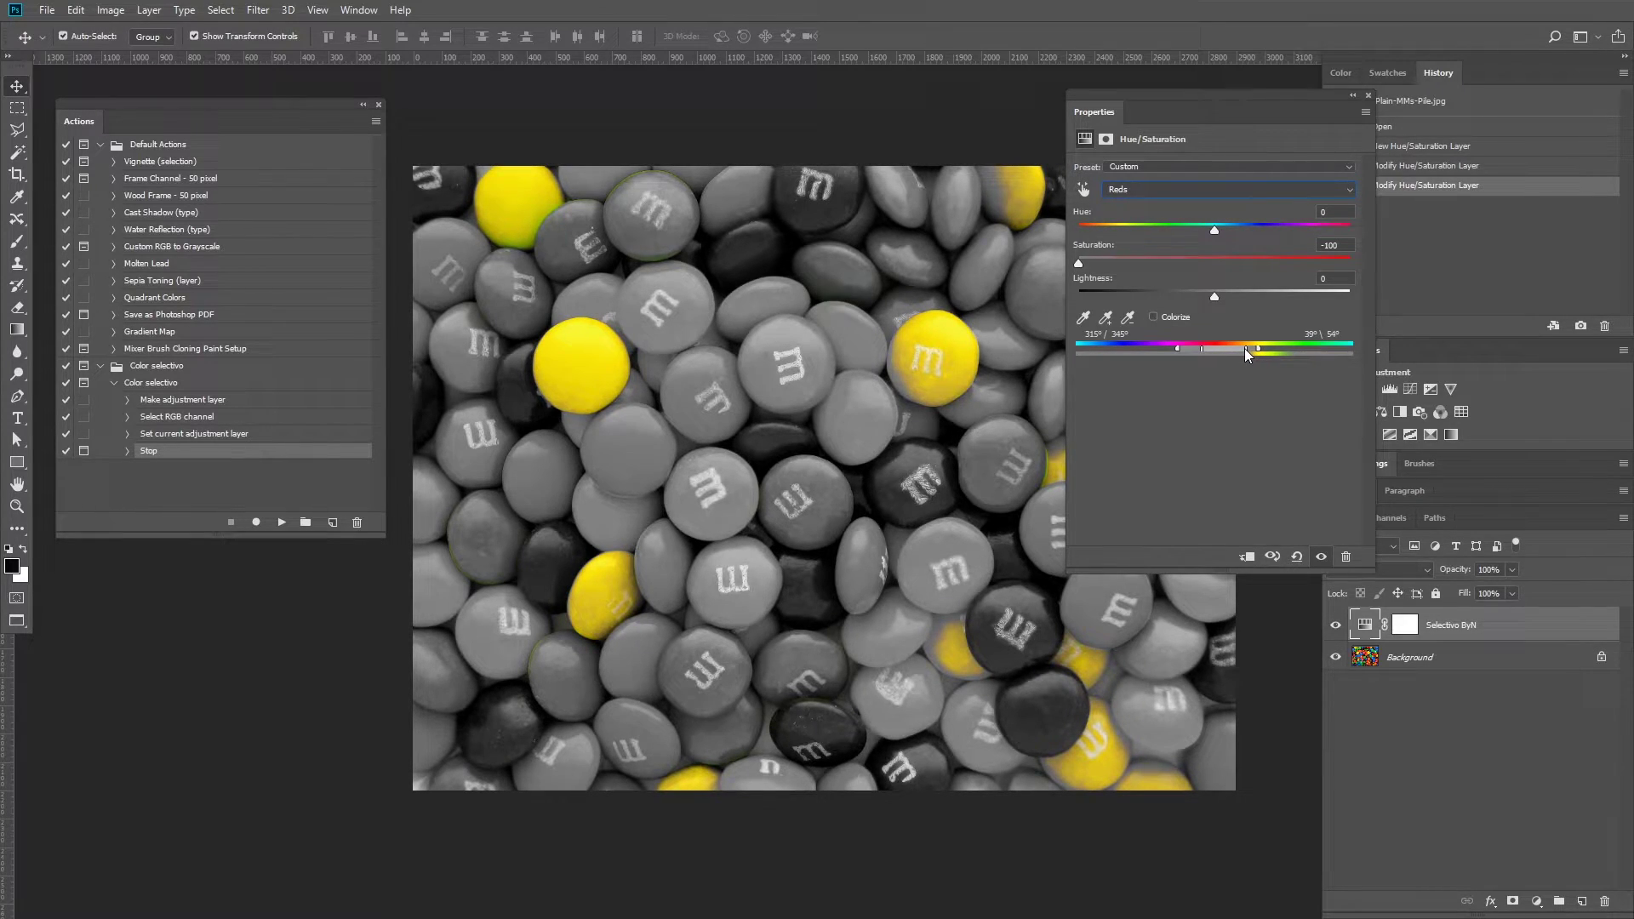
left_click_drag(1260, 347, 1254, 349)
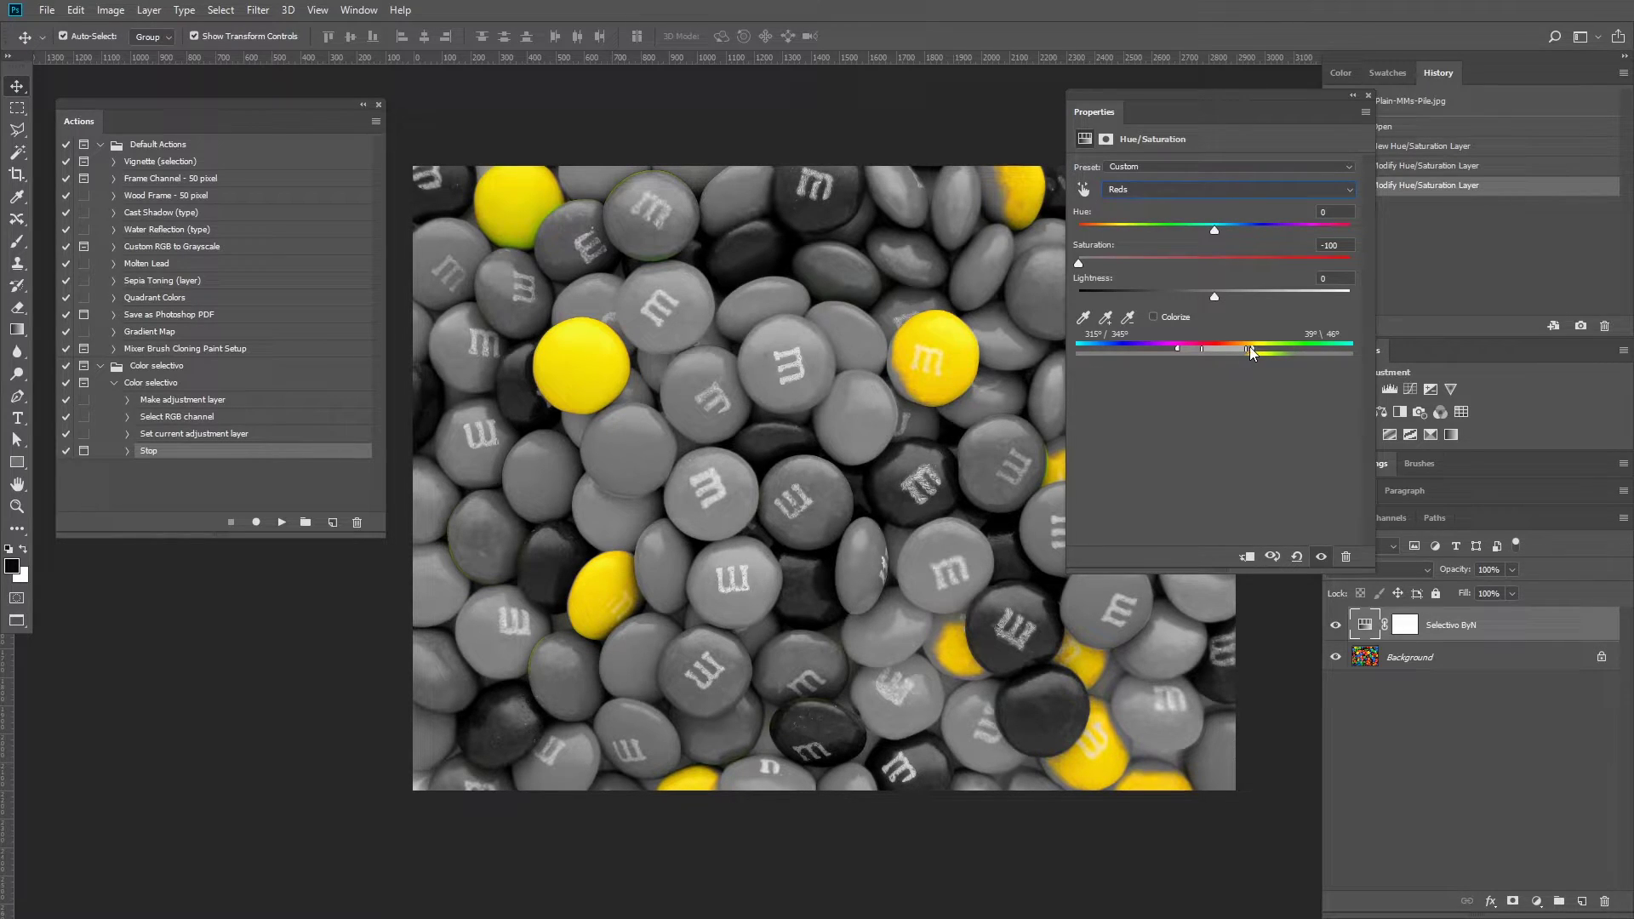
left_click_drag(1249, 346, 1251, 346)
left_click_drag(1068, 427, 858, 425)
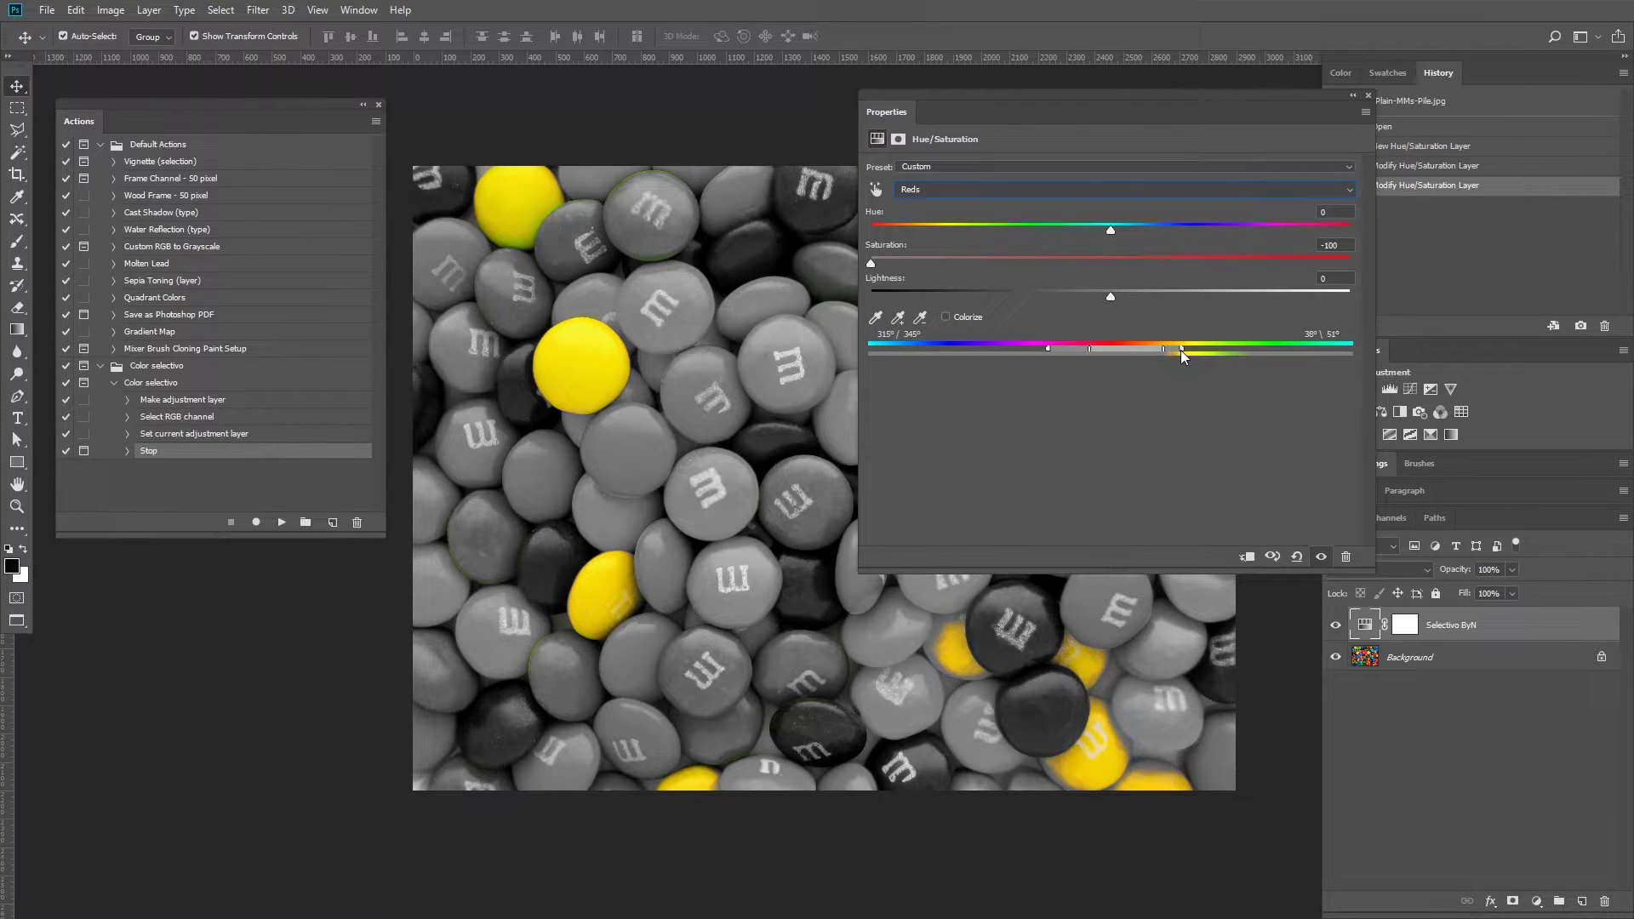
left_click_drag(1181, 350, 1176, 352)
left_click_drag(1162, 350, 1169, 350)
Pull the Greens range's left slider away from yellow, then collapse the settings panel.
left_click(955, 191)
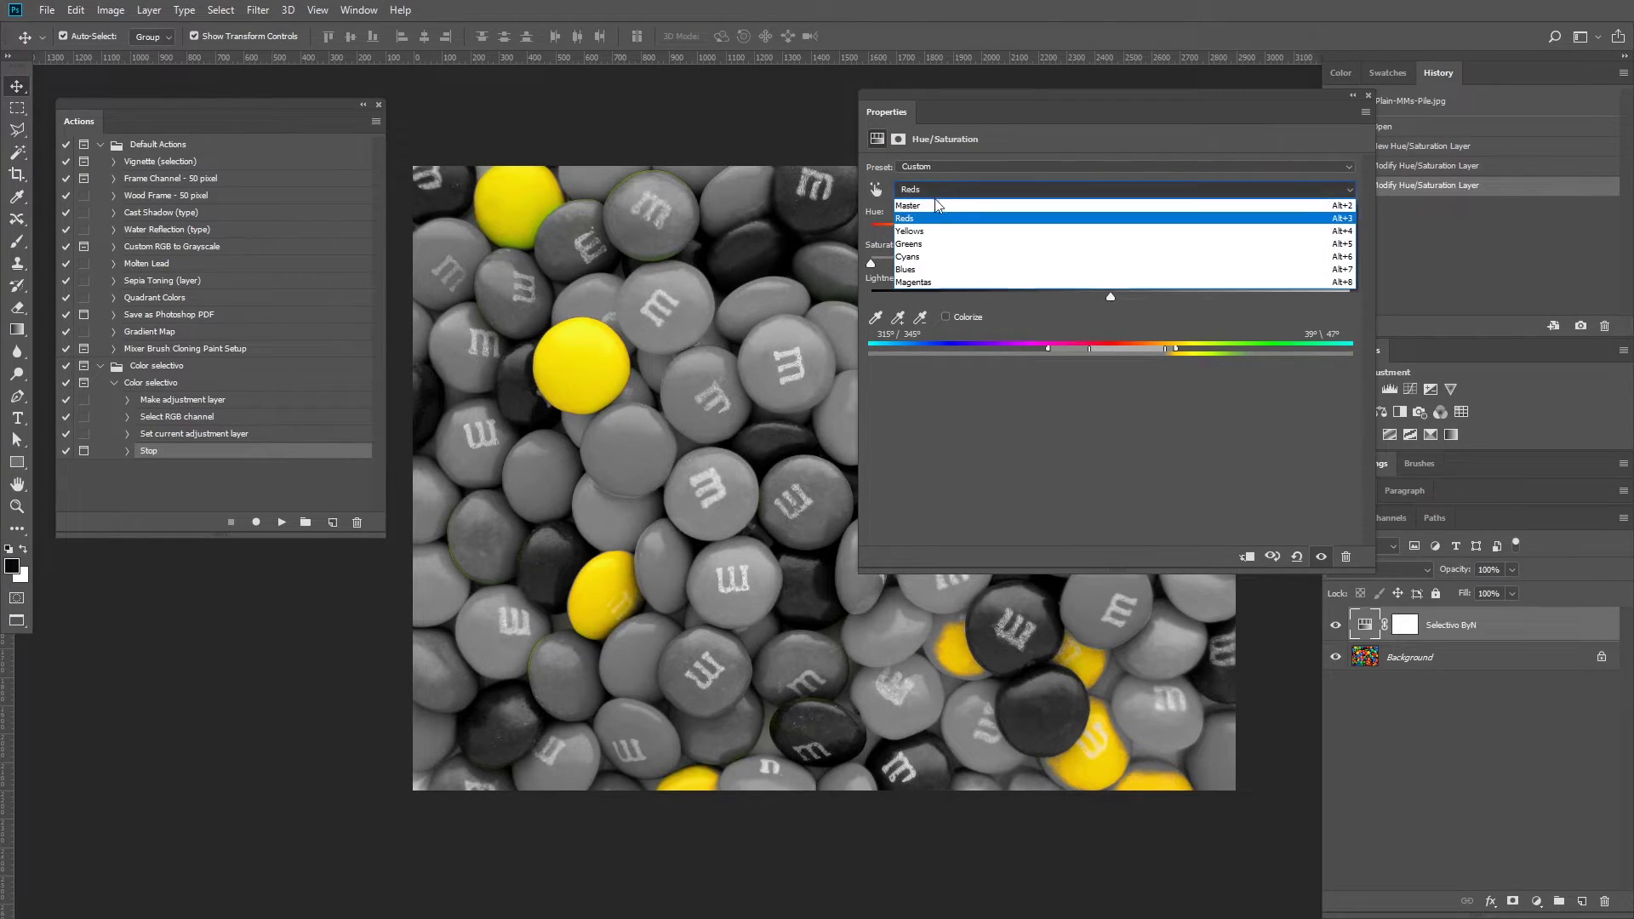
left_click(922, 247)
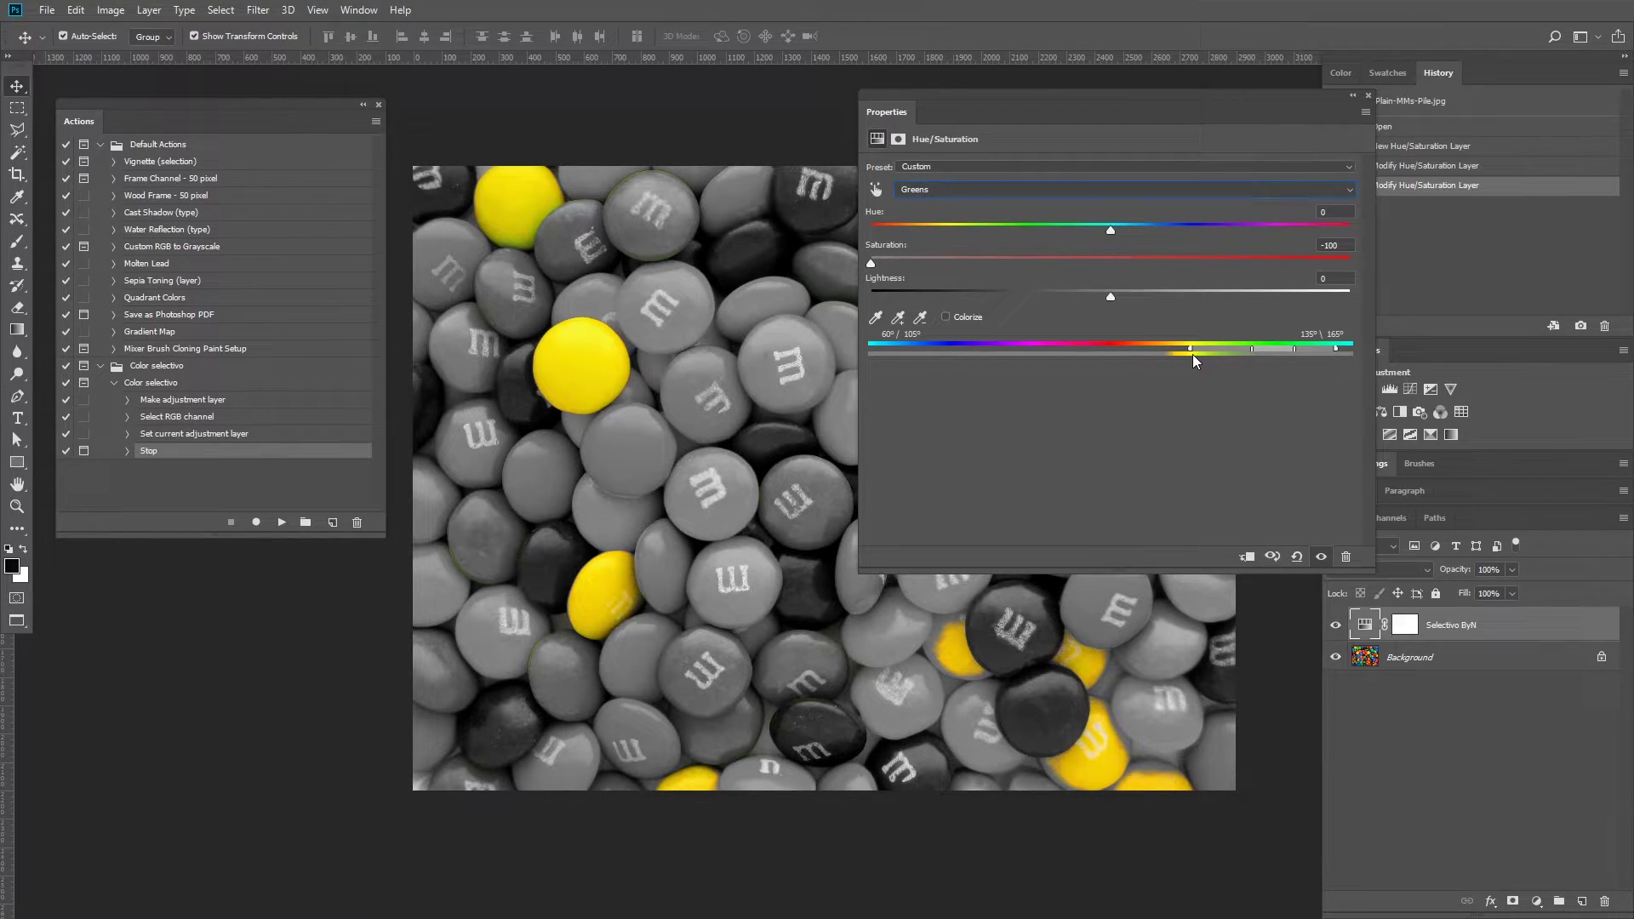
left_click_drag(1245, 349, 1202, 355)
left_click(1352, 95)
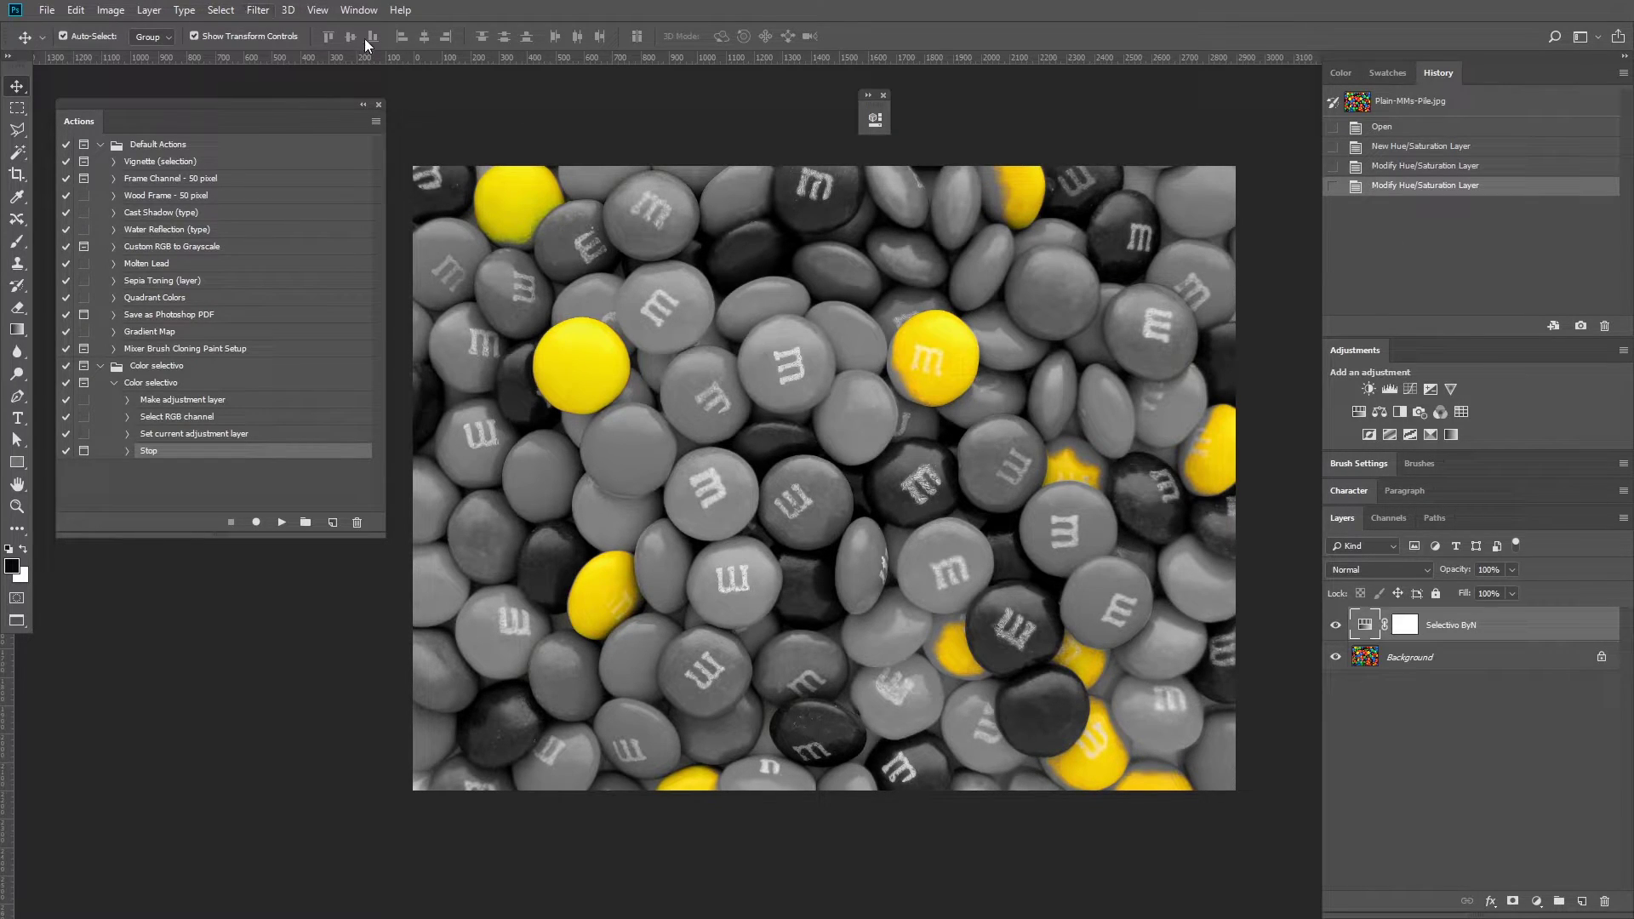
Add a Solid Color fill layer named 'Correccion de color' using hex colour ffd400.
left_click(149, 11)
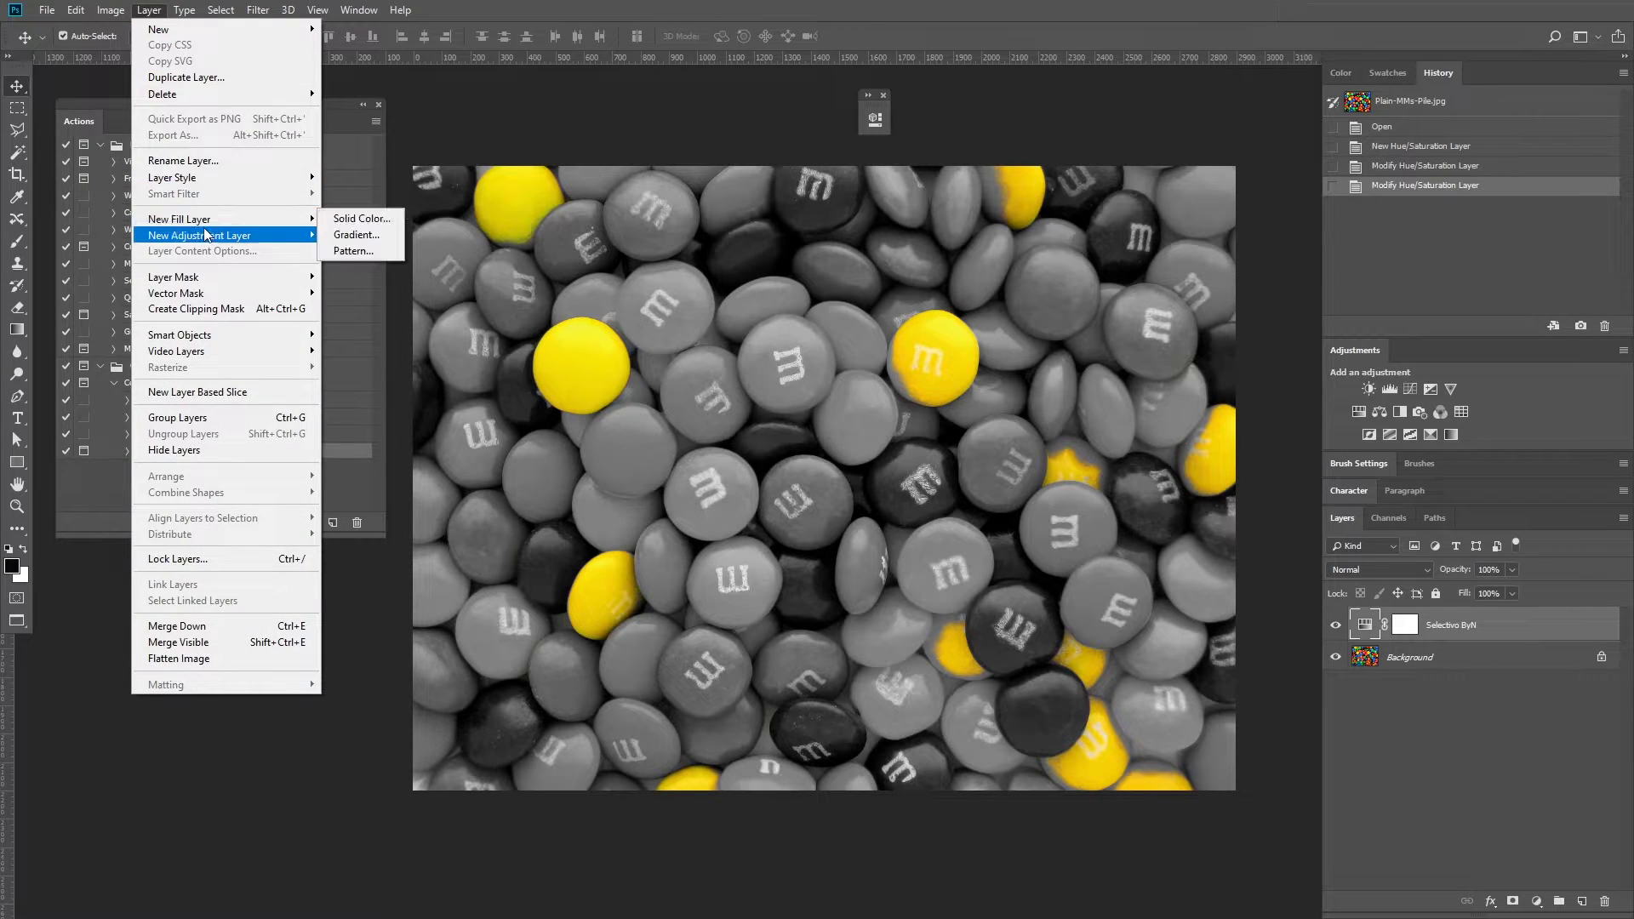
mouse_move(179, 220)
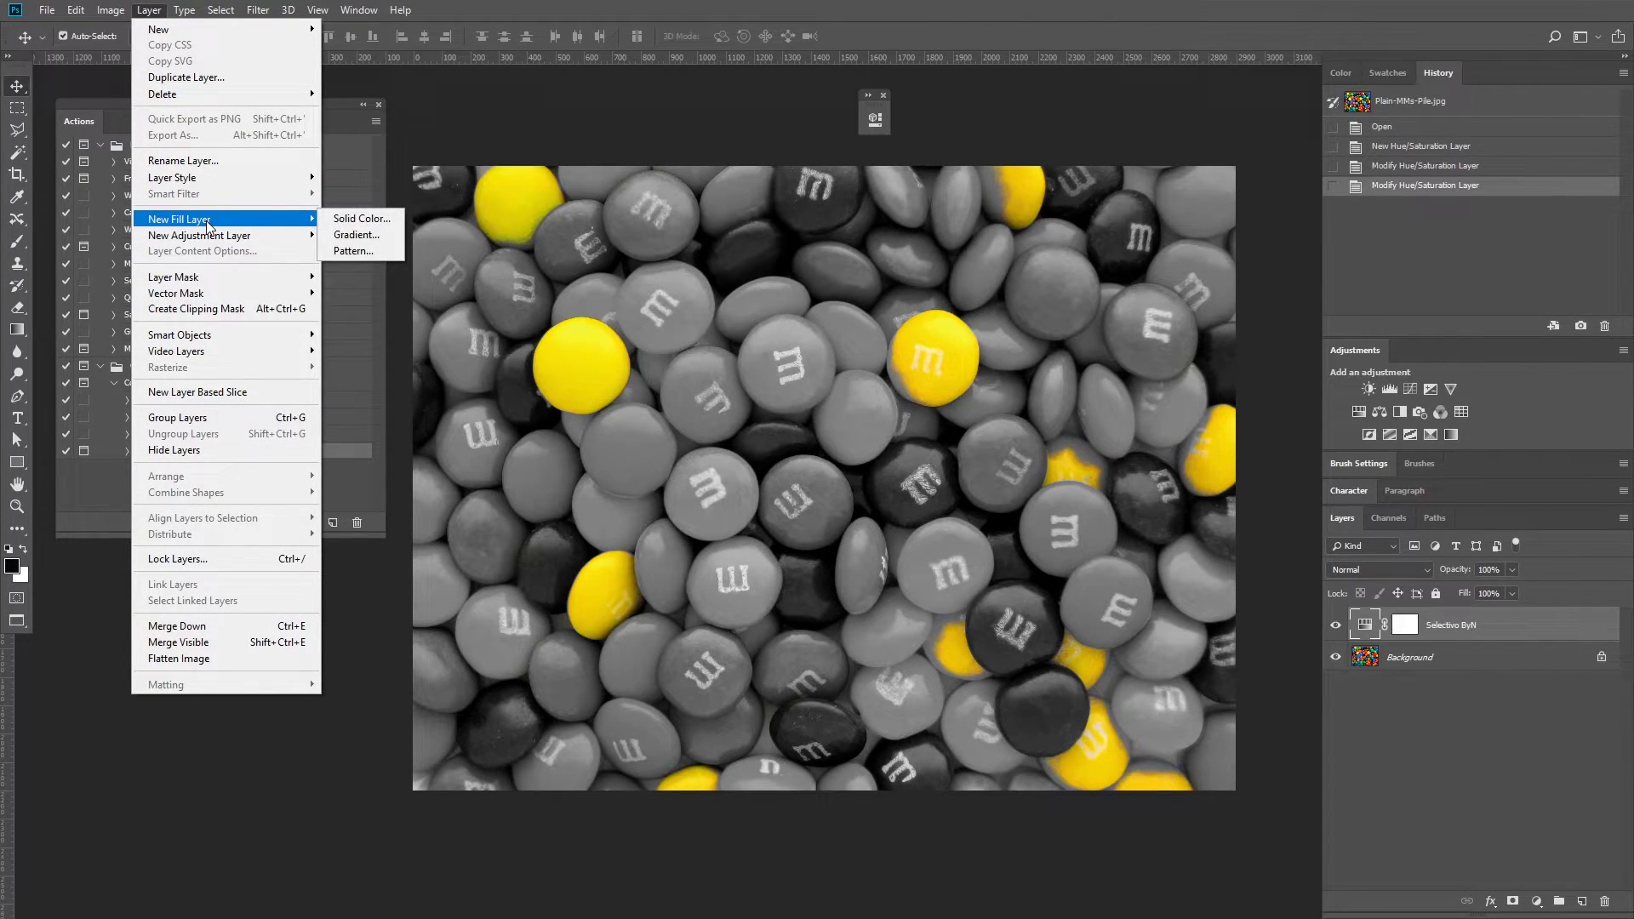
left_click(341, 220)
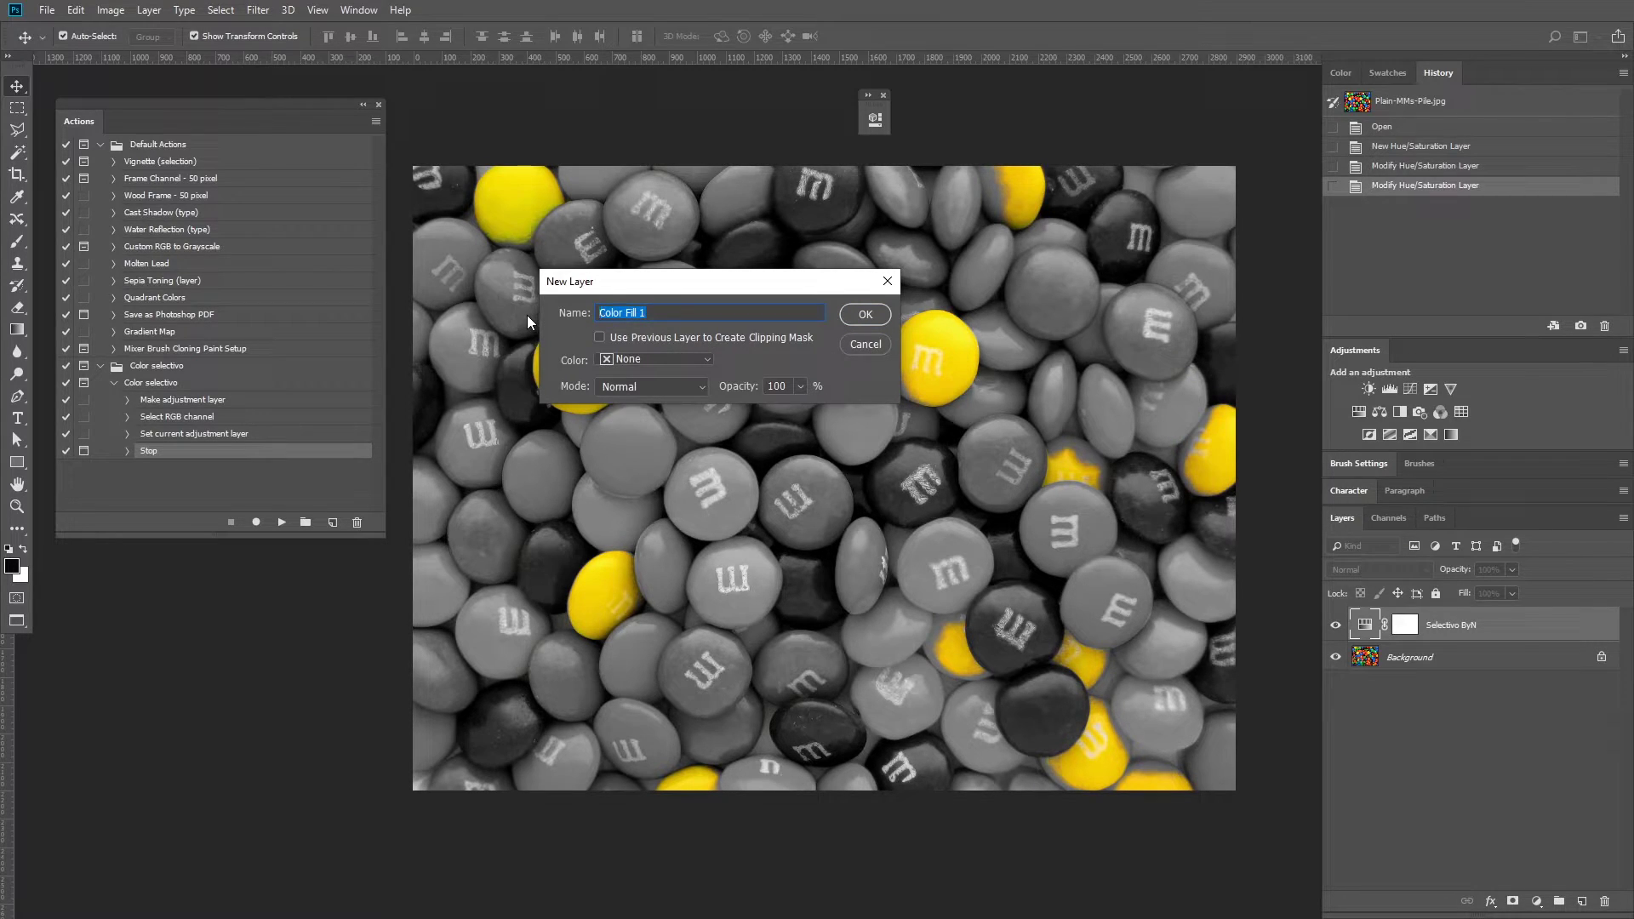
type("correccion de color")
key("Home")
key("Delete")
type("C")
left_click(866, 315)
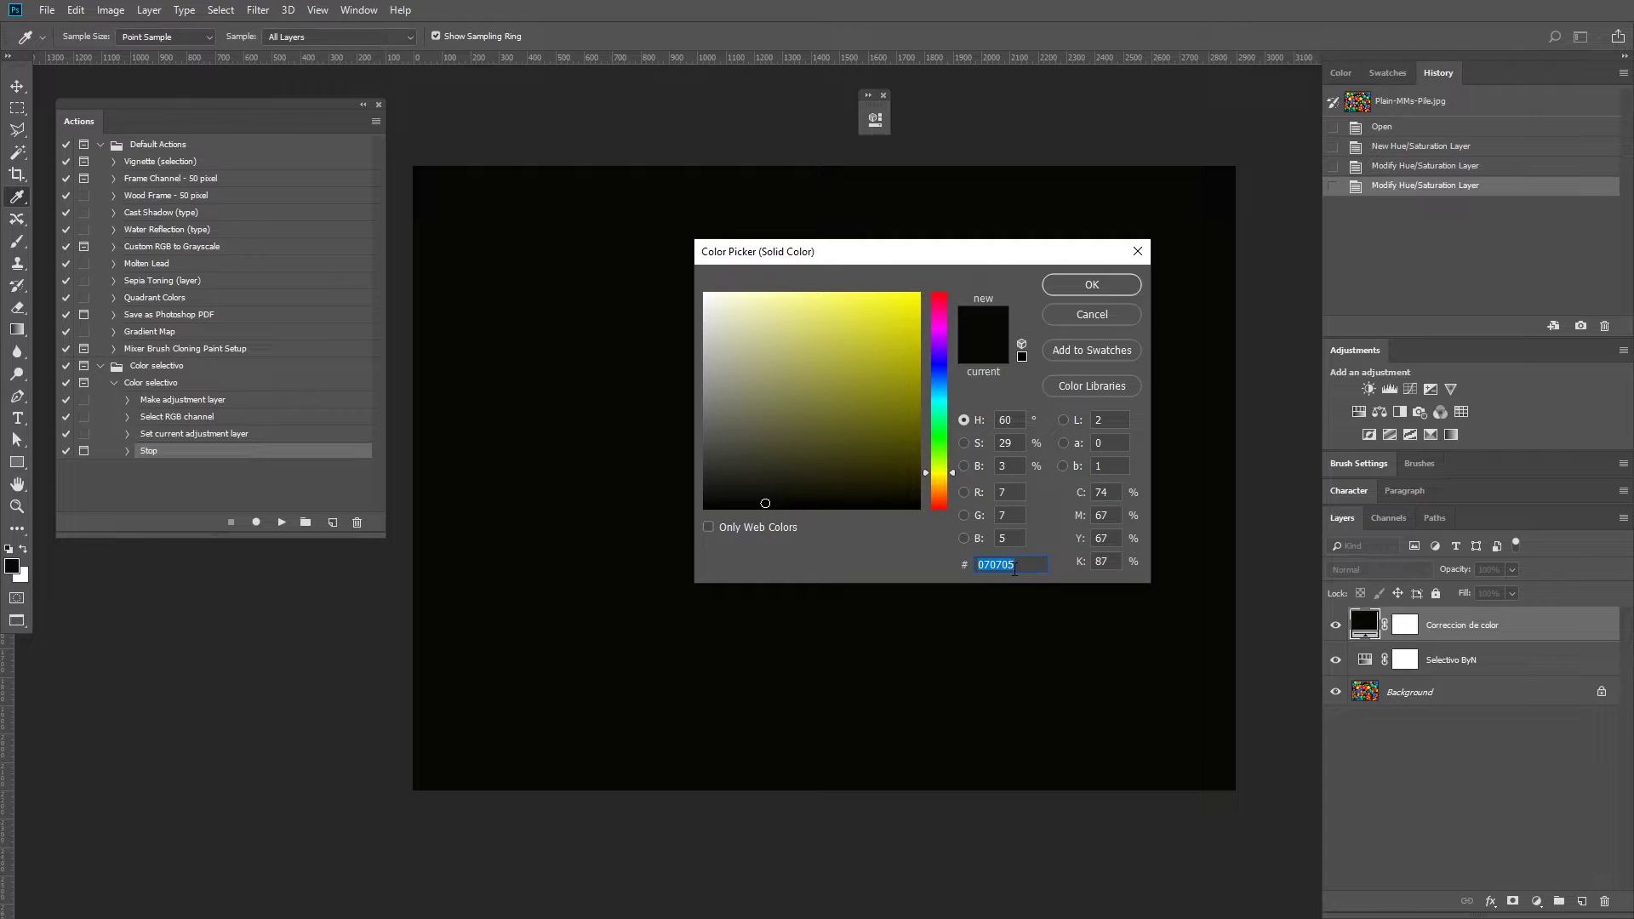
type("ffd400")
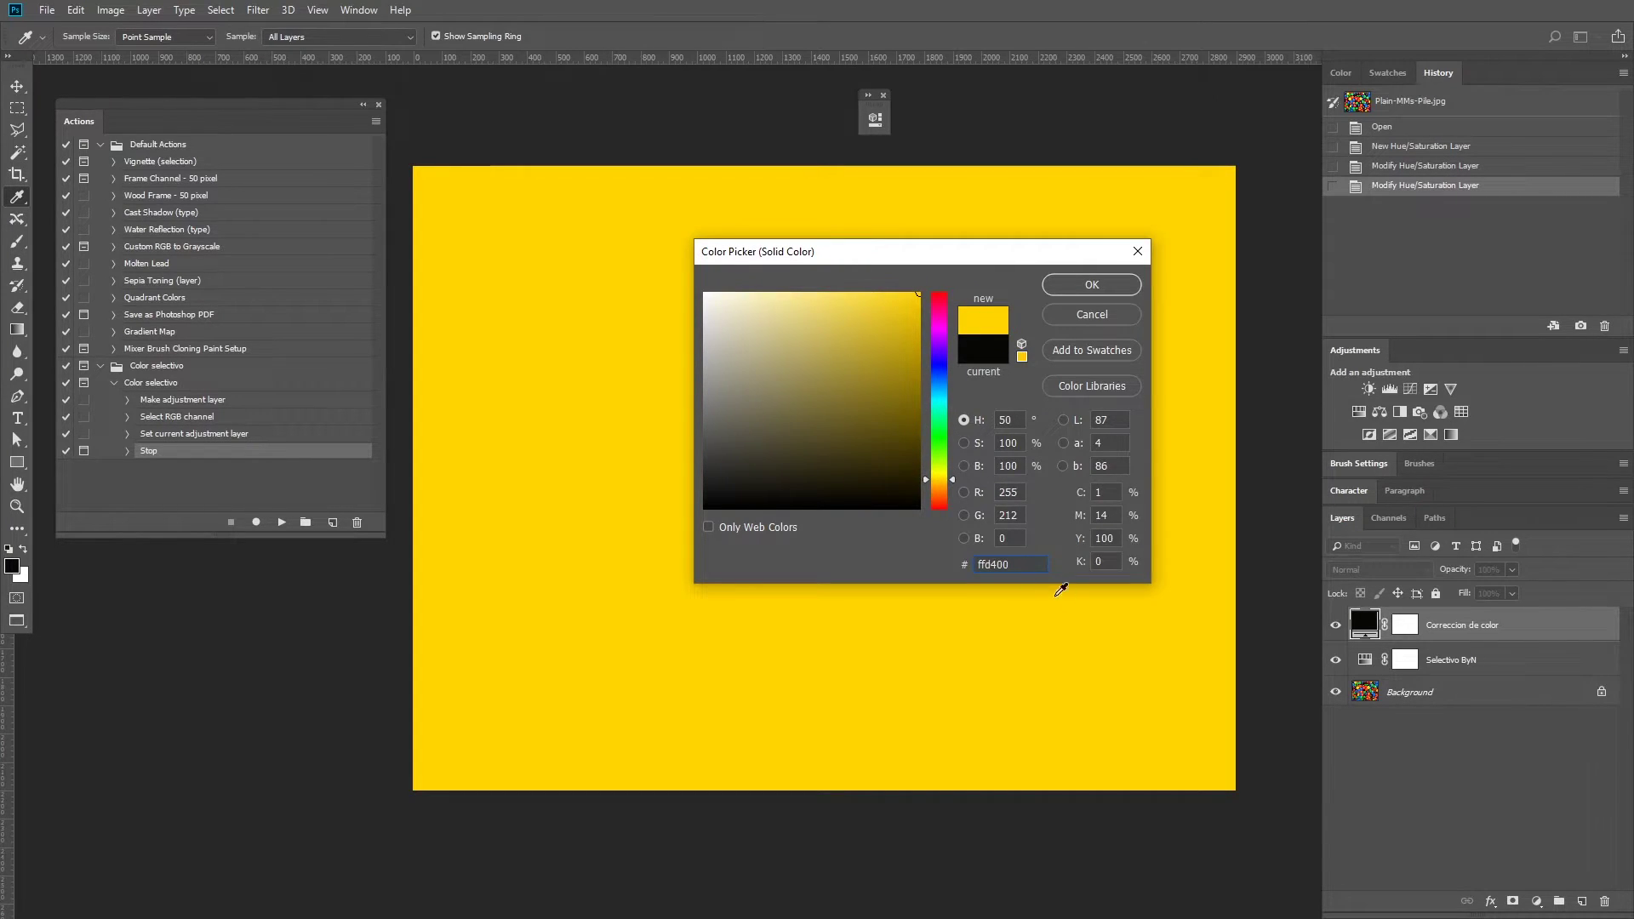
left_click(1092, 284)
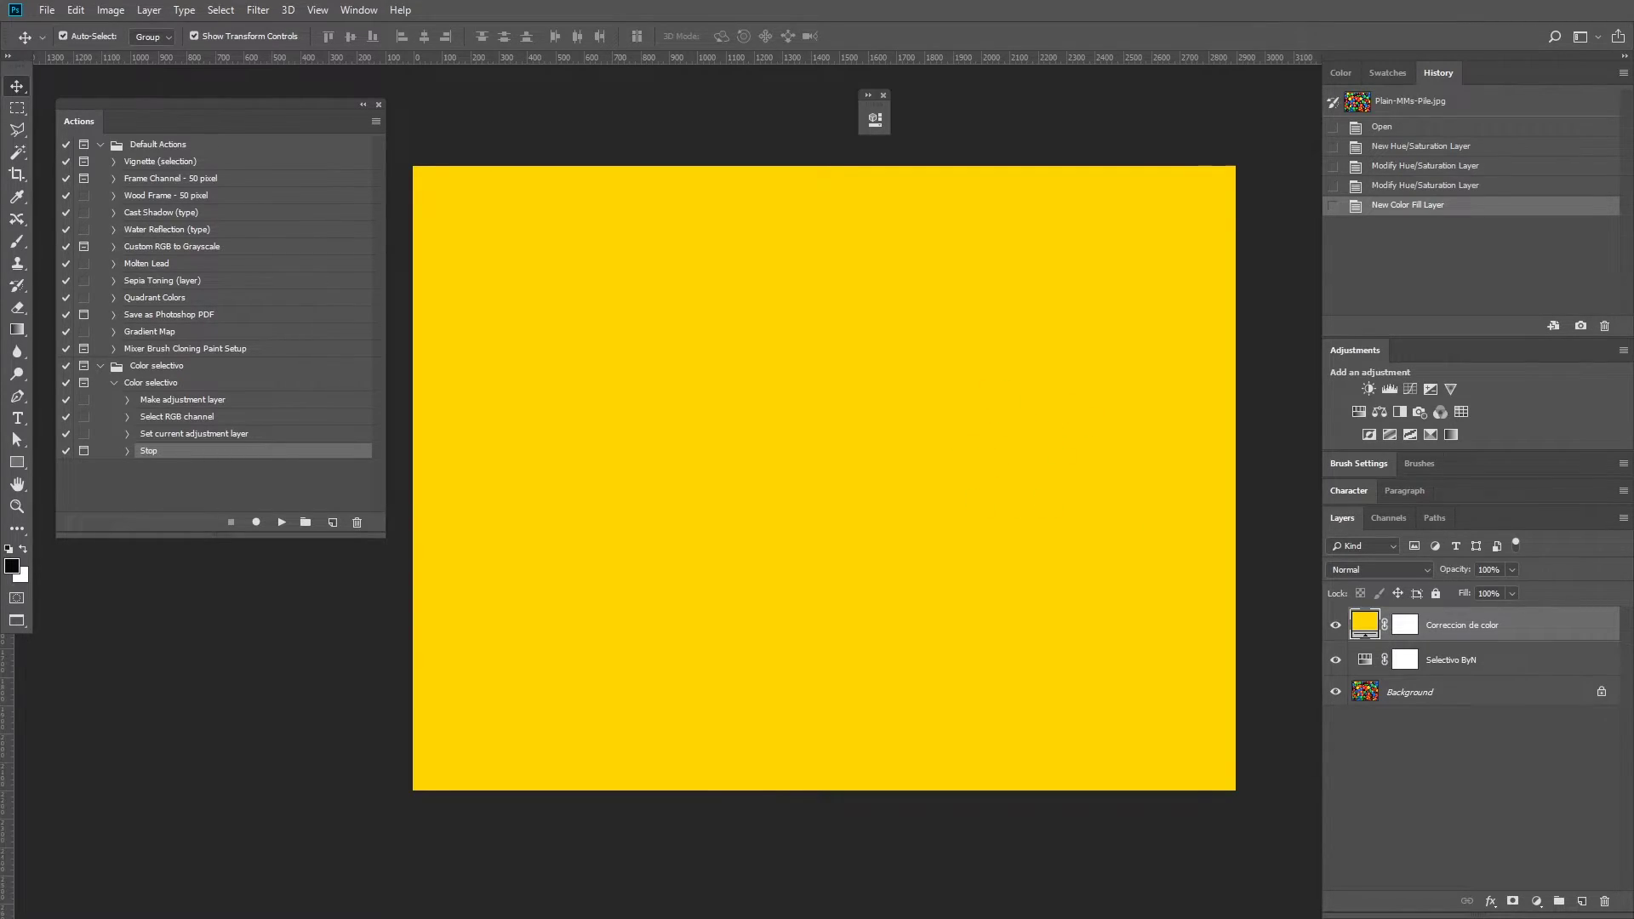
Set Correccion de color to Color blend mode, move it below Selectivo ByN, and invert its mask.
left_click(1379, 570)
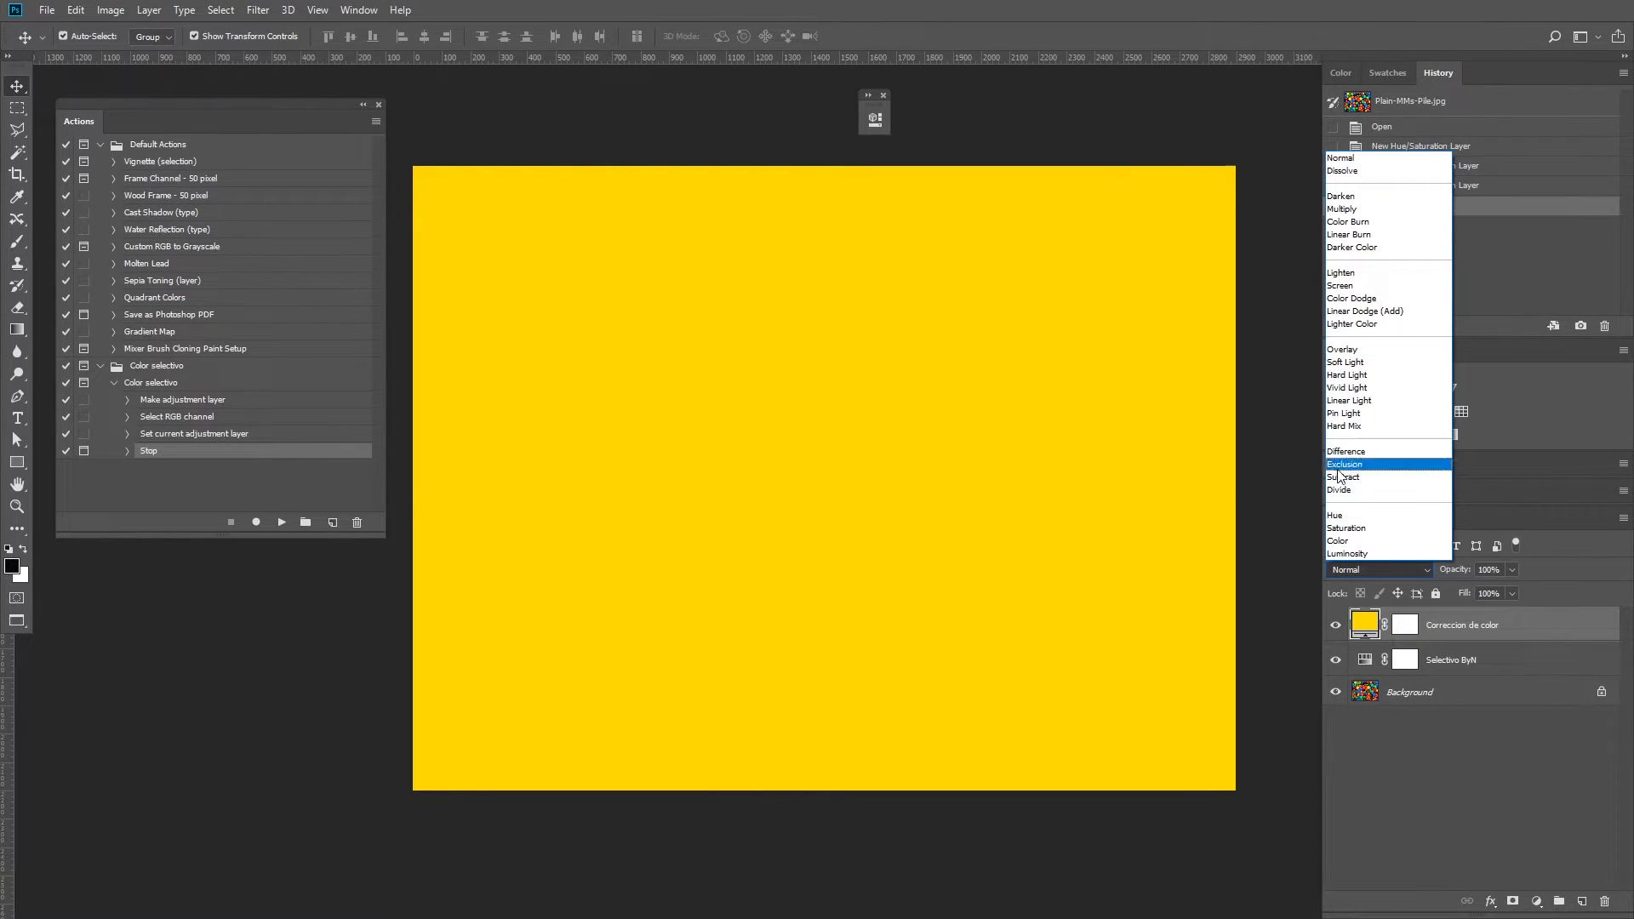
left_click(1348, 542)
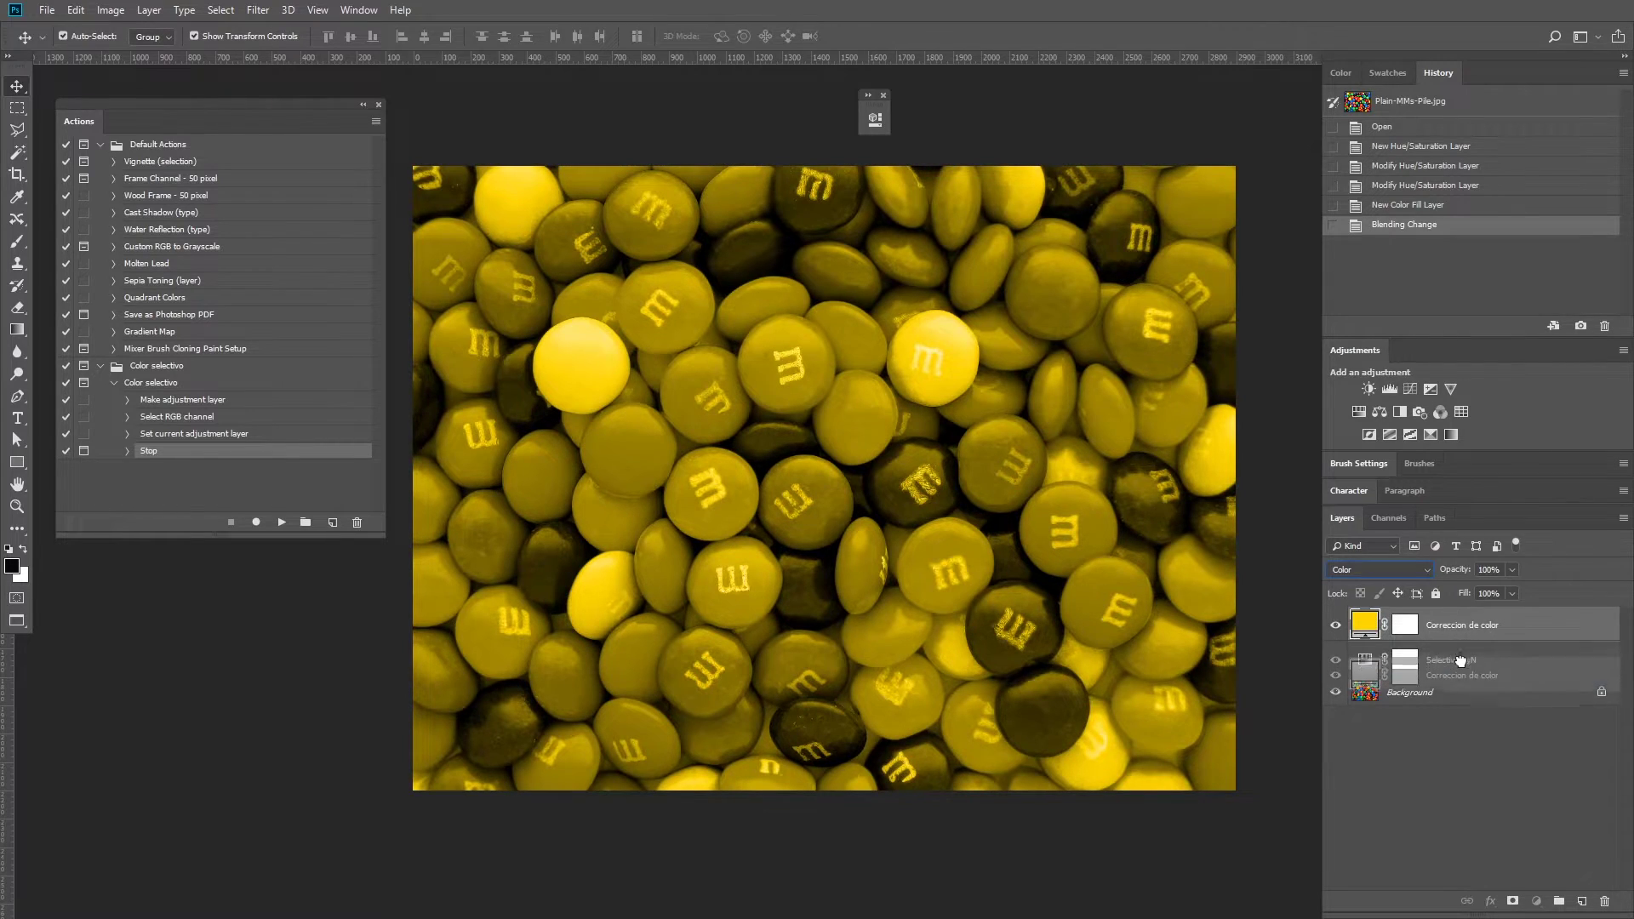
left_click_drag(1462, 624, 1462, 673)
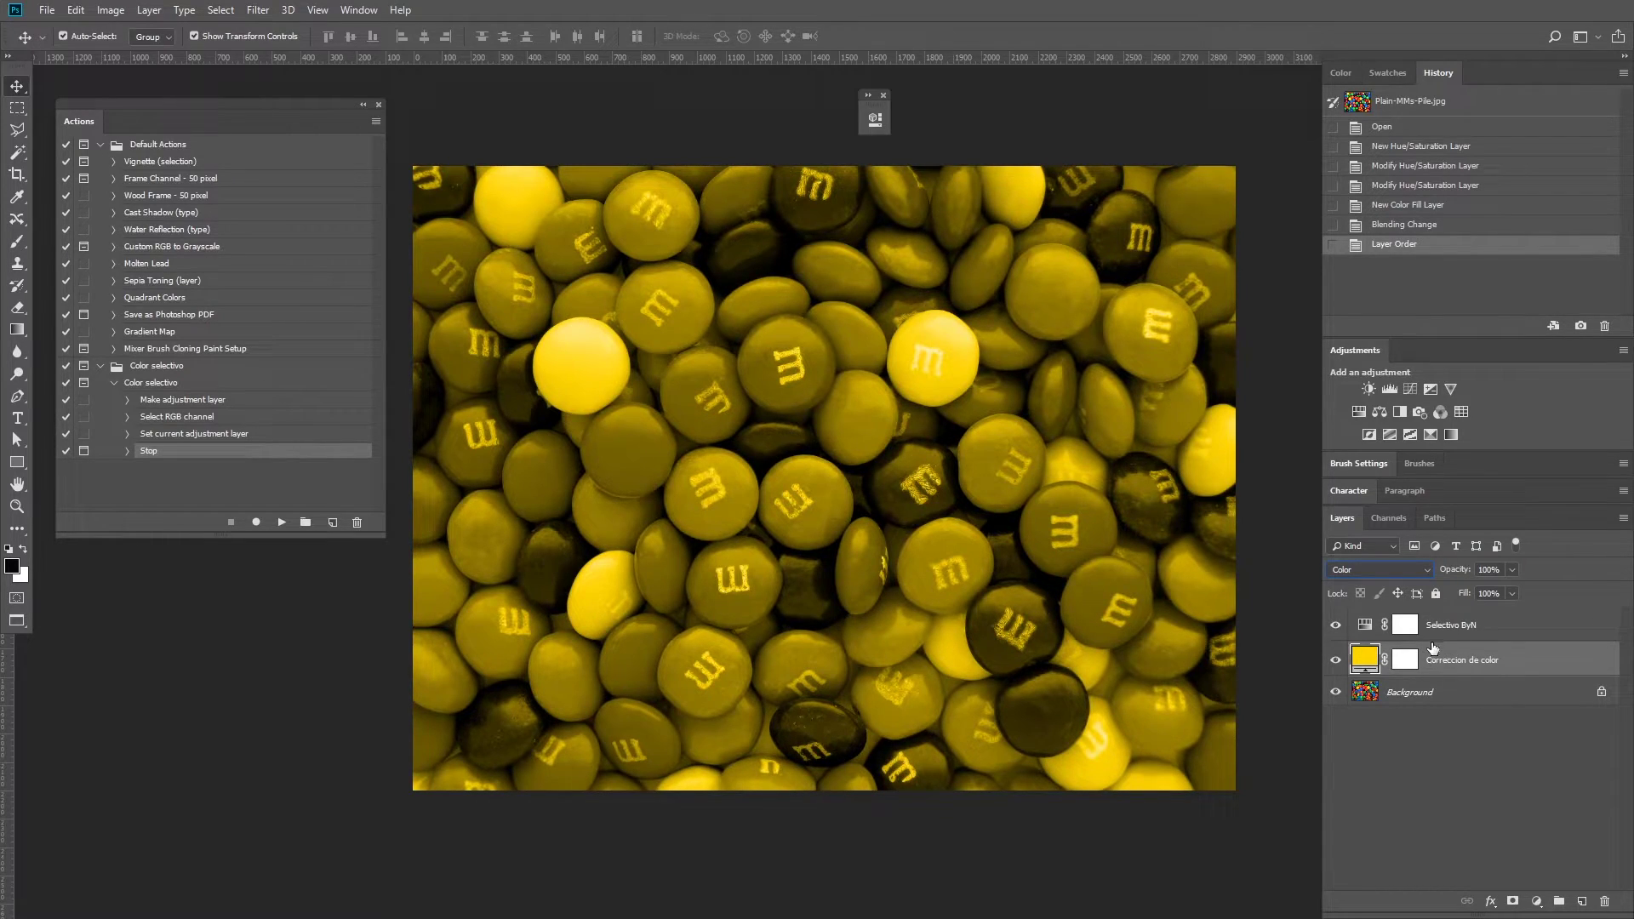
left_click(1403, 663)
key("ctrl+i")
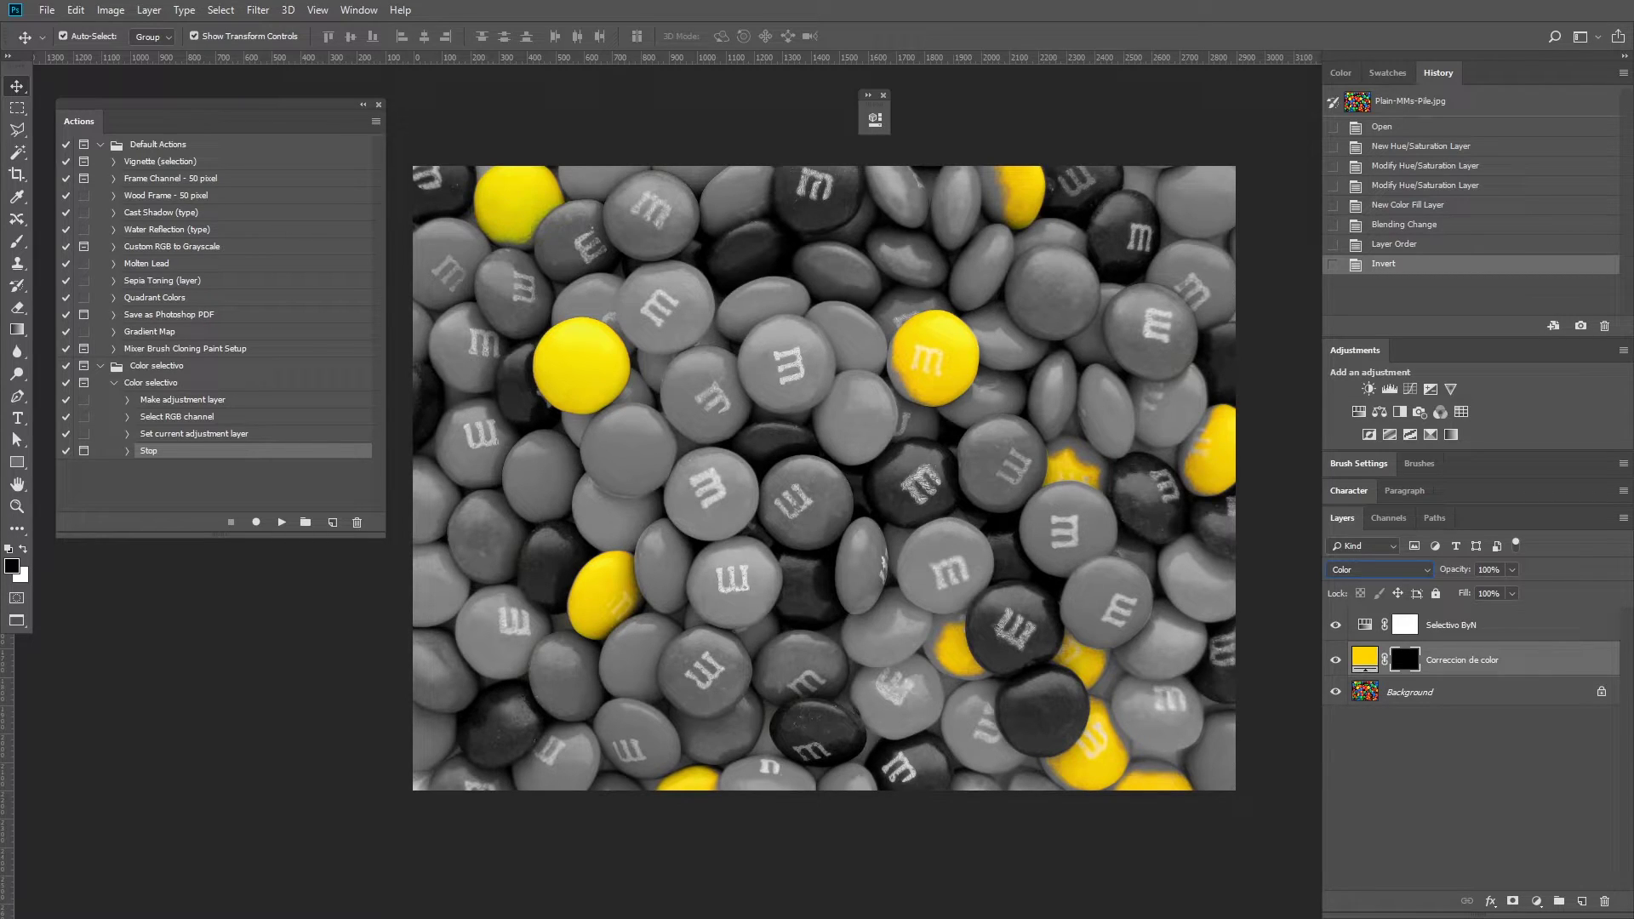
Target the Correccion de color mask with the Brush tool and zoom in on the candies.
left_click(1076, 466)
key("b")
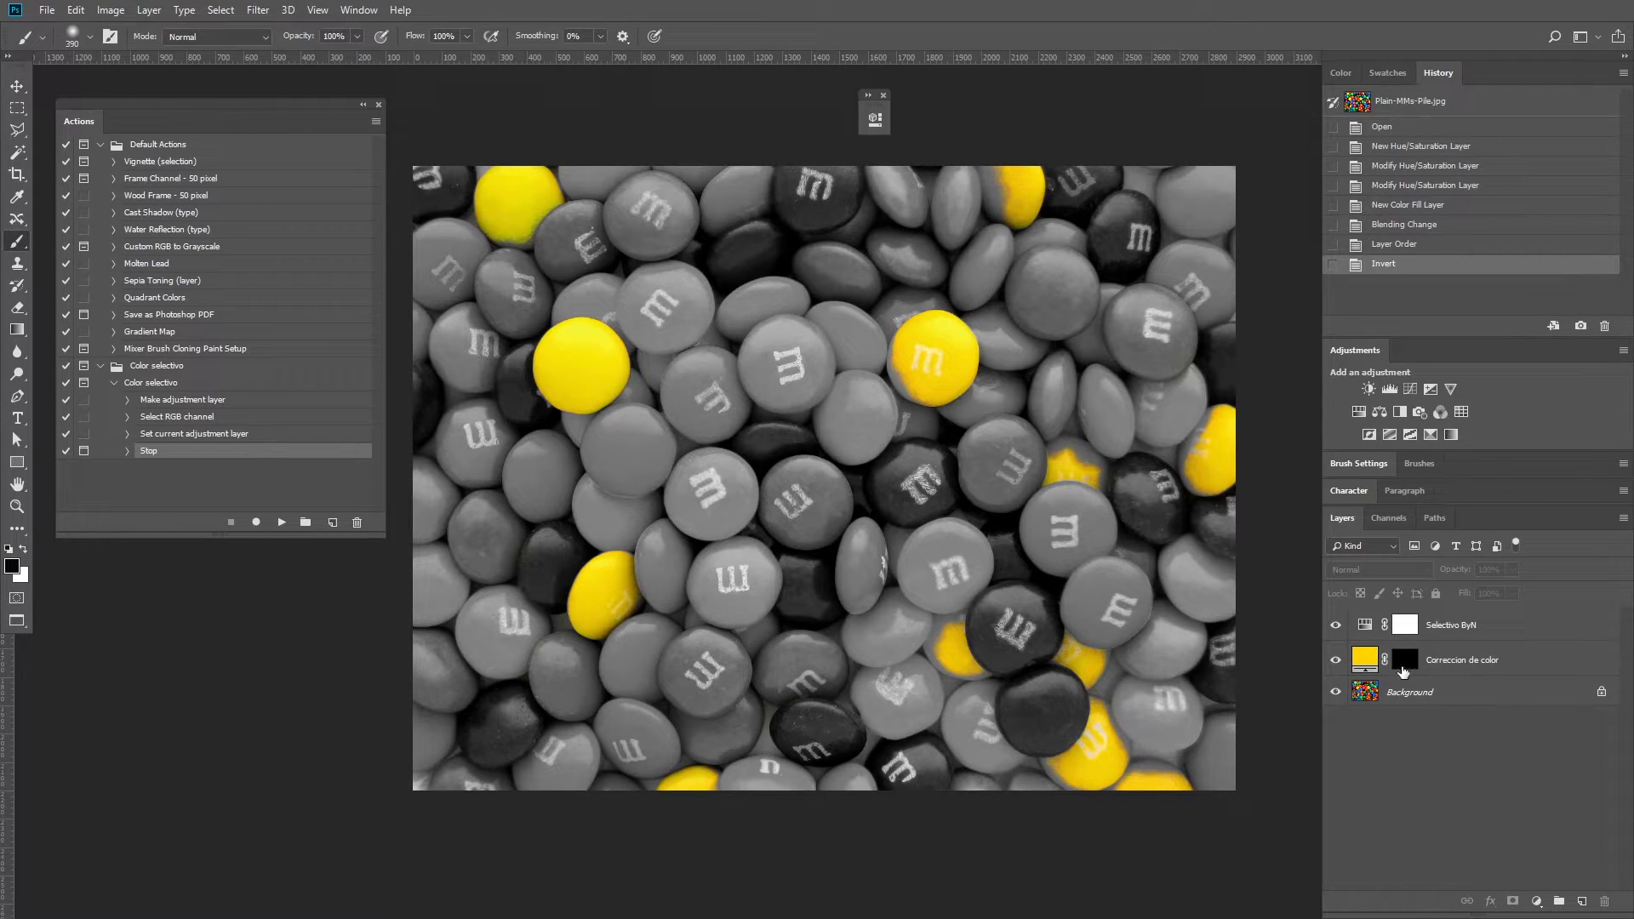
left_click(1404, 663)
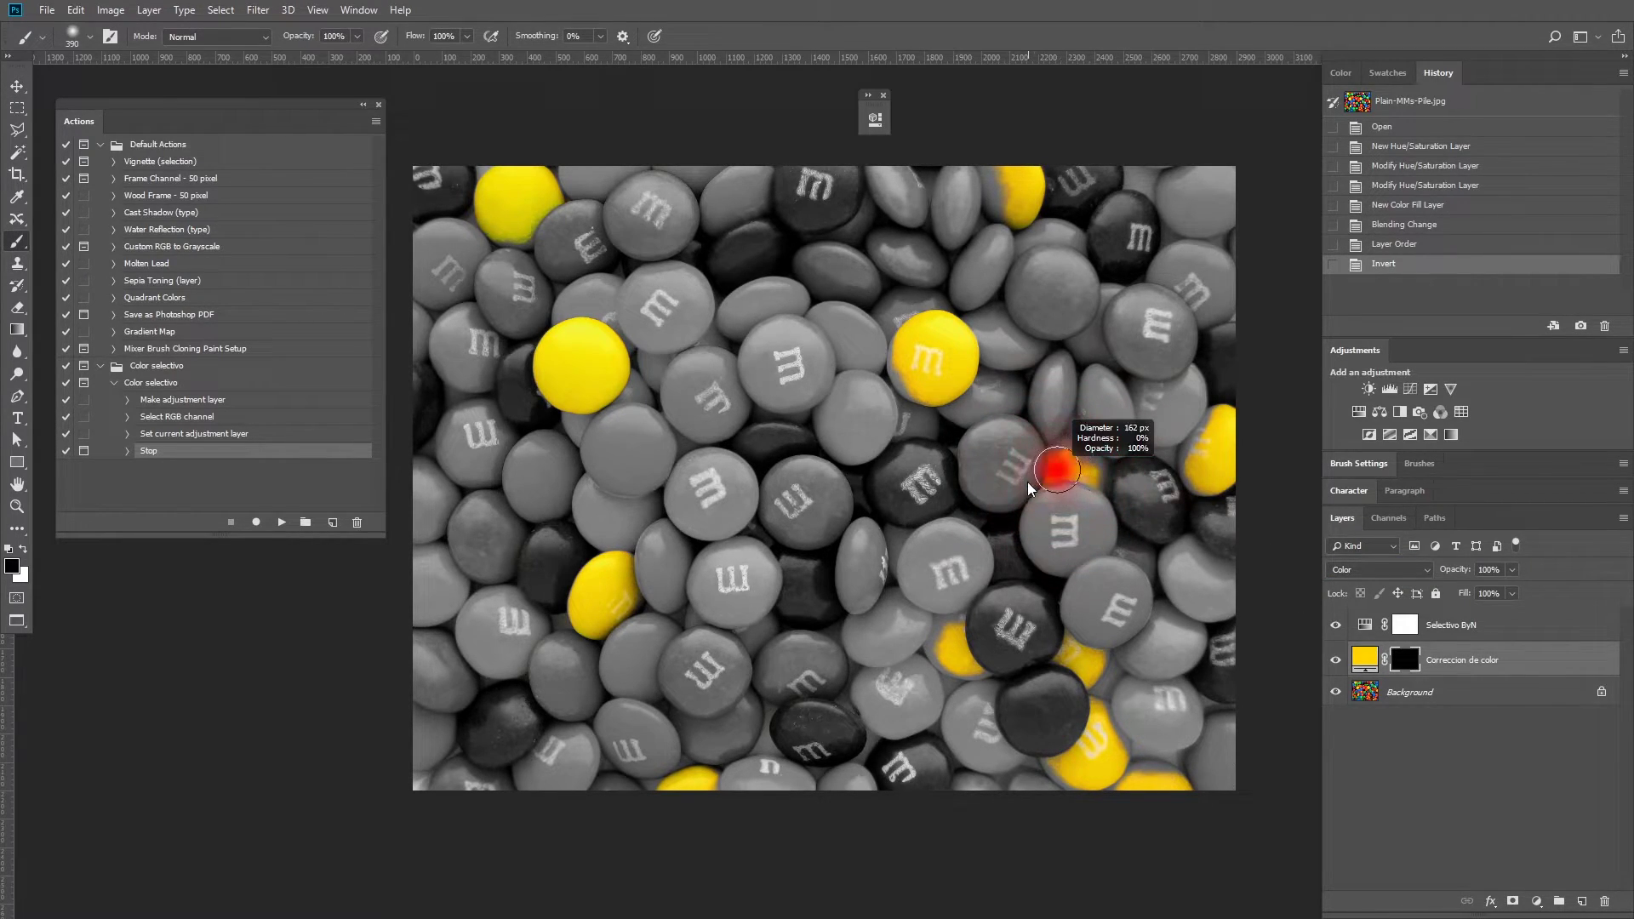
key("z")
left_click(1090, 478)
left_click(1118, 447)
key("b")
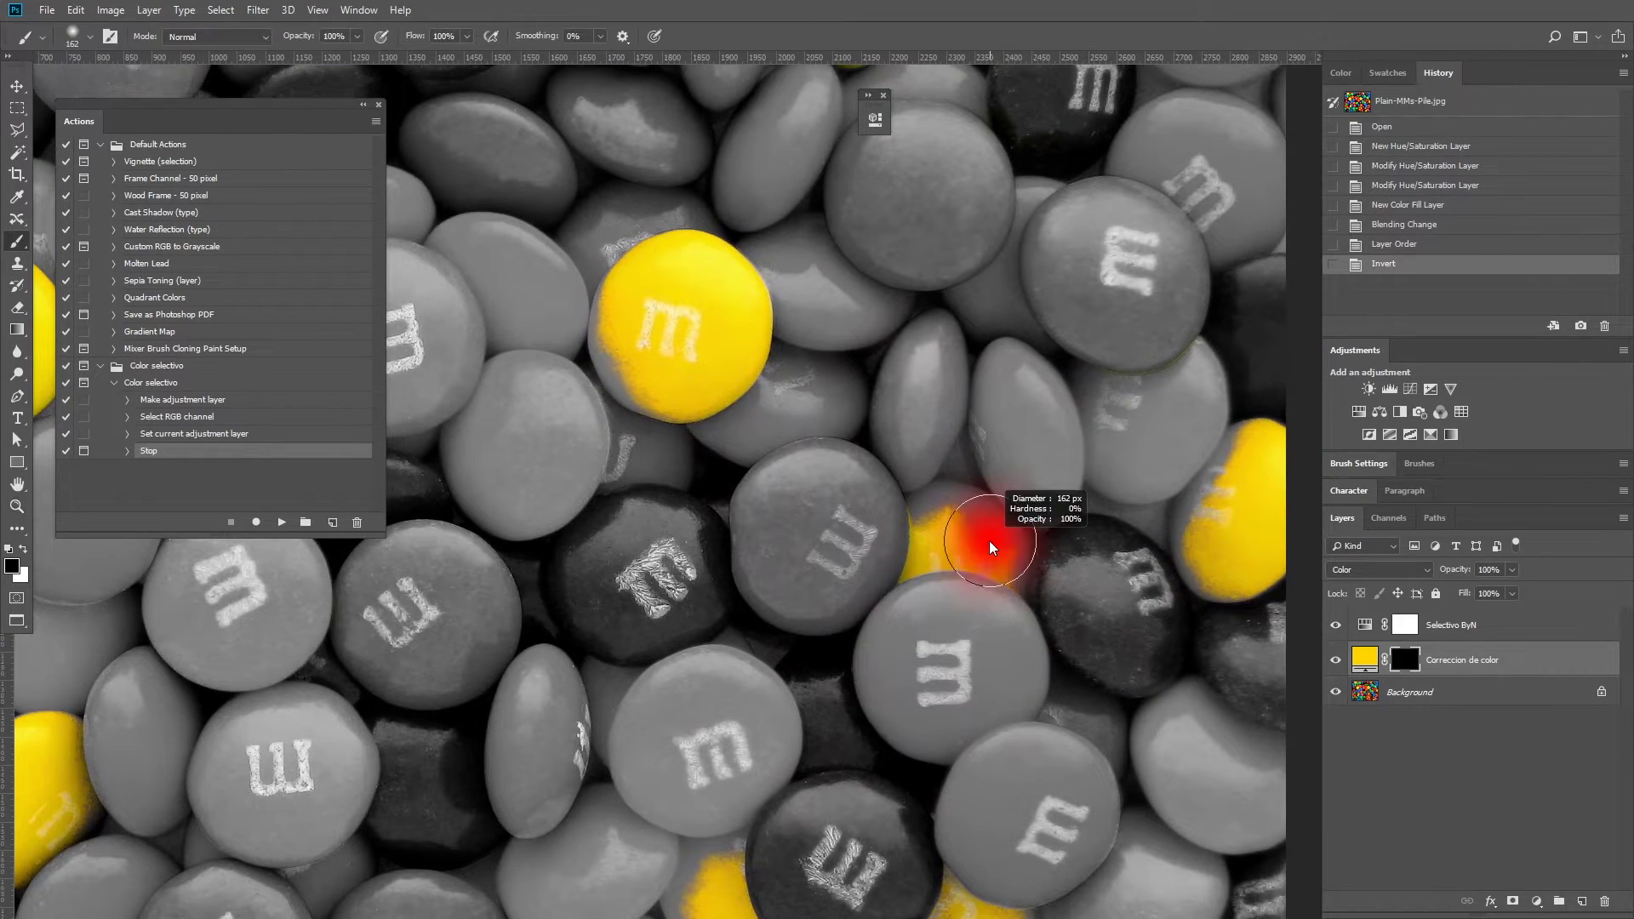
Paint white on the mask to restore yellow on the upper and right candies.
mouse_move(979, 535)
left_mouse_down()
mouse_move(966, 506)
mouse_move(987, 549)
mouse_move(961, 511)
left_mouse_up()
key("x")
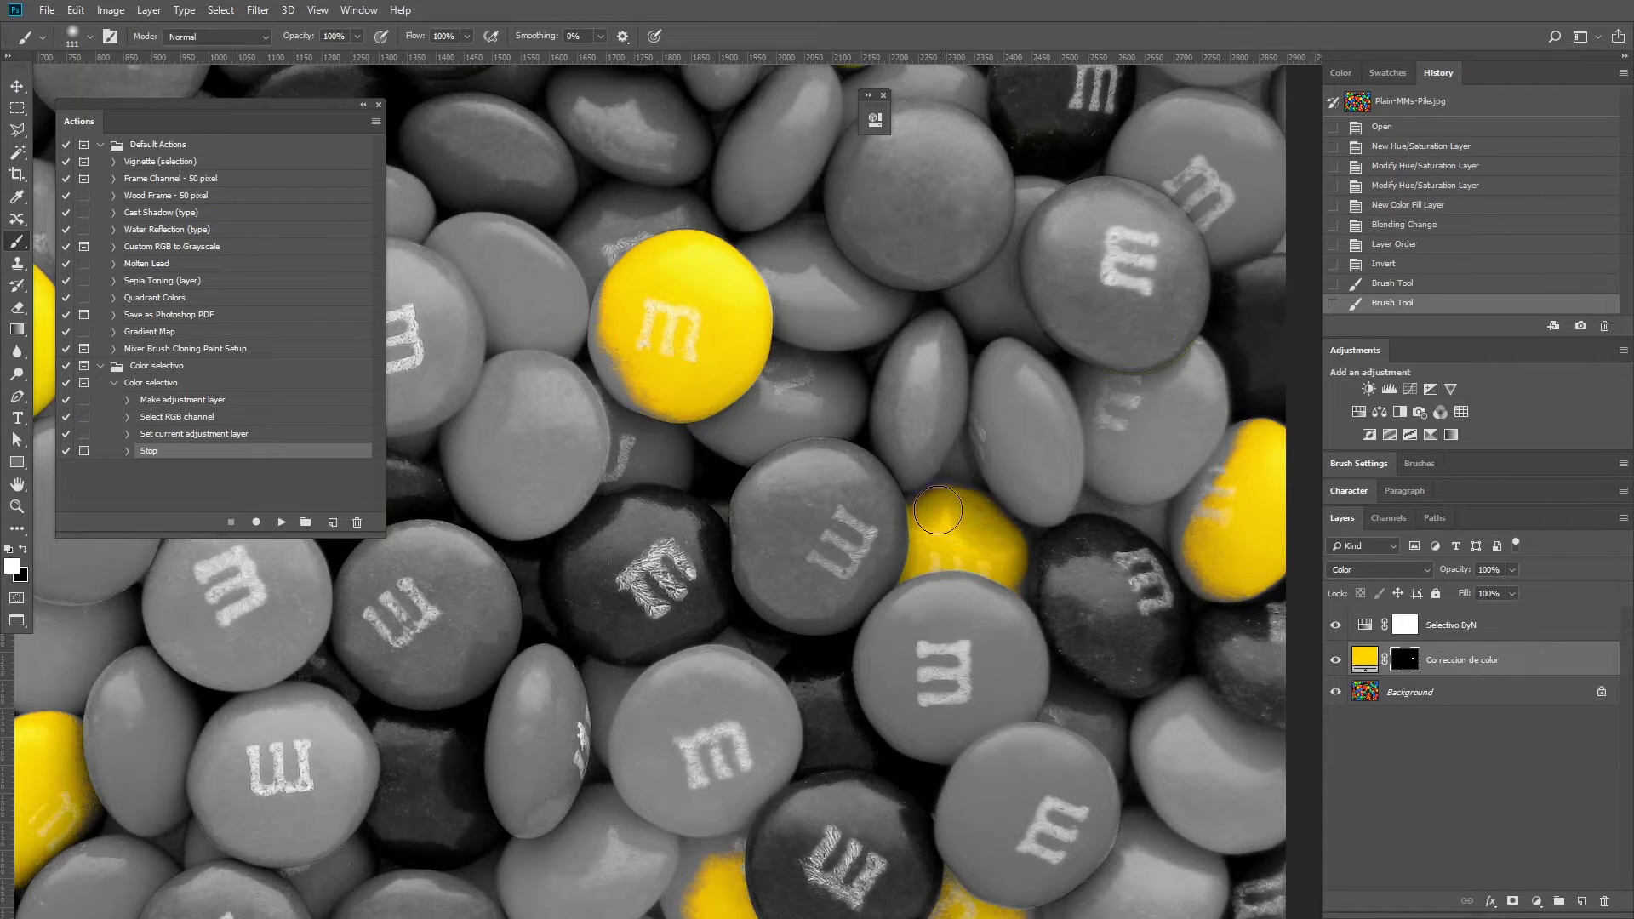
left_click_drag(667, 342, 633, 376)
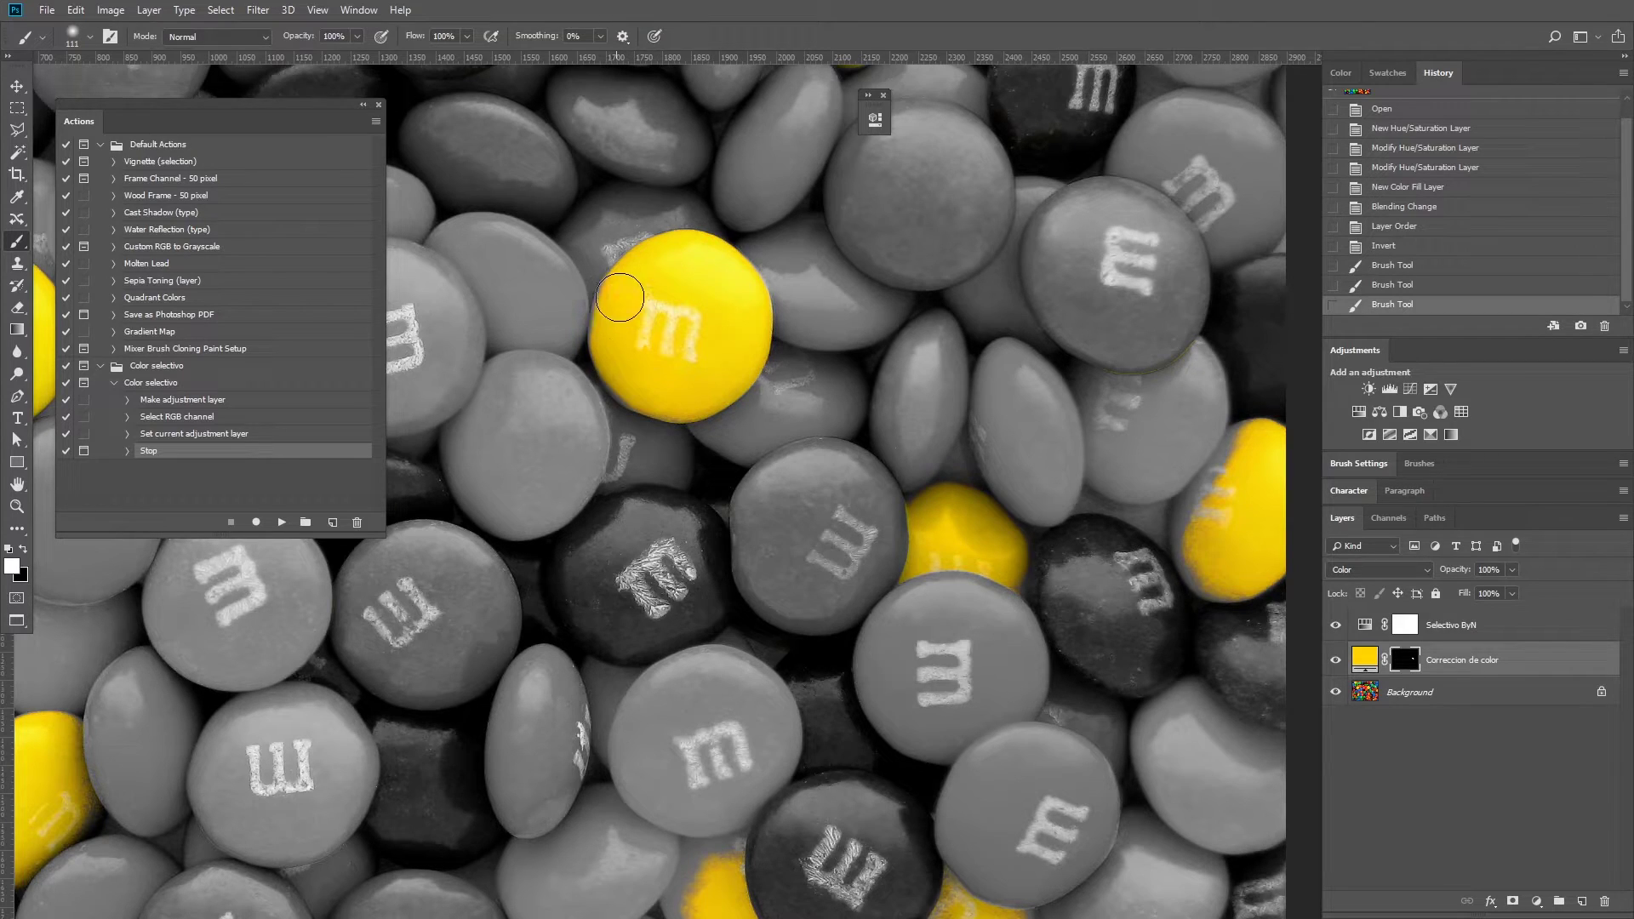
left_click_drag(633, 376, 620, 292)
left_click_drag(723, 271, 732, 361)
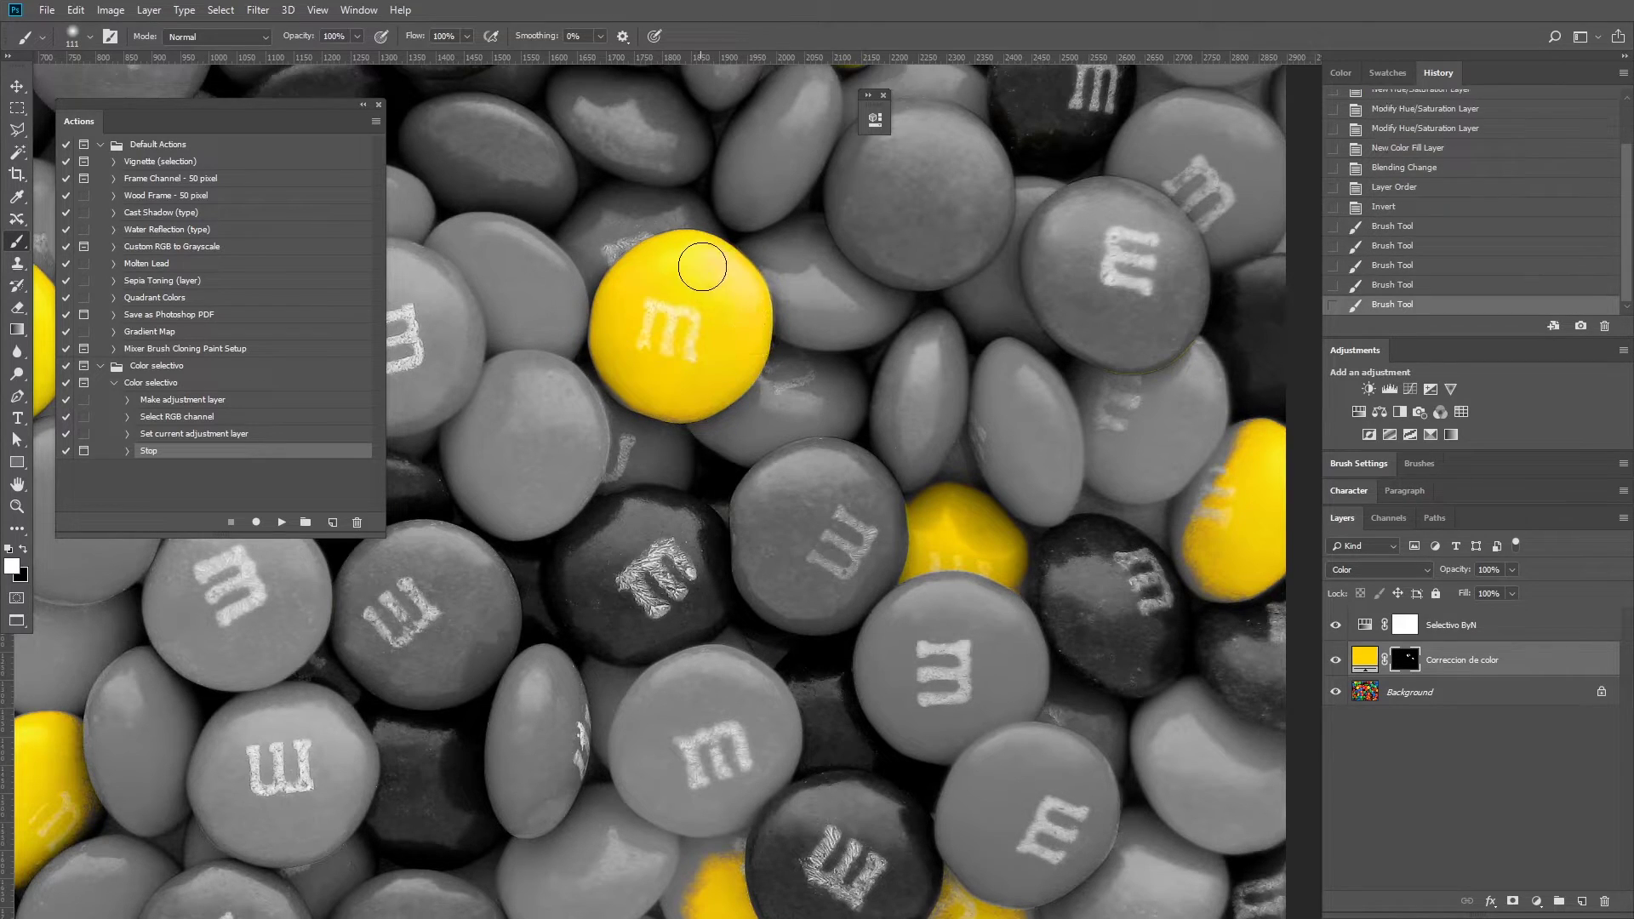
left_click_drag(633, 373, 659, 423)
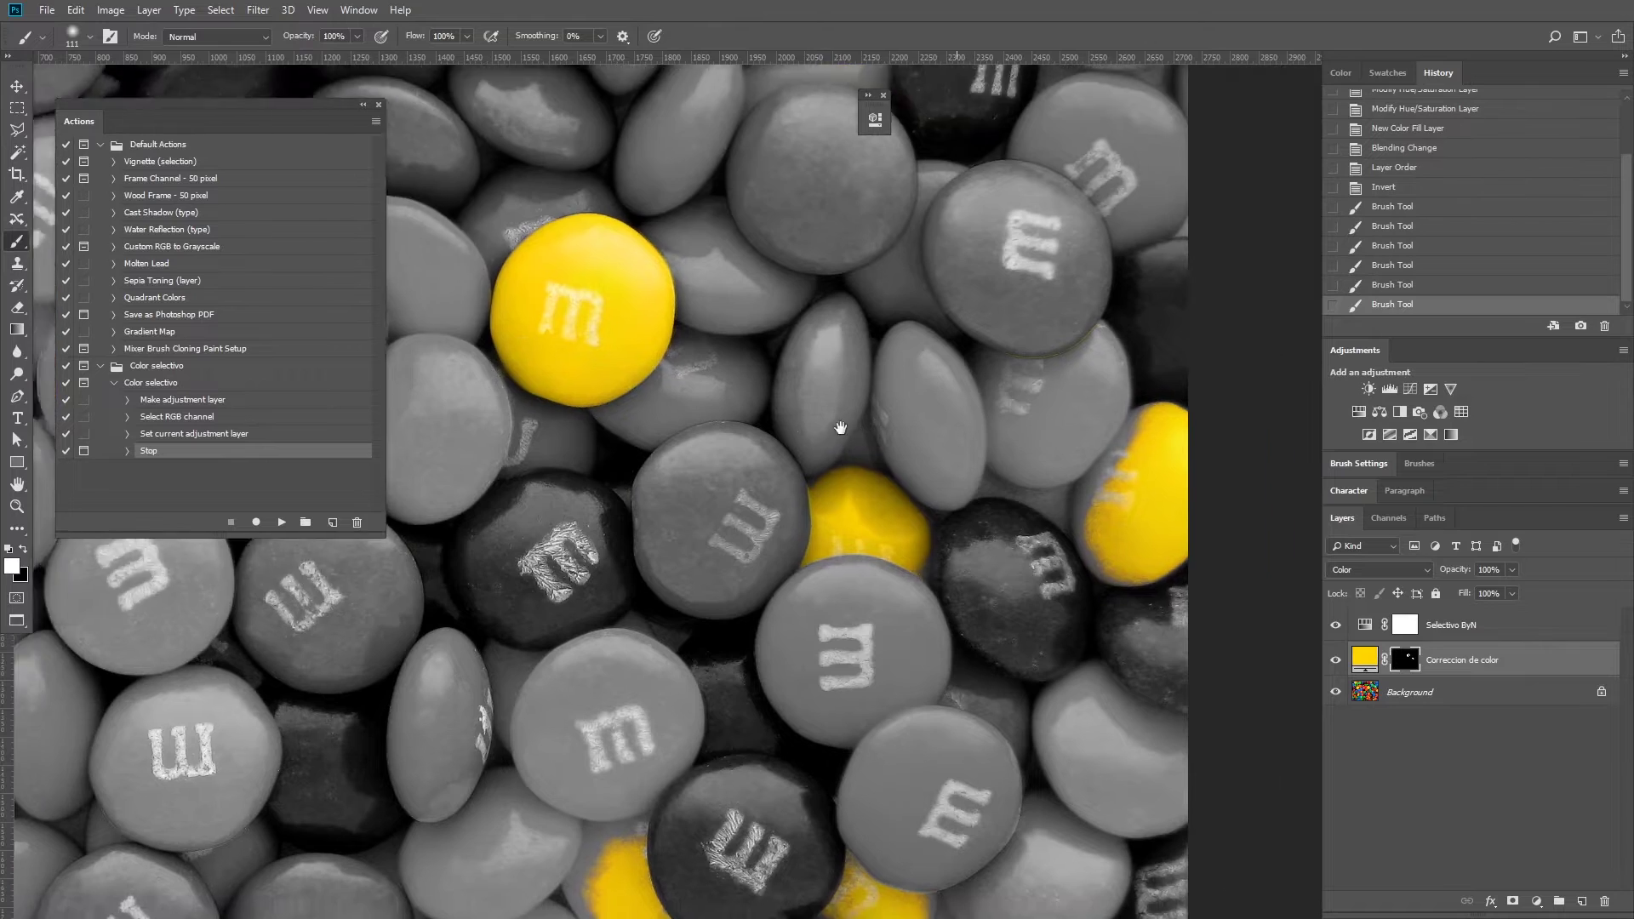
scroll(842, 425, "right", 5)
left_click_drag(1046, 383, 1035, 526)
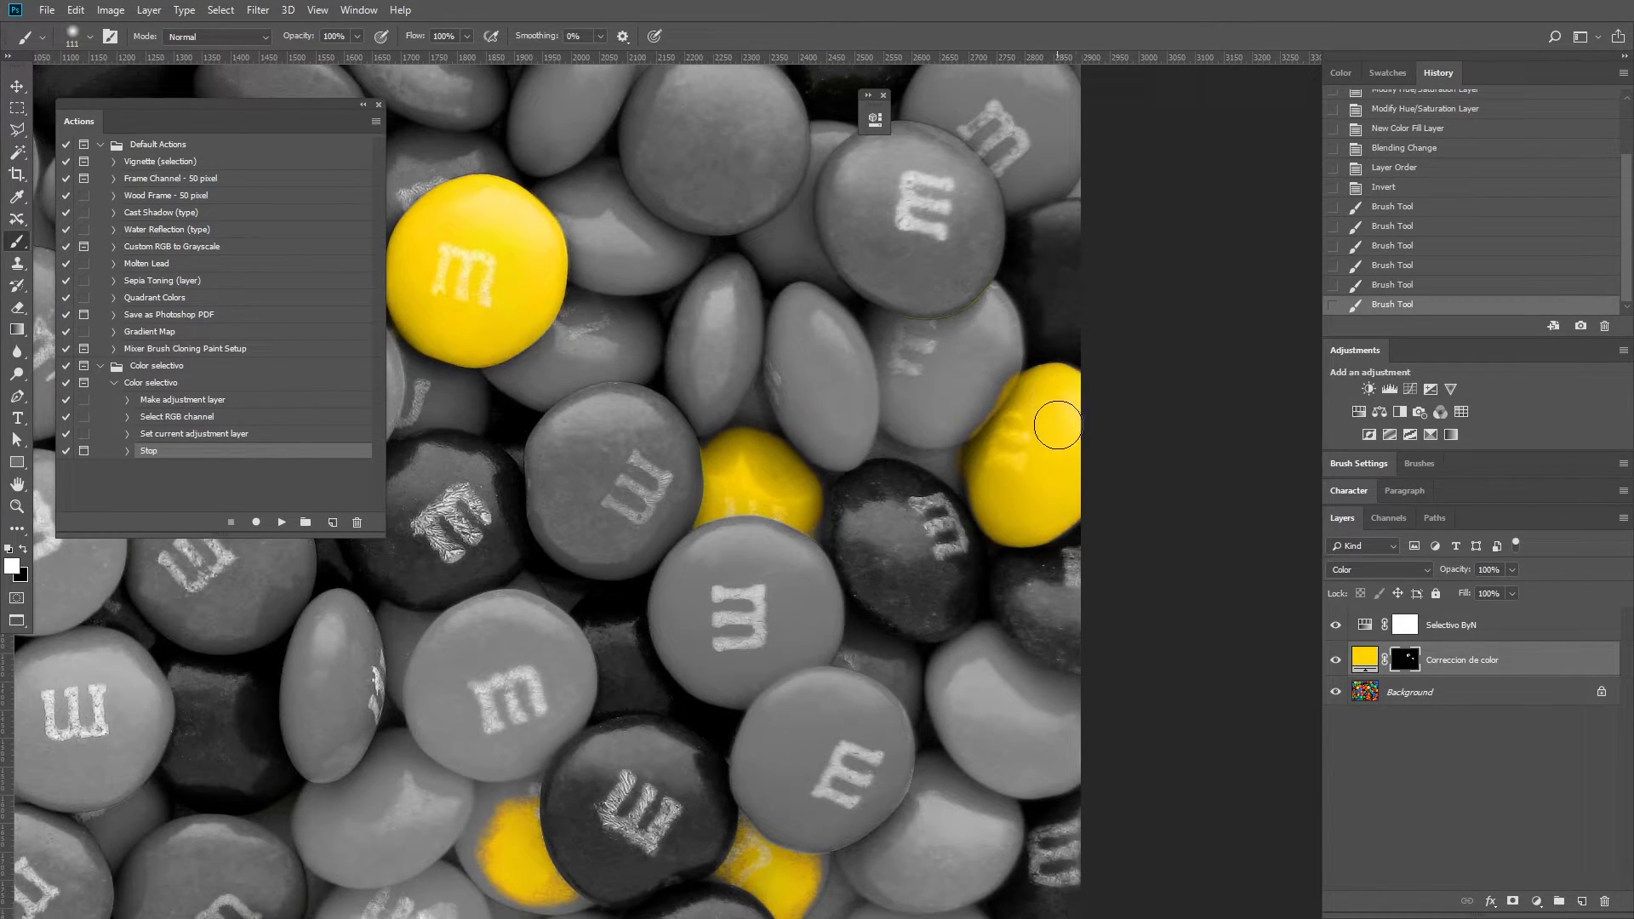
mouse_move(974, 387)
left_mouse_down()
mouse_move(1000, 336)
mouse_move(992, 306)
mouse_move(895, 337)
mouse_move(931, 243)
left_mouse_up()
key("ctrl+z")
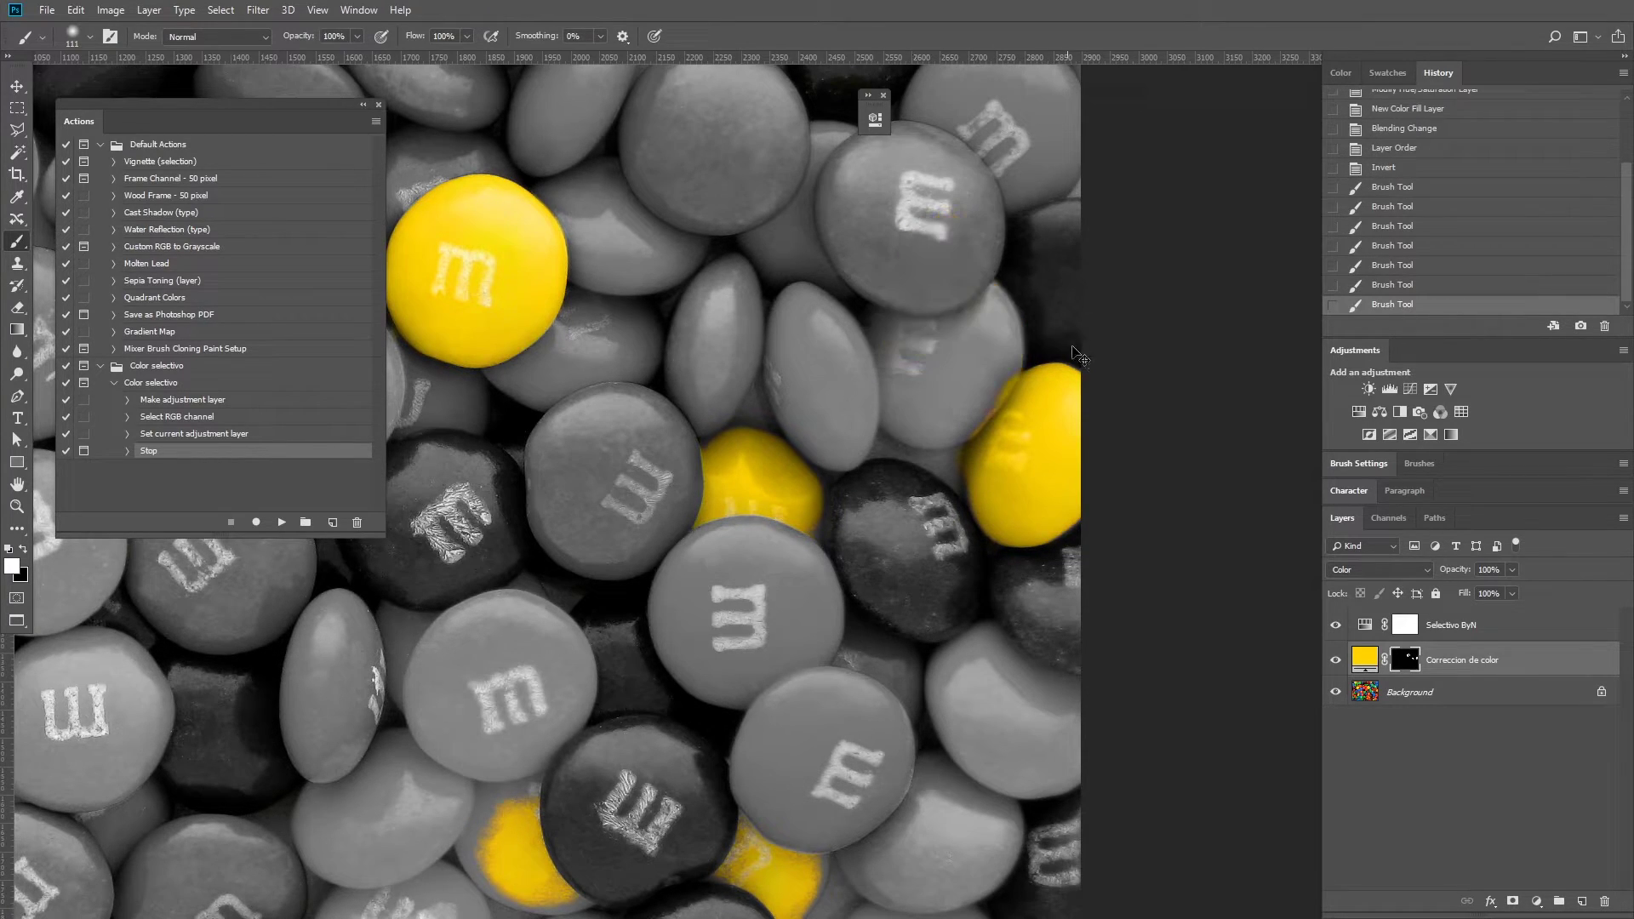
mouse_move(1054, 384)
left_mouse_down()
mouse_move(995, 460)
mouse_move(979, 455)
mouse_move(992, 510)
mouse_move(1046, 476)
mouse_move(1024, 417)
mouse_move(934, 402)
left_mouse_up()
Trim yellow spill with black and repaint the middle candy's edges yellow.
key("x")
left_click_drag(747, 634, 988, 248)
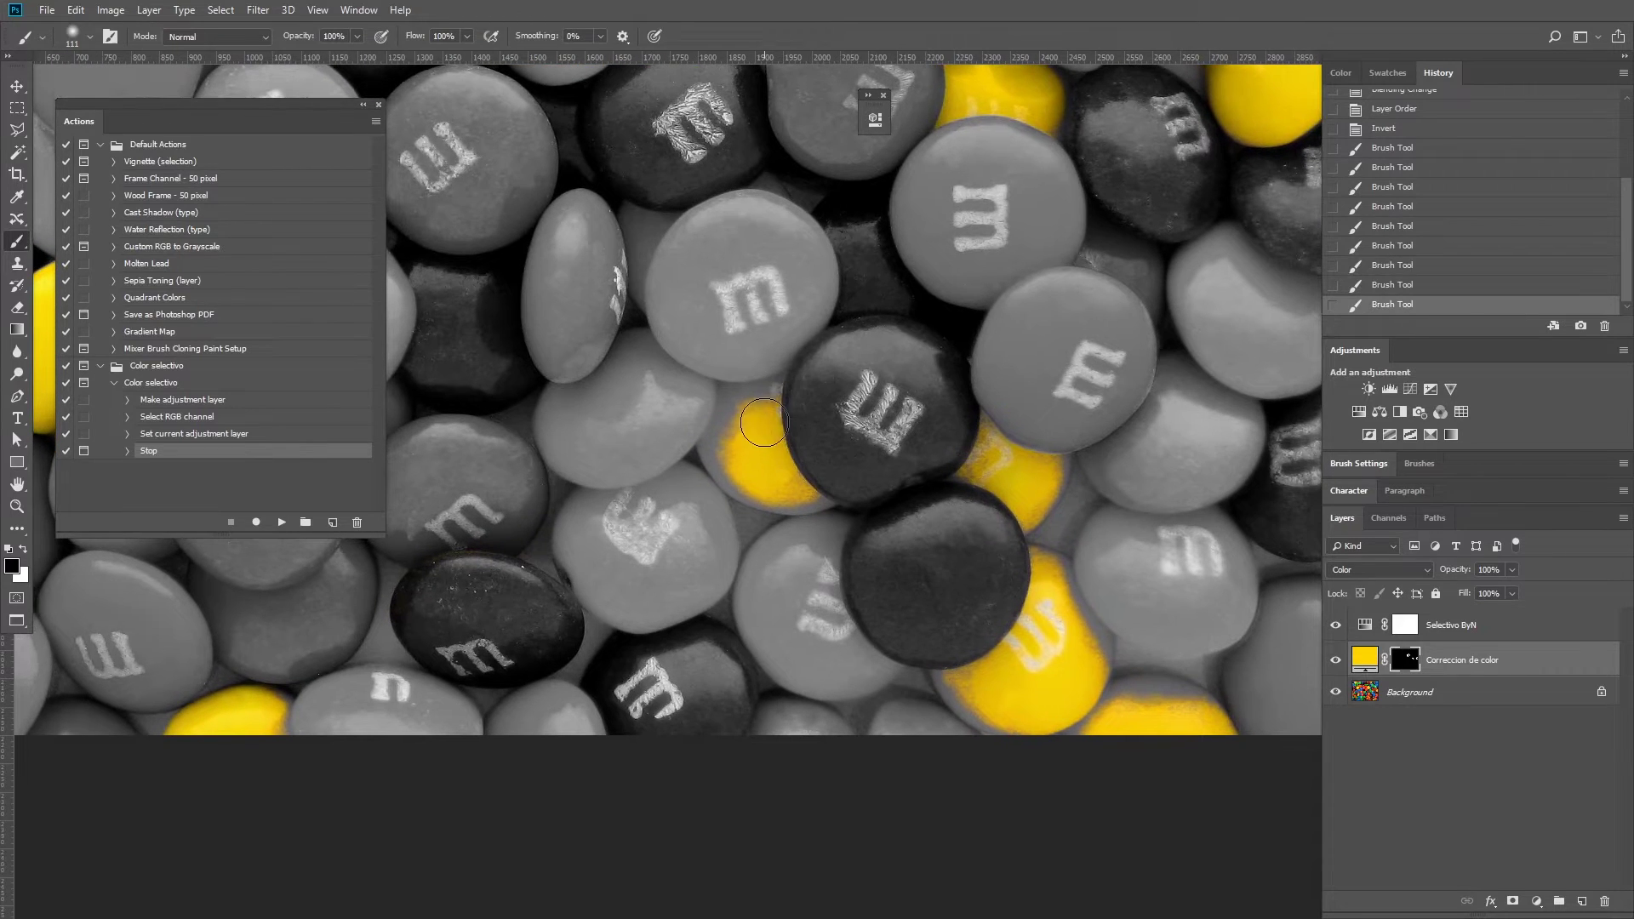
mouse_move(738, 418)
left_mouse_down()
mouse_move(749, 430)
mouse_move(738, 437)
mouse_move(742, 407)
mouse_move(721, 454)
mouse_move(809, 495)
left_mouse_up()
key("x")
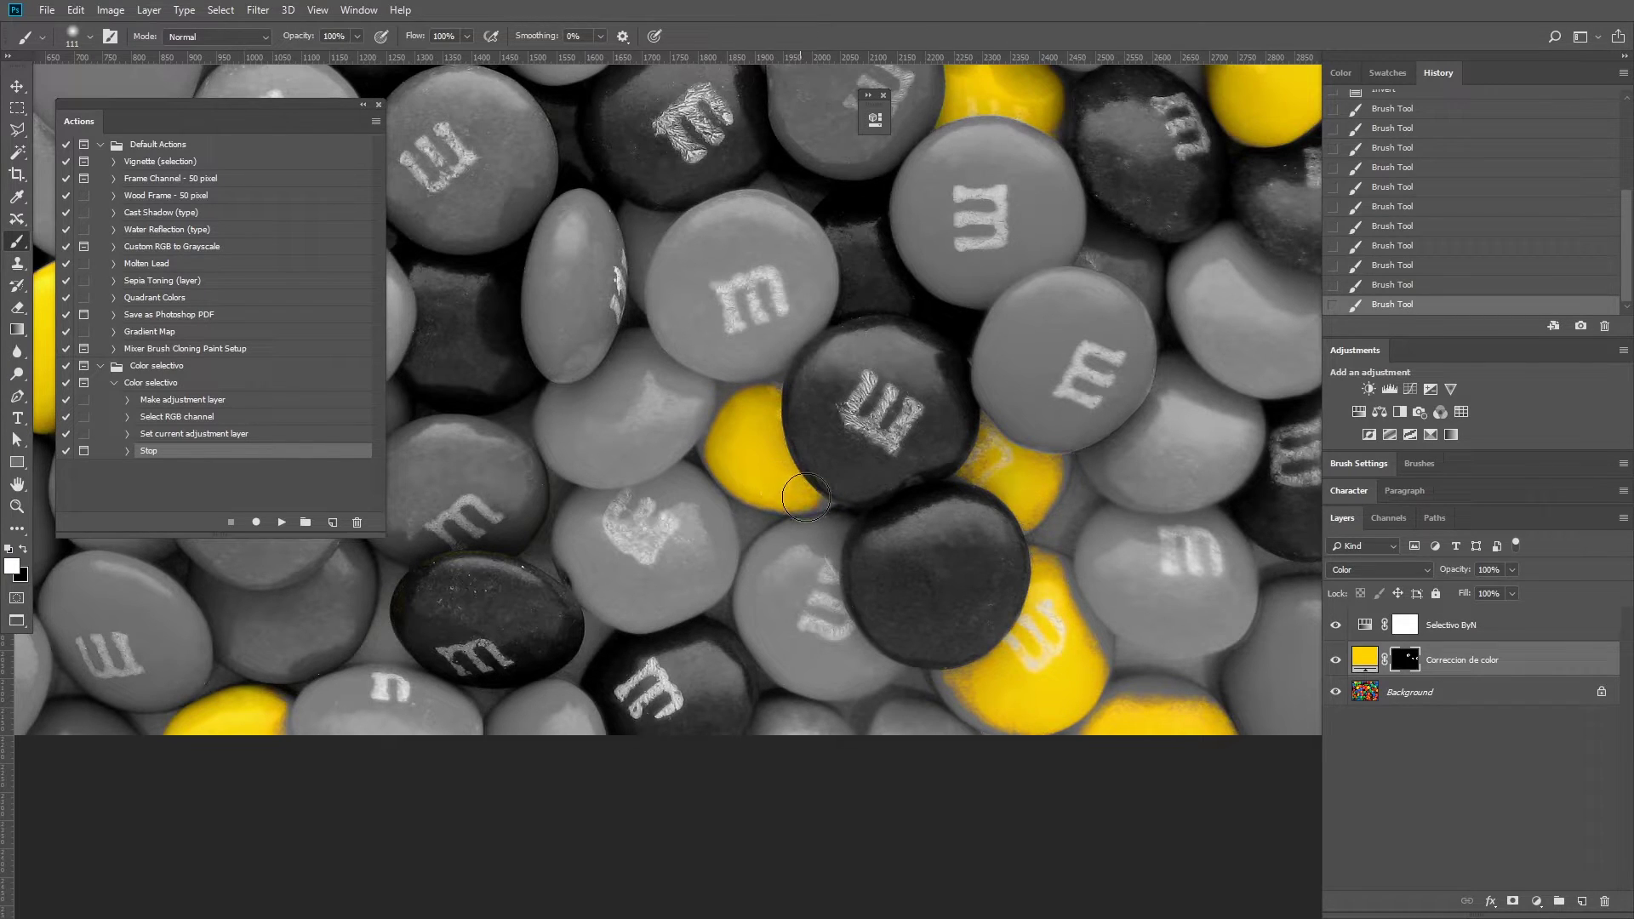
left_click_drag(1014, 472, 1036, 280)
mouse_move(1111, 414)
left_mouse_down()
mouse_move(1087, 438)
mouse_move(1076, 375)
mouse_move(1032, 437)
mouse_move(959, 457)
mouse_move(987, 489)
mouse_move(1199, 481)
mouse_move(1143, 466)
mouse_move(1080, 499)
mouse_move(1131, 467)
mouse_move(1190, 477)
left_mouse_up()
Pan to the lower candies, paint them back to yellow, and zoom out.
left_click_drag(809, 418, 1106, 425)
left_click_drag(766, 399, 1064, 409)
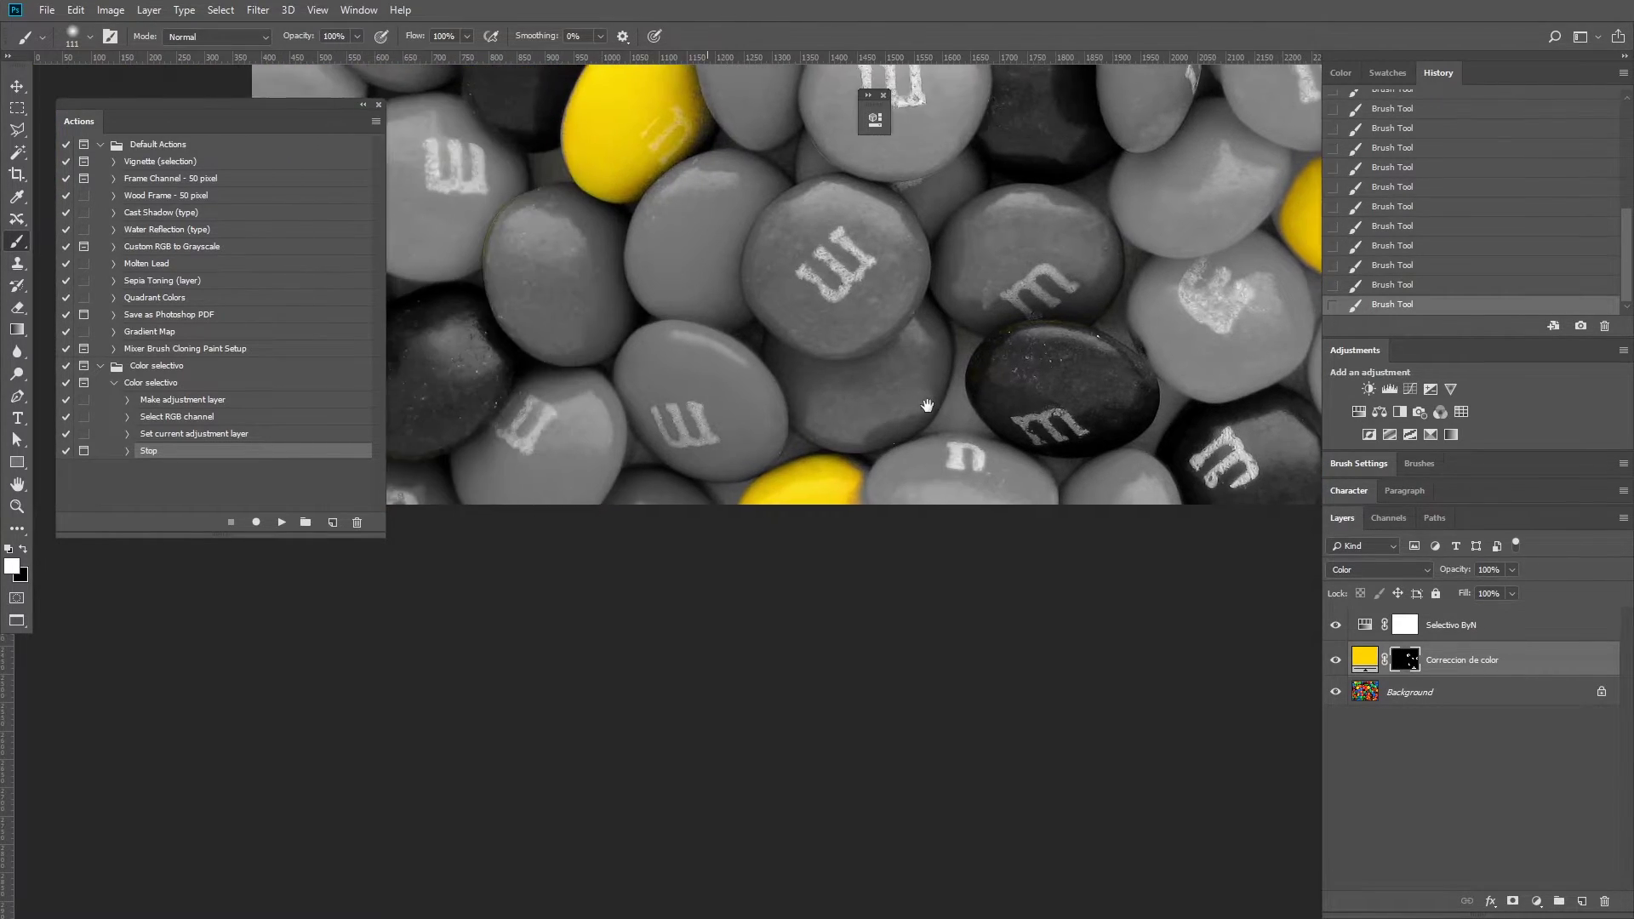
left_click_drag(724, 255, 740, 425)
mouse_move(766, 213)
left_mouse_down()
mouse_move(777, 404)
mouse_move(843, 466)
left_mouse_up()
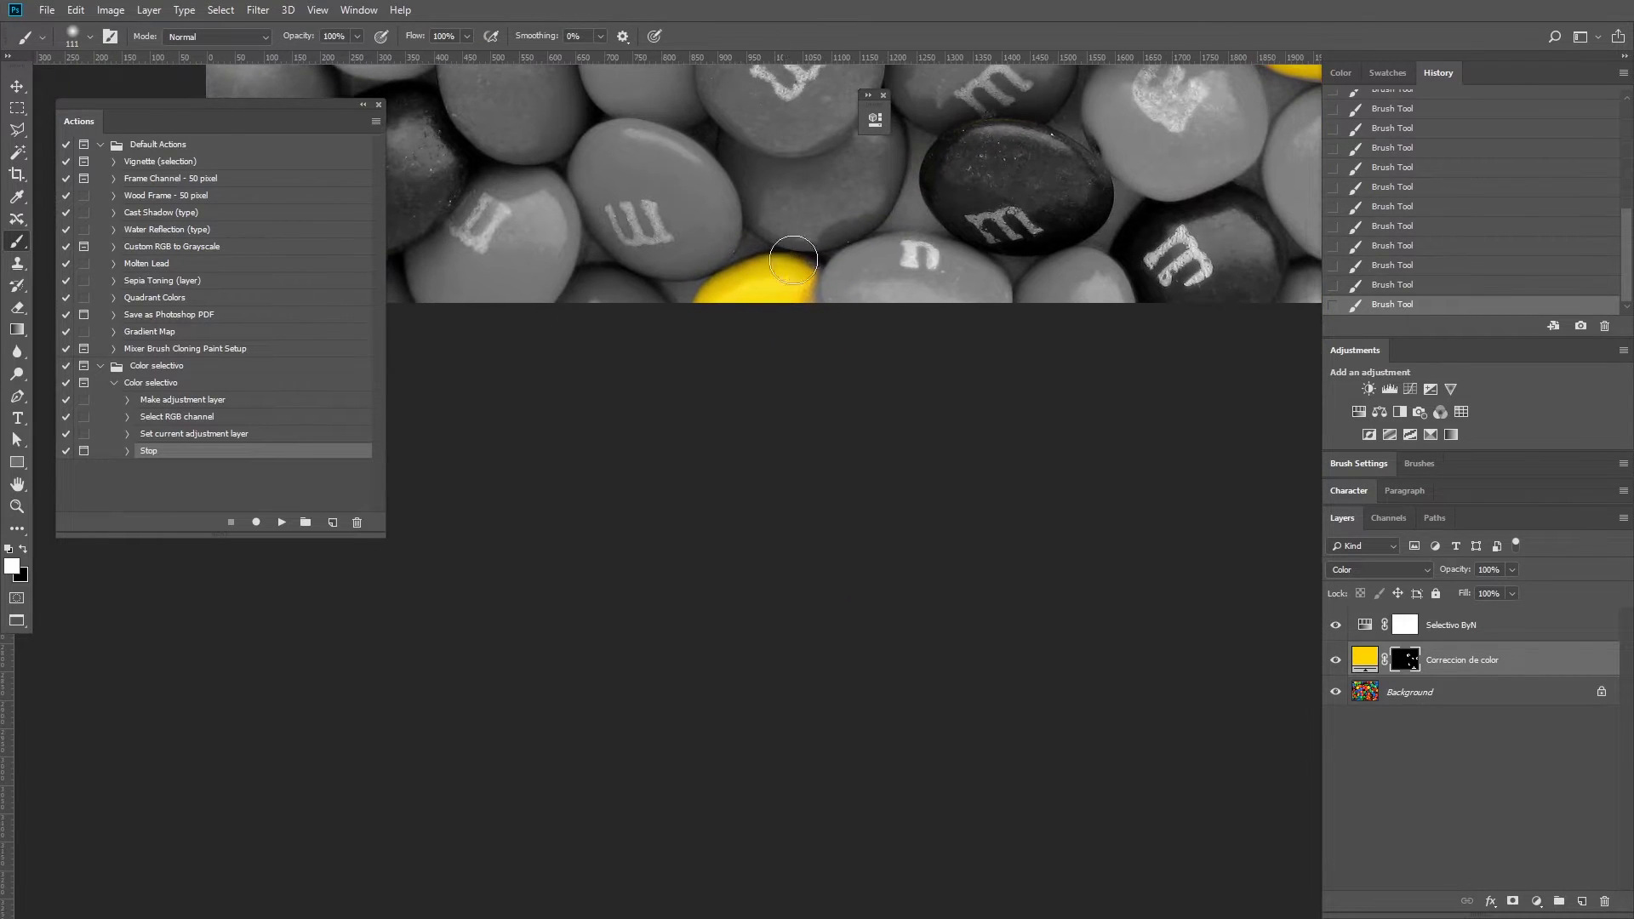
mouse_move(794, 321)
left_mouse_down()
mouse_move(799, 358)
mouse_move(886, 485)
left_mouse_up()
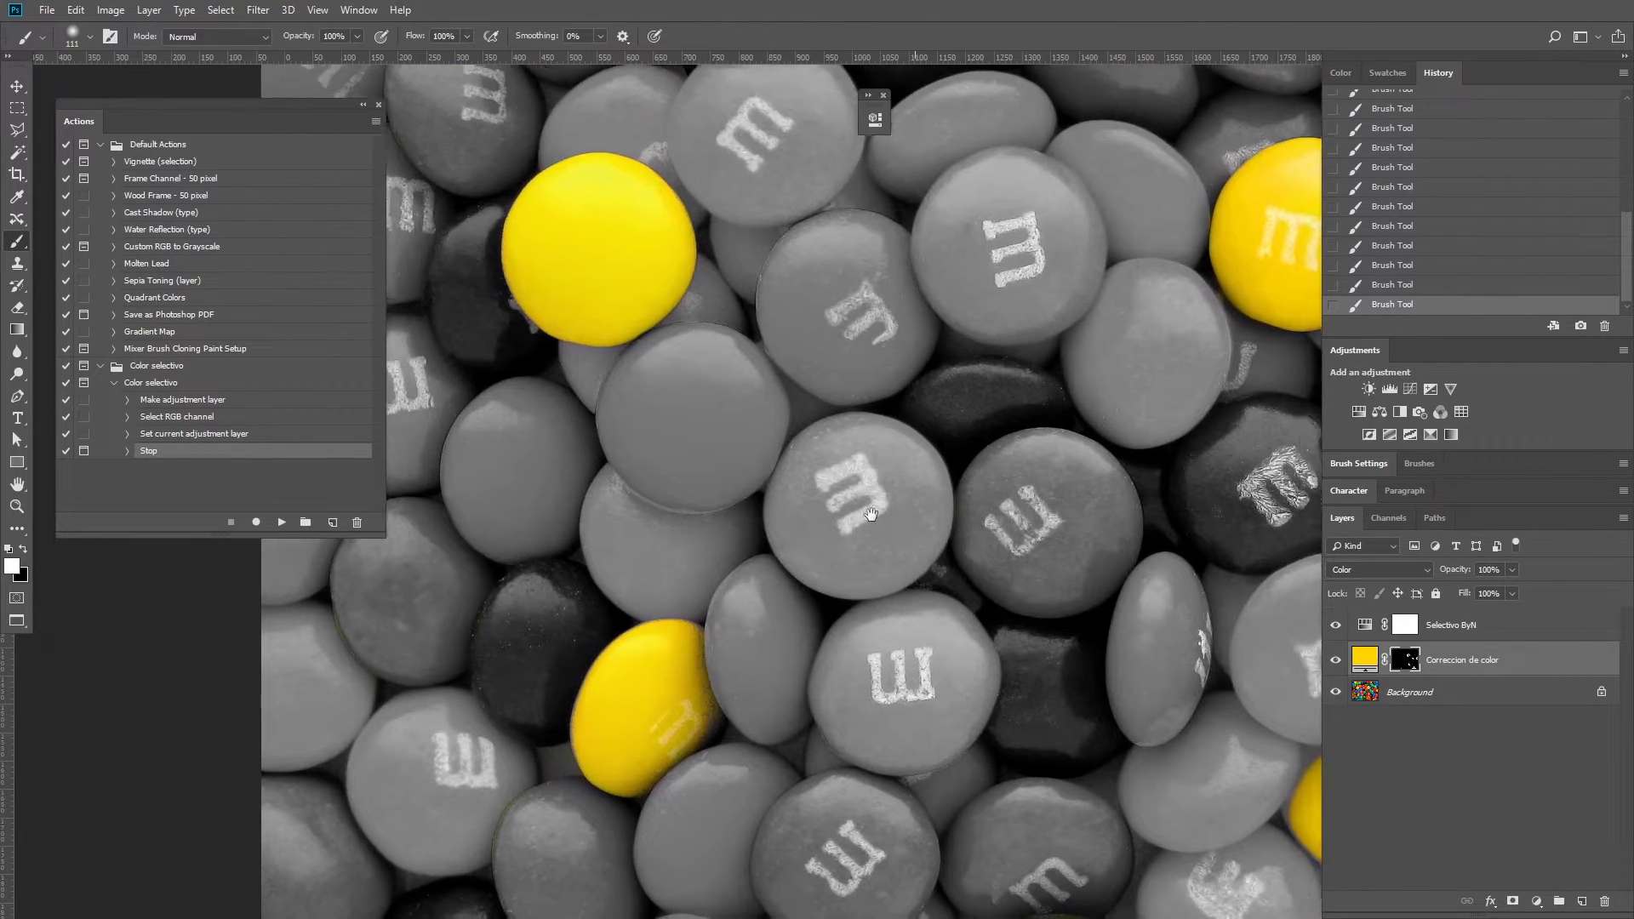
left_click_drag(765, 255, 935, 408)
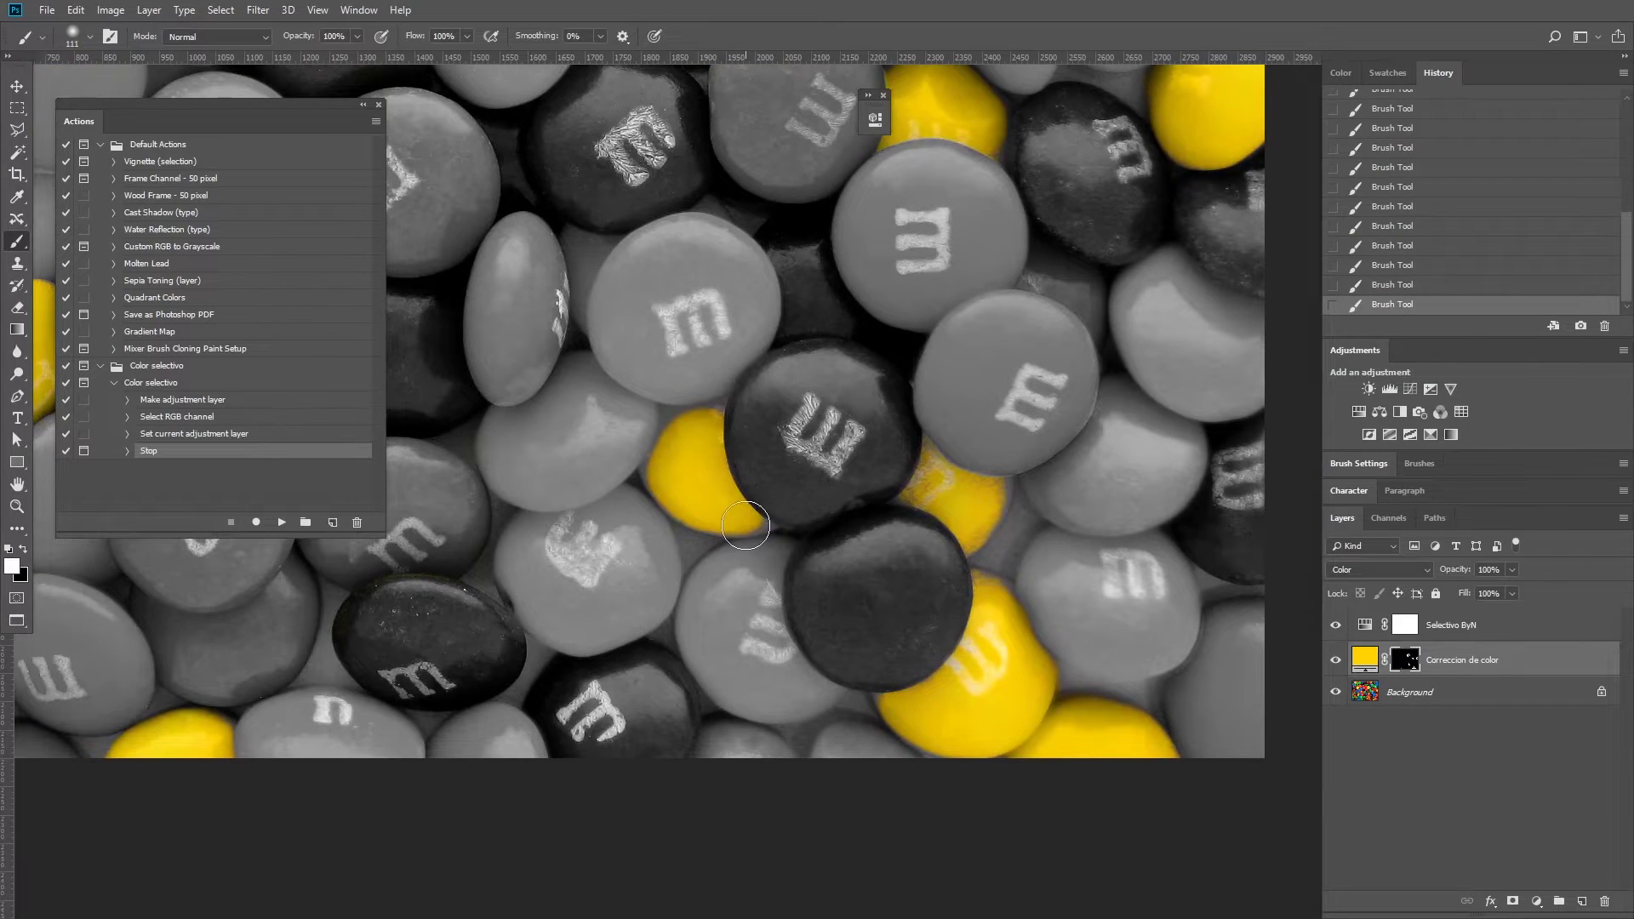
left_click_drag(763, 515, 703, 423)
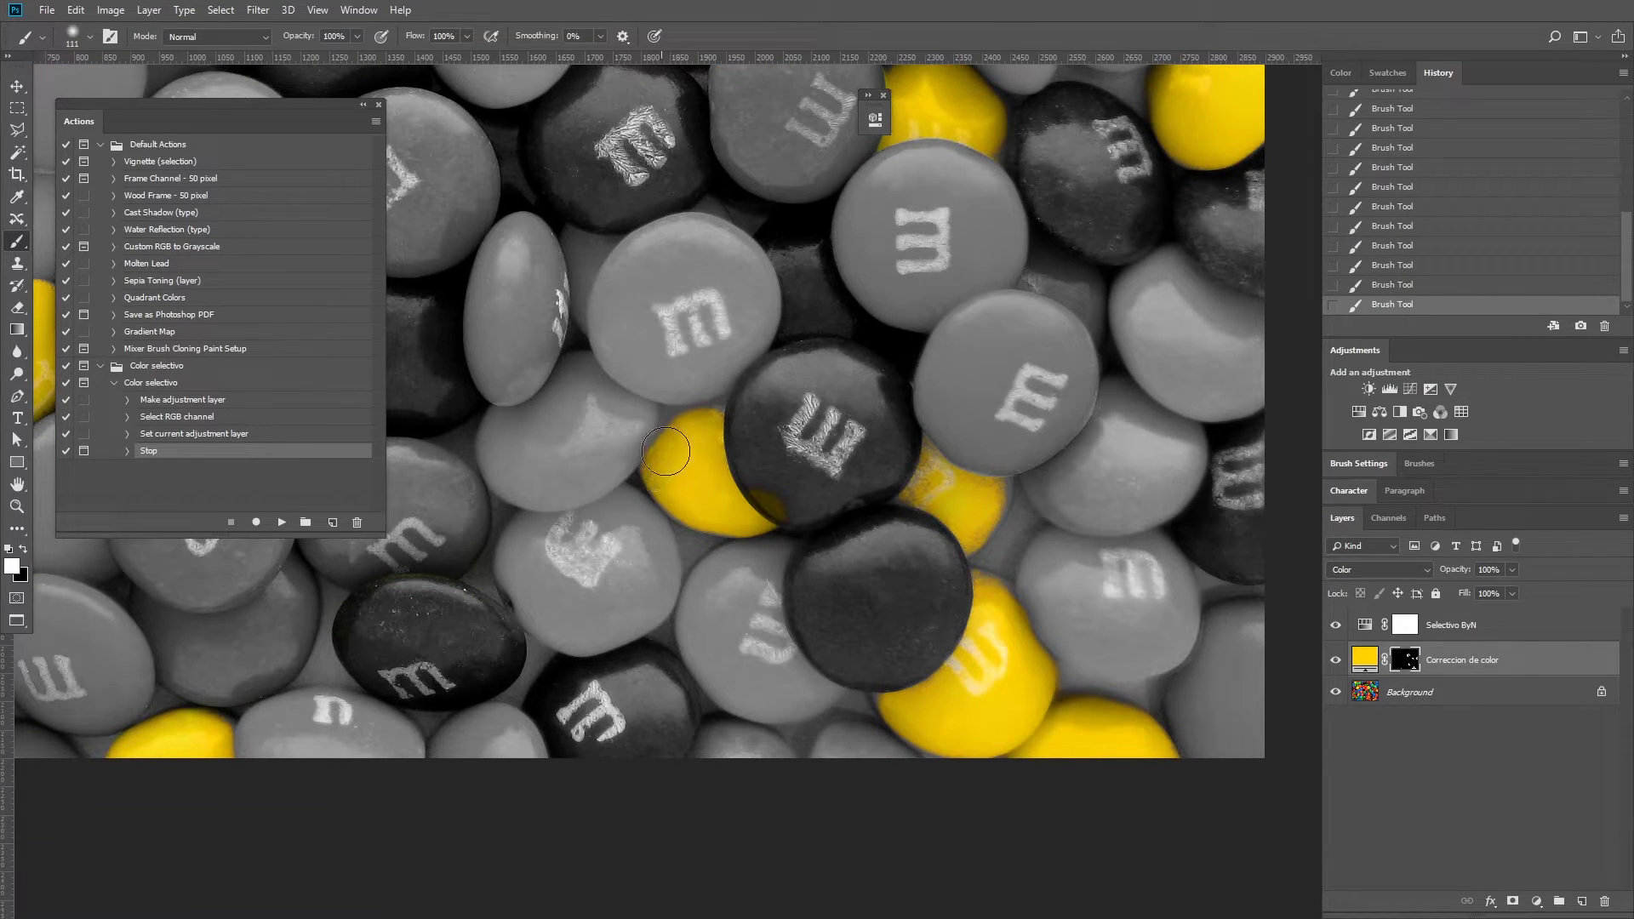
mouse_move(849, 514)
left_mouse_down()
mouse_move(743, 485)
mouse_move(851, 511)
mouse_move(791, 493)
mouse_move(810, 481)
mouse_move(784, 511)
mouse_move(797, 413)
mouse_move(646, 613)
left_mouse_up()
key("x")
key("z")
left_click(842, 562, "alt")
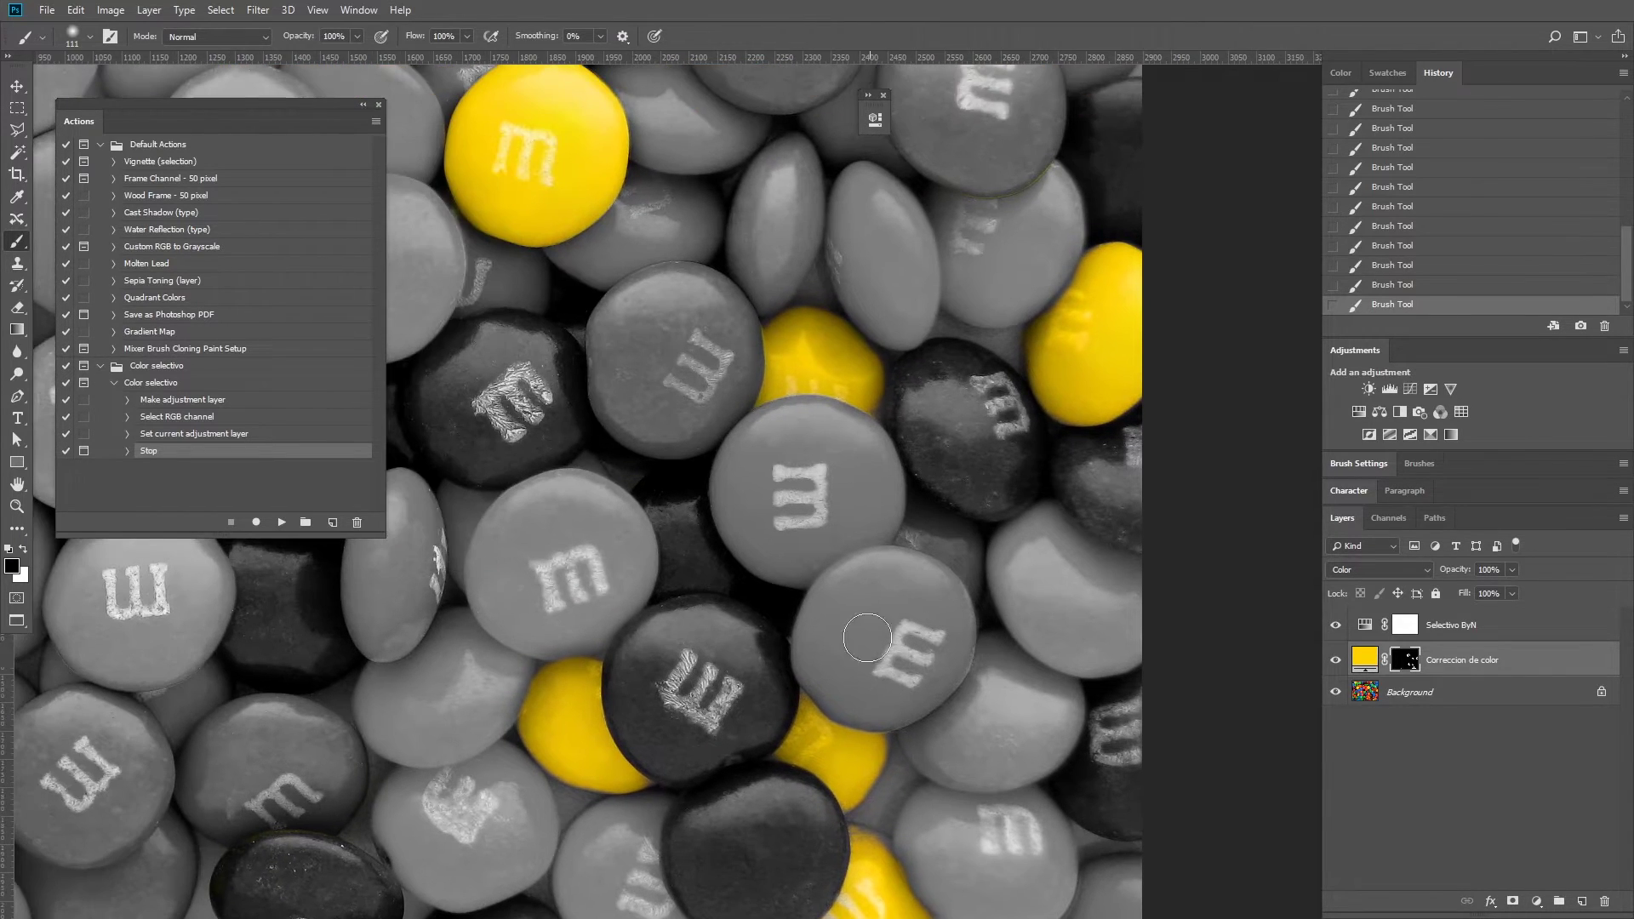
left_click(841, 562, "alt")
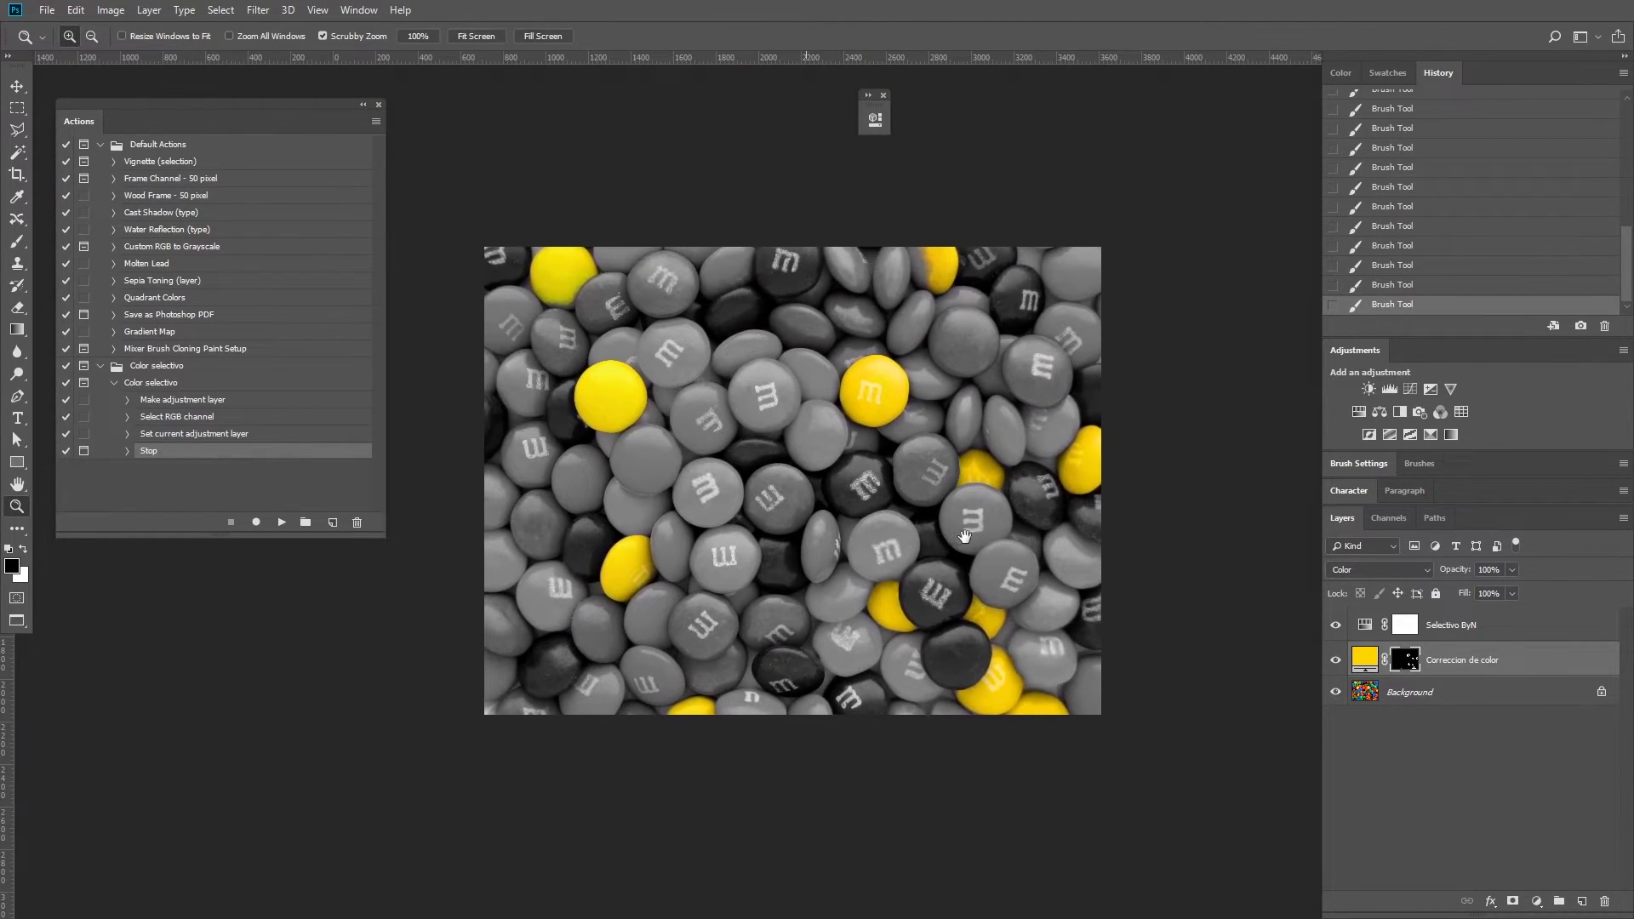
Select the Correccion de color layer and bring up the adjustment layer types.
key("v")
left_click(1164, 794)
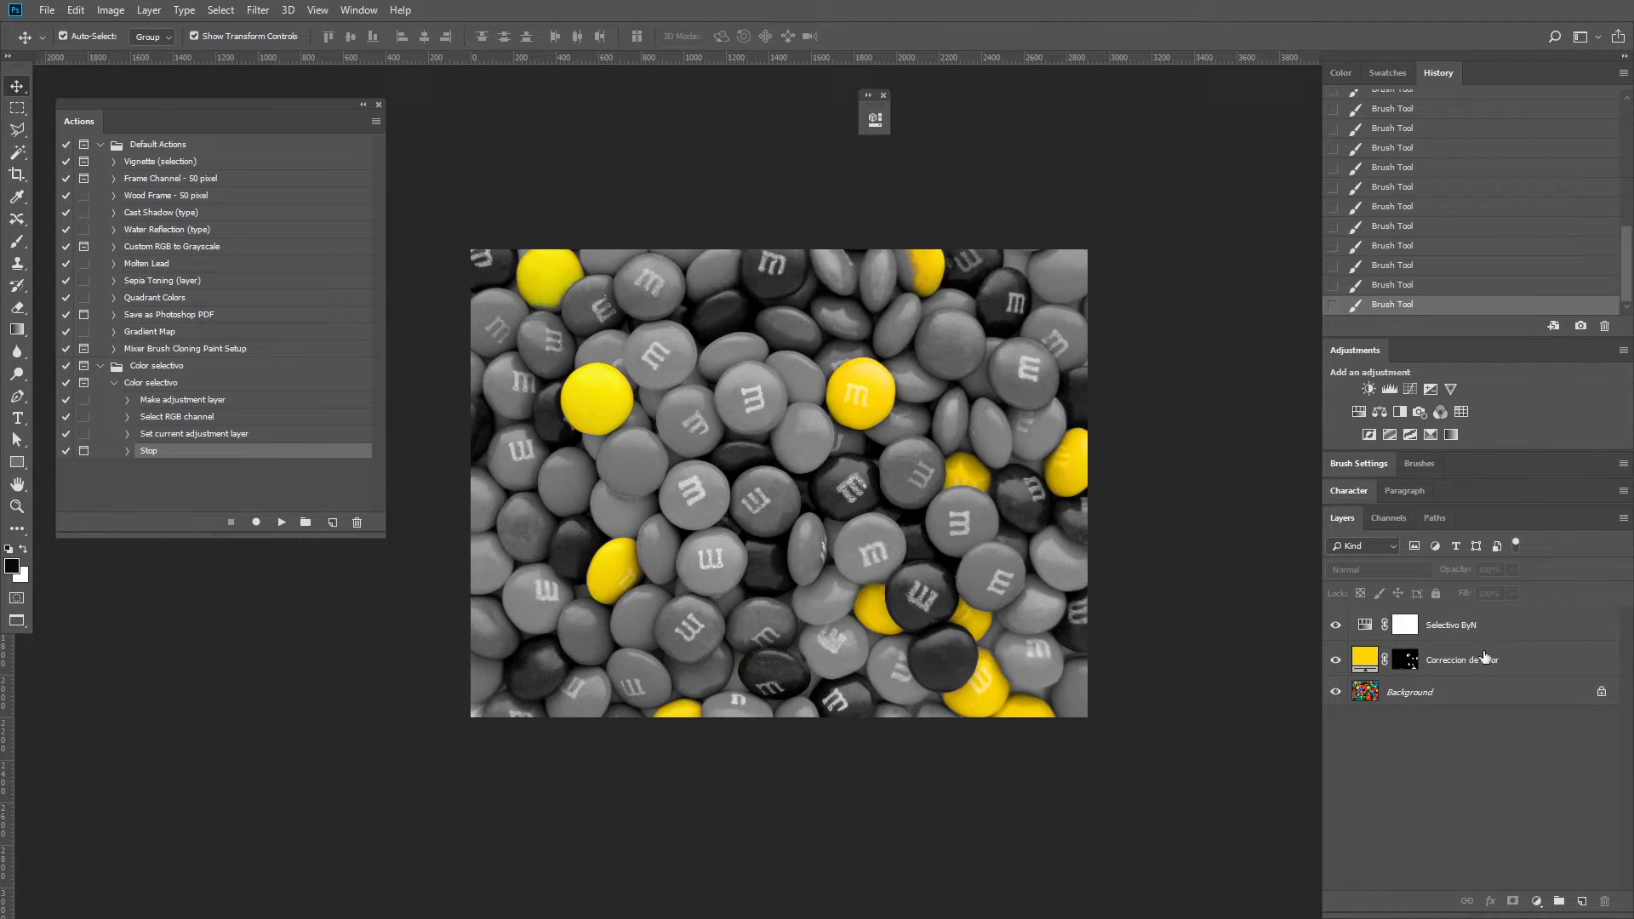
left_click(1437, 657)
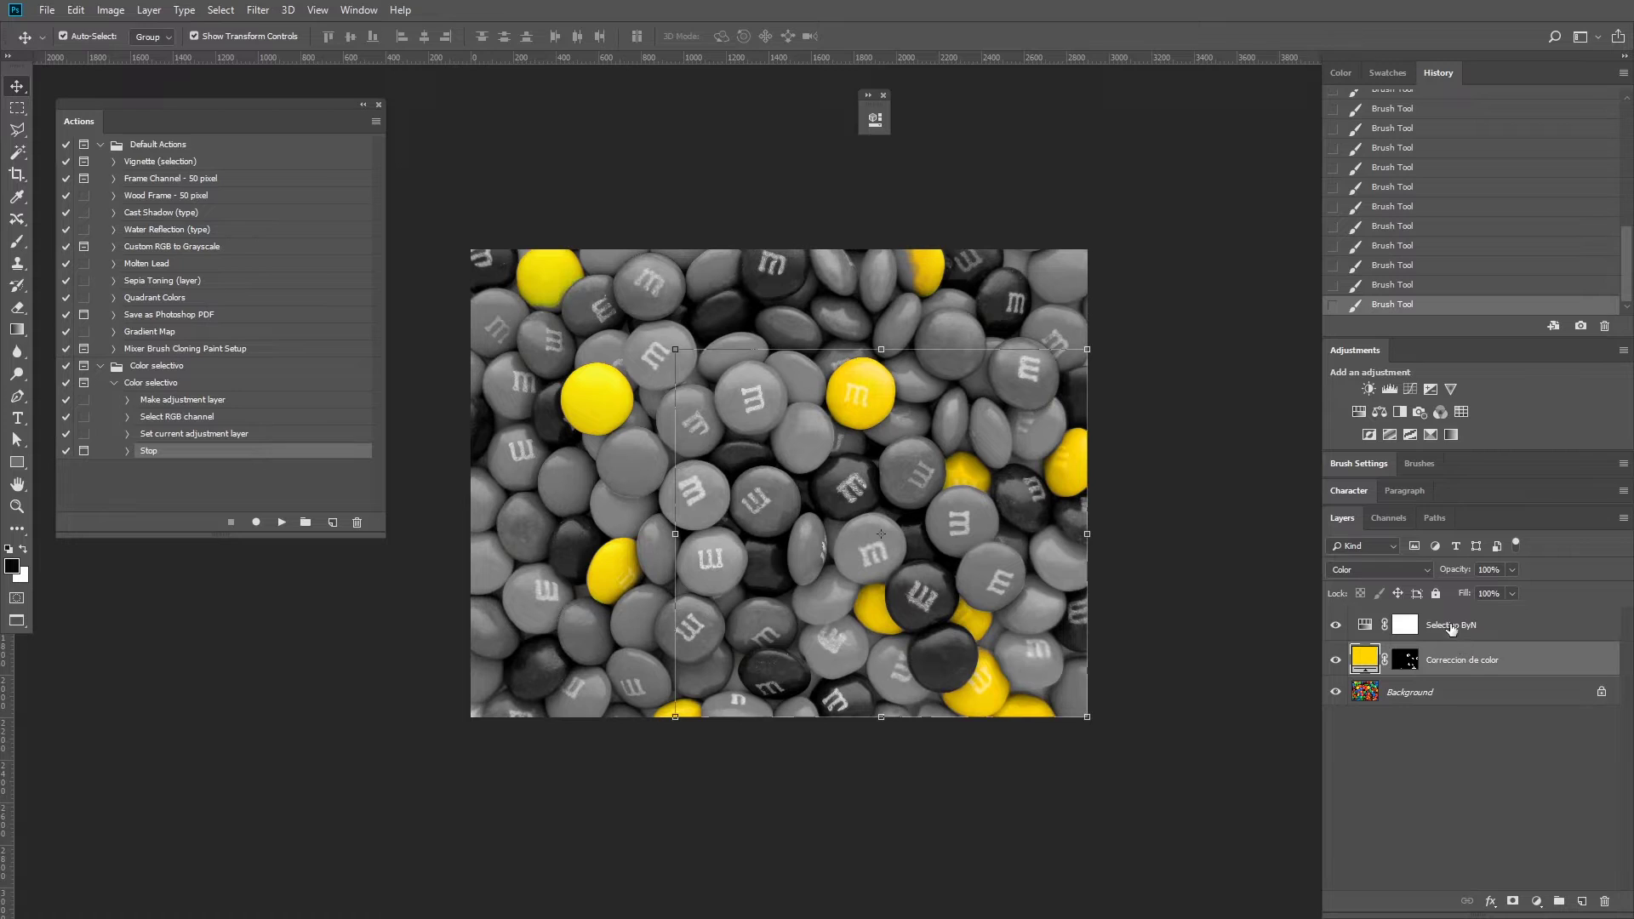
left_click(186, 10)
mouse_move(148, 10)
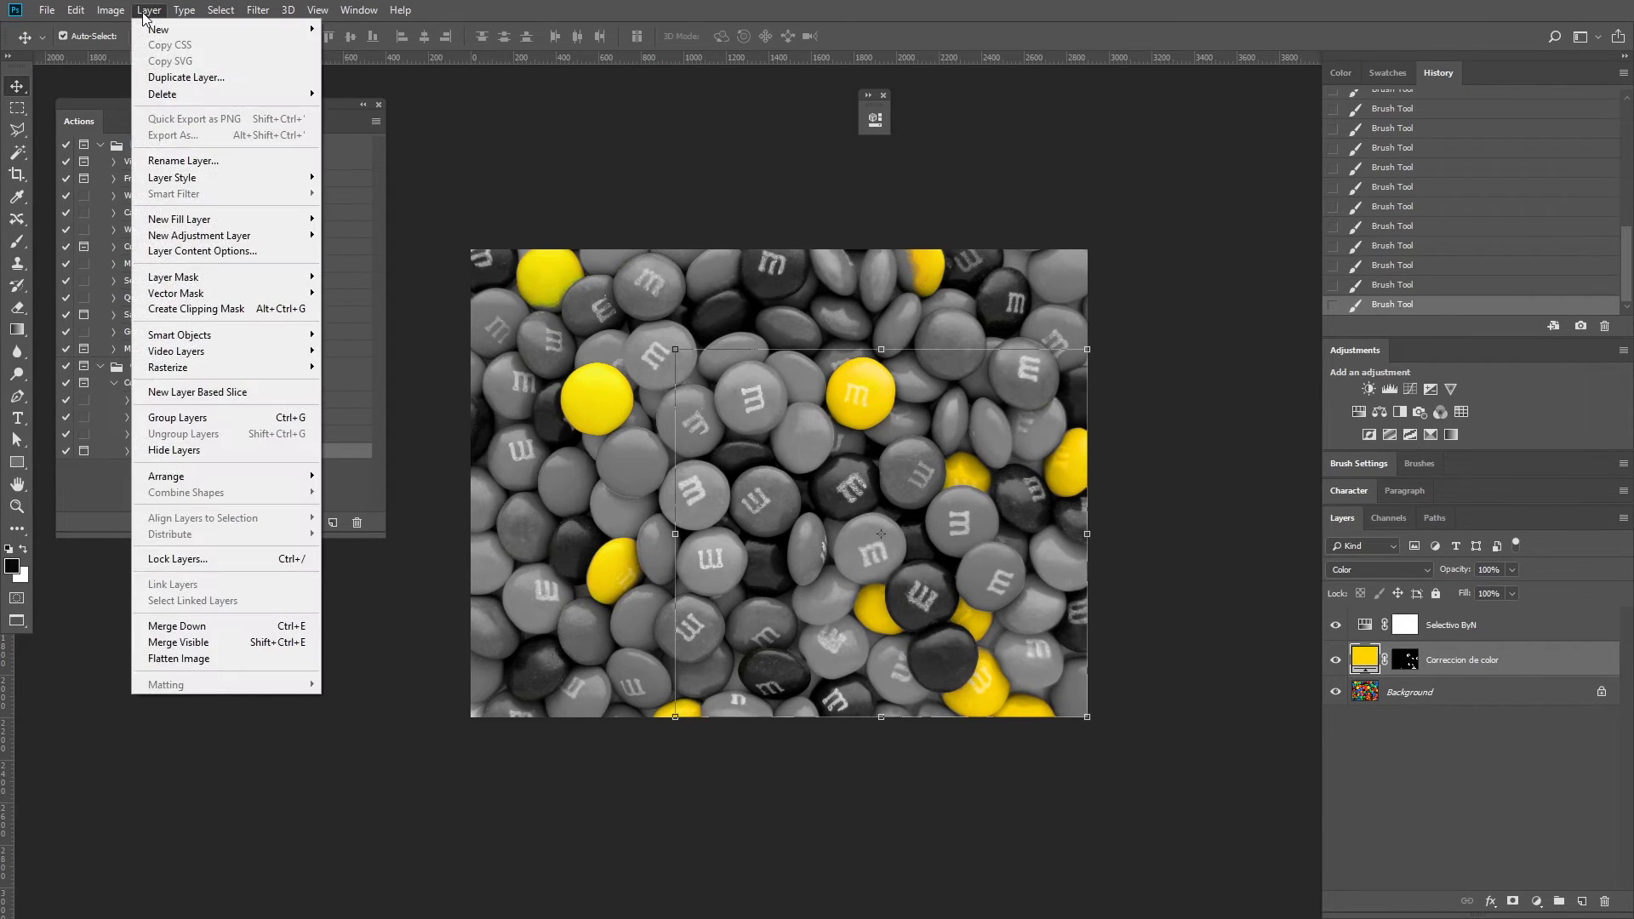
mouse_move(199, 235)
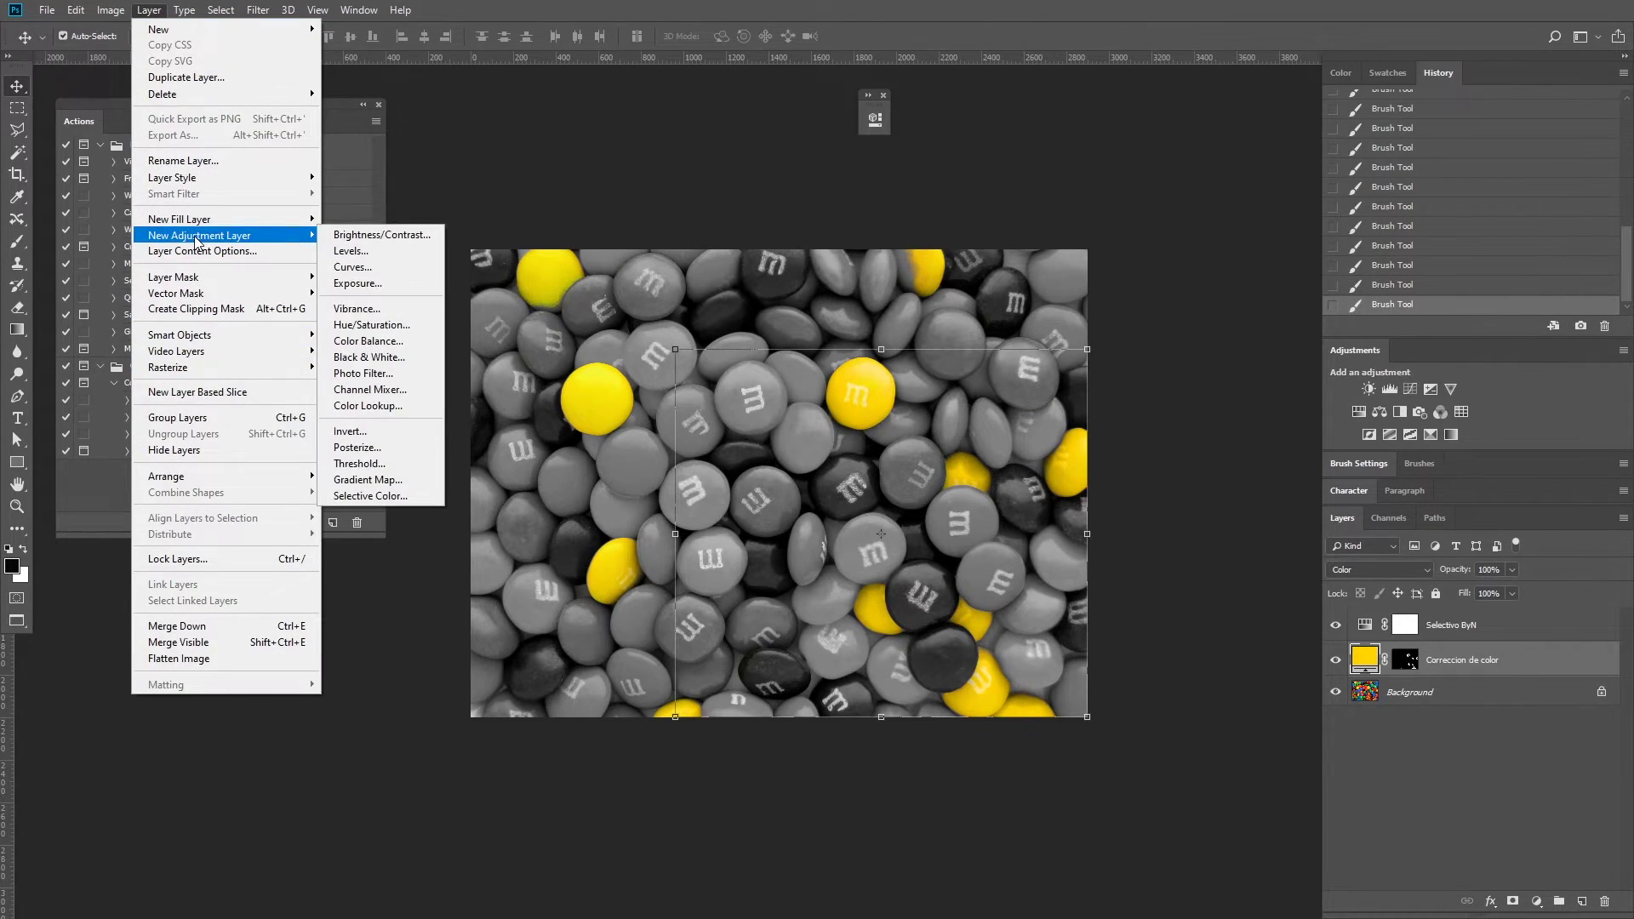
Add a Hue/Saturation layer named 'Saturatino correction' with Saturation -100.
left_click(370, 324)
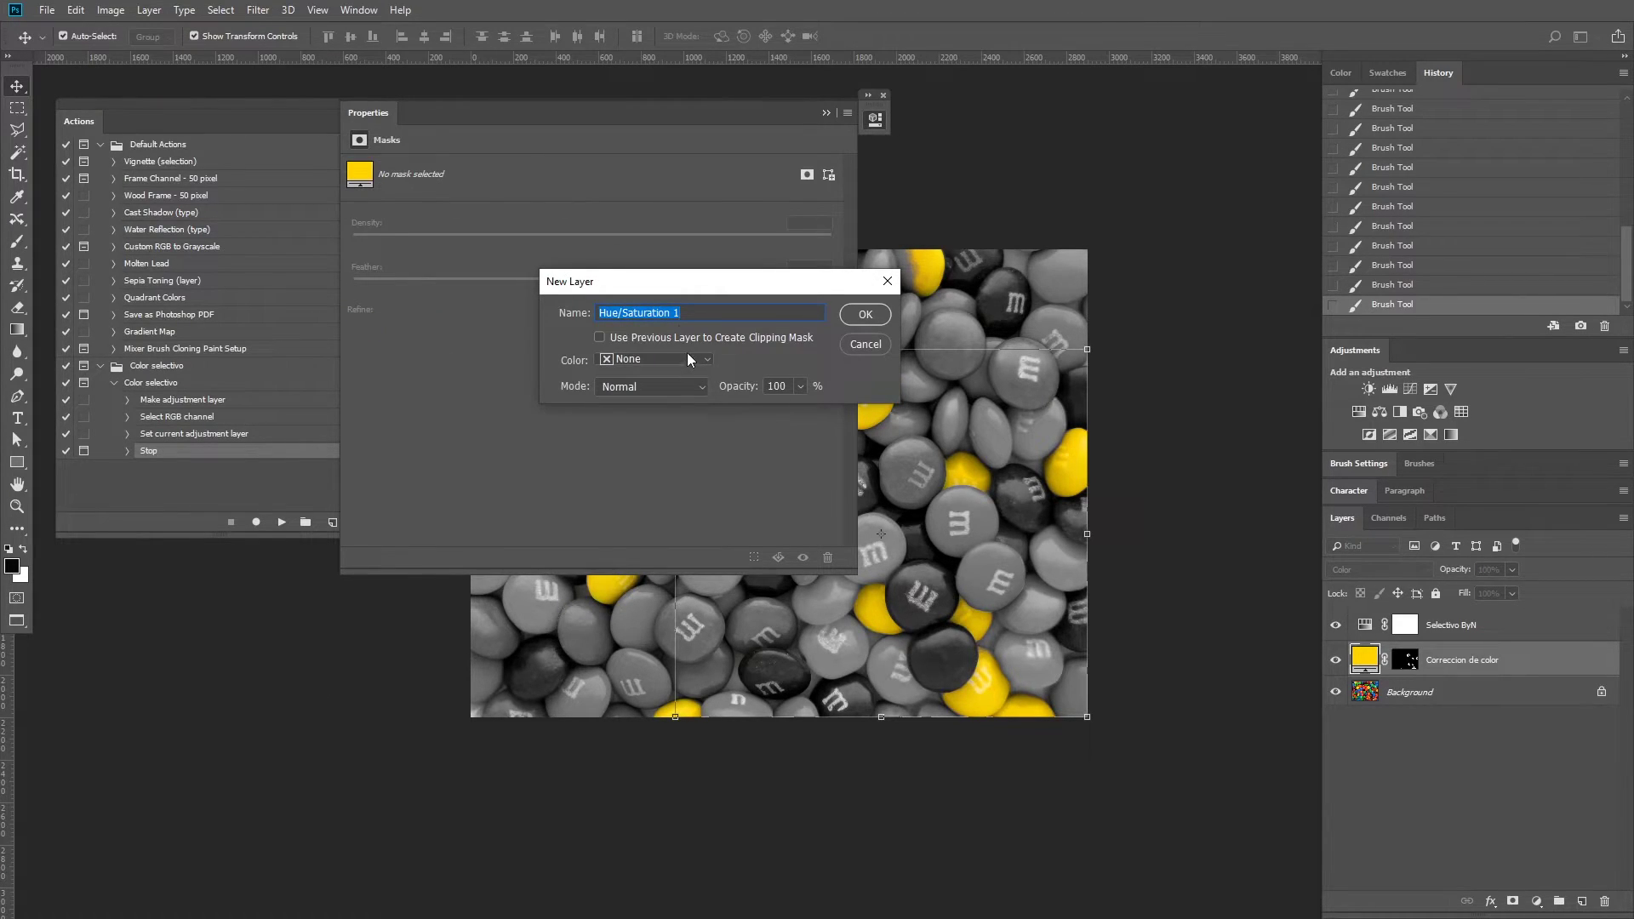
type("Satura")
left_click(865, 315)
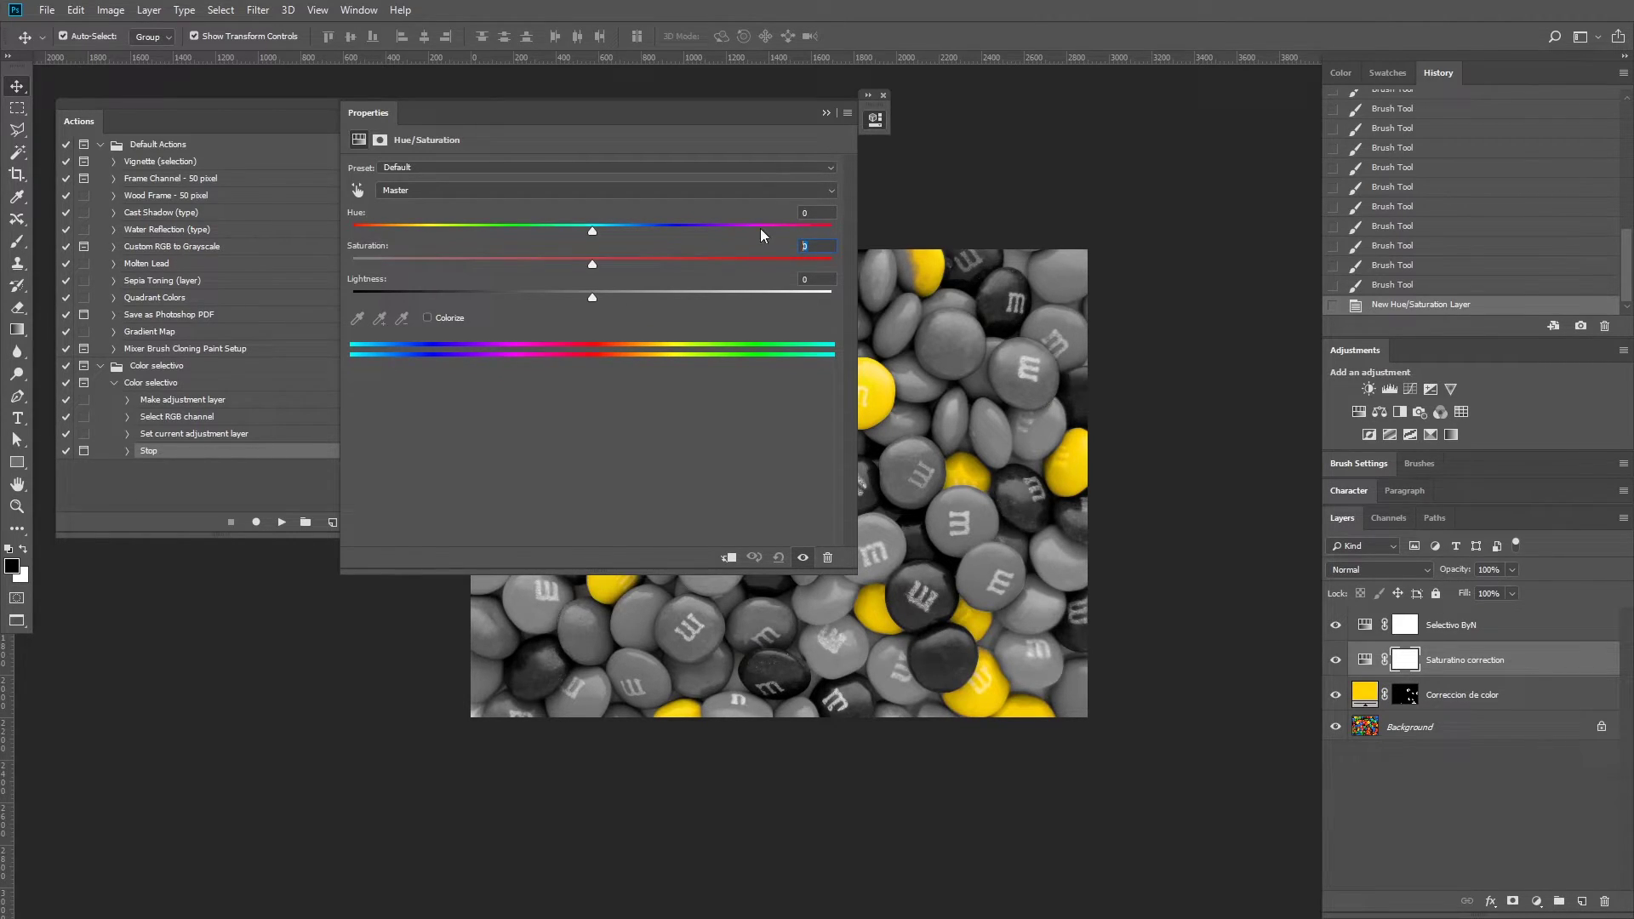
type("-100")
key("Return")
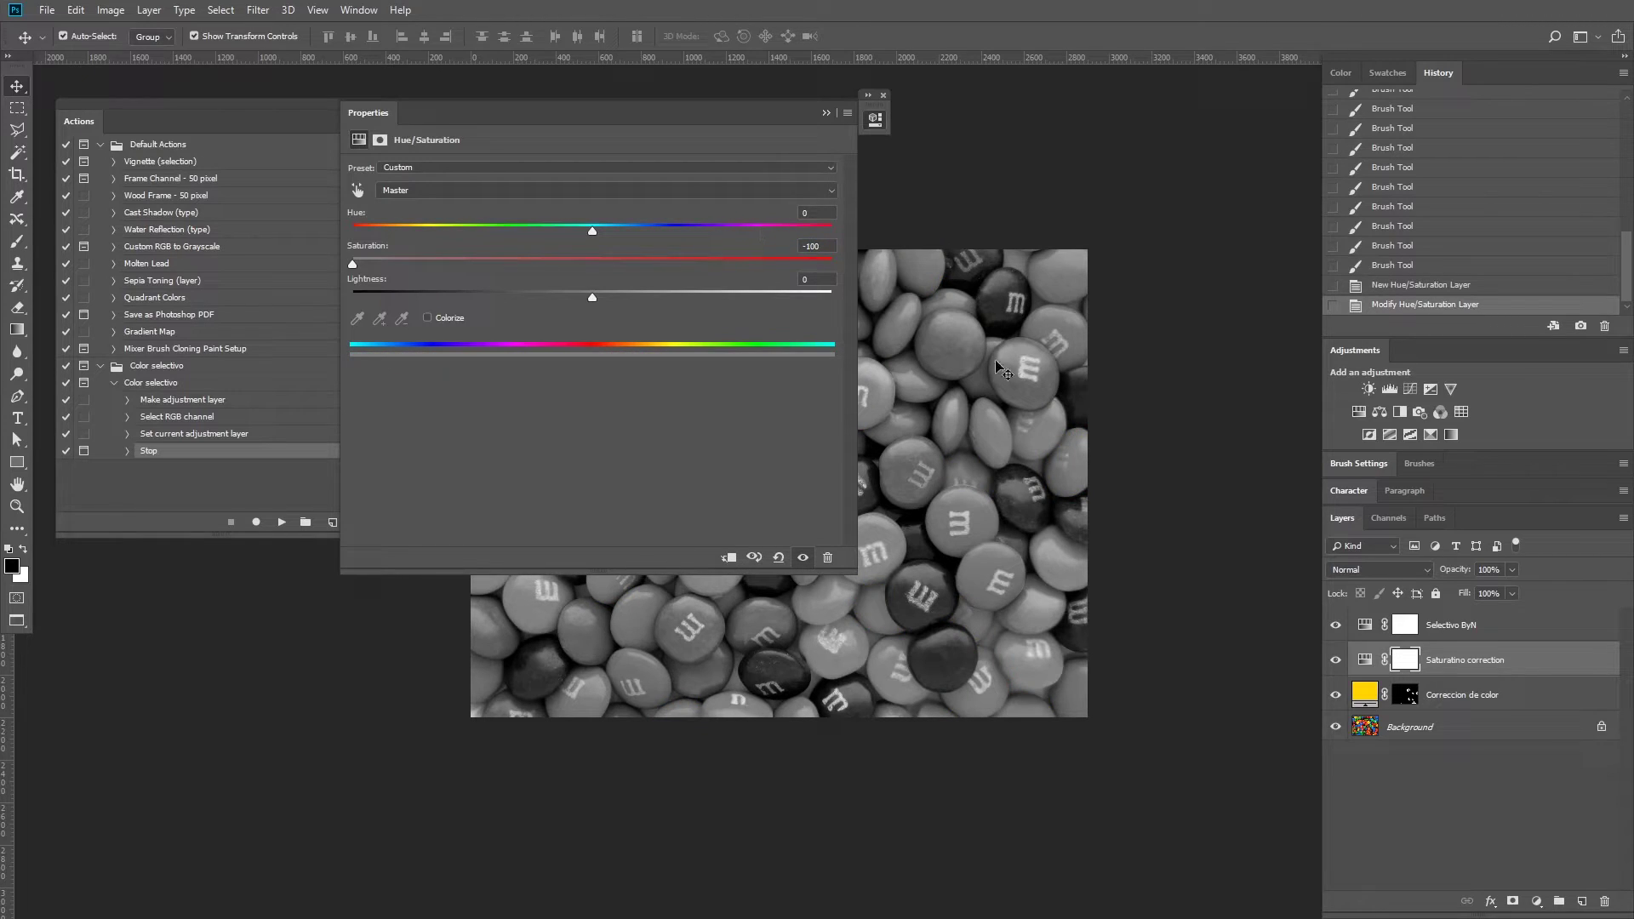
Invert the Saturatino correction mask and close the Properties panel.
left_click(1415, 666)
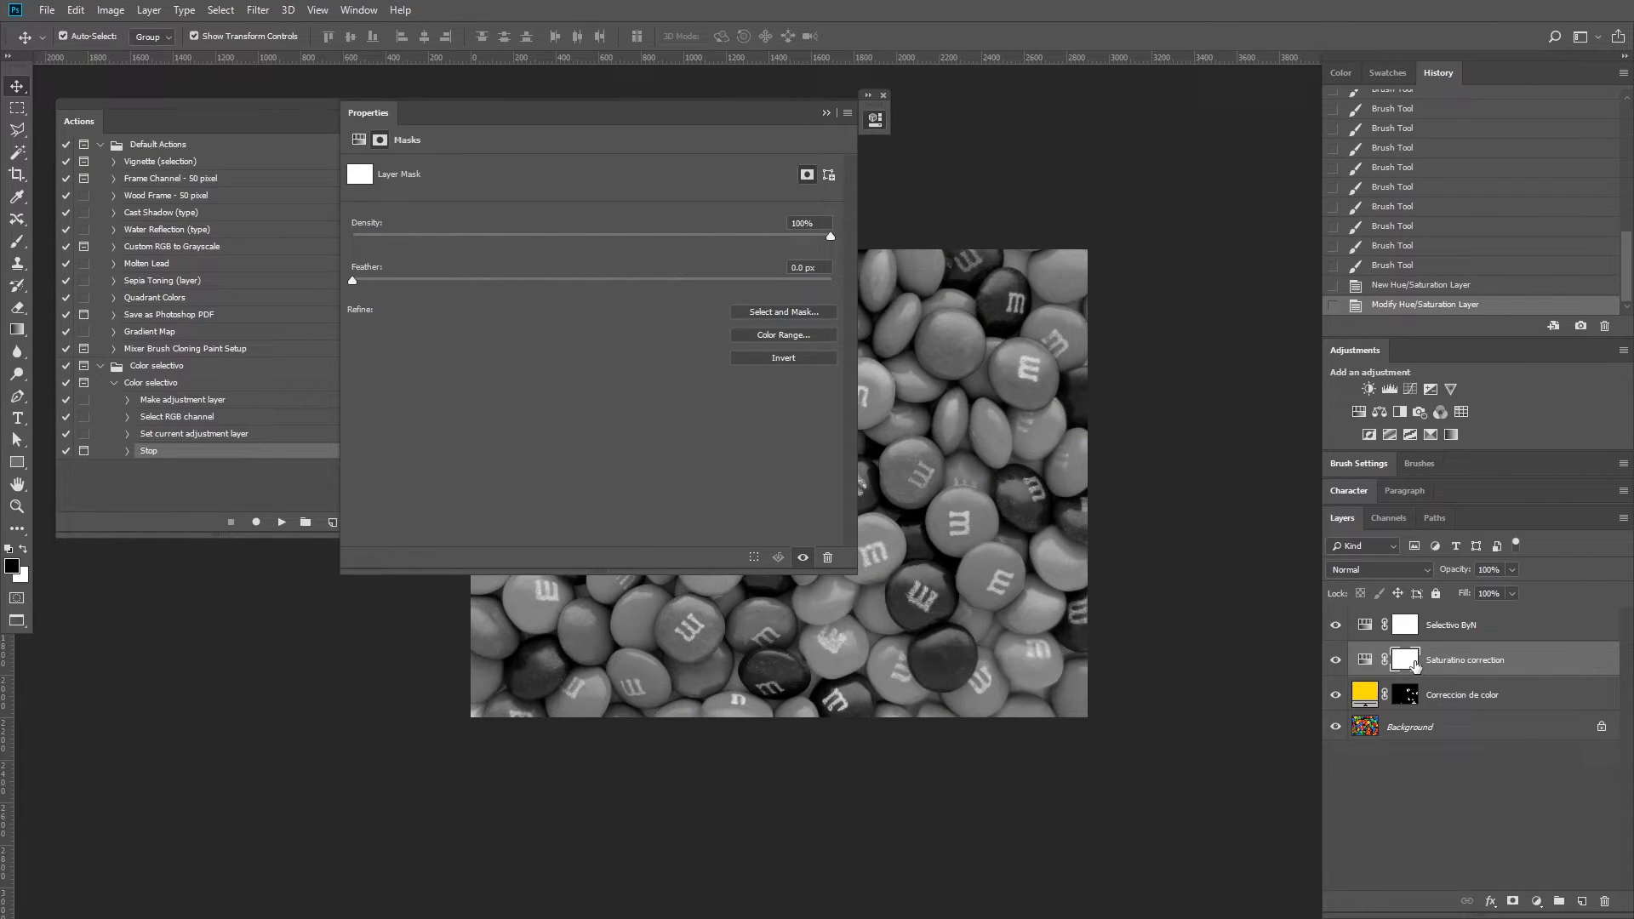
key("ctrl+i")
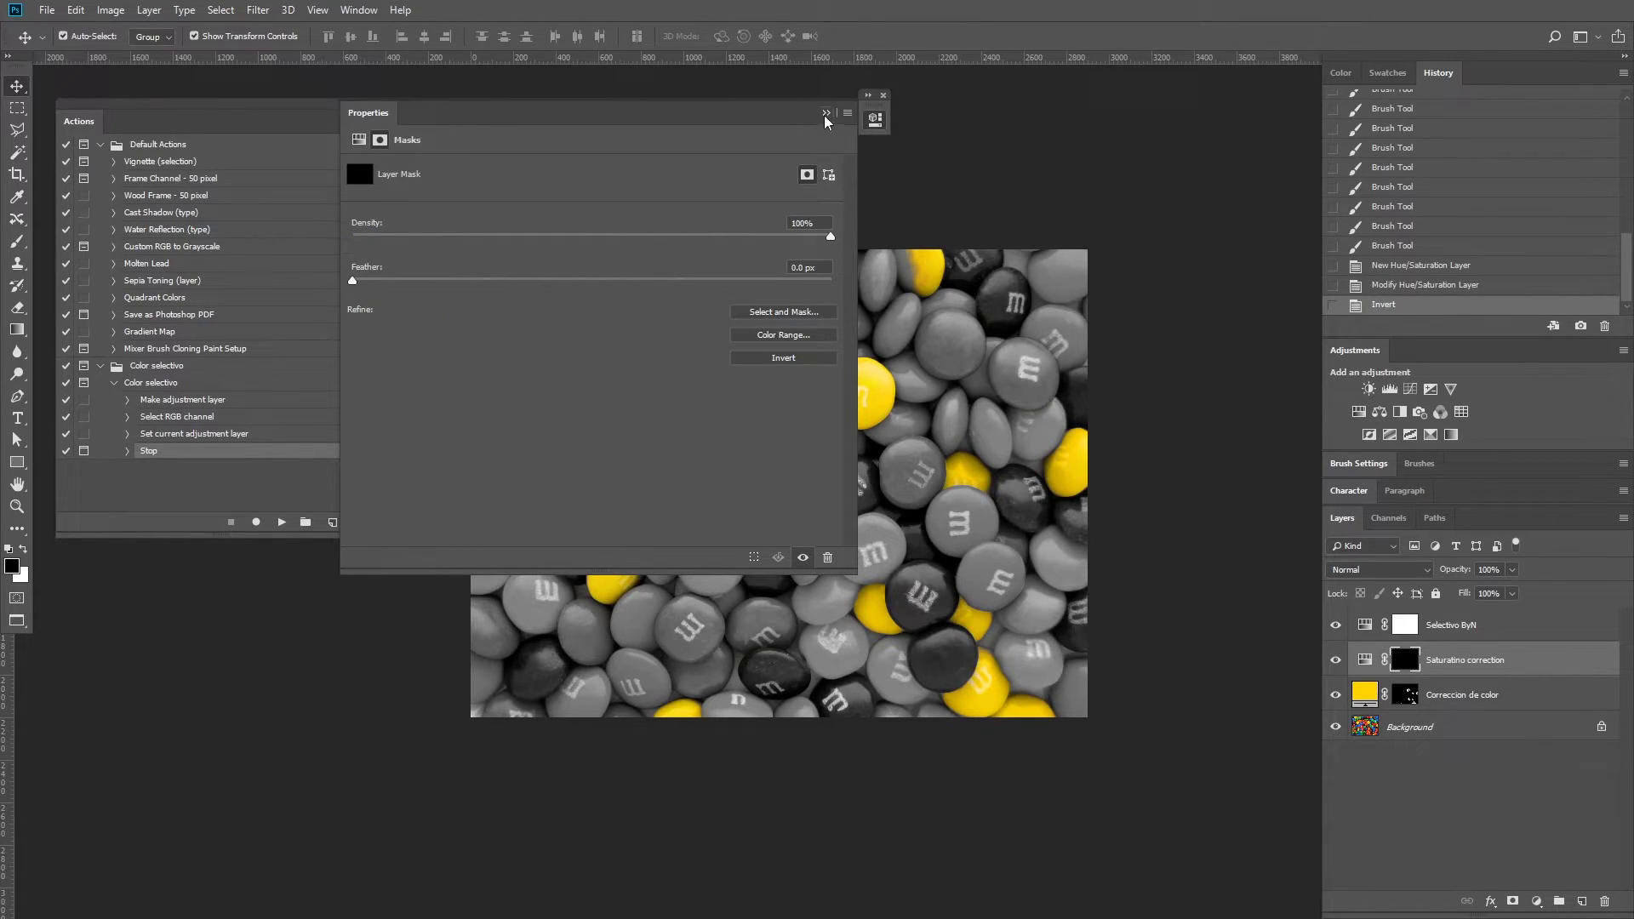
left_click(826, 113)
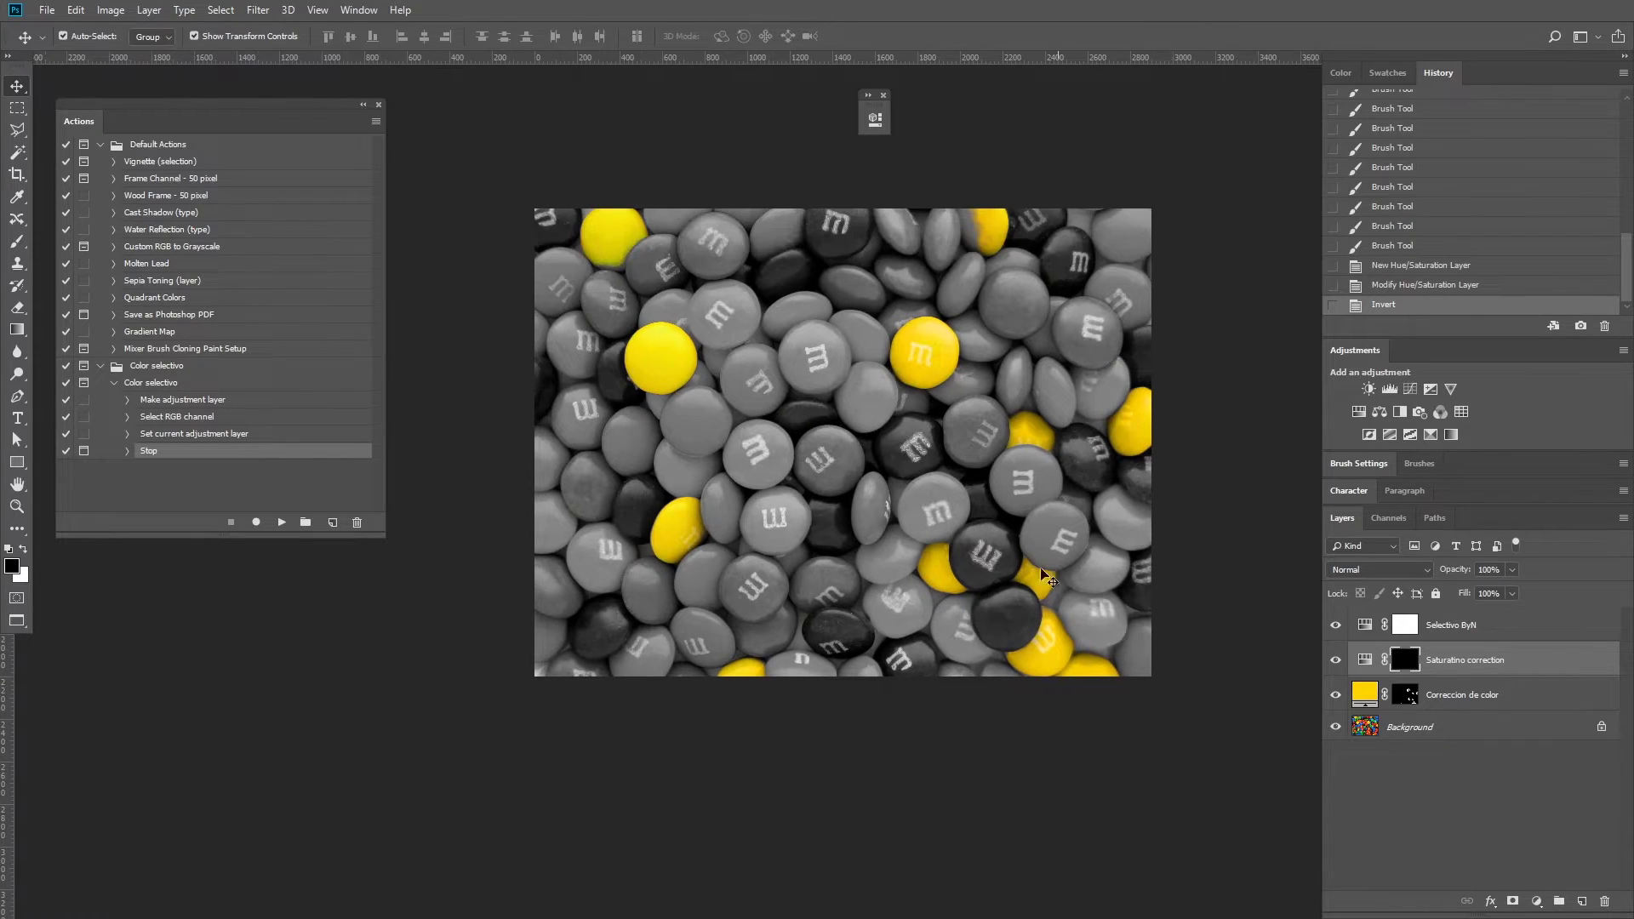
key("b")
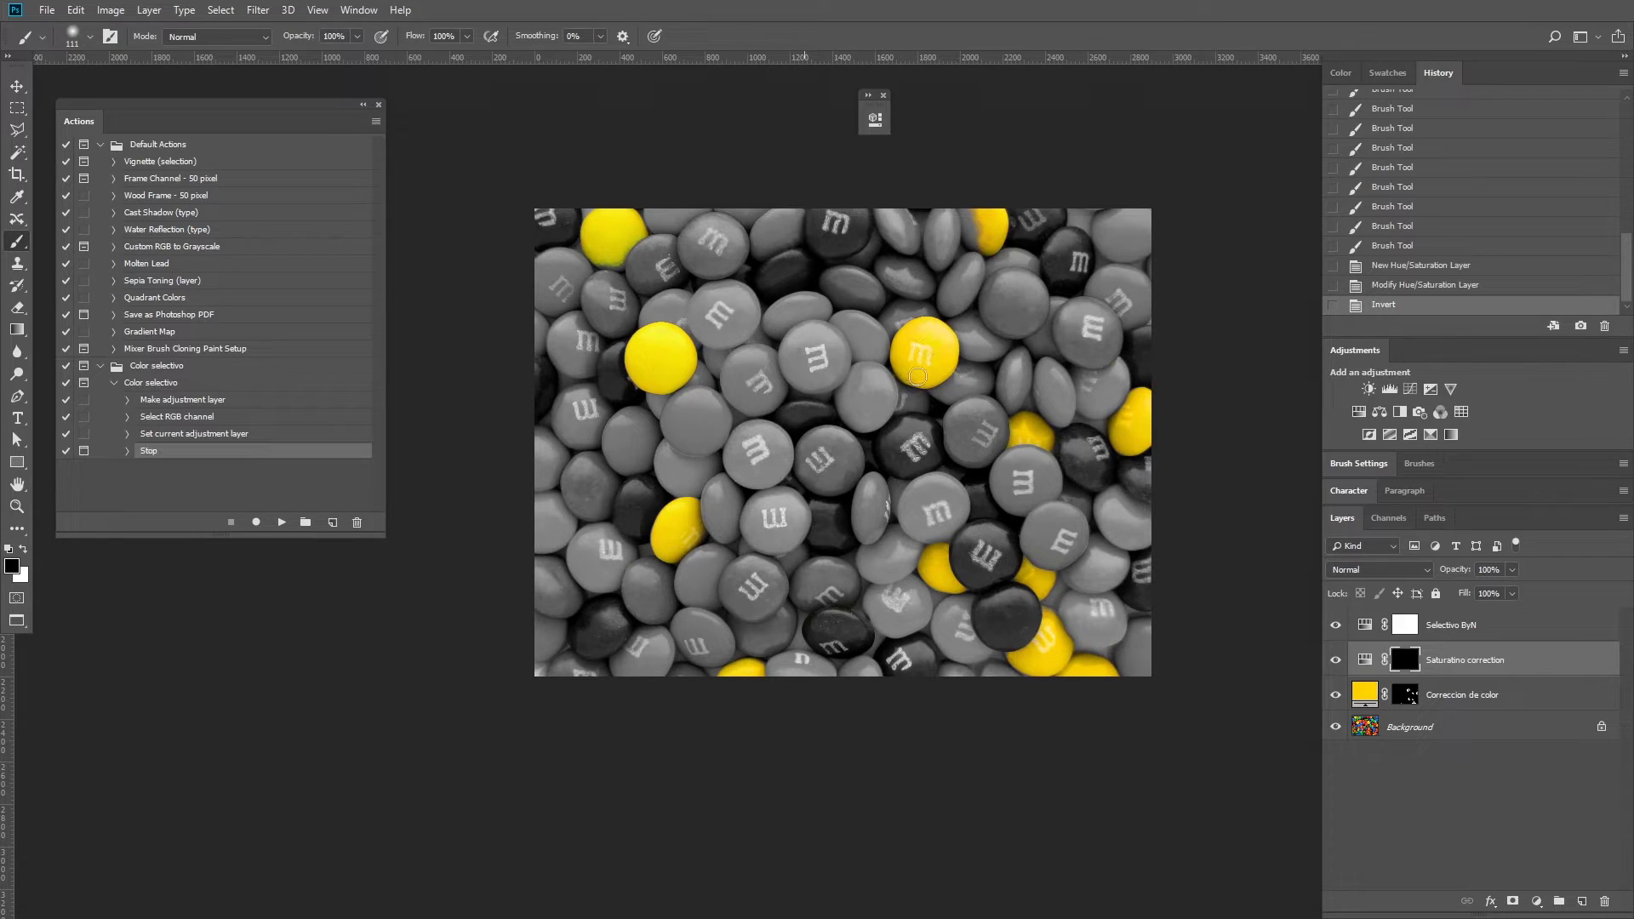
Dab touch-ups on the Saturatino correction mask around the candy edges.
key("x")
left_click_drag(672, 405, 689, 332)
key("ctrl+z")
left_click(1043, 397)
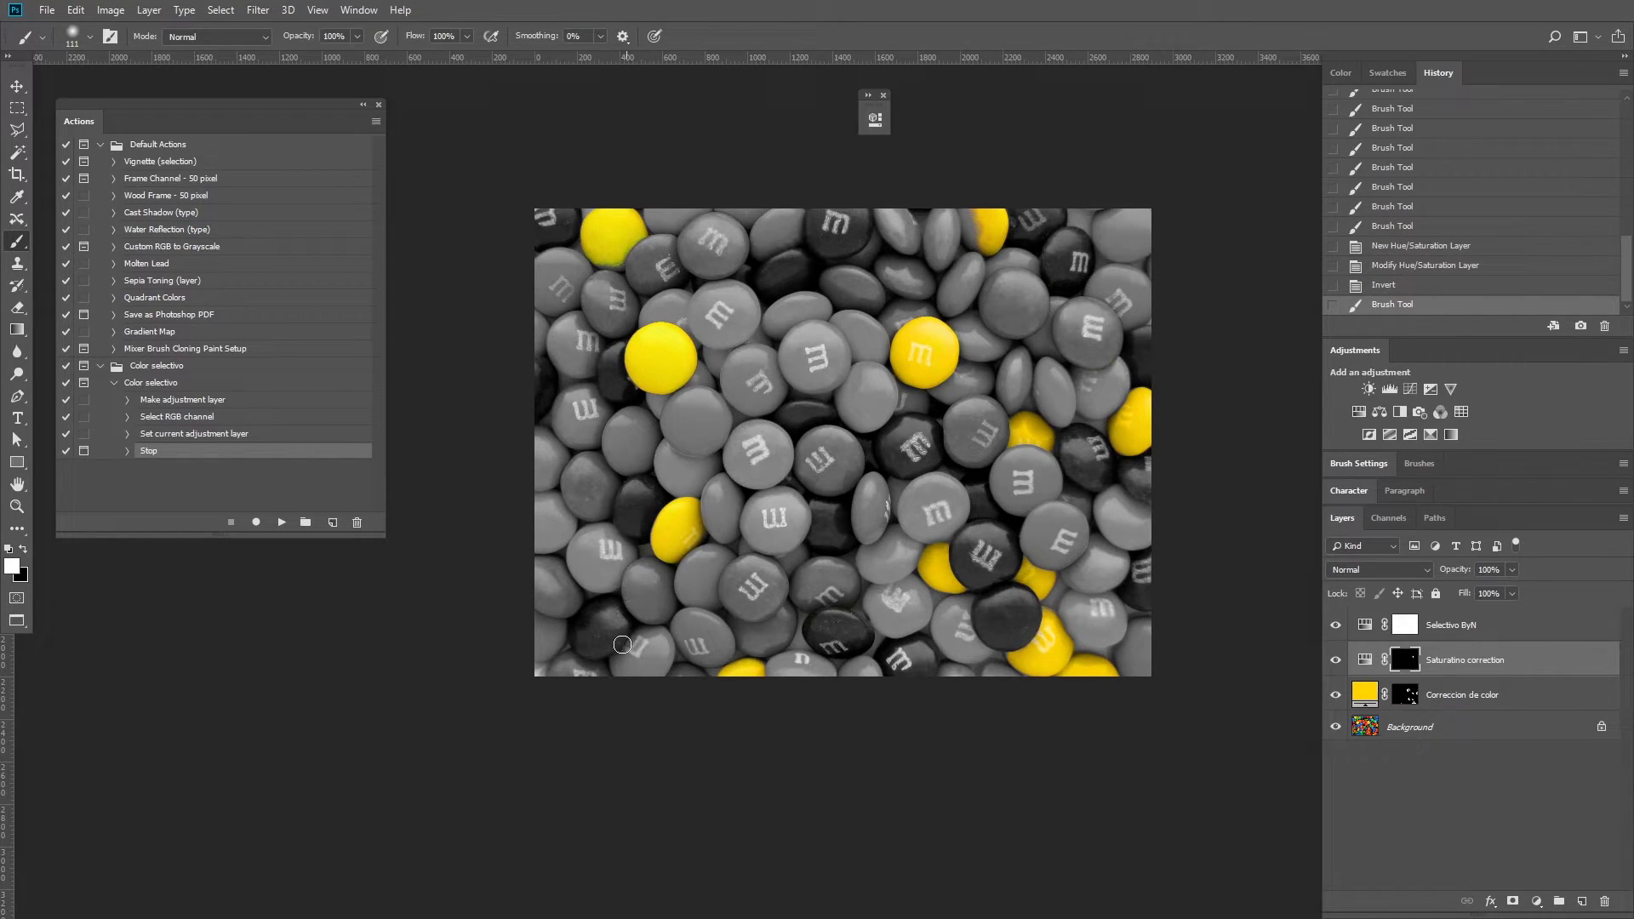
left_click(596, 646)
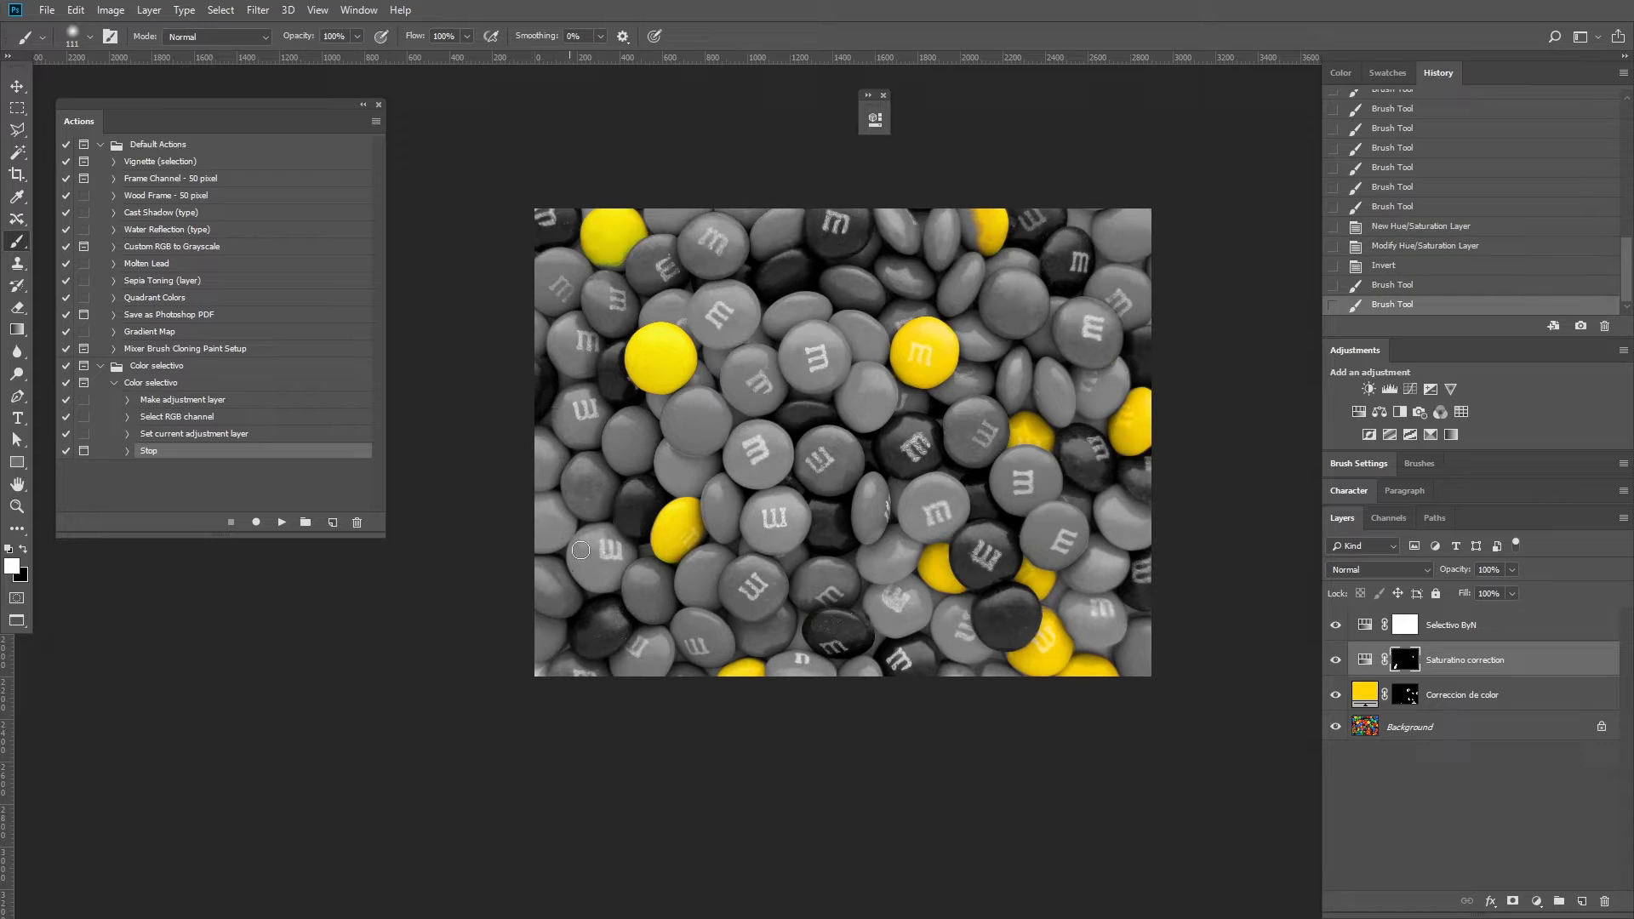
left_click(603, 572)
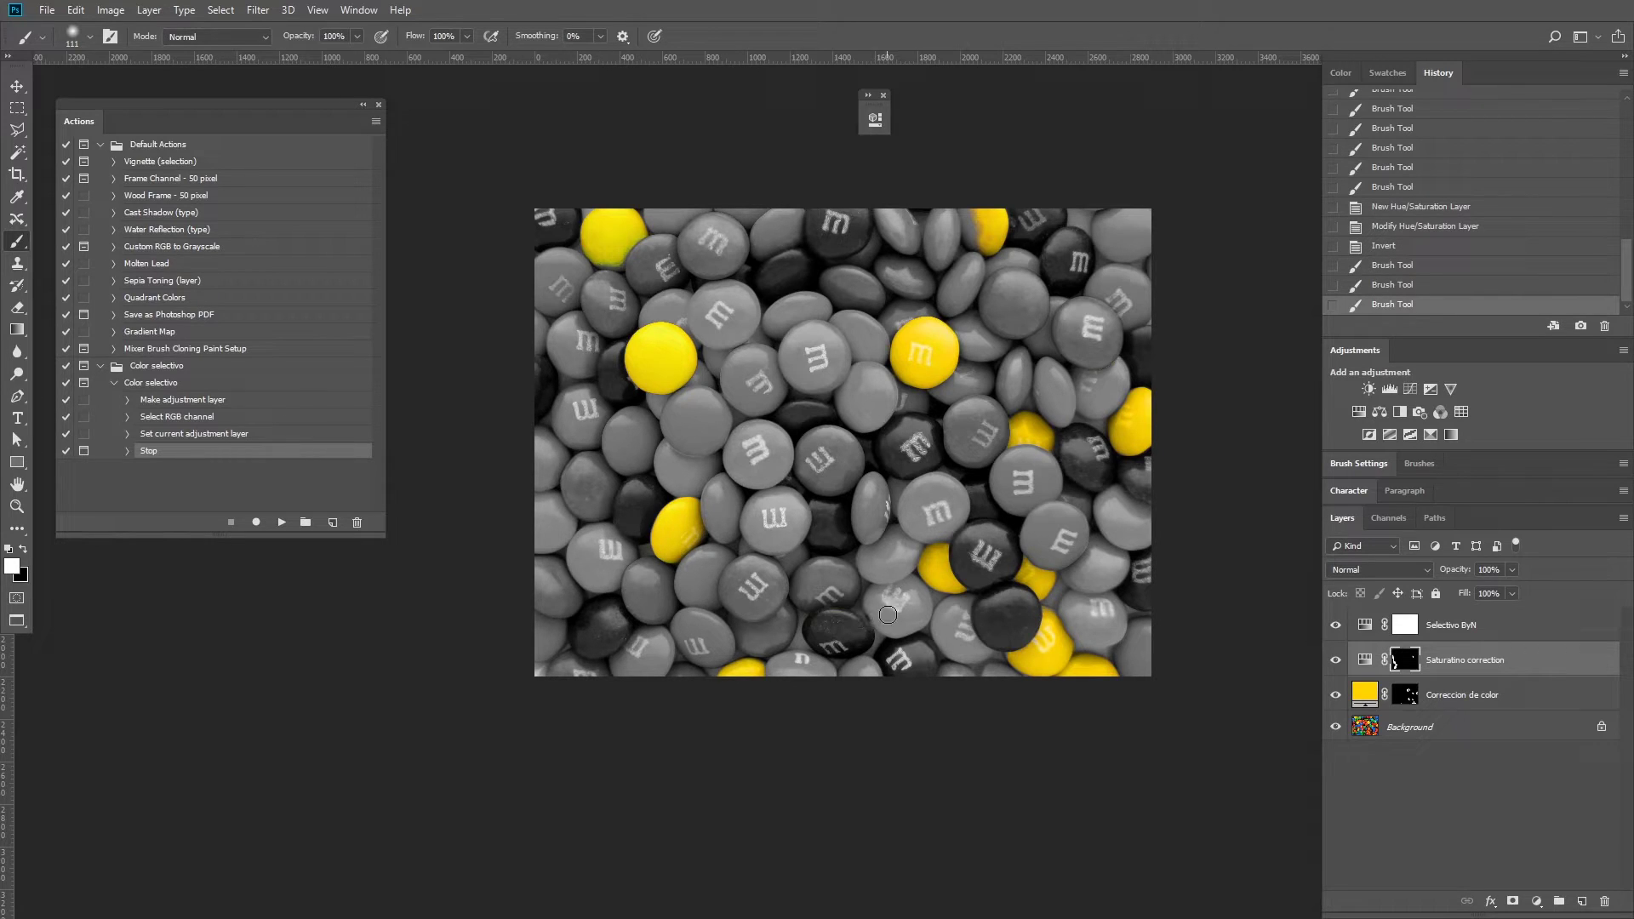
left_click(827, 620)
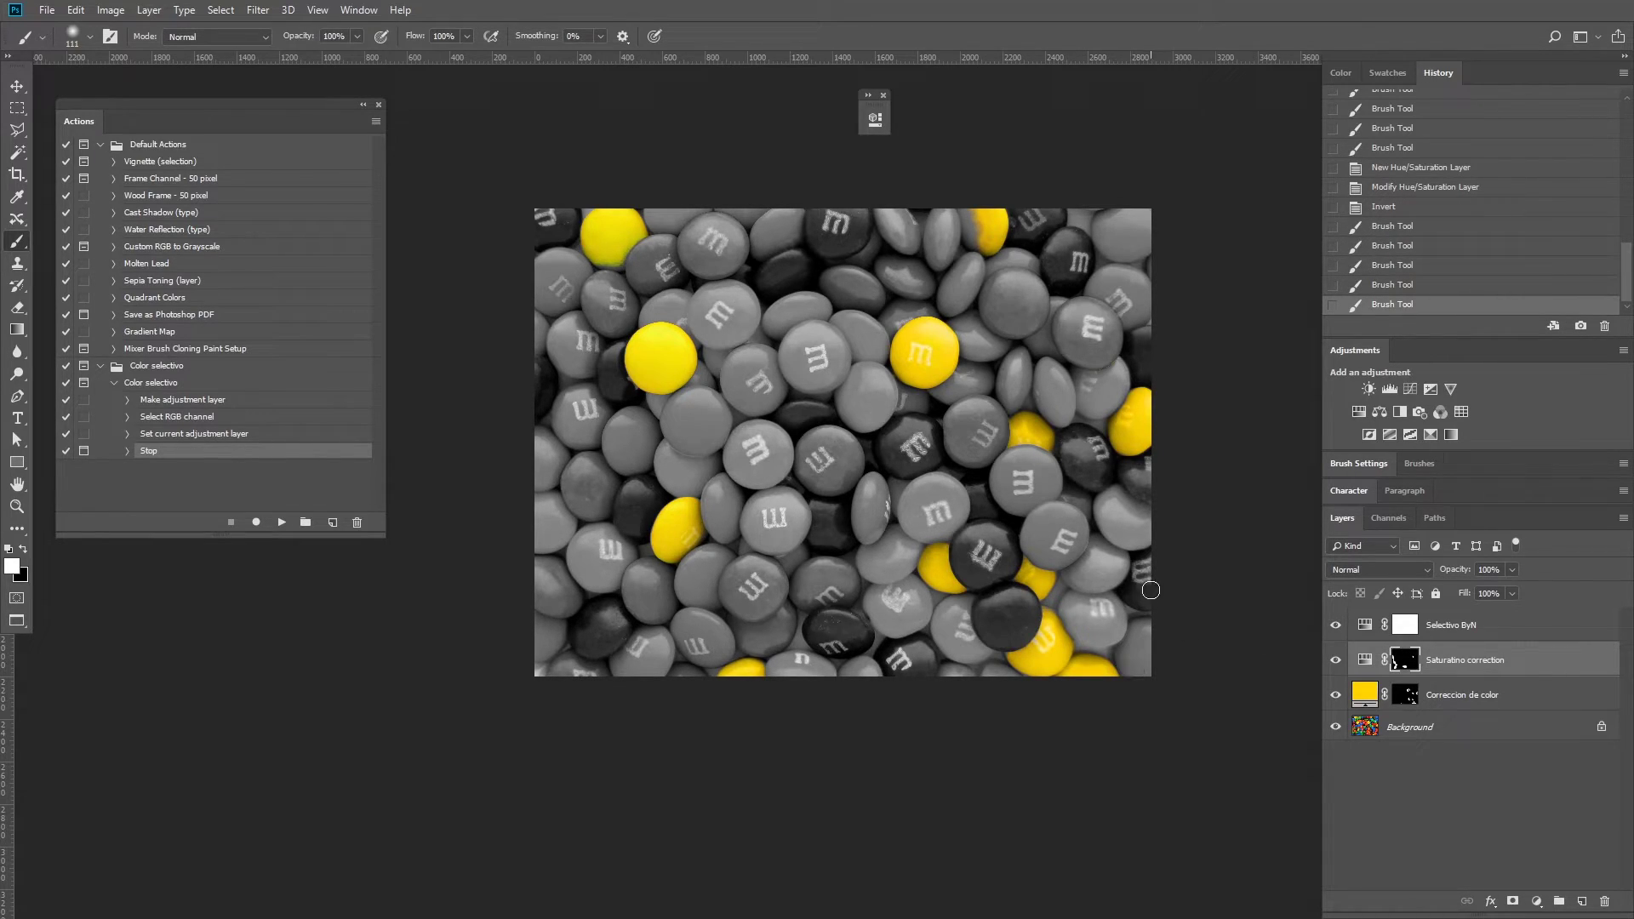
left_click(1144, 499)
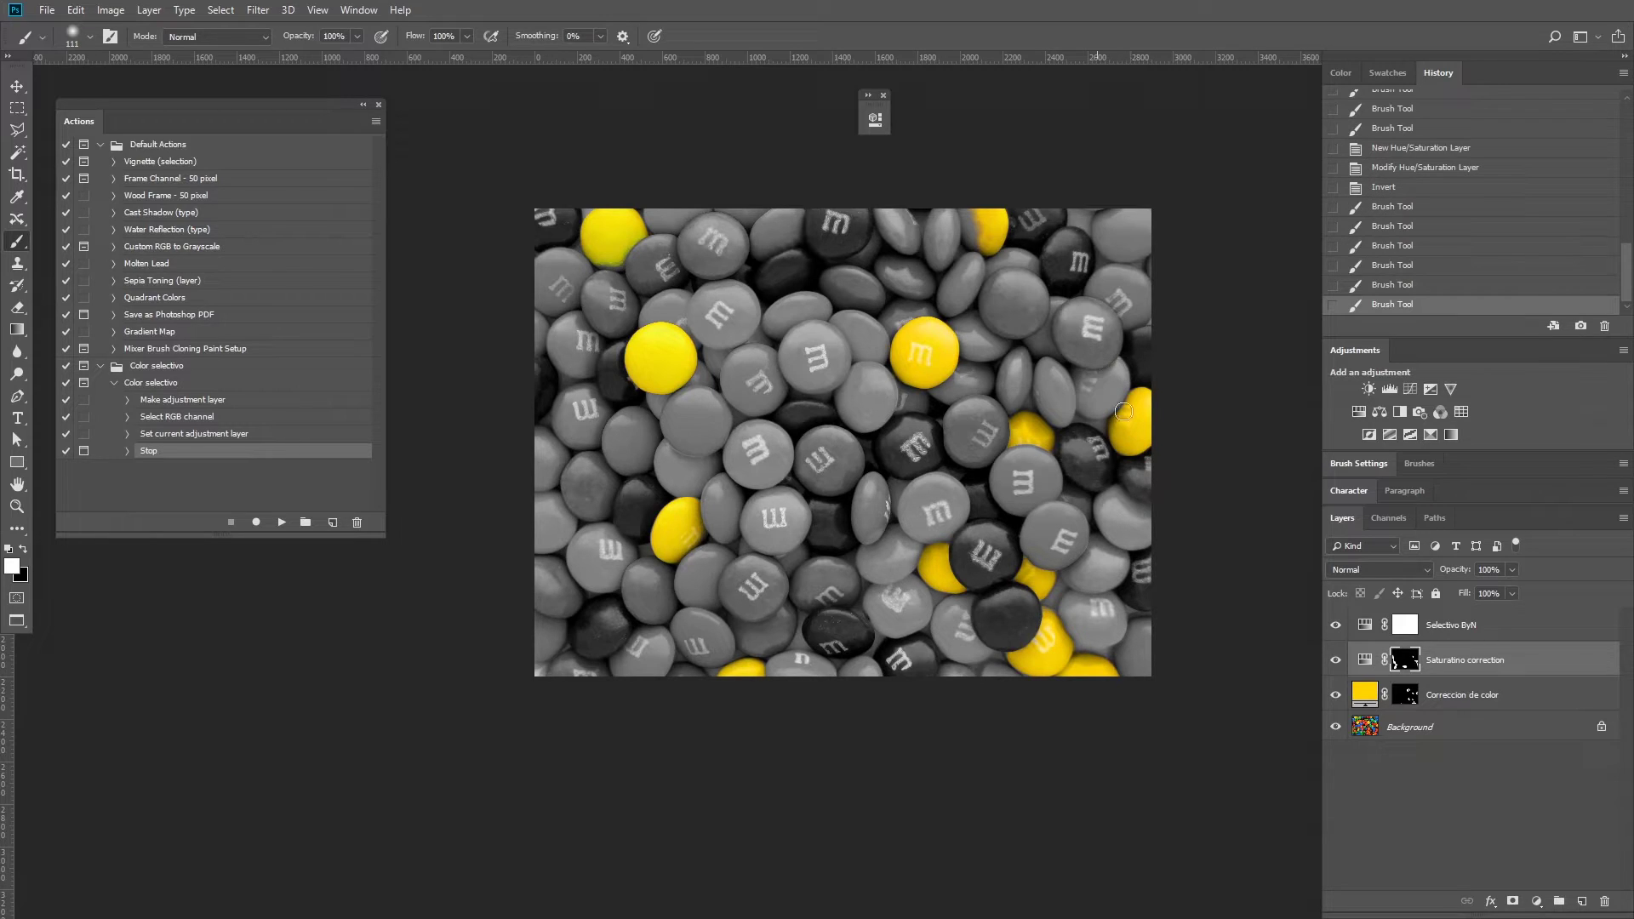
left_click(1079, 238)
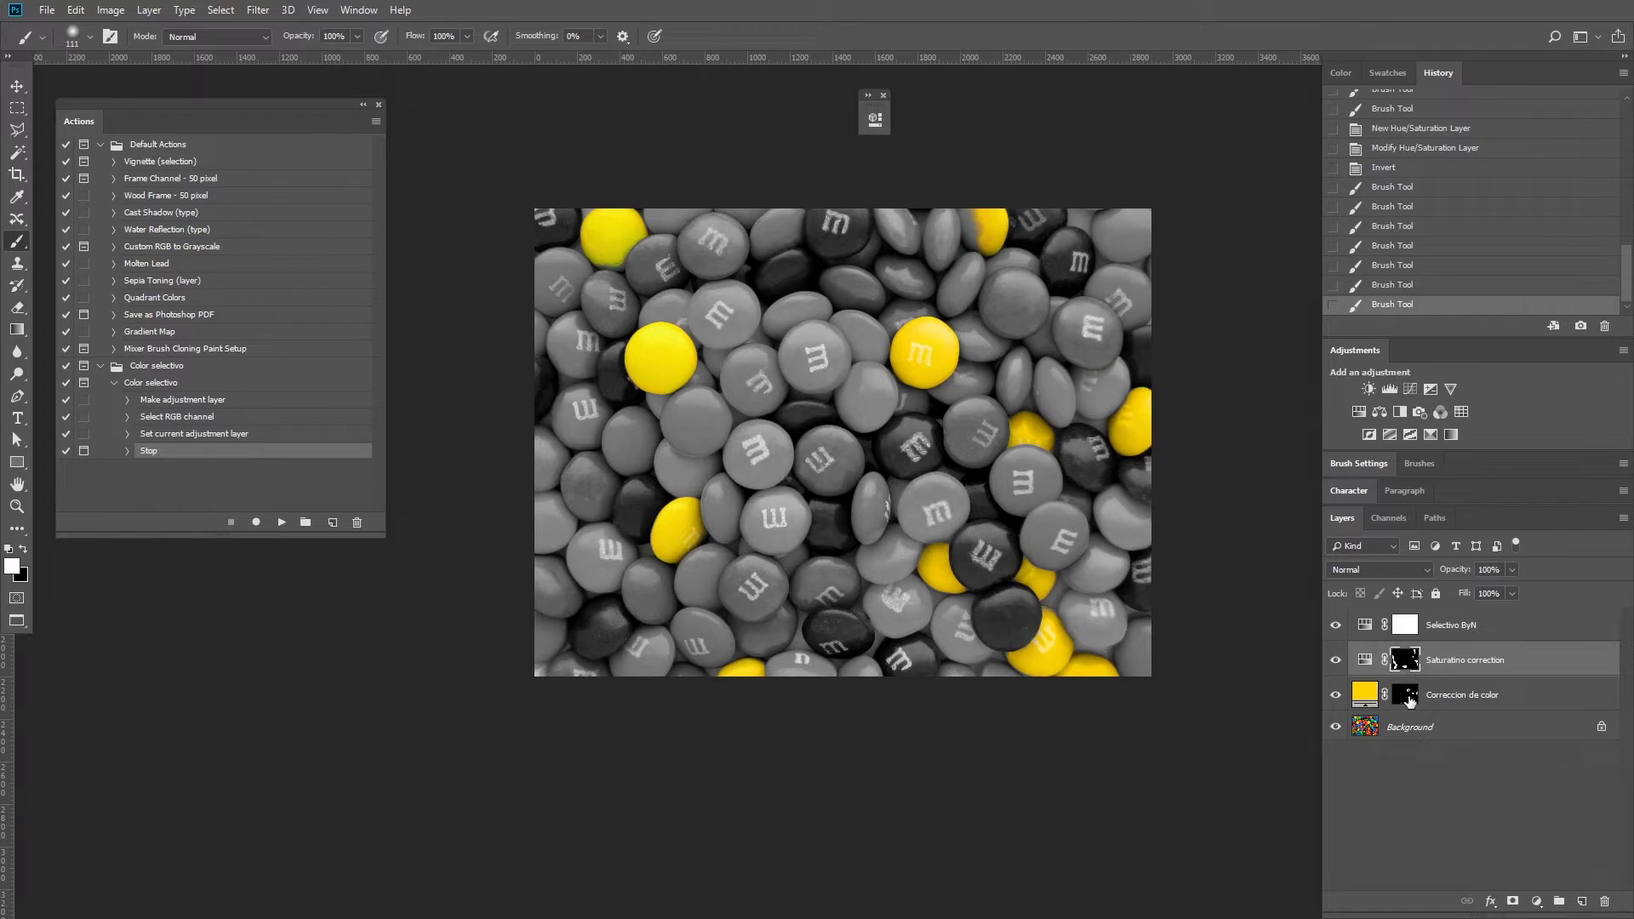
Alternate between both masks, painting more of a candy back to yellow.
left_click(1408, 698)
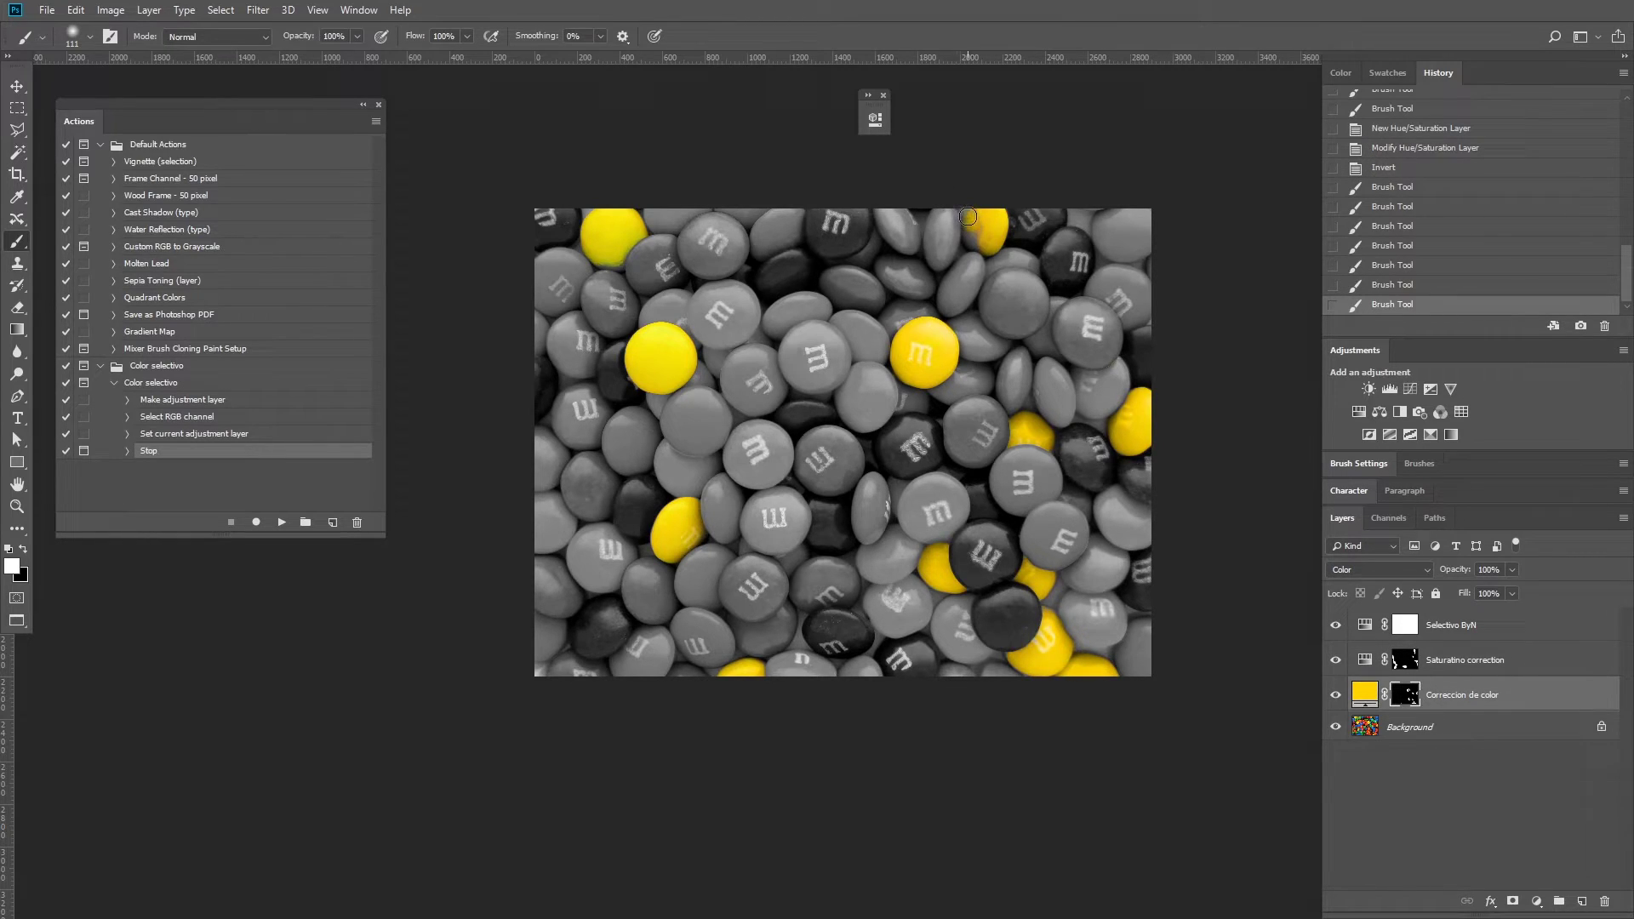
mouse_move(964, 208)
left_mouse_down()
mouse_move(980, 240)
mouse_move(952, 234)
mouse_move(954, 211)
left_mouse_up()
left_click(1405, 661)
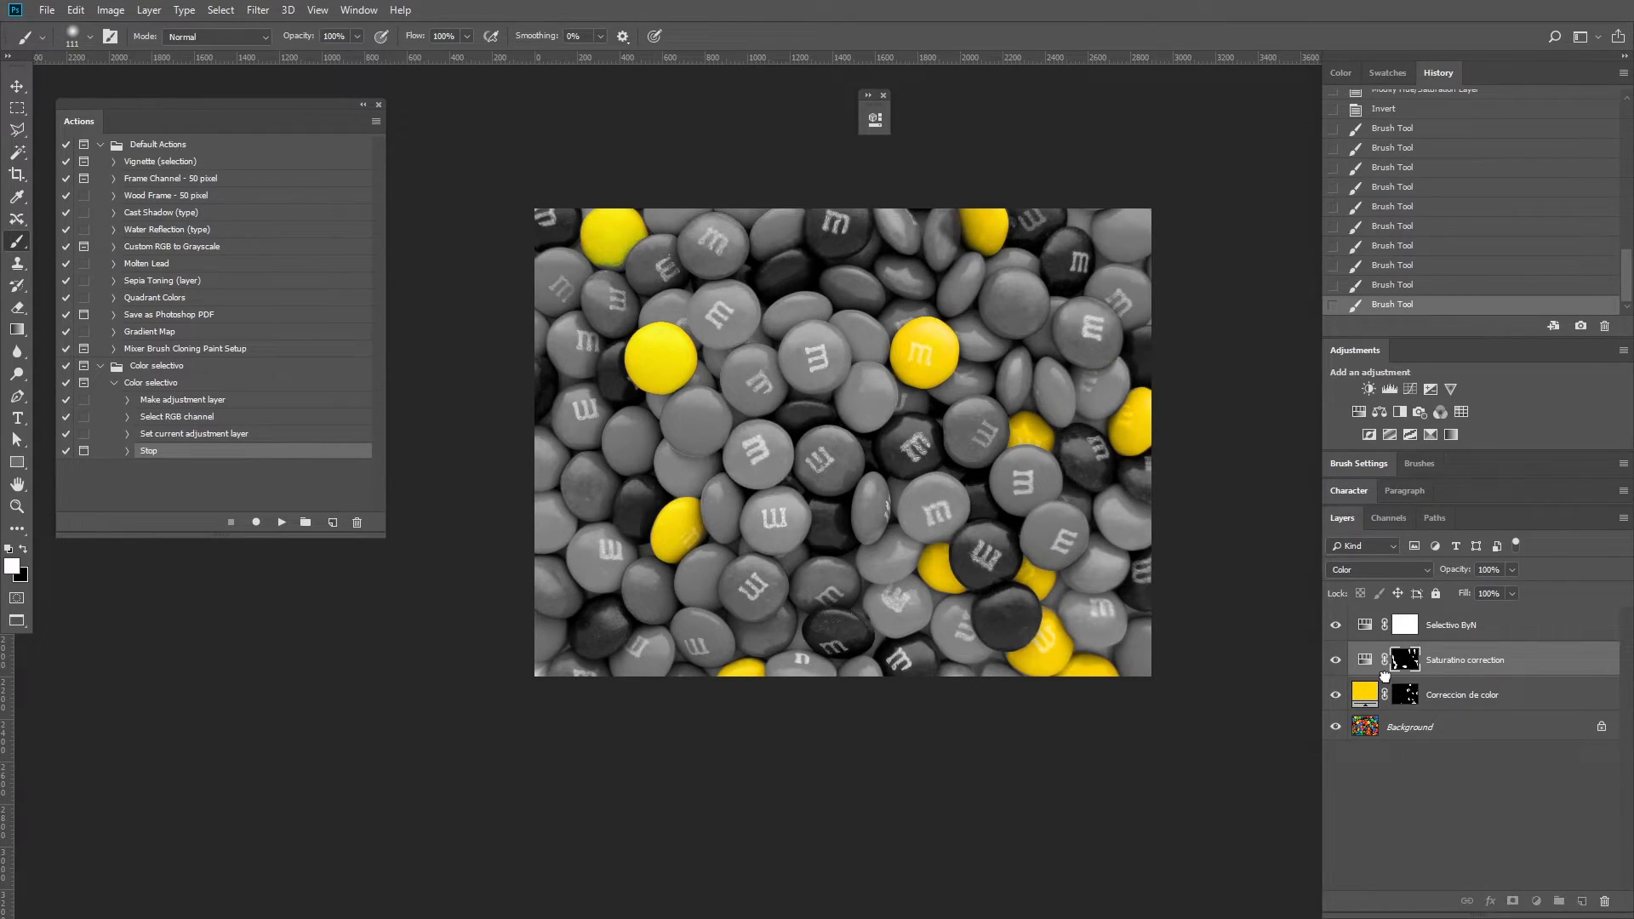
key("alt+bracketleft")
key("x")
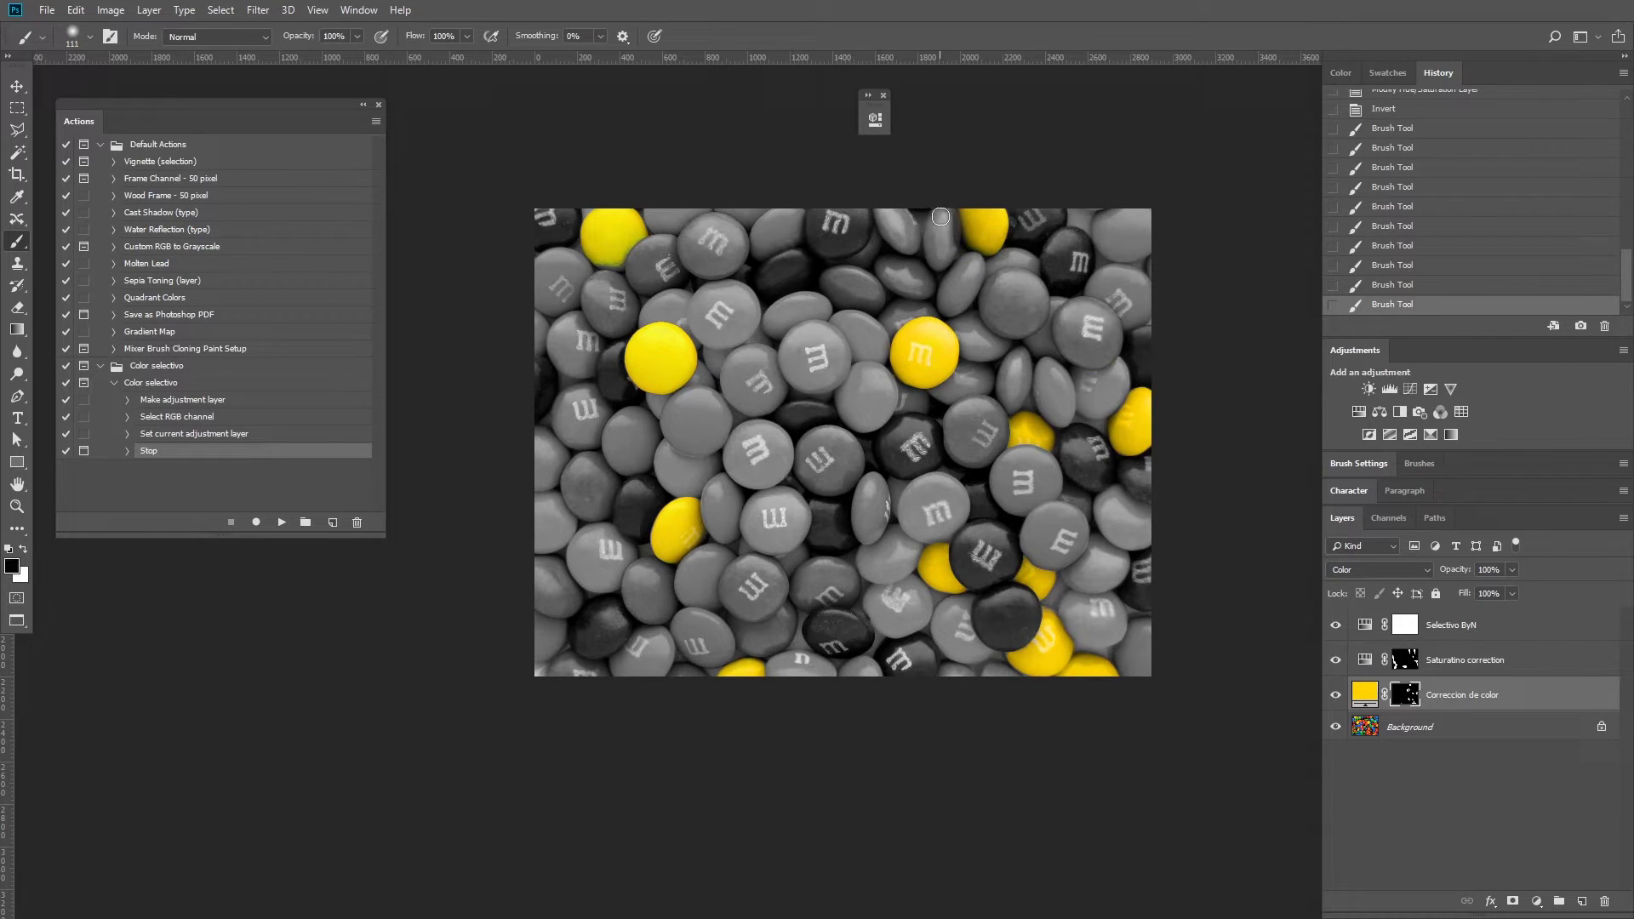
left_click(959, 259)
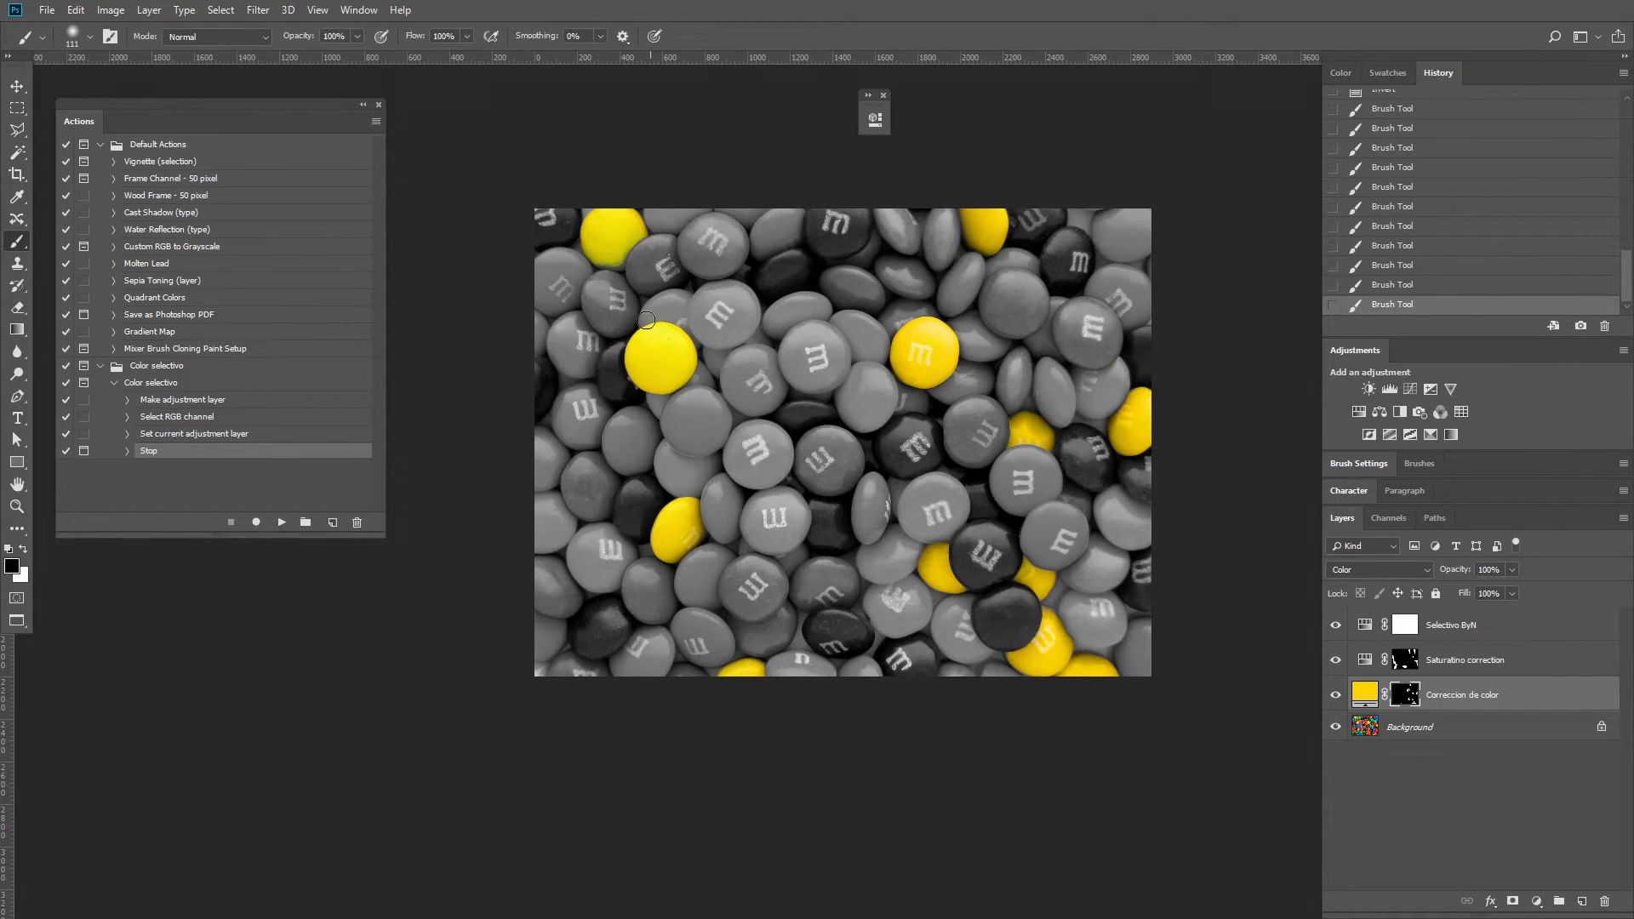
left_click(1406, 663)
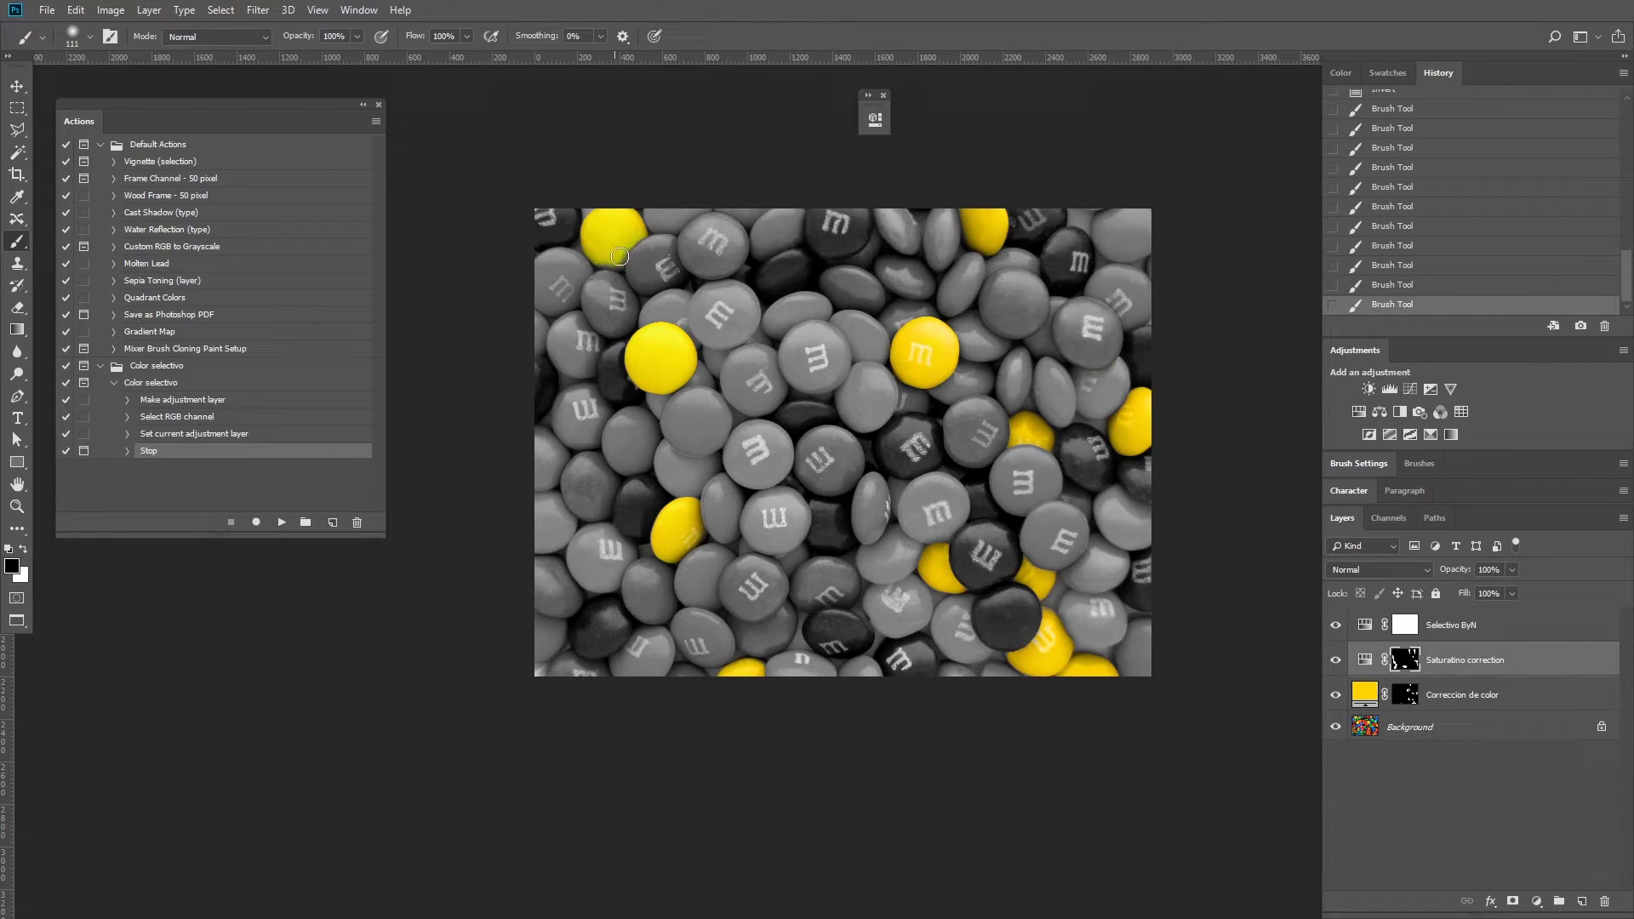
left_click(1406, 695)
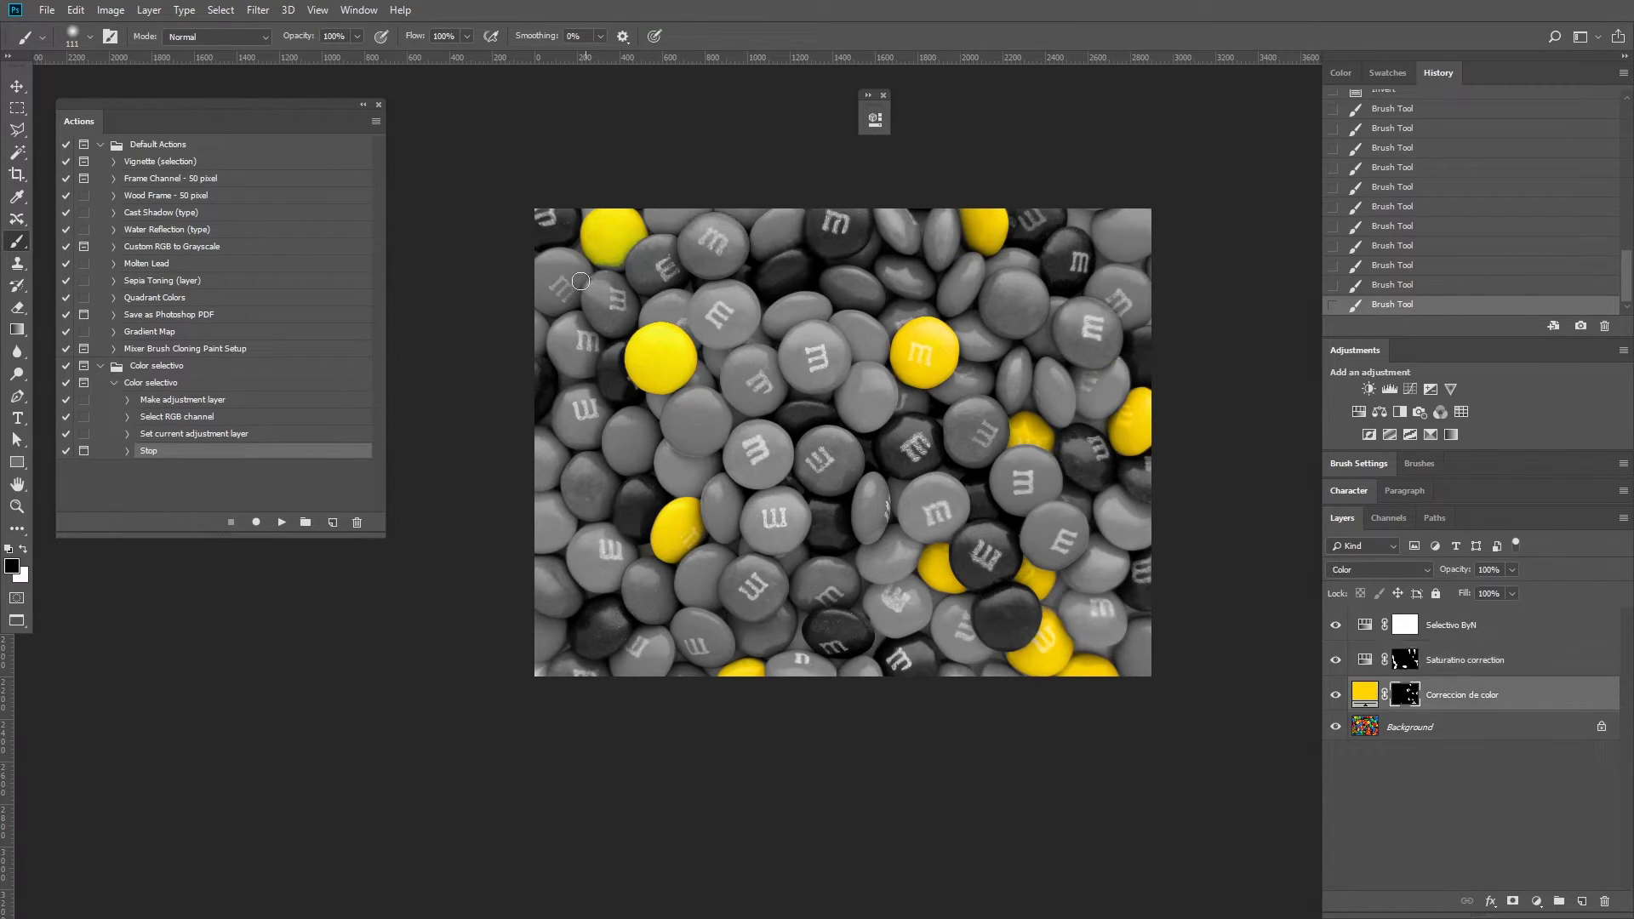
Restore yellow to the partly grey right-hand candies on the Correccion de color mask.
key("x")
left_click_drag(612, 265, 614, 238)
mouse_move(612, 277)
left_mouse_down()
mouse_move(650, 250)
mouse_move(740, 256)
left_mouse_up()
left_click(1402, 660)
left_click(1407, 695)
key("x")
key("v")
key("ctrl+minus")
Toggle the adjustment layers to compare with the original, then select Selectivo ByN.
key("ctrl+plus")
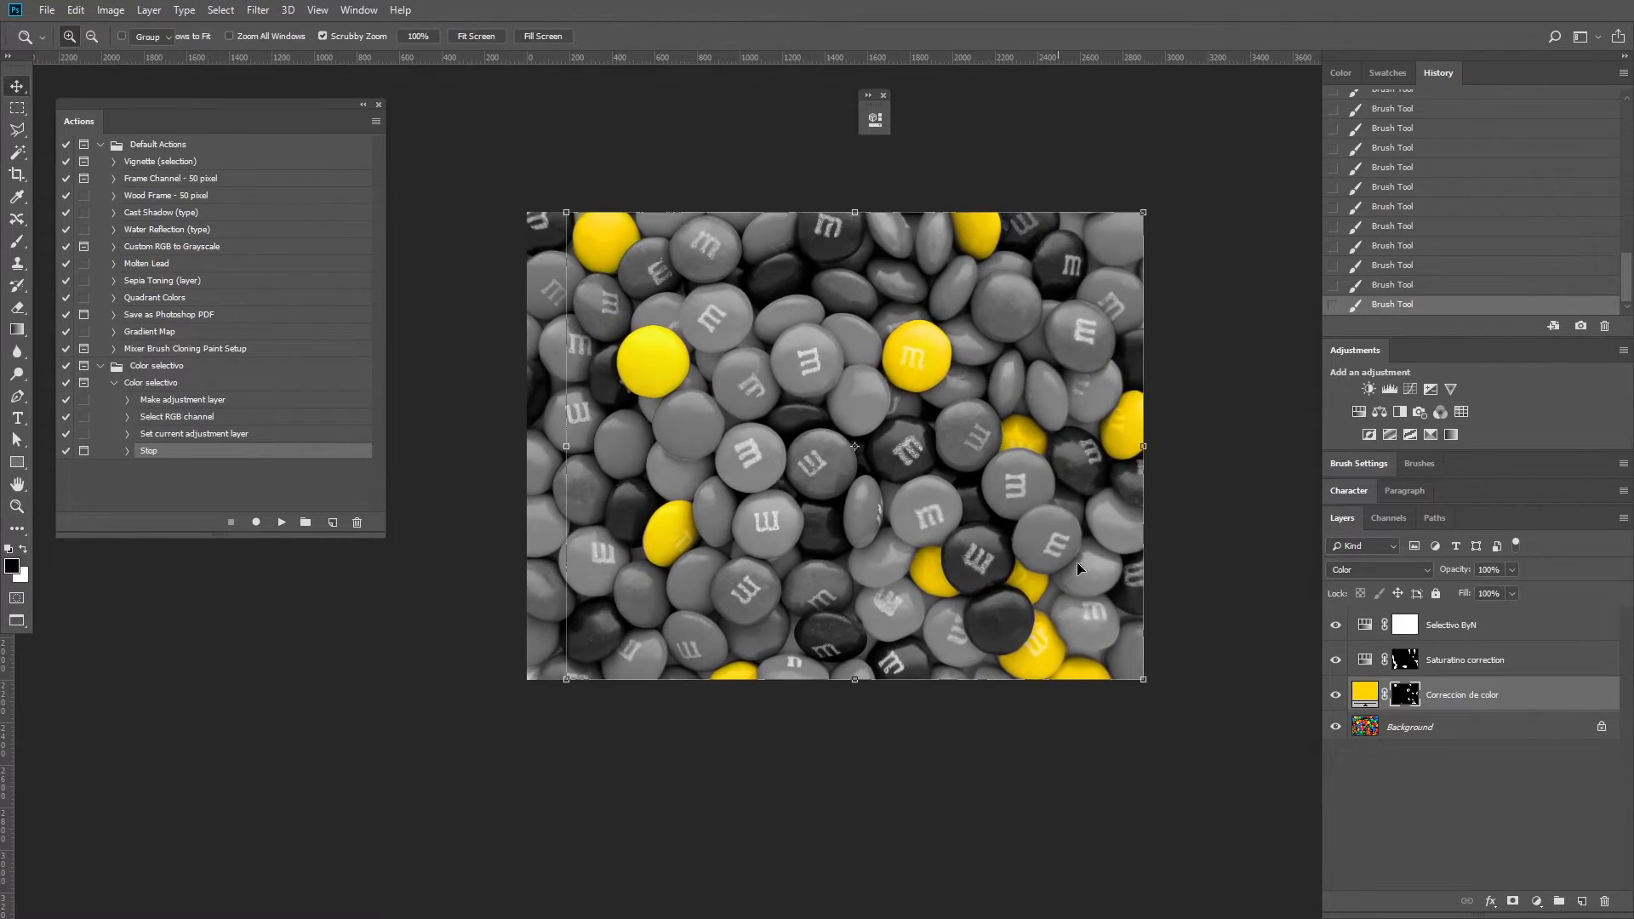
left_click(1166, 802)
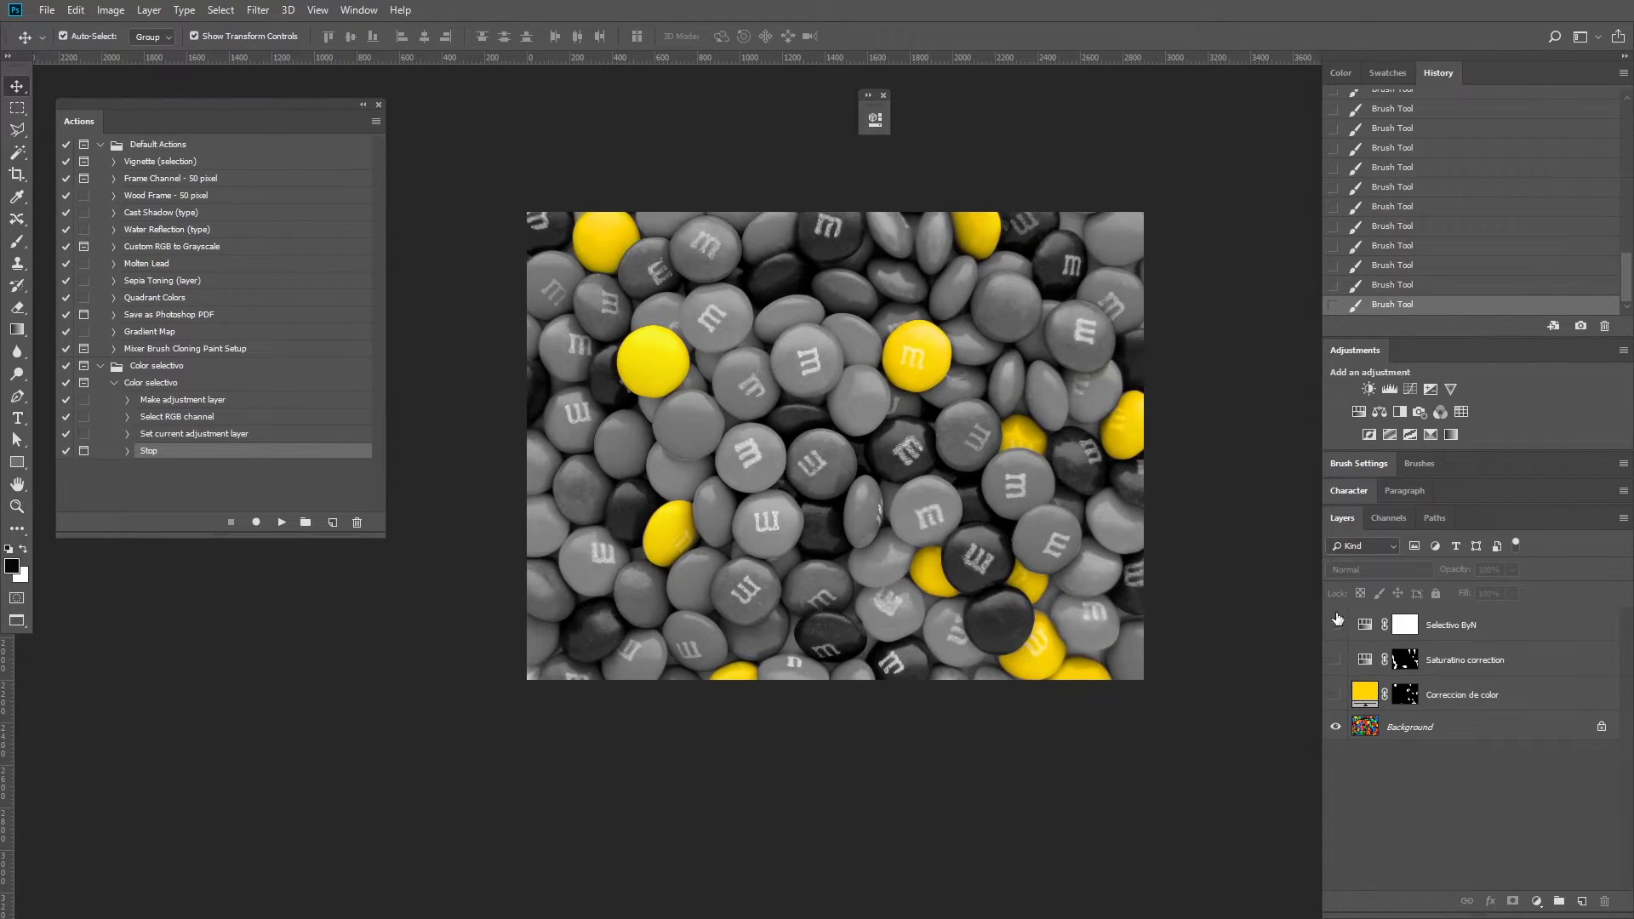
left_click(1335, 625)
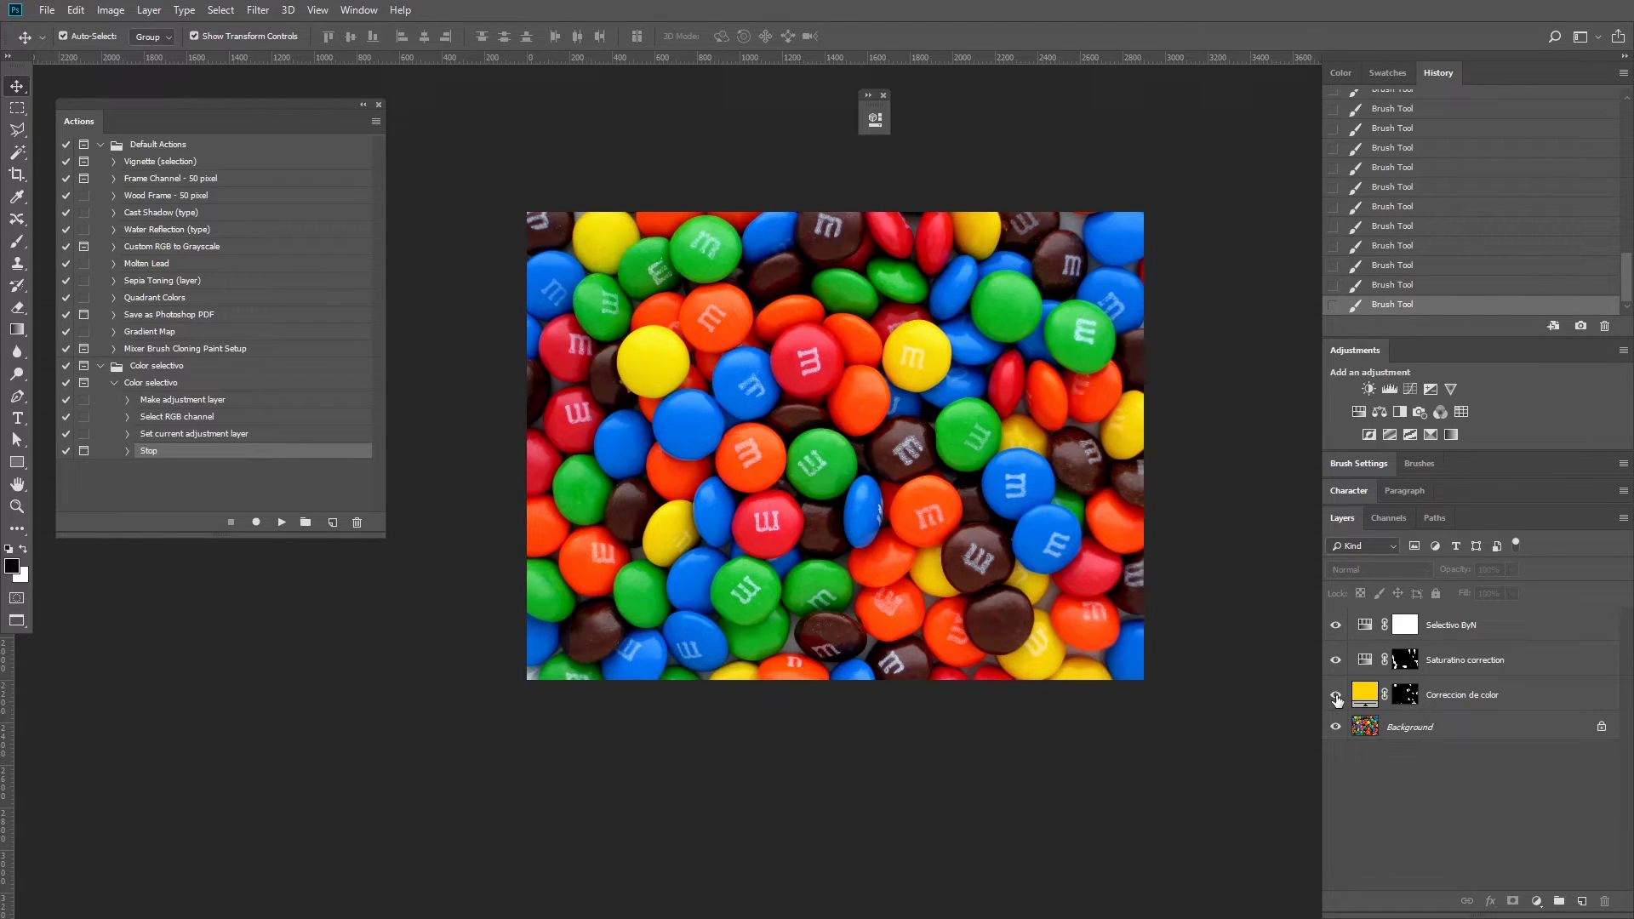
mouse_move(1336, 696)
left_mouse_down()
mouse_move(1336, 626)
mouse_move(1334, 696)
left_mouse_up()
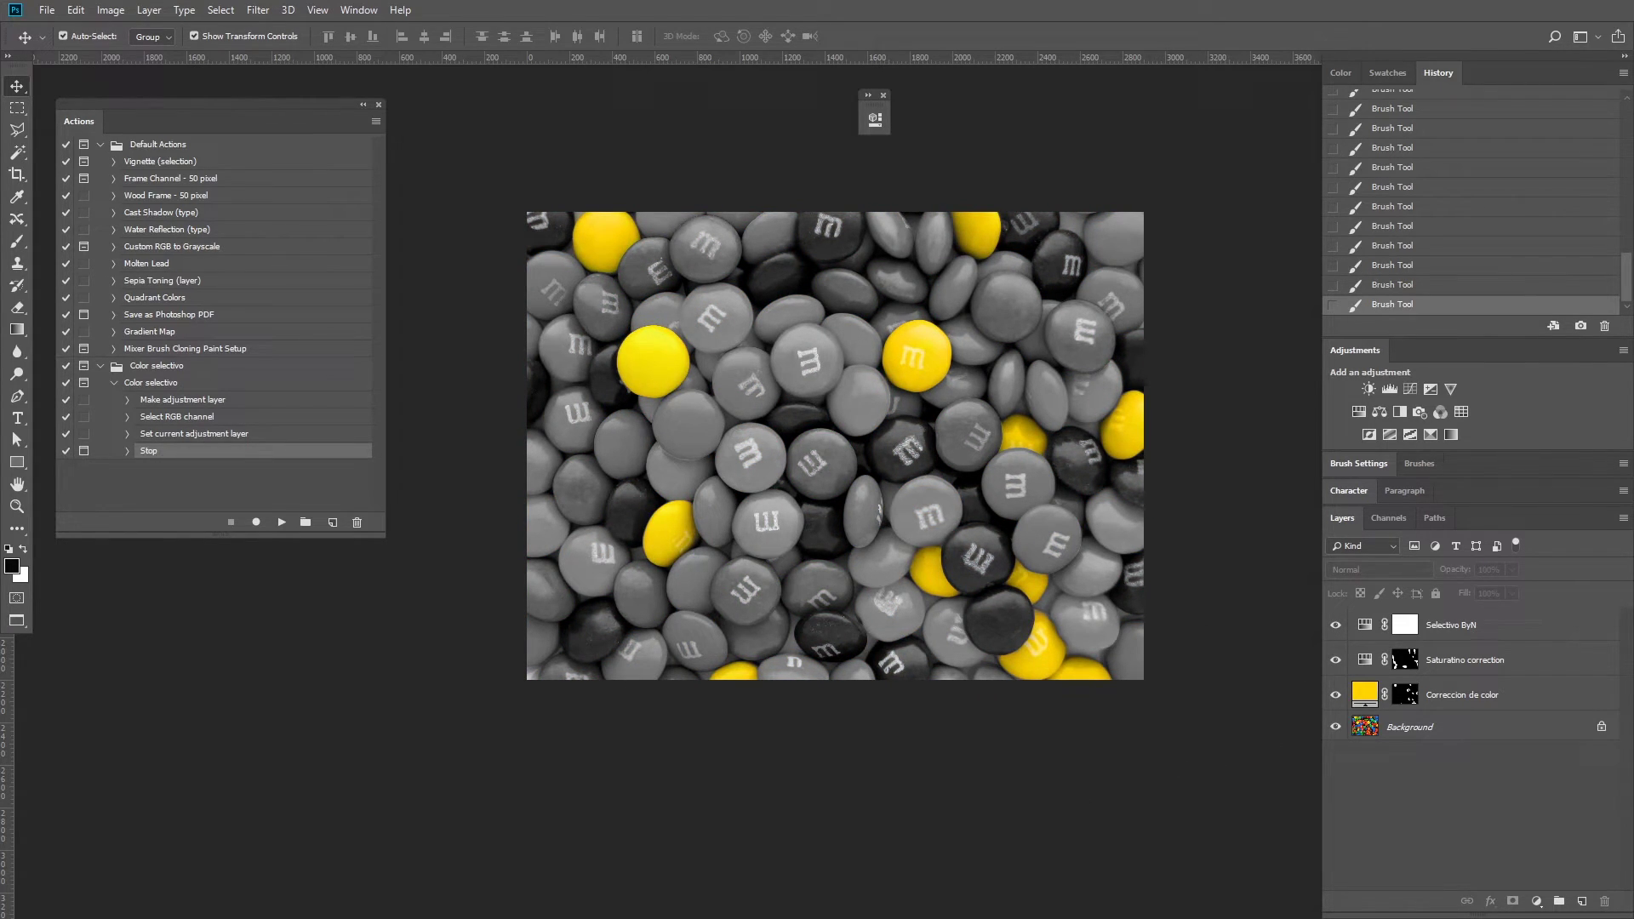
left_click(1479, 628)
left_click(149, 10)
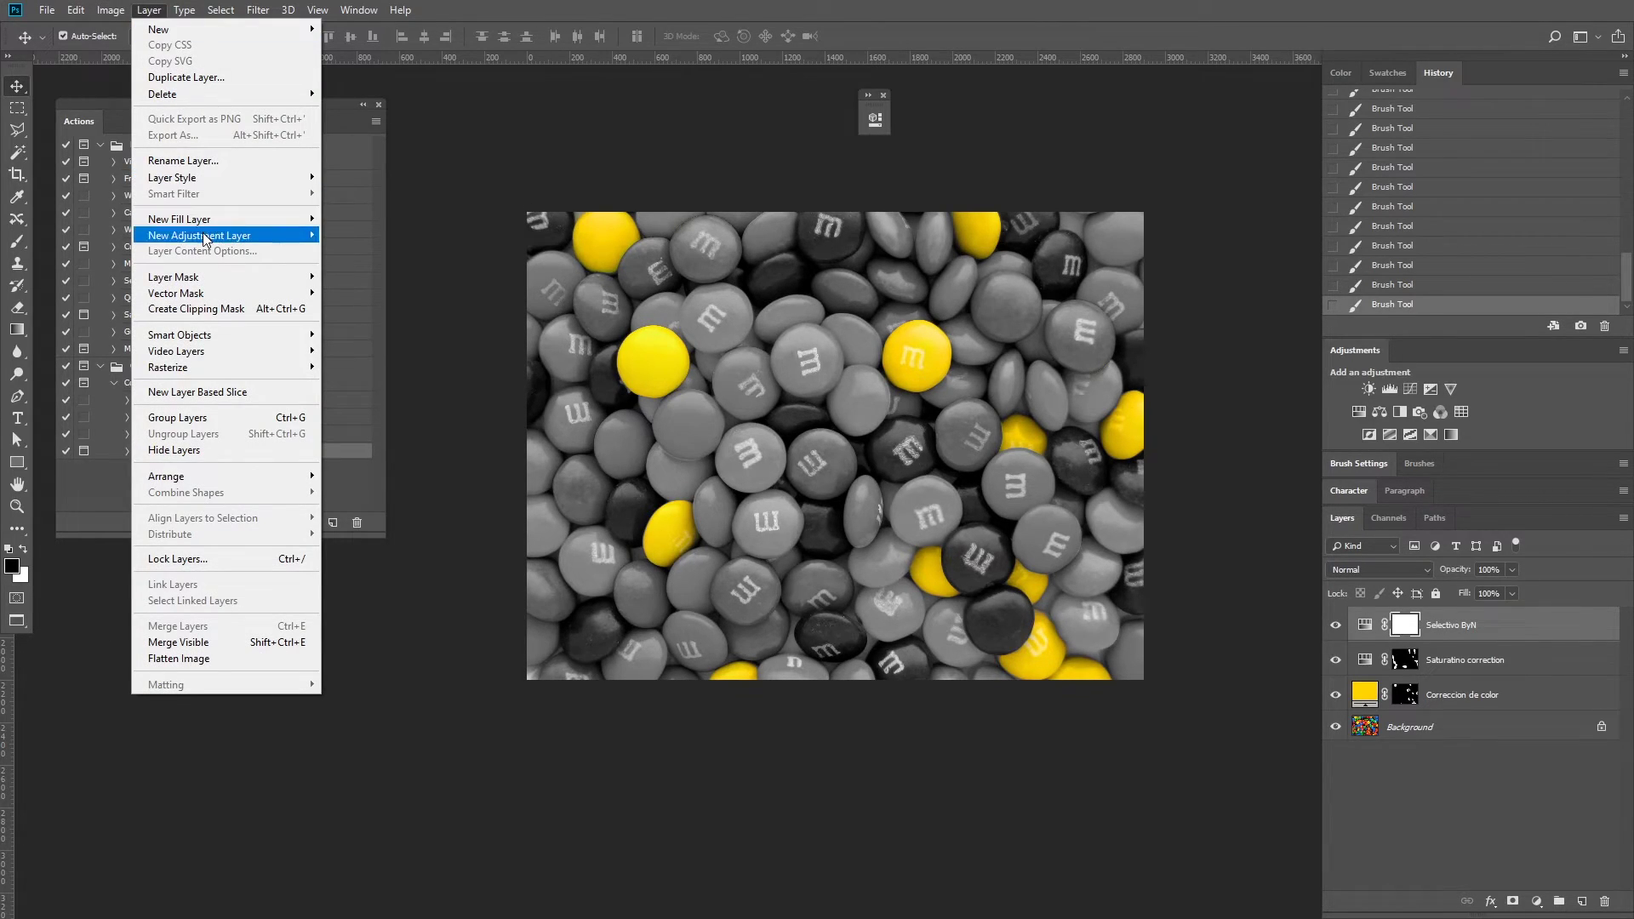
mouse_move(199, 235)
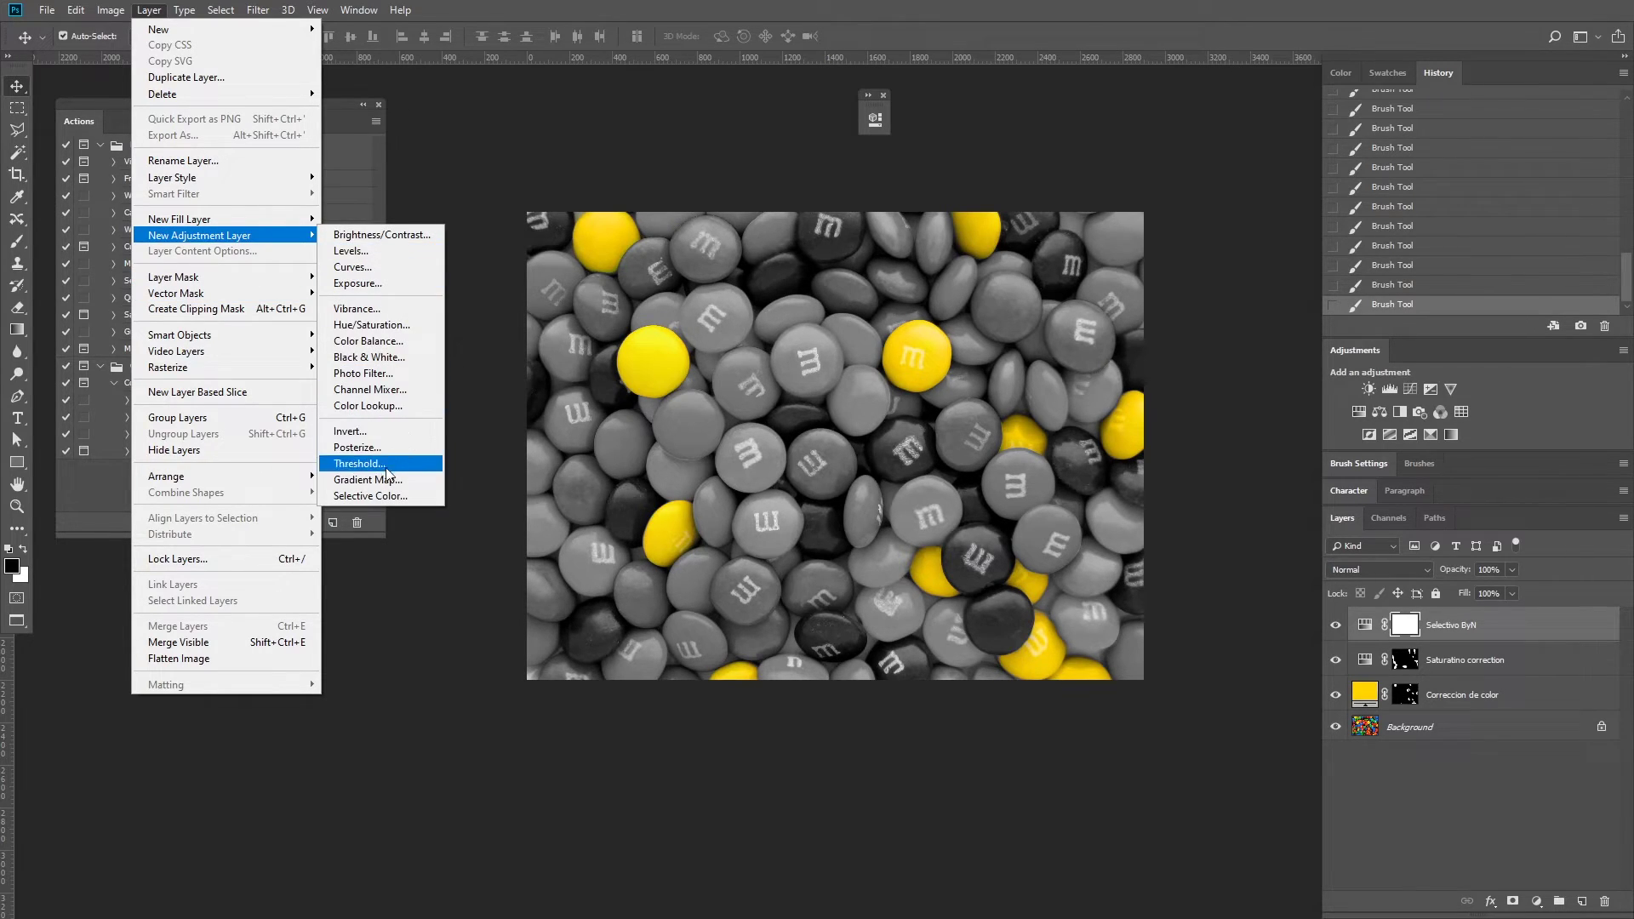
Add a Gradient Map adjustment layer named 'Contraste general'.
left_click(367, 479)
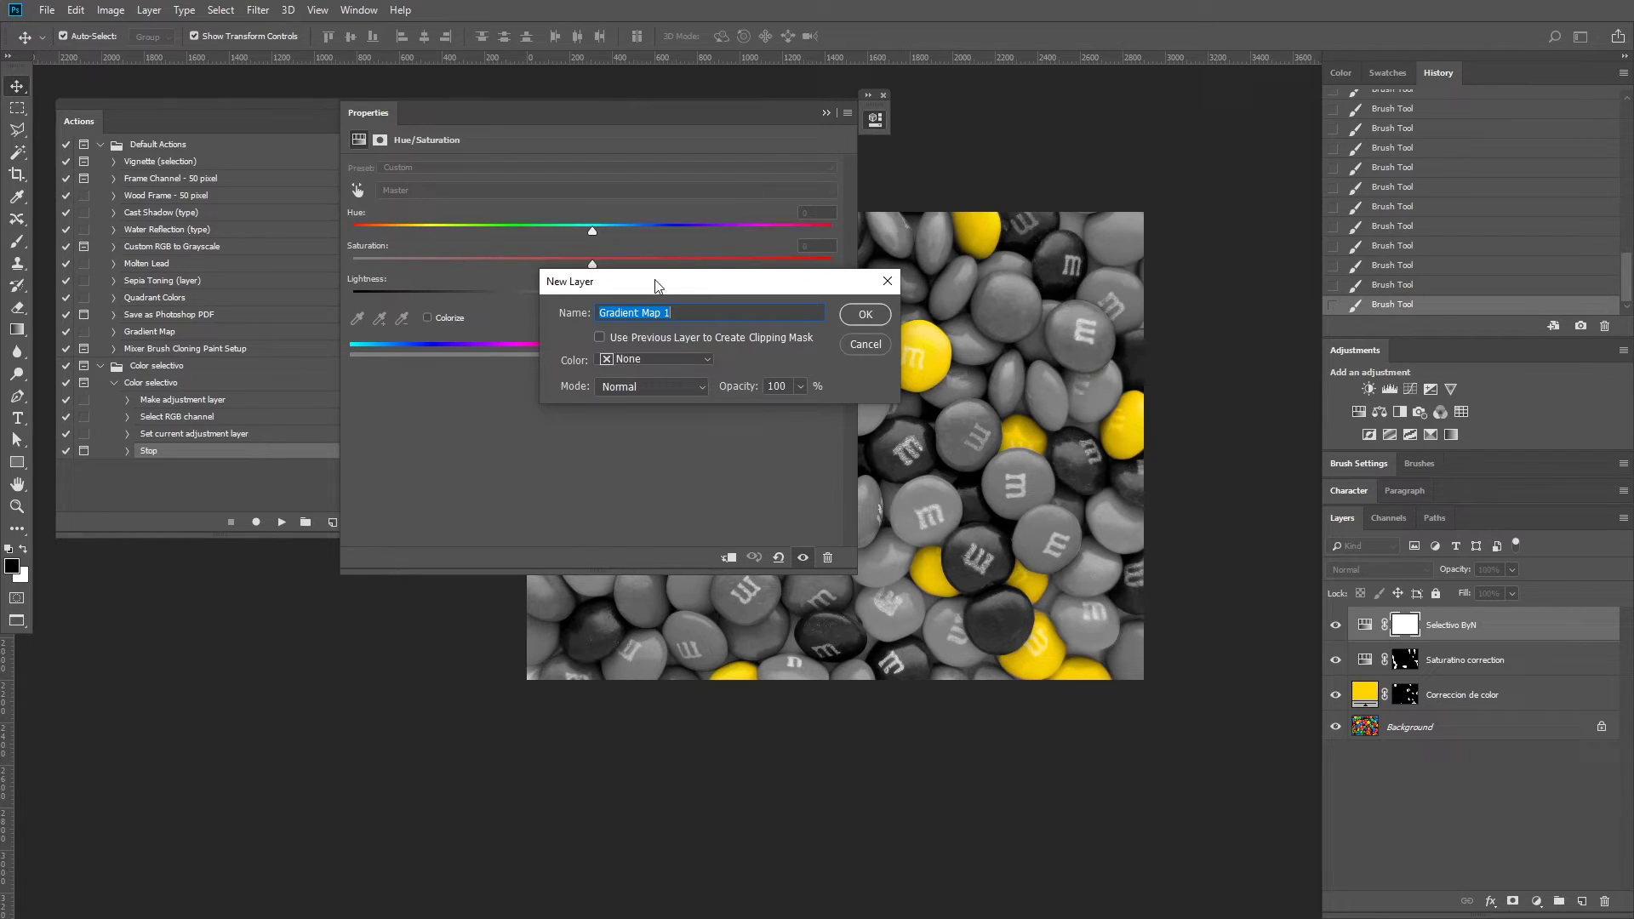
type("Contraste genera")
type("l")
left_click(865, 314)
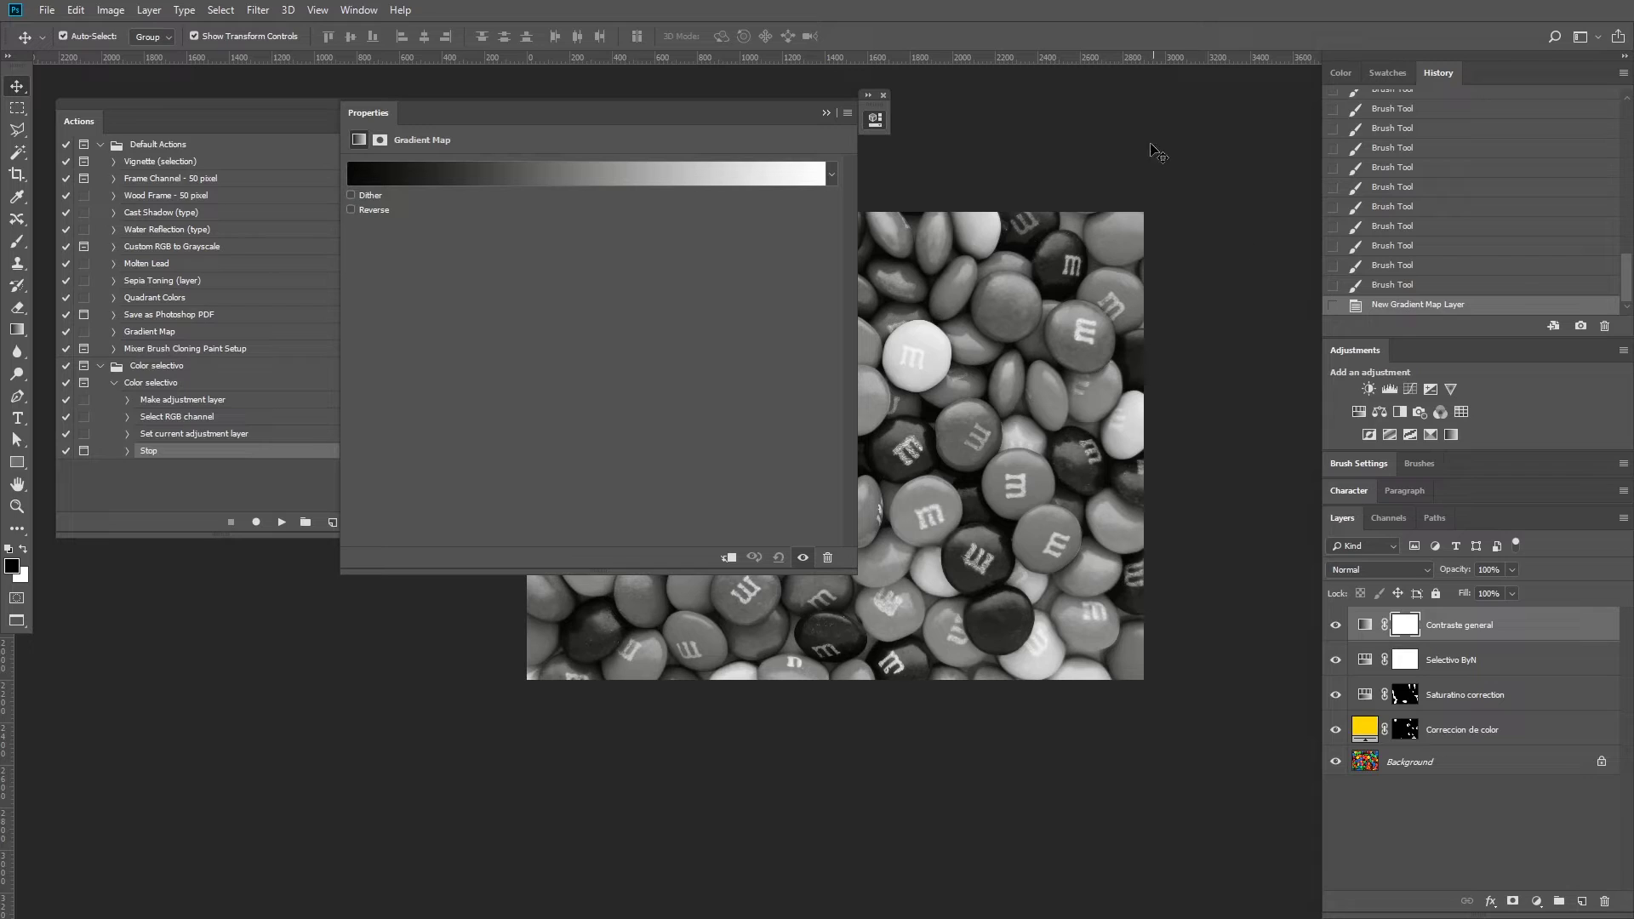
left_click(826, 113)
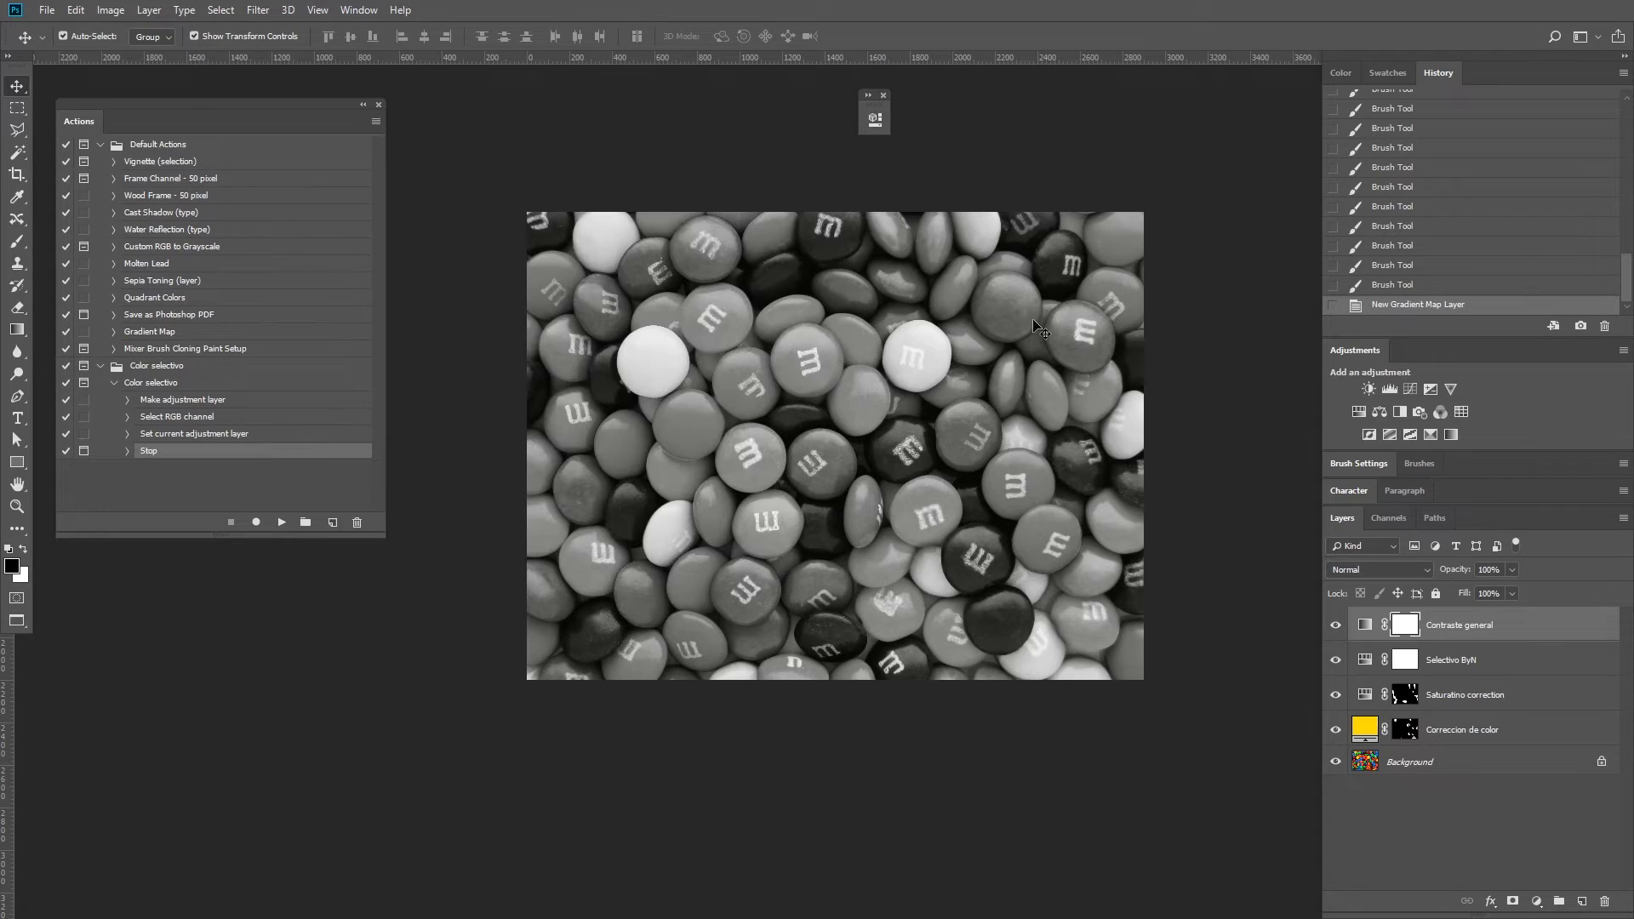
Blend Contraste general in Overlay mode and lower its opacity to 46%.
left_click(1382, 568)
left_click(1368, 345)
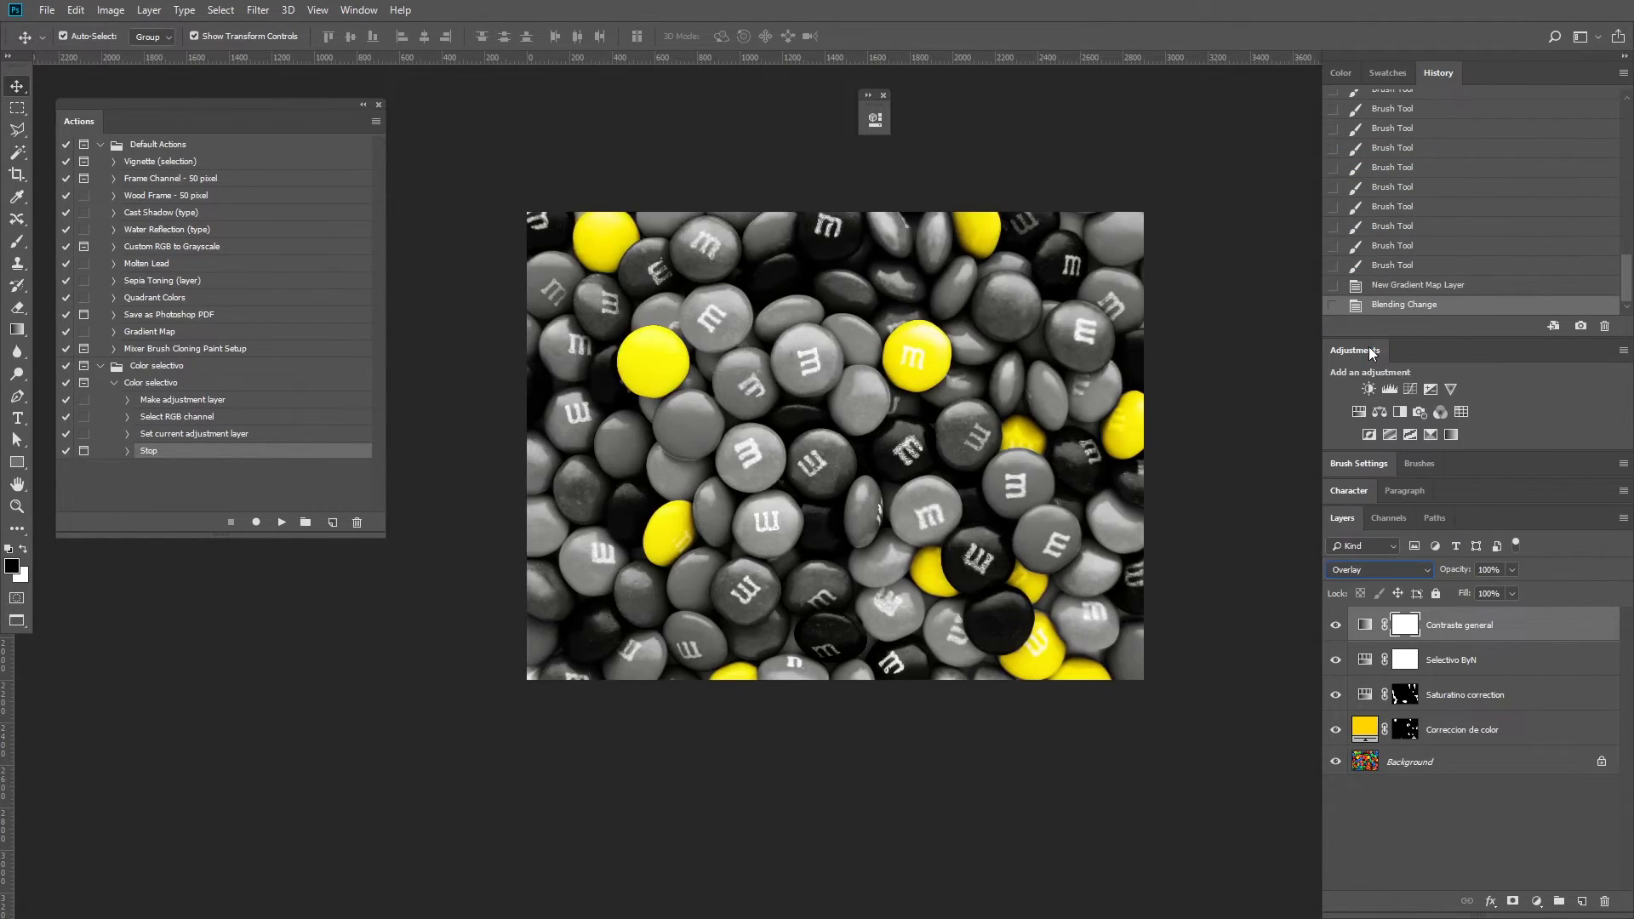
left_click(1497, 569)
type("70")
key("Return")
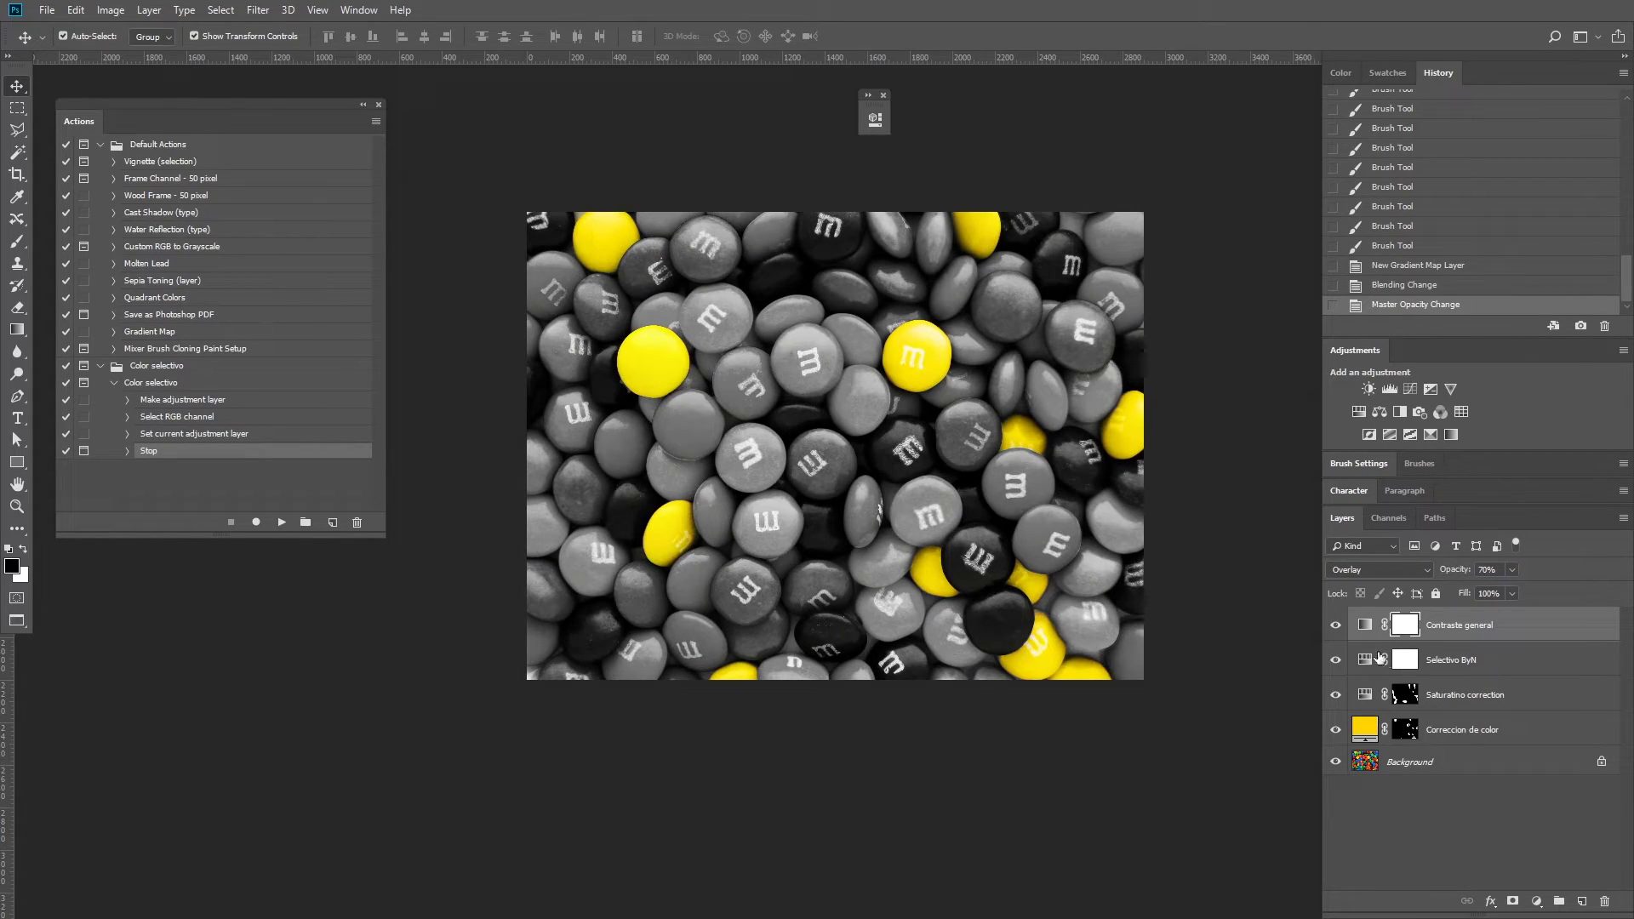
left_click(1335, 628)
scroll(1251, 596, "down", 1)
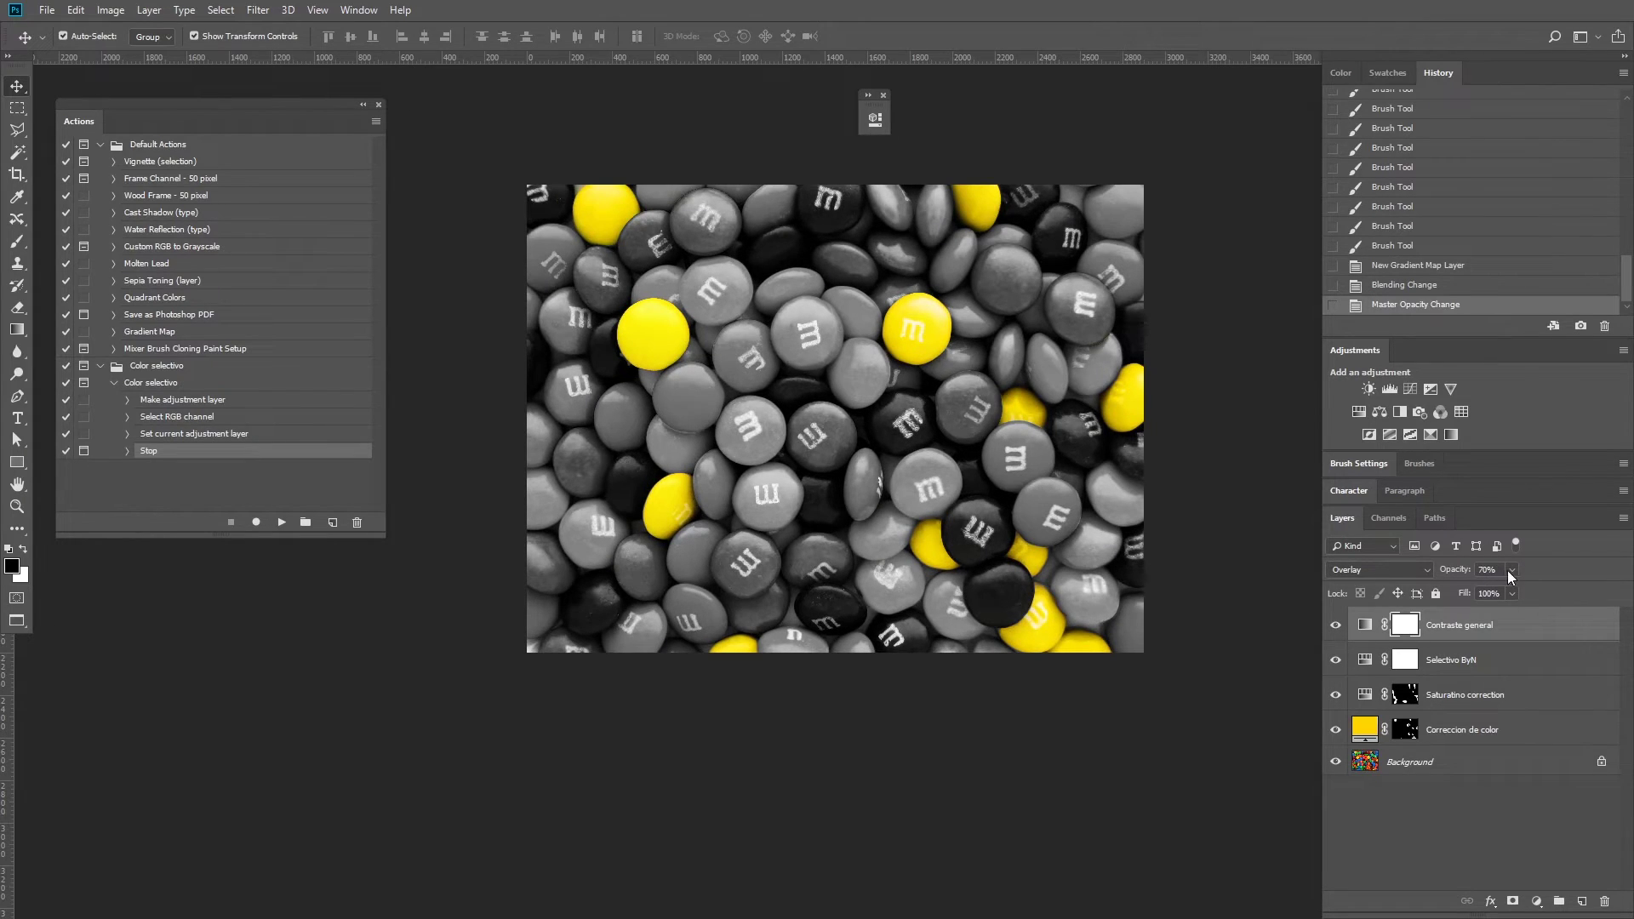
left_click_drag(1497, 590, 1491, 594)
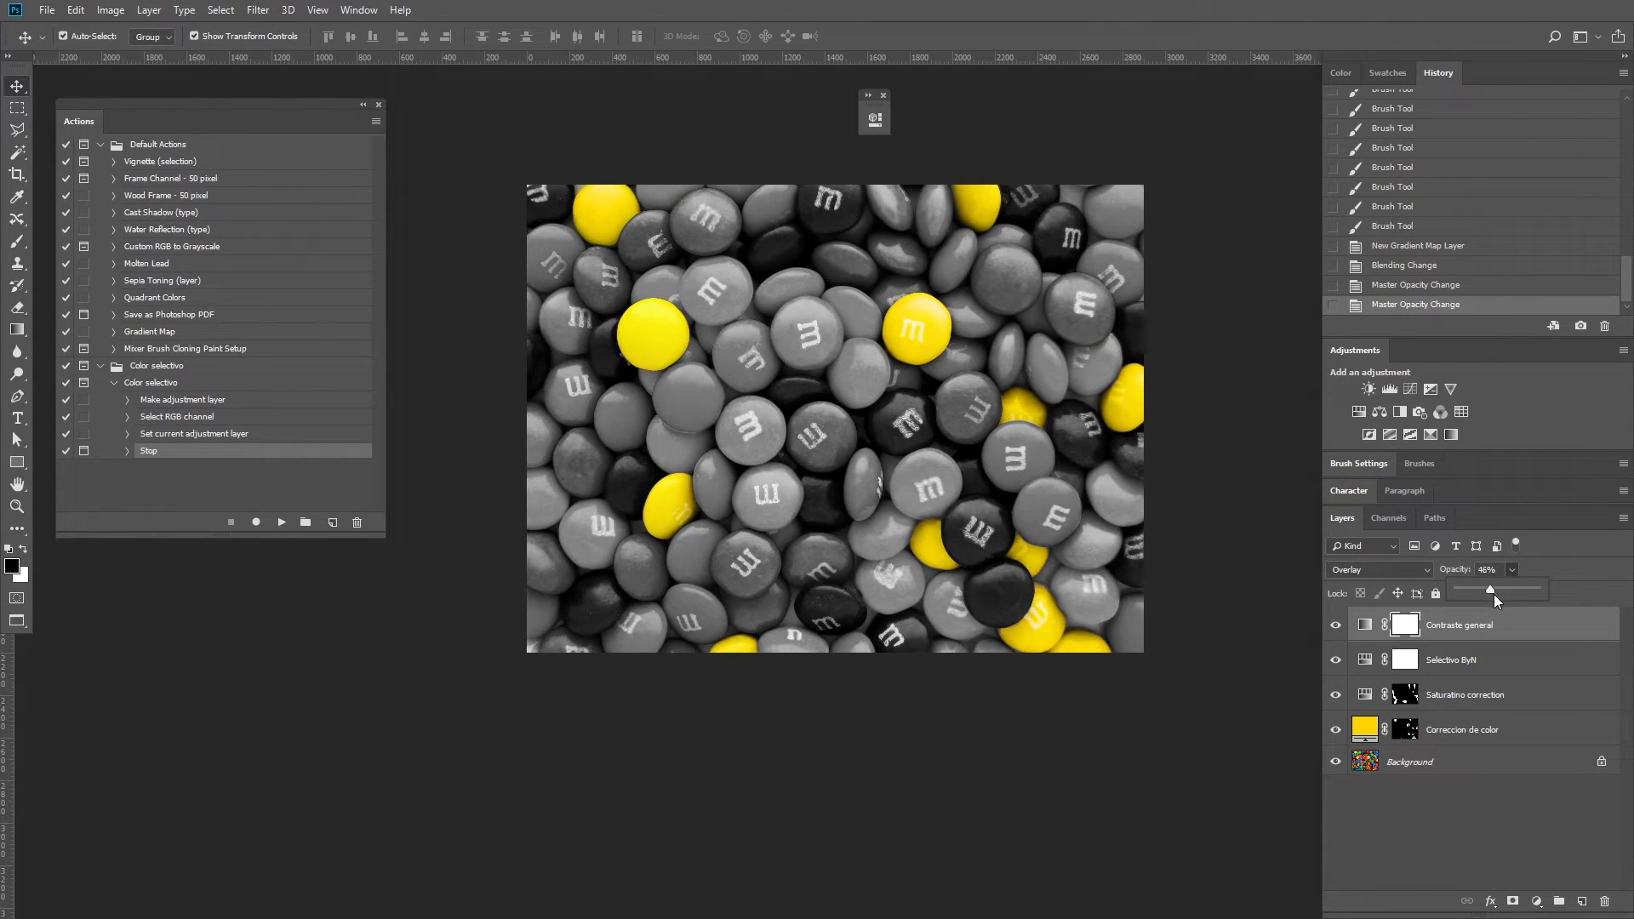
left_click(1307, 693)
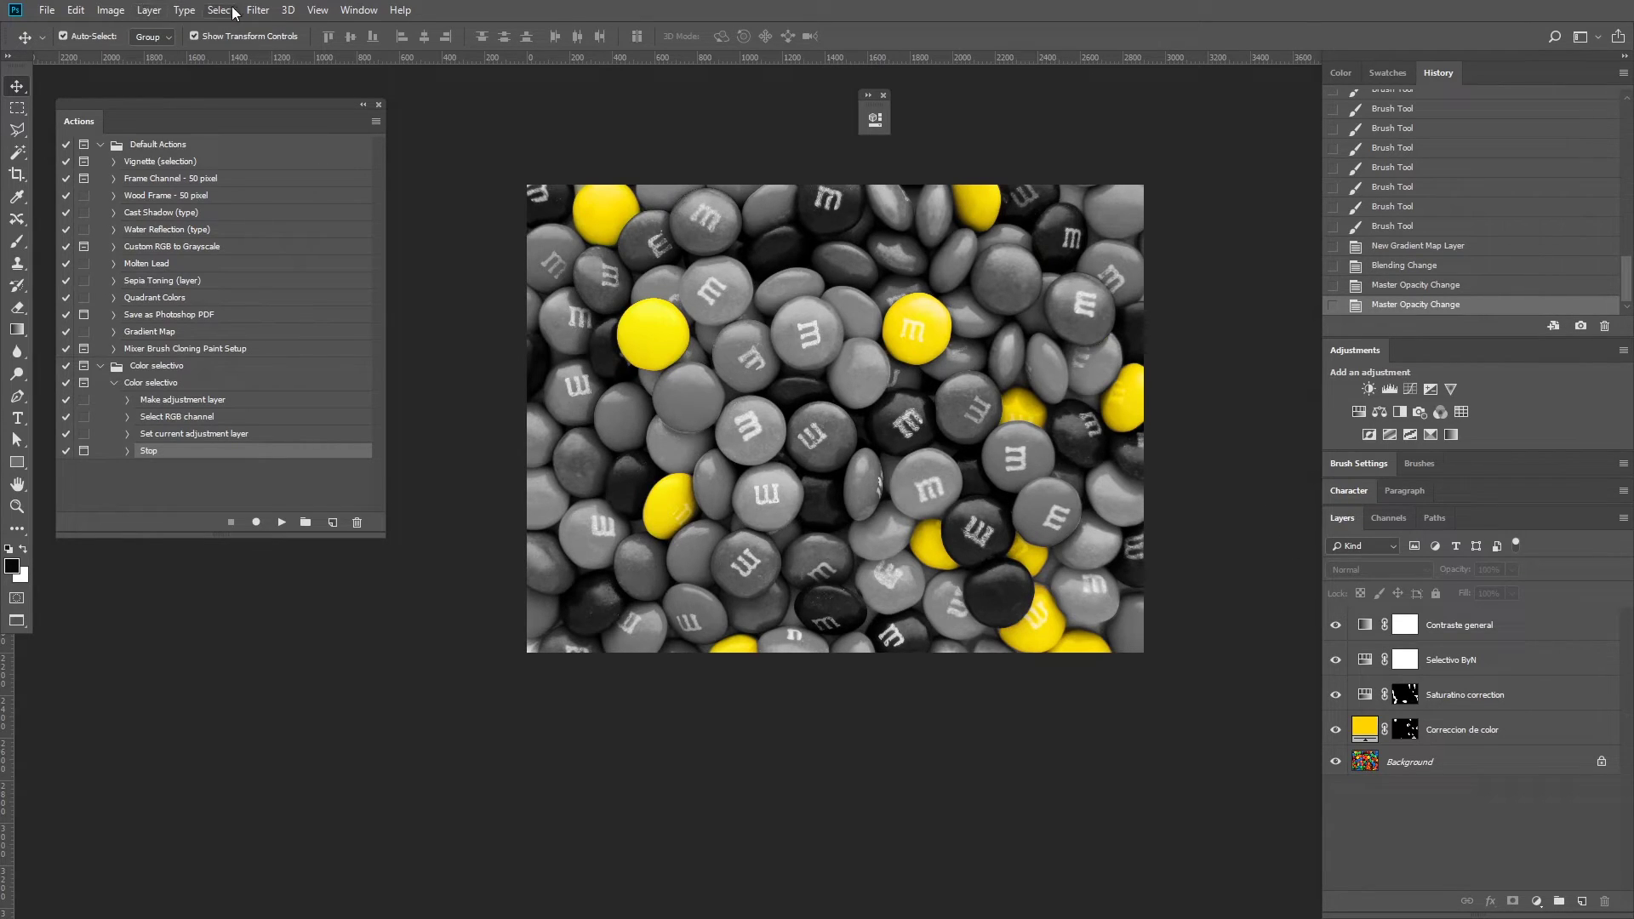
Add a Levels adjustment layer named 'Brillo general' above Contraste general.
left_click(150, 9)
mouse_move(162, 28)
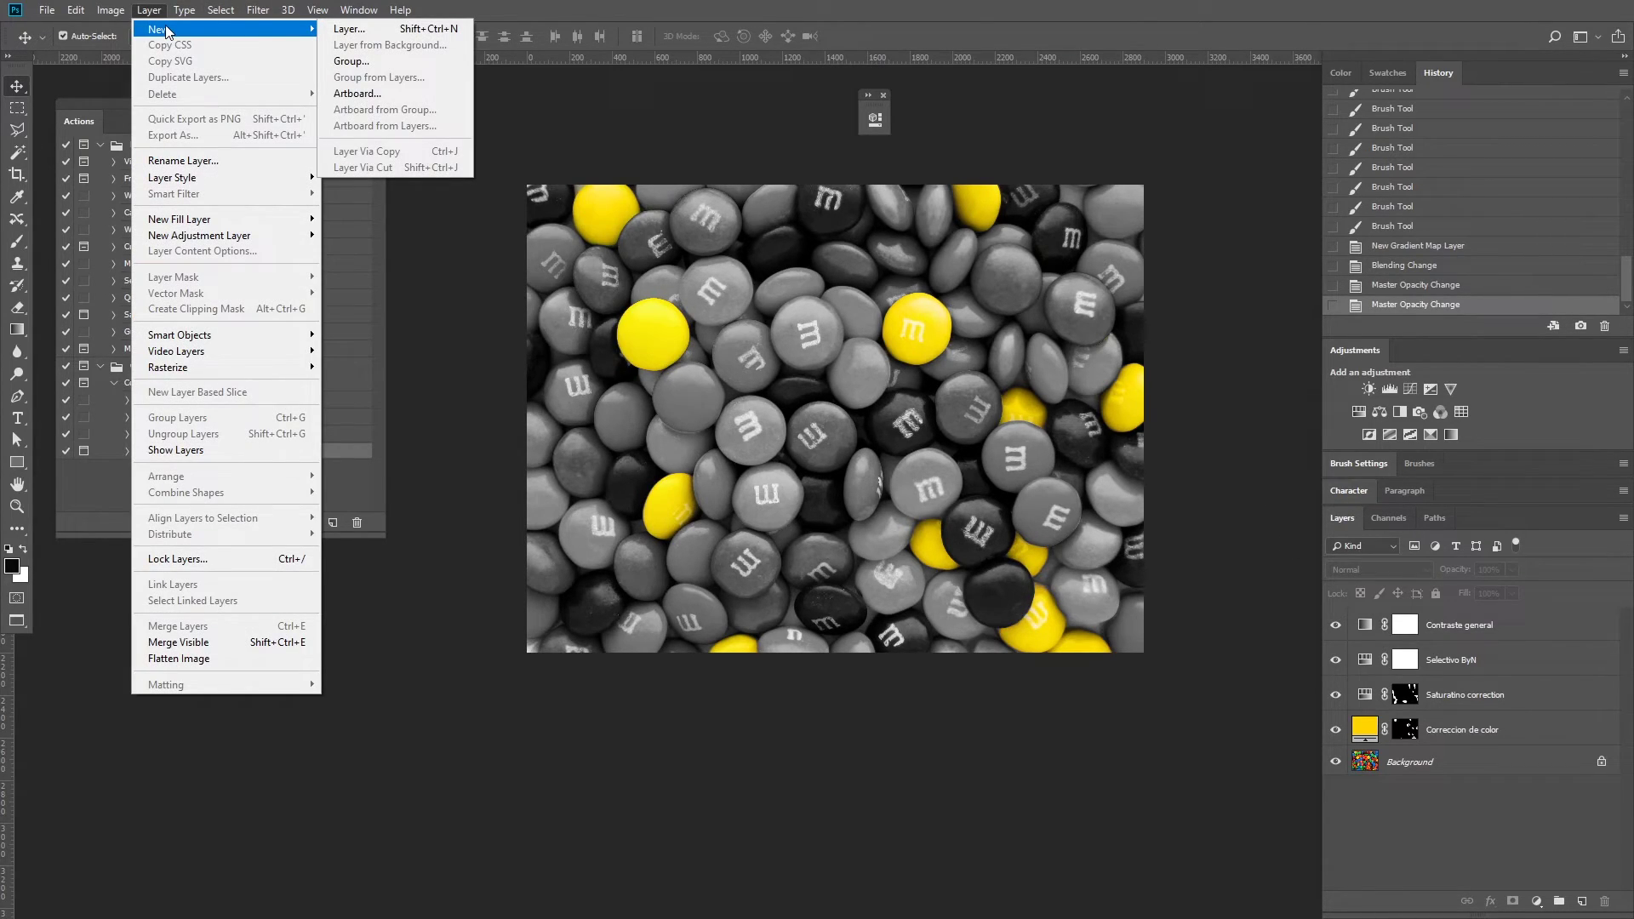
left_click(1479, 631)
left_click(155, 10)
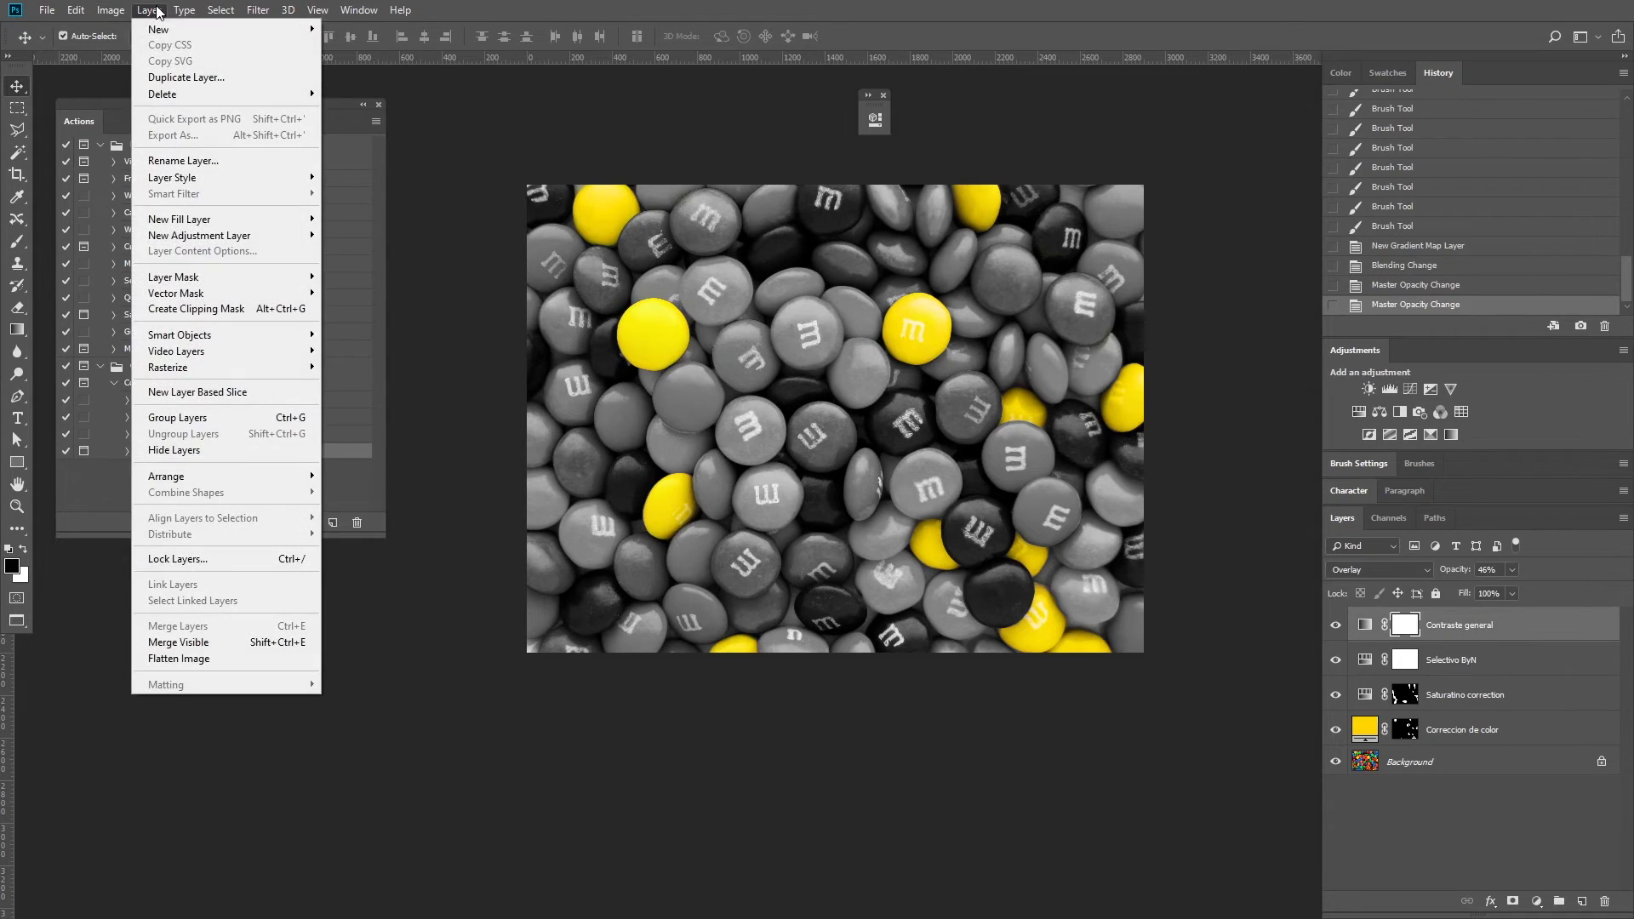
mouse_move(199, 235)
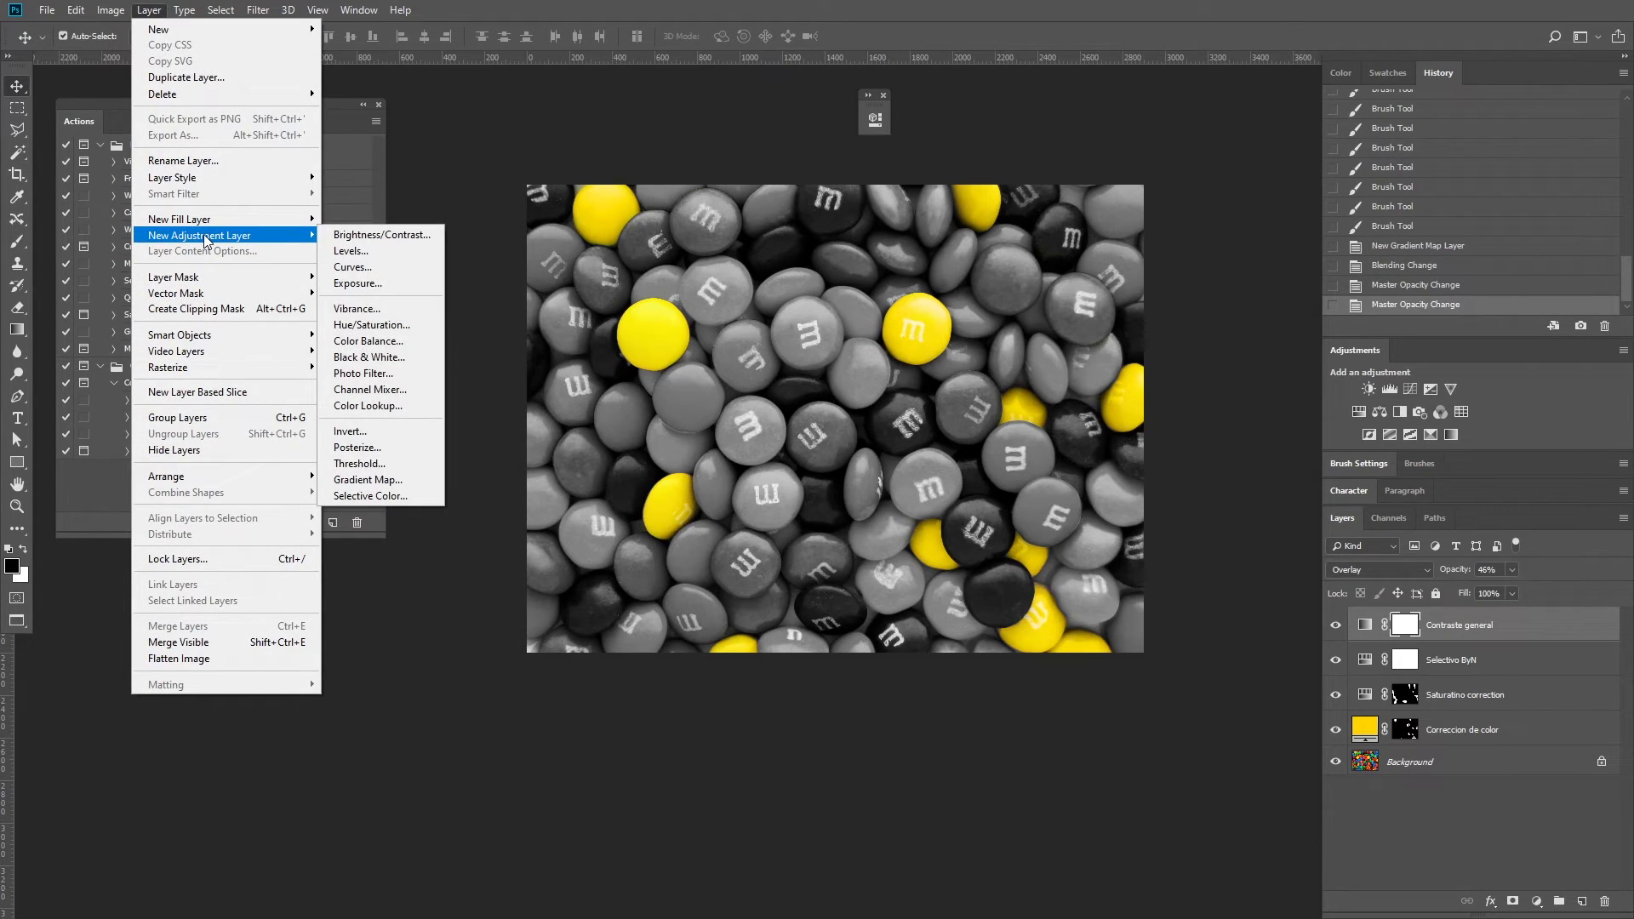
left_click(355, 253)
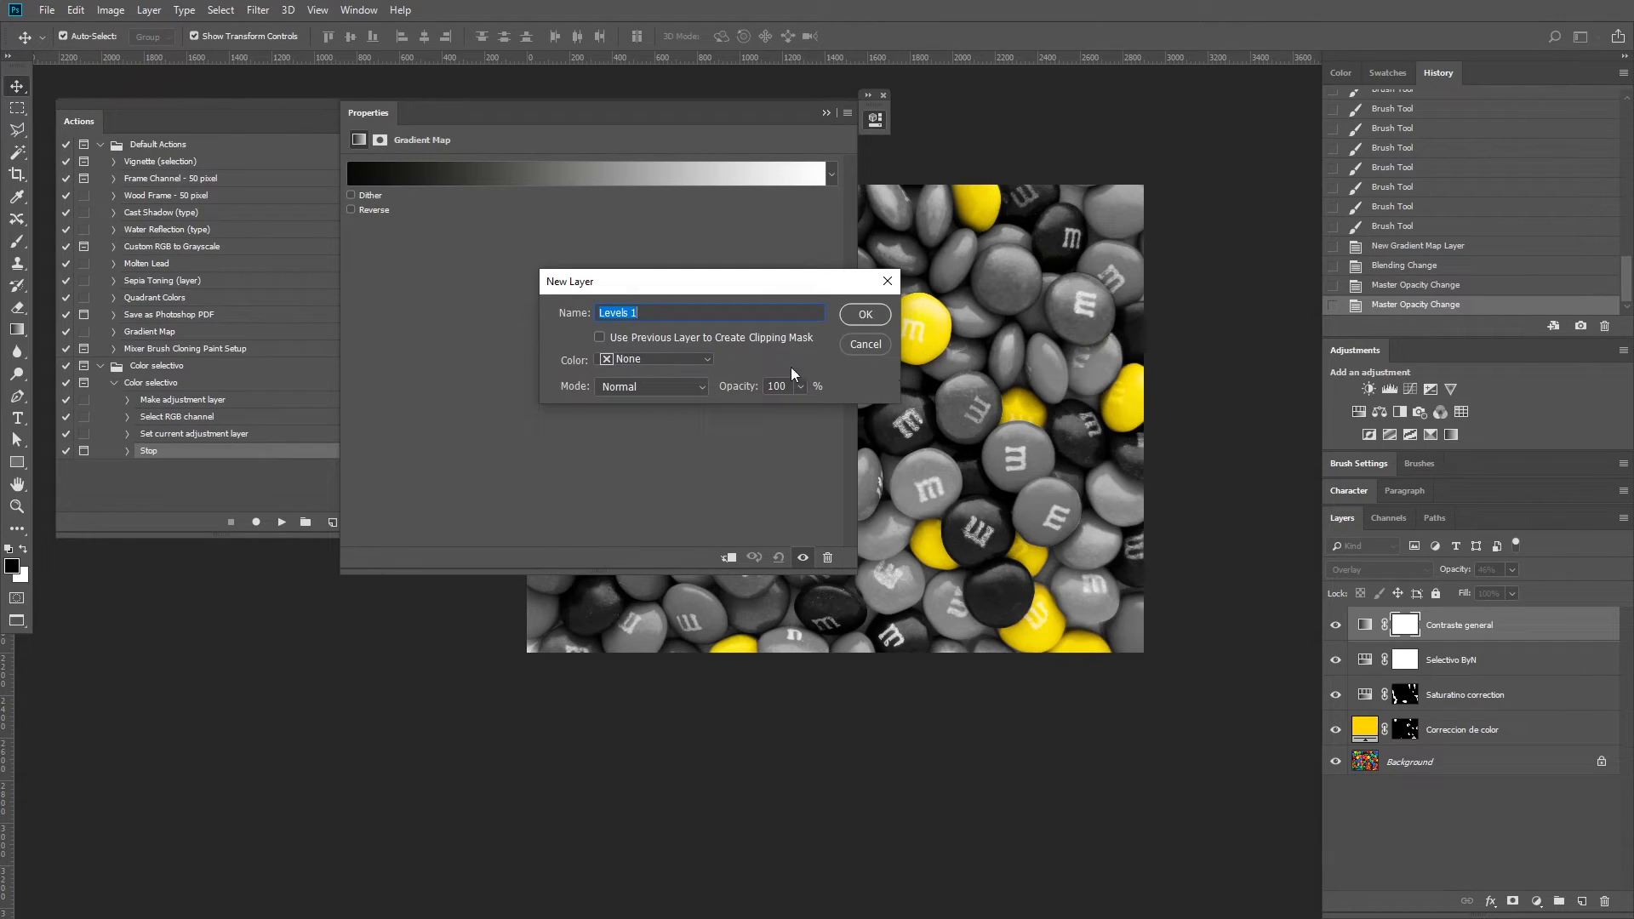
type("Brillo general")
left_click(873, 311)
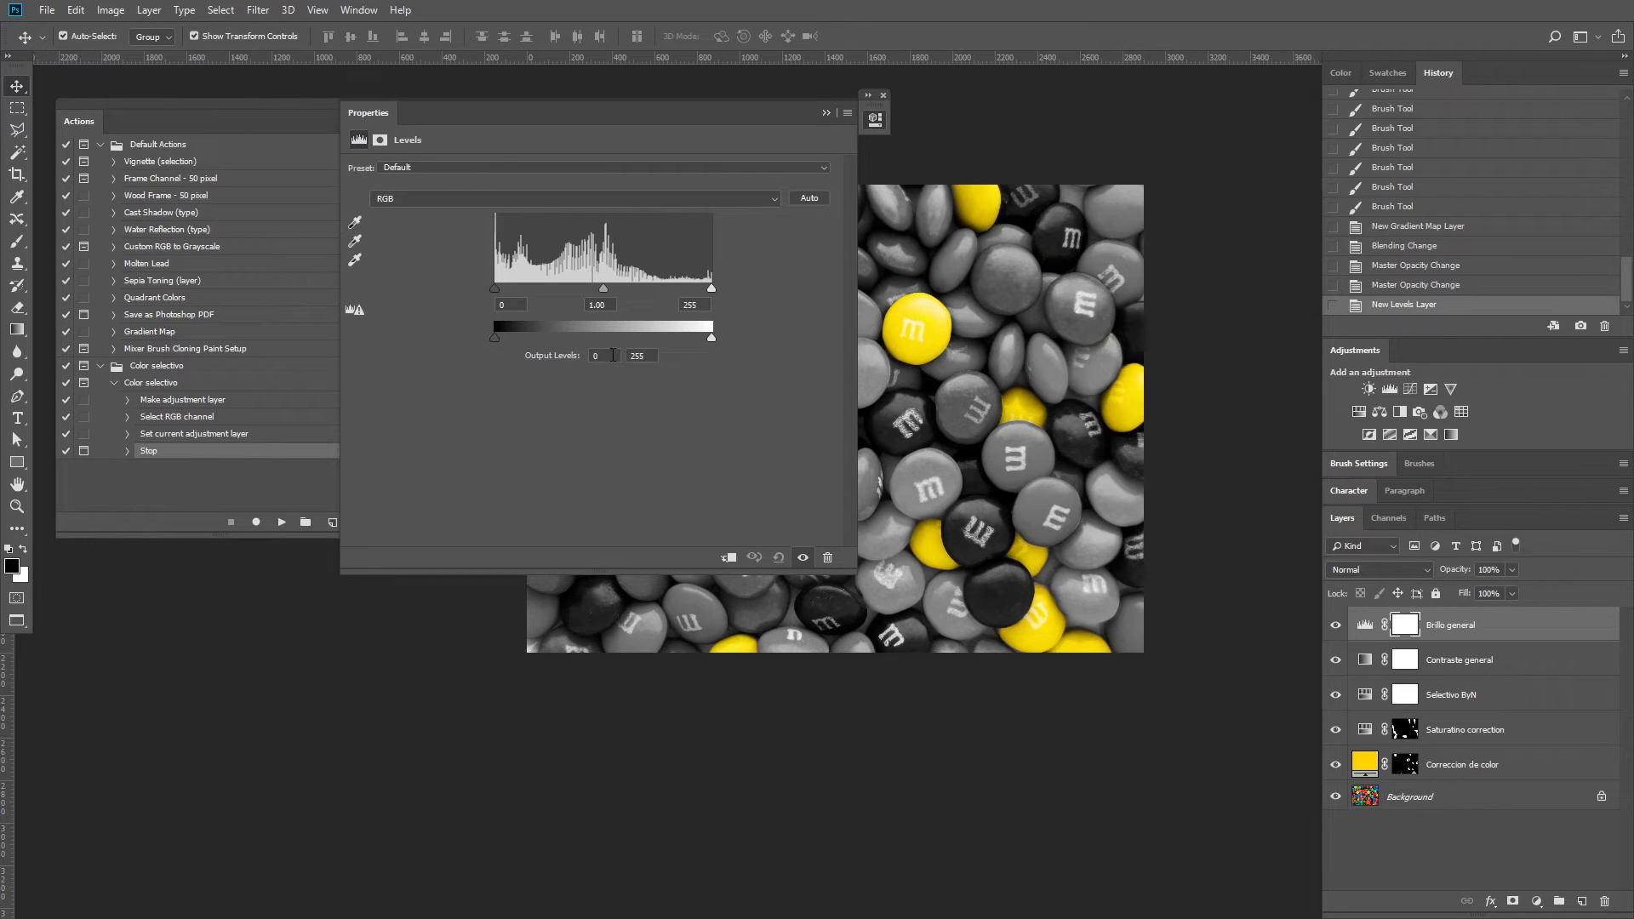
Set the Levels output range to 25 and 240 and reposition the properties panel.
left_click(564, 357)
type("25")
key("Tab")
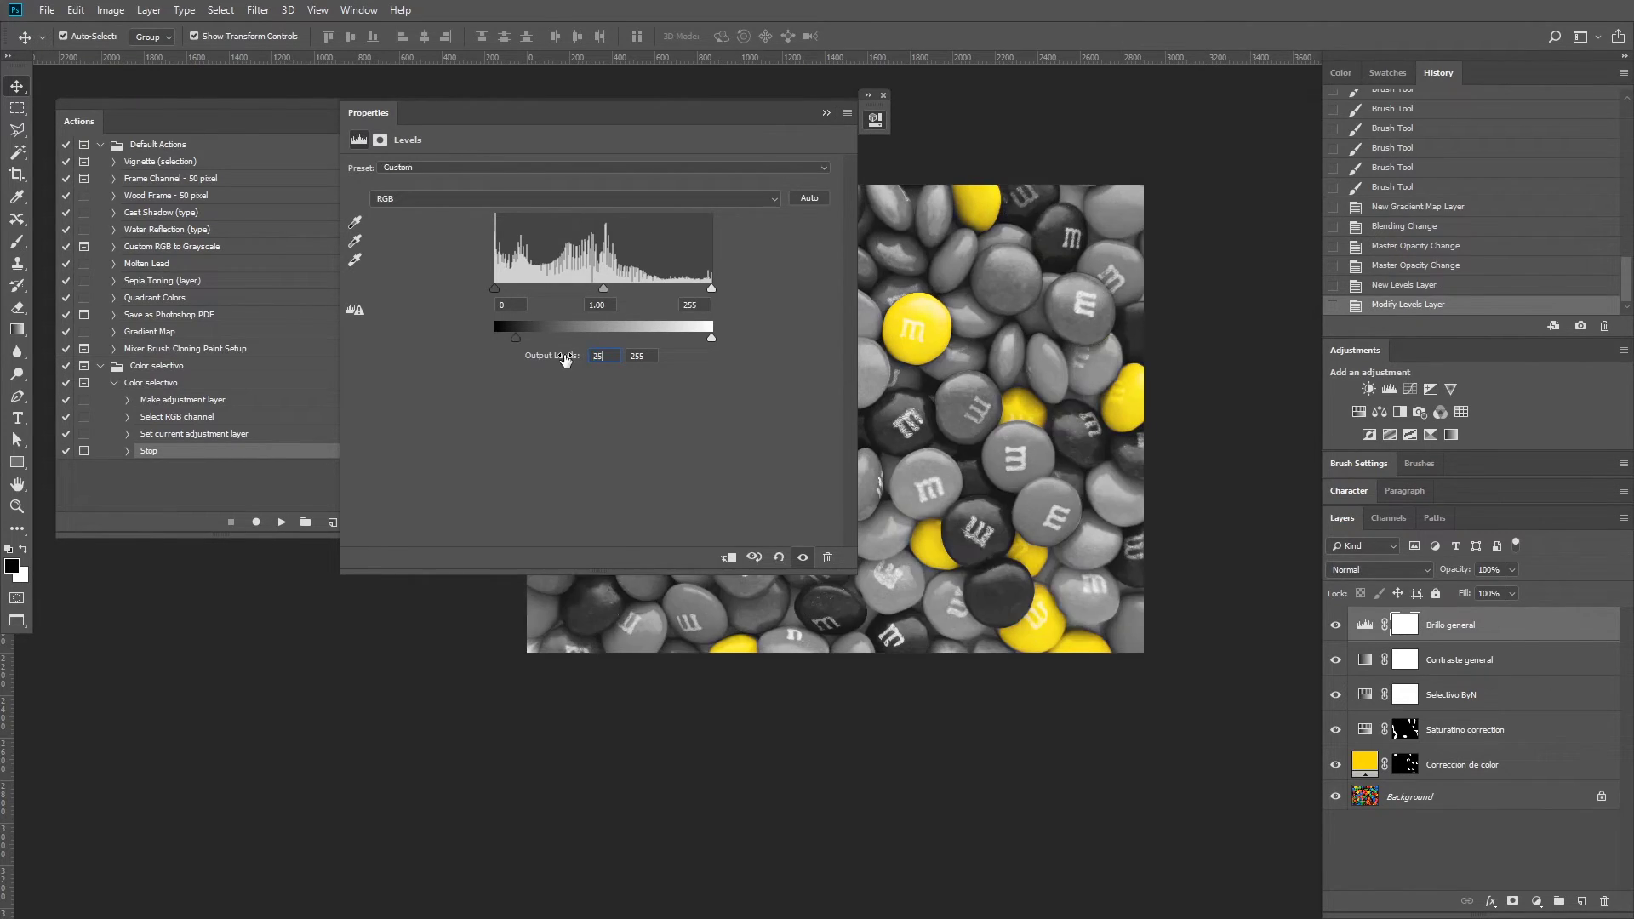
type("240")
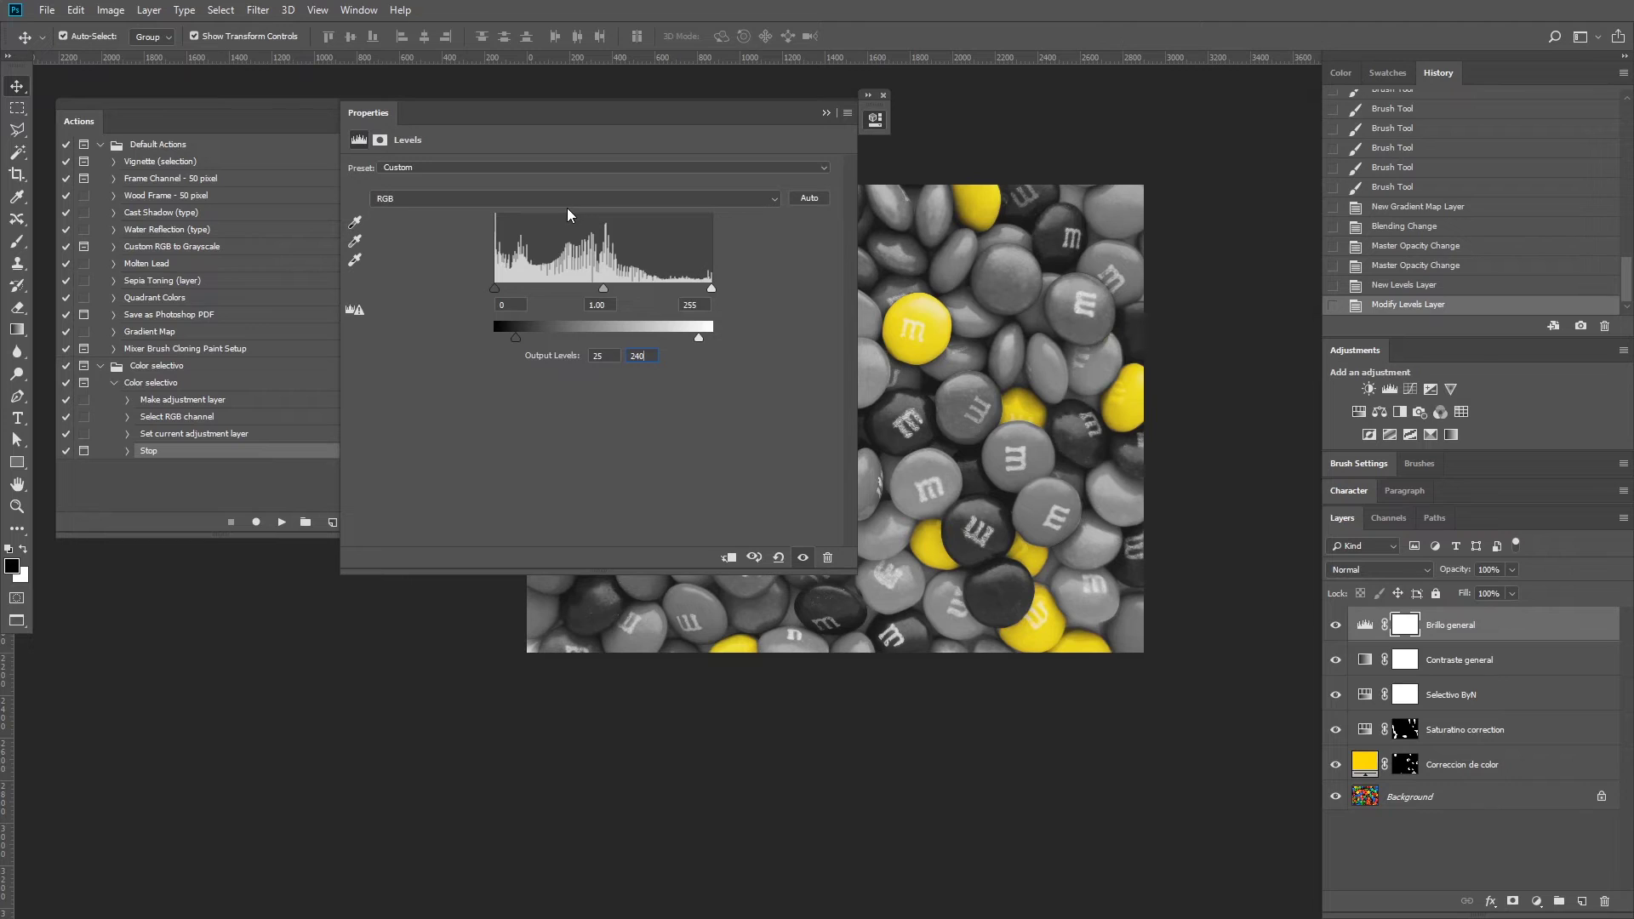
mouse_move(604, 113)
left_mouse_down()
mouse_move(947, 211)
mouse_move(286, 342)
left_mouse_up()
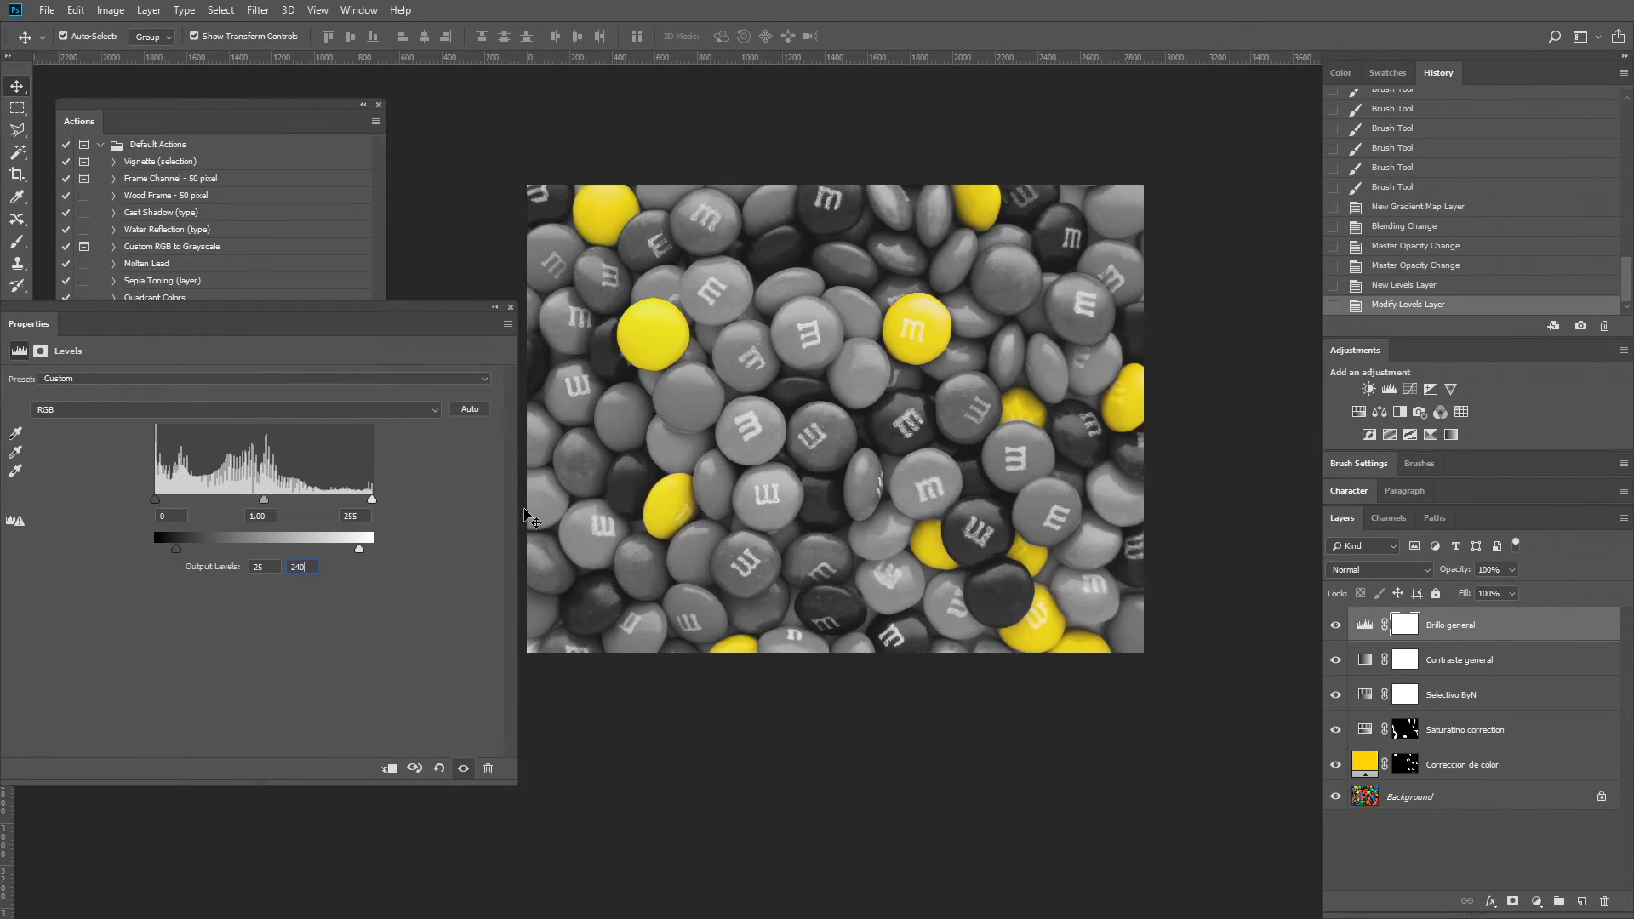
left_click_drag(517, 519, 320, 519)
left_click_drag(189, 323, 304, 323)
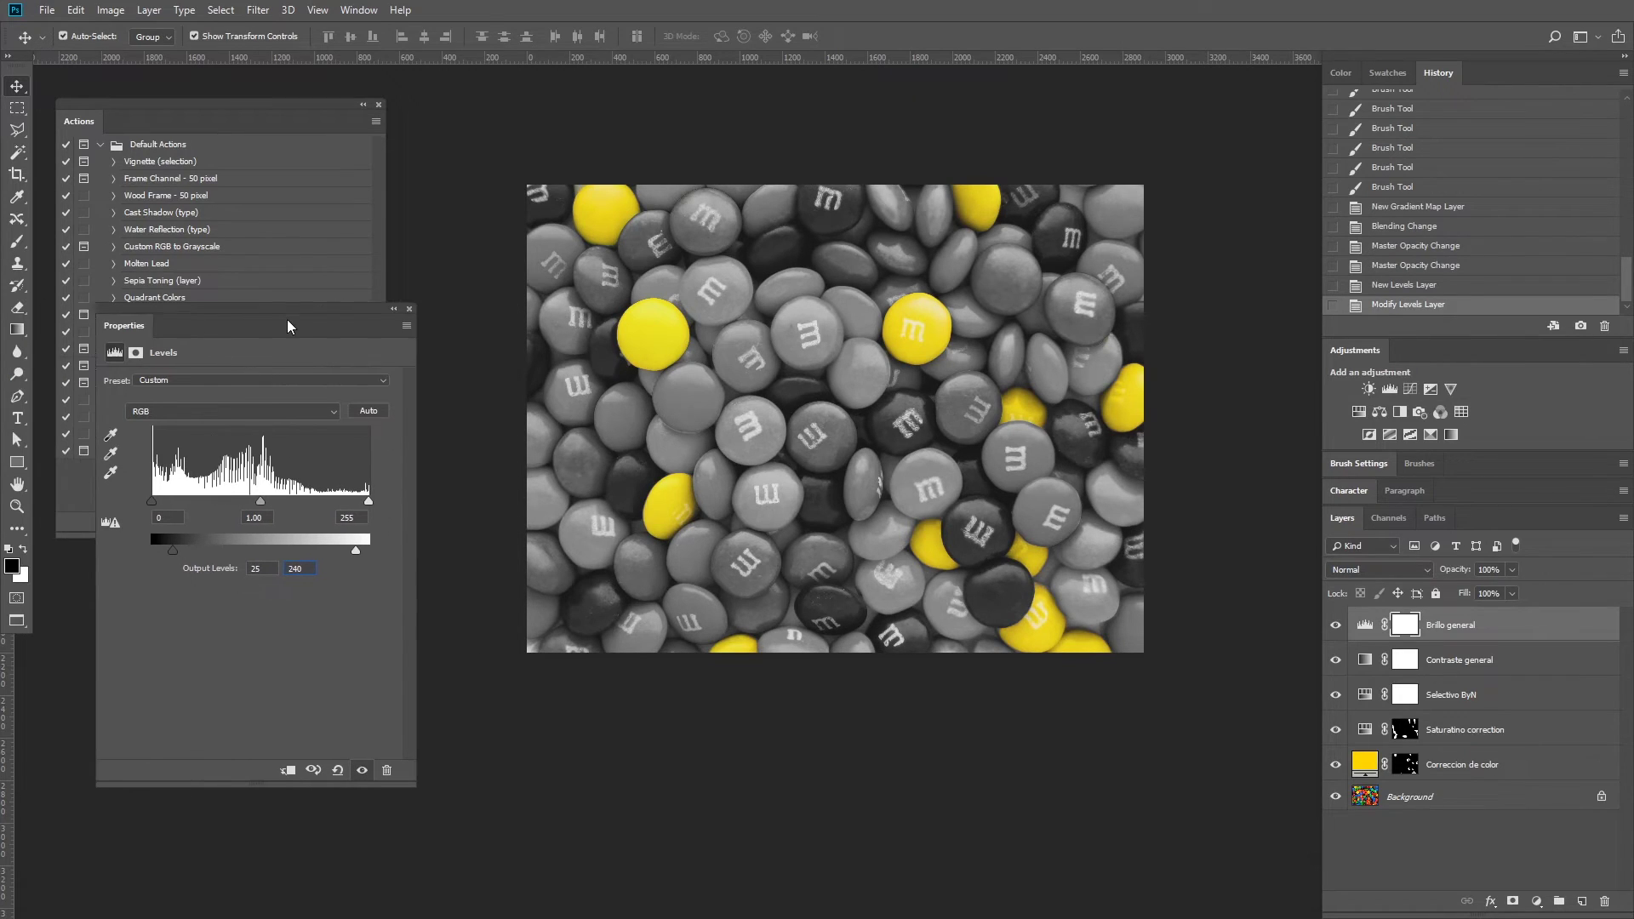
Compare the adjustment layers, then lower Brillo general's opacity to 50%.
left_click(1334, 625)
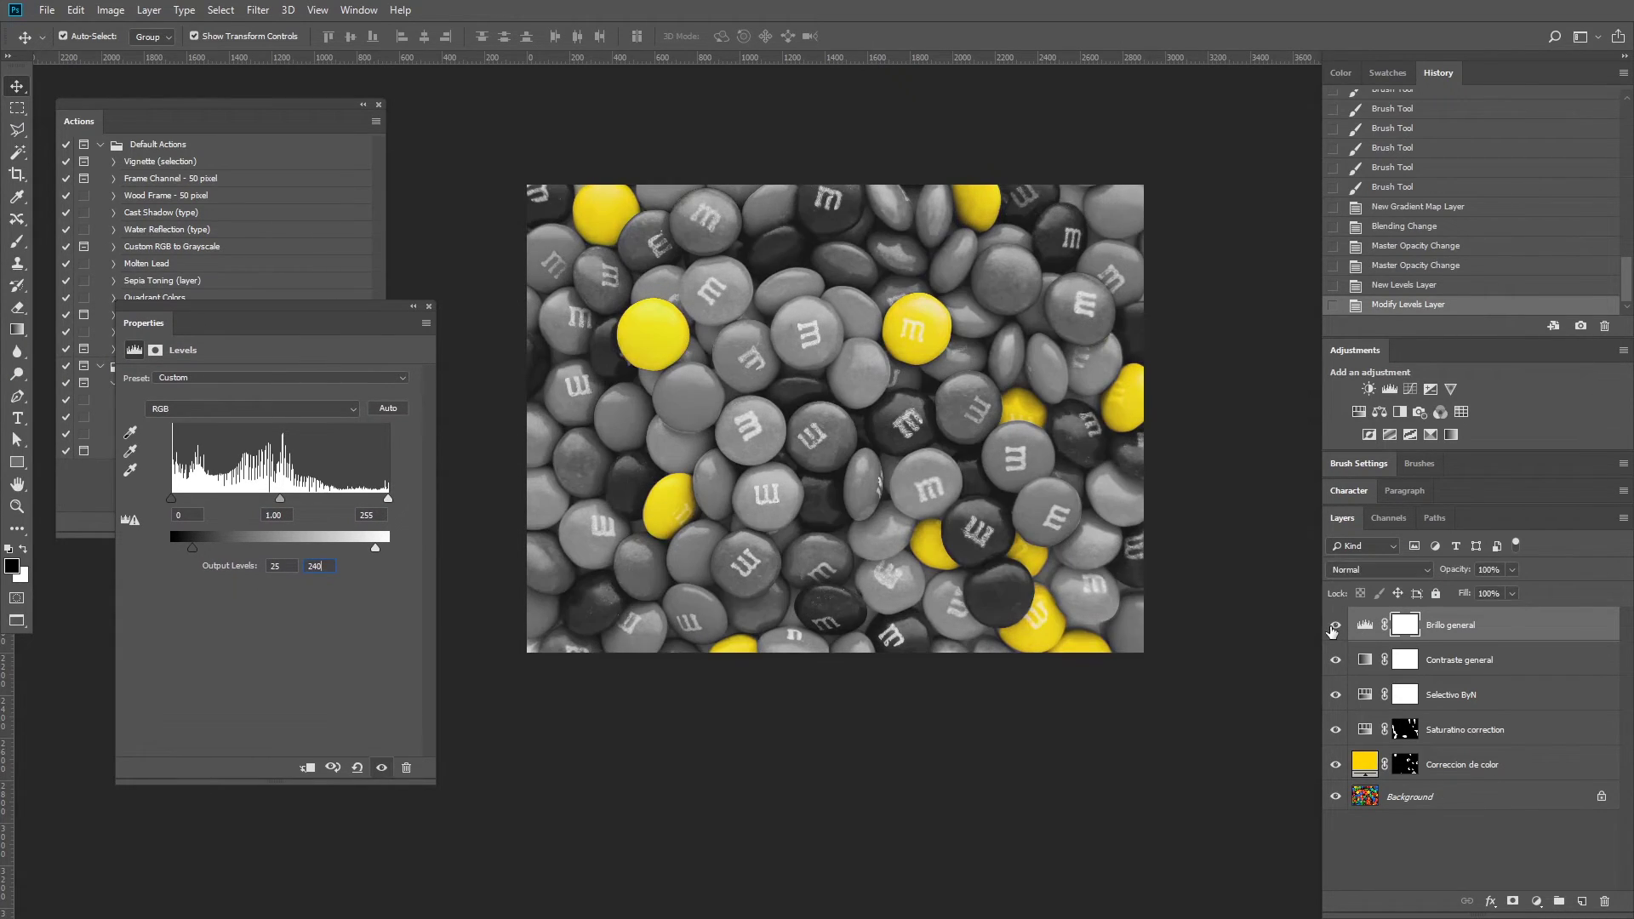
left_click(1335, 661)
left_click_drag(1335, 631, 1336, 661)
left_click(1512, 570)
left_click_drag(1474, 602, 1472, 600)
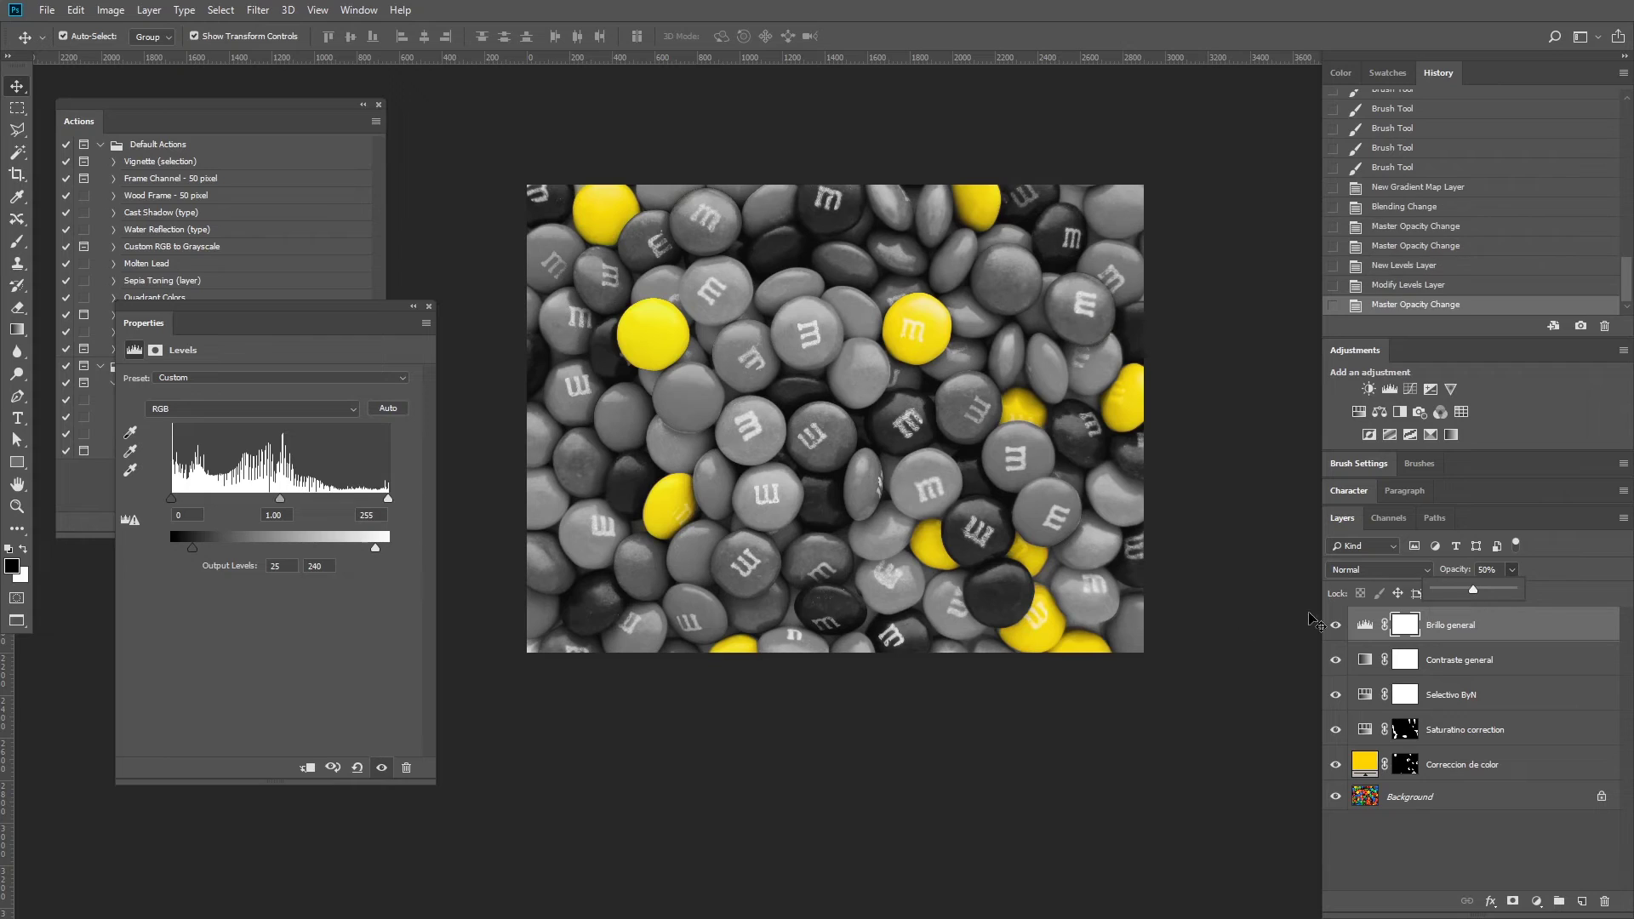
Dock the Levels properties below the Actions list and resize the panels.
left_click(414, 306)
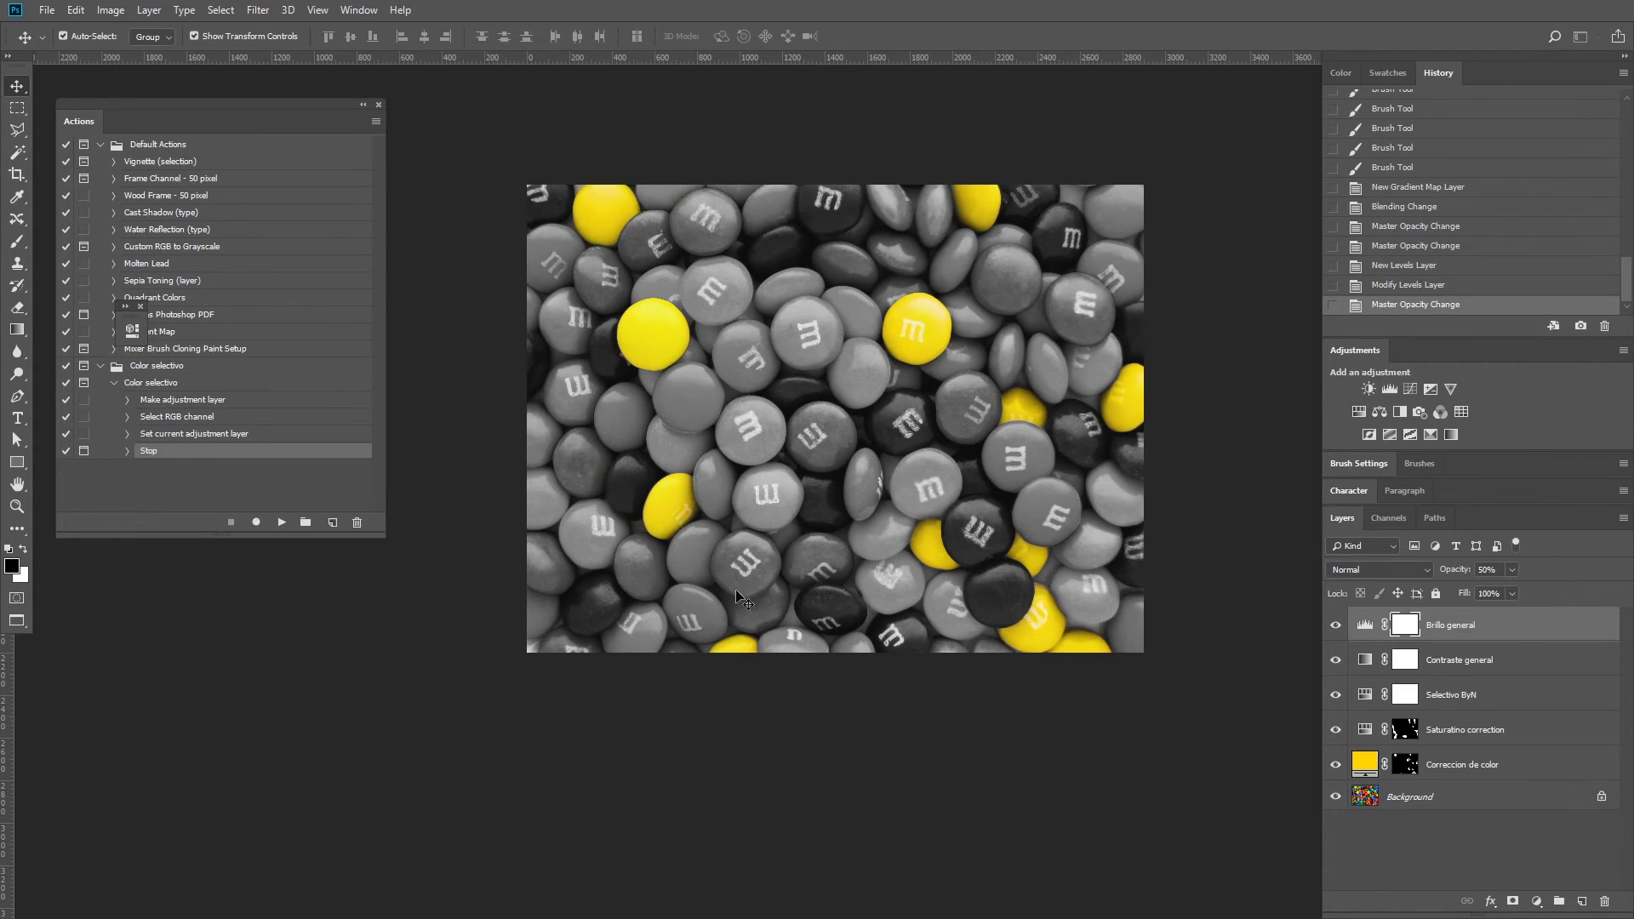
left_click(129, 317)
left_click_drag(200, 309, 169, 444)
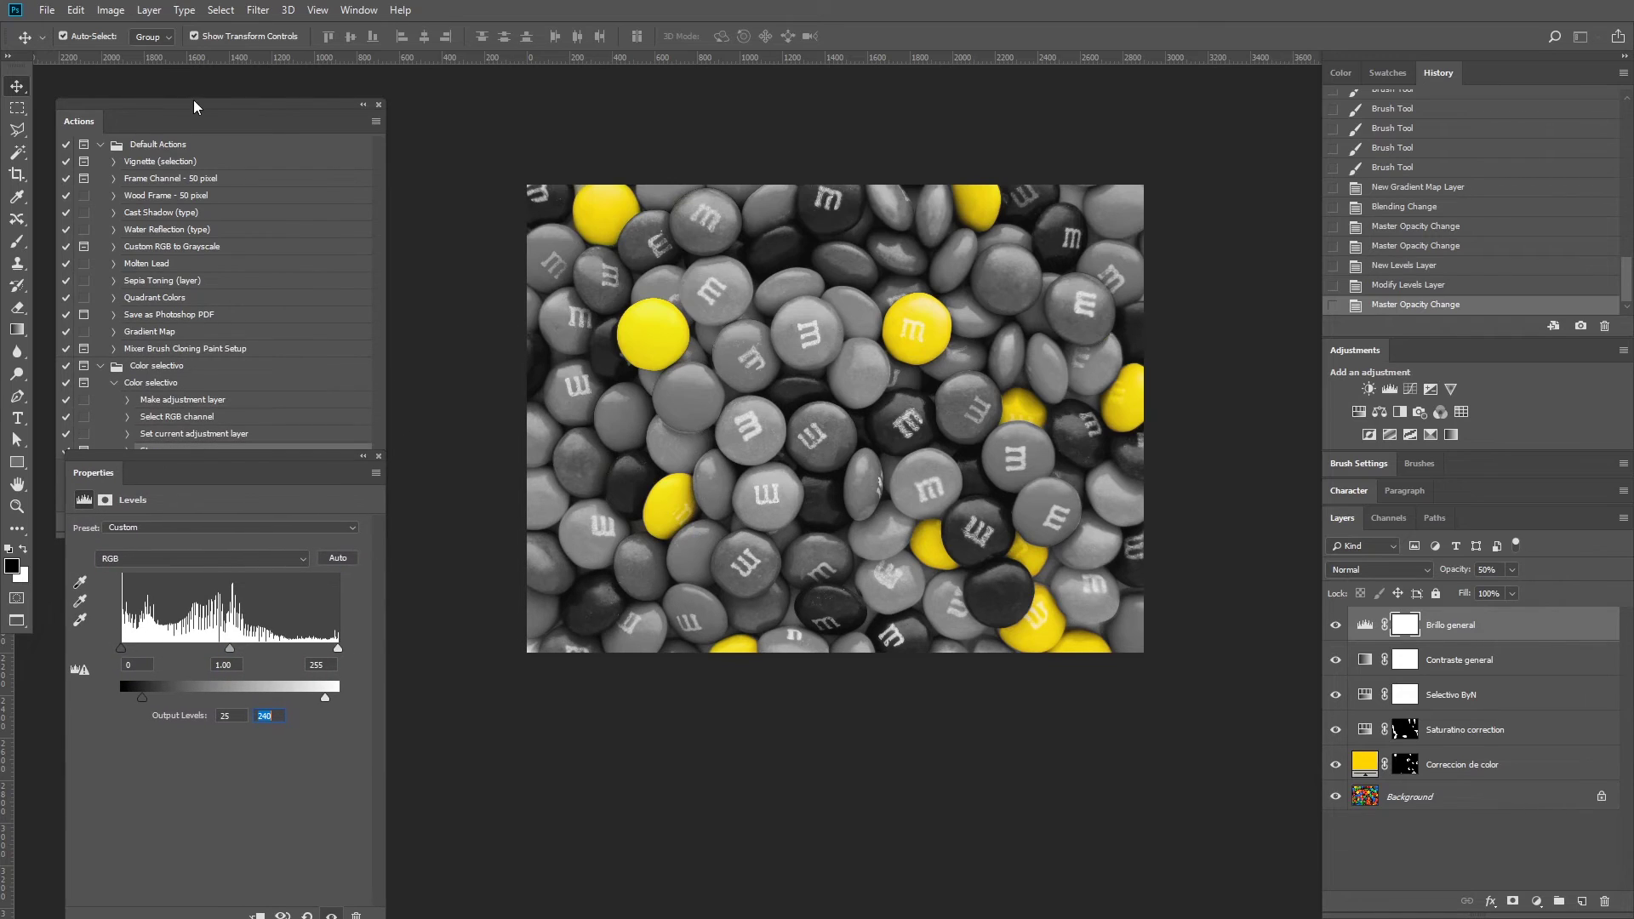
left_click_drag(194, 106, 194, 87)
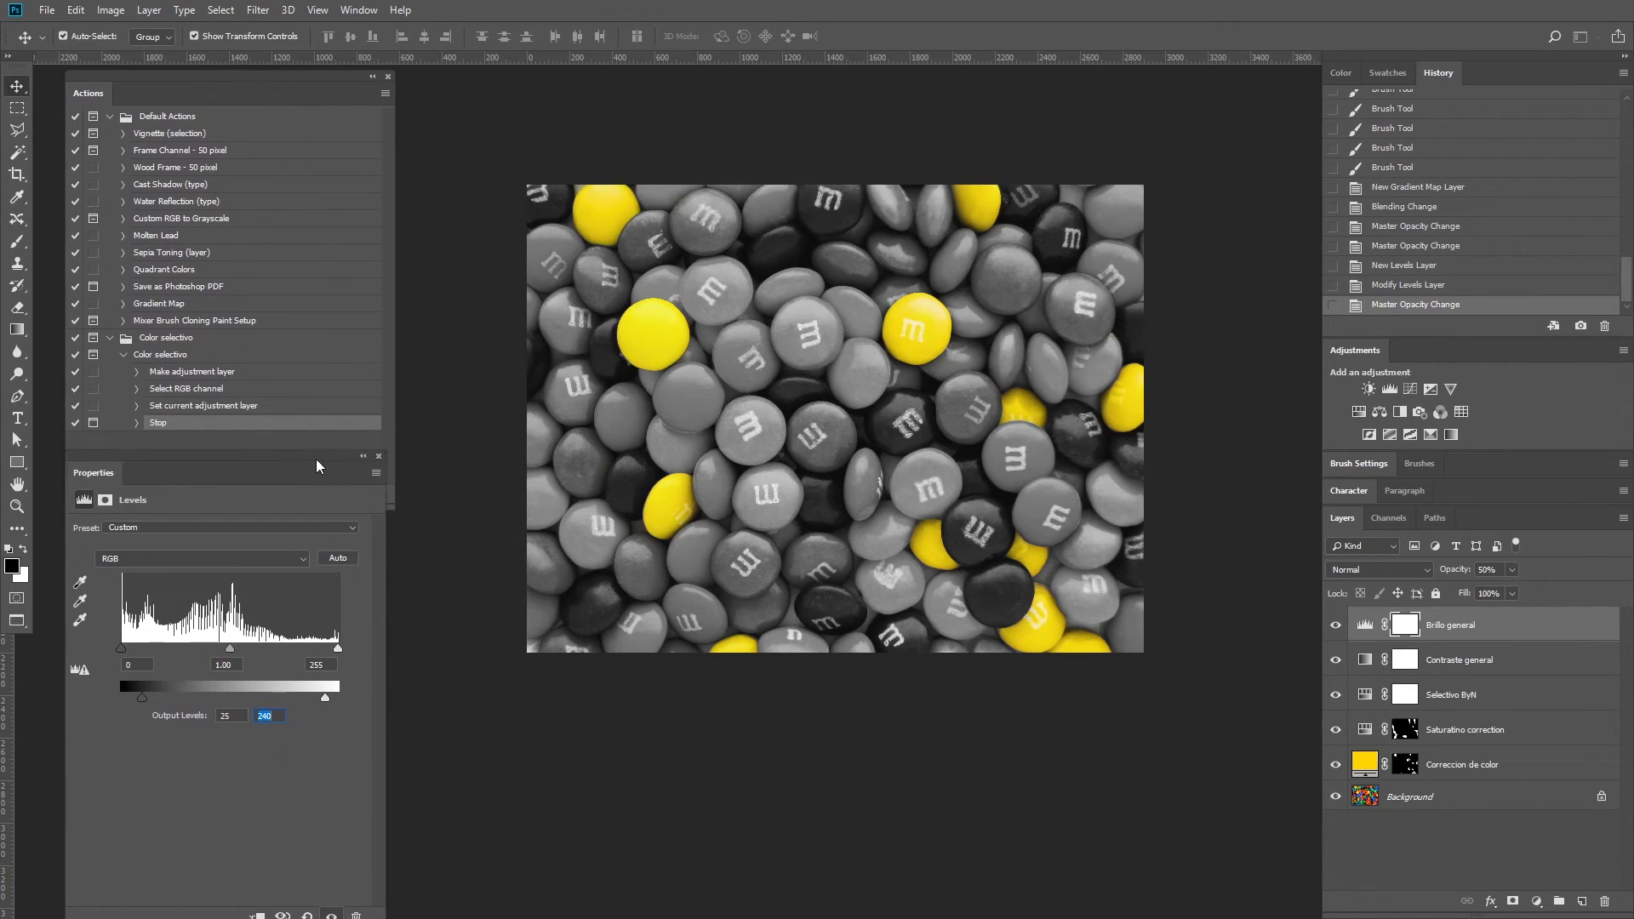
left_click(340, 407)
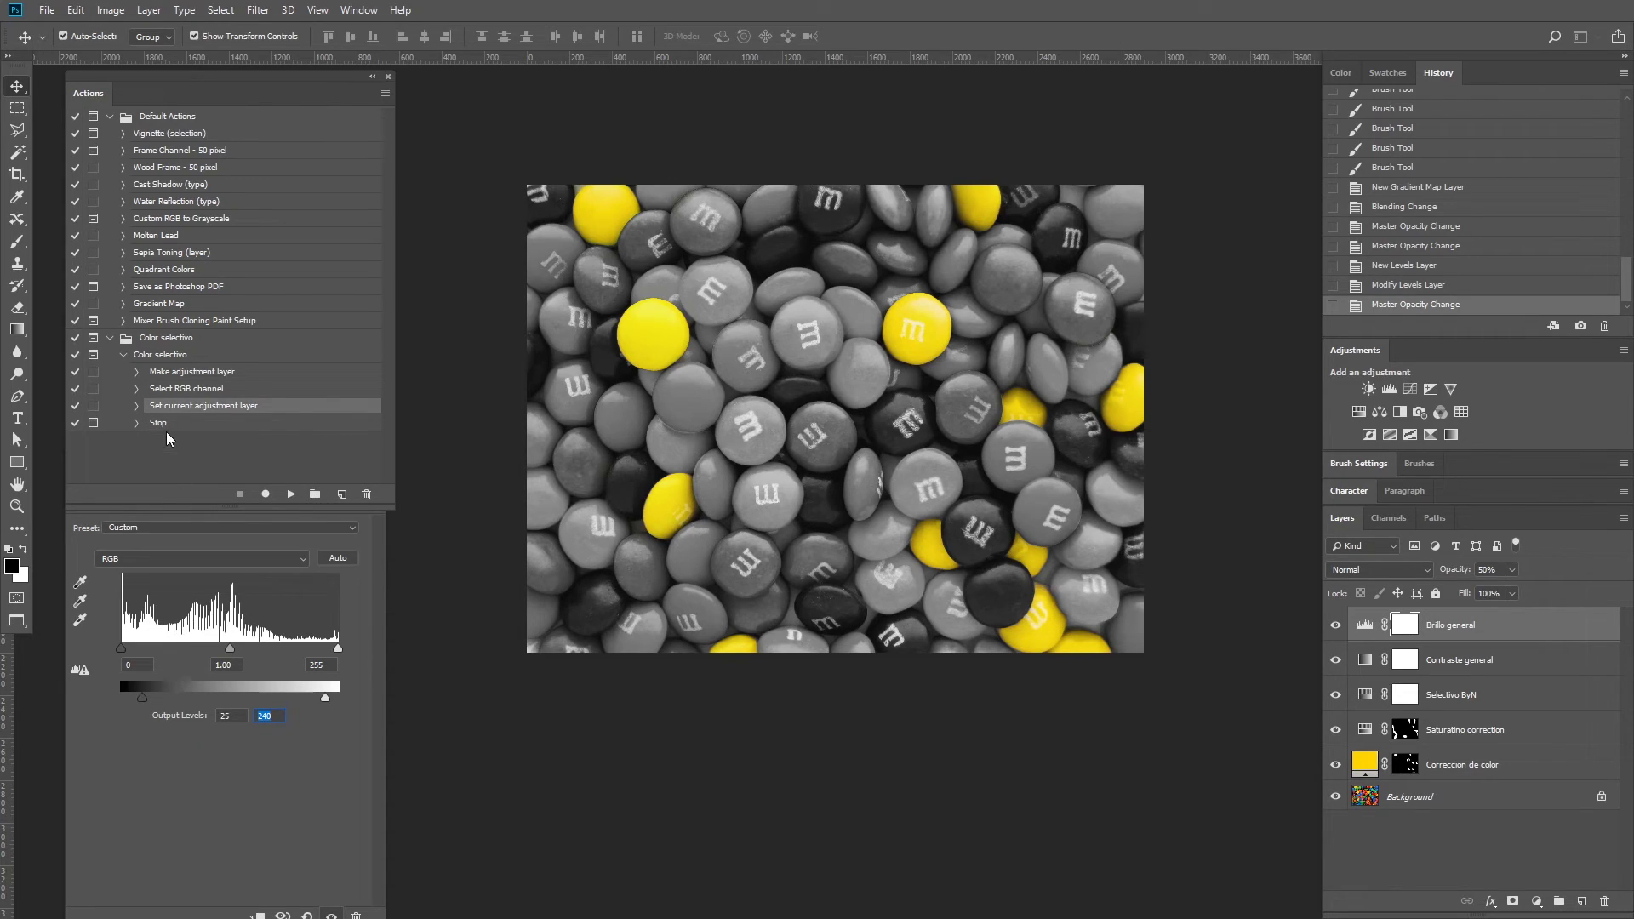
left_click(172, 468)
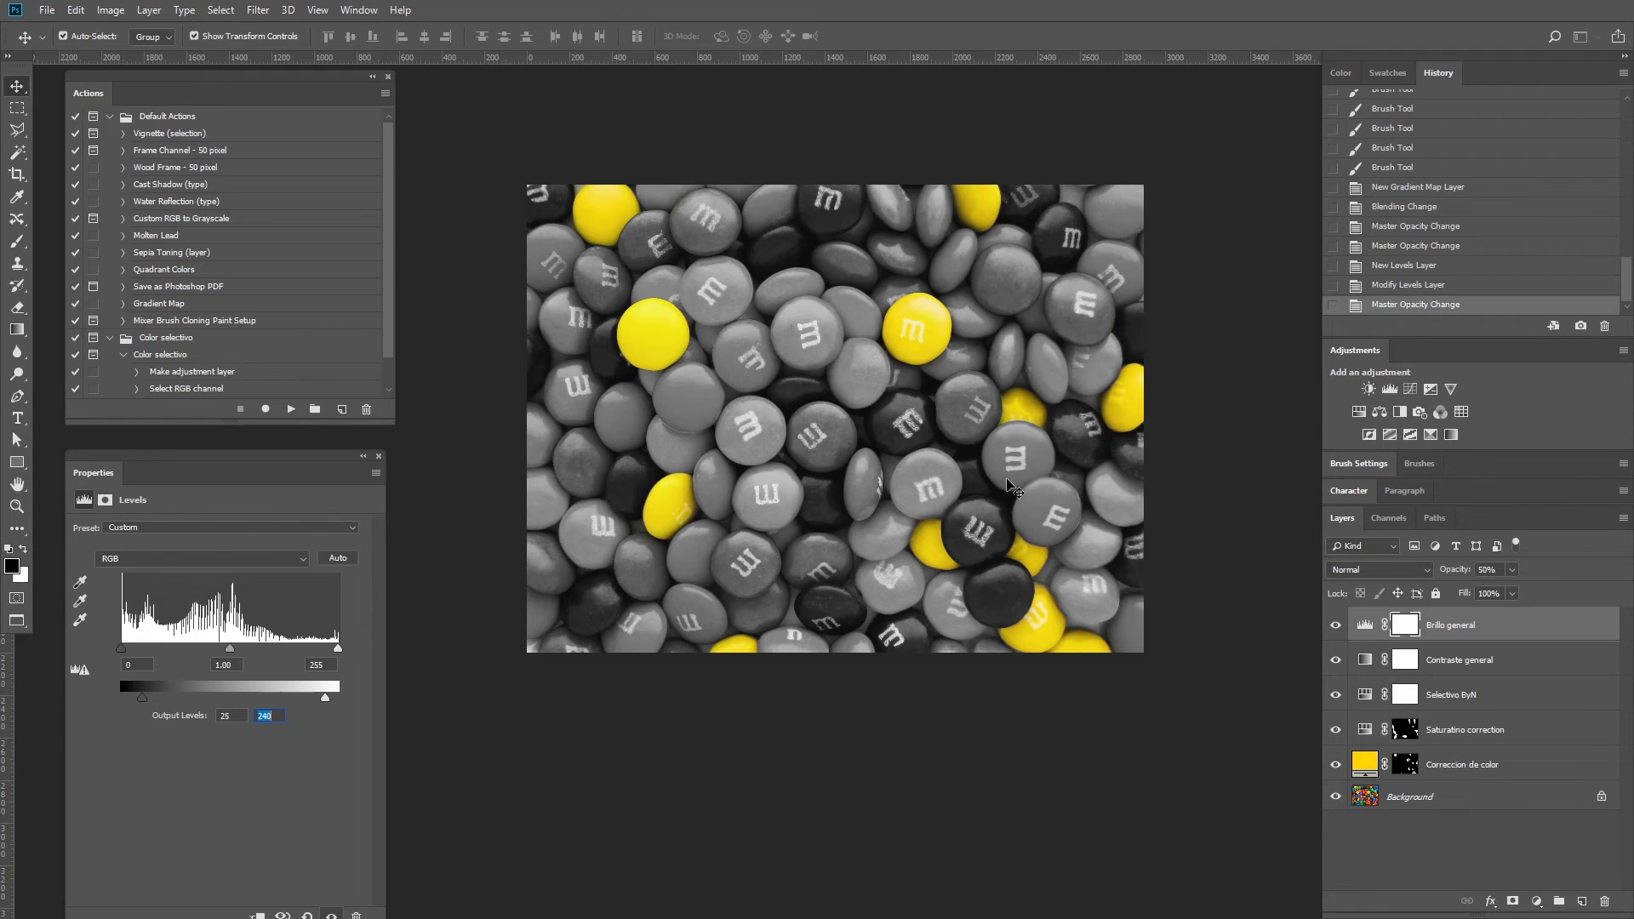
Stamp visible layers into a new layer, desaturate it, and apply High Pass at 3 pixels.
key("ctrl+shift+alt+e")
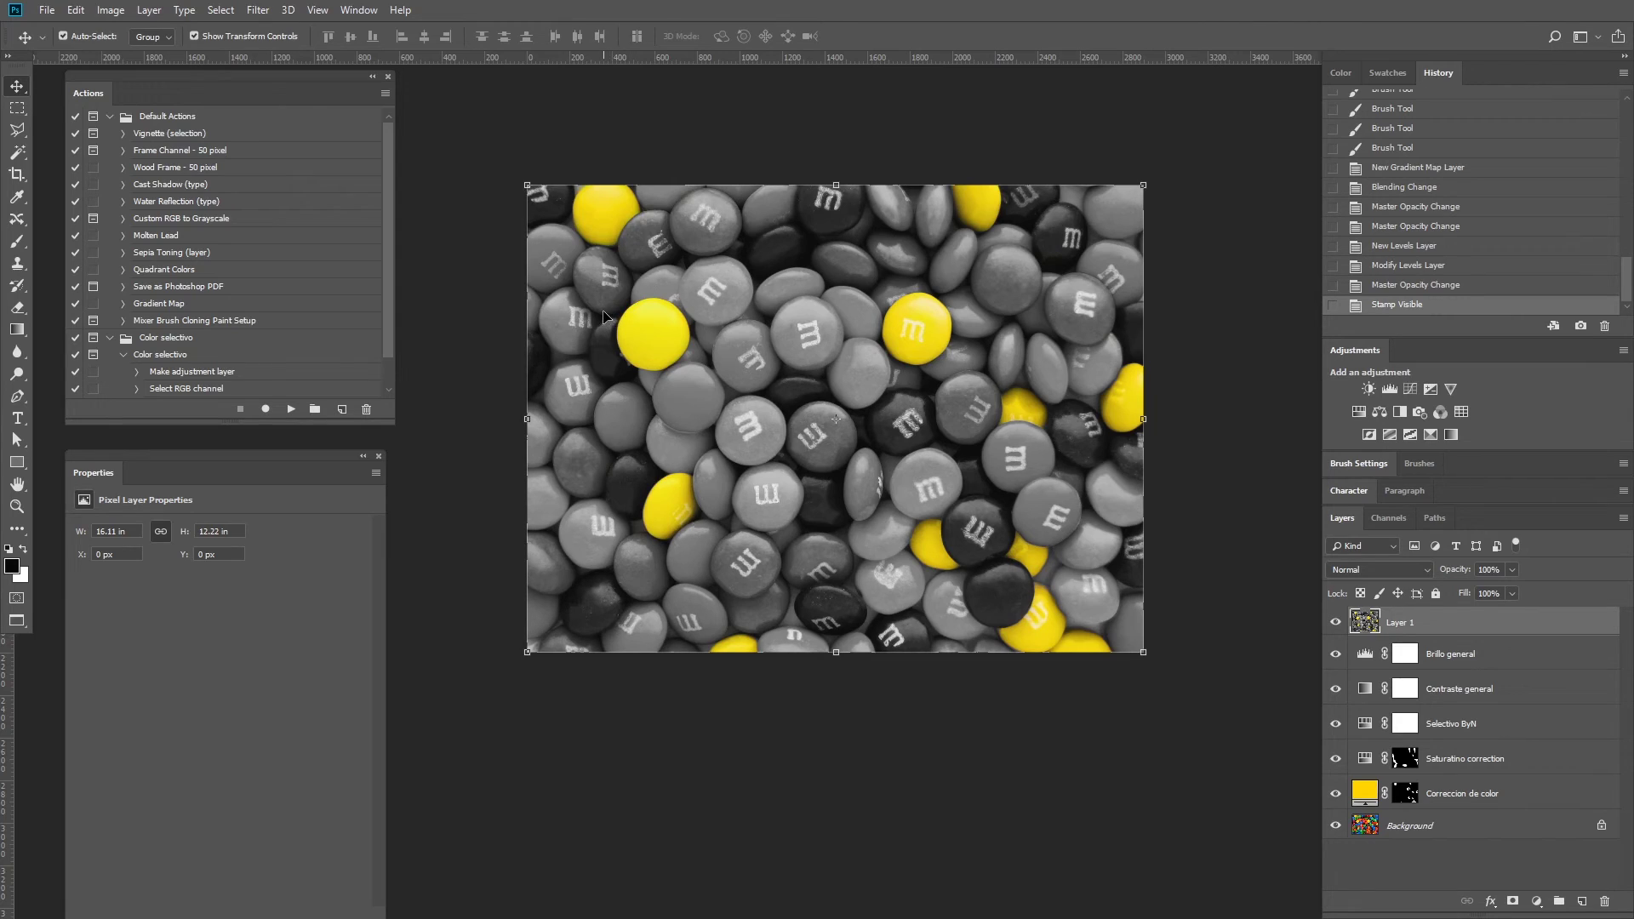
key("ctrl+shift+u")
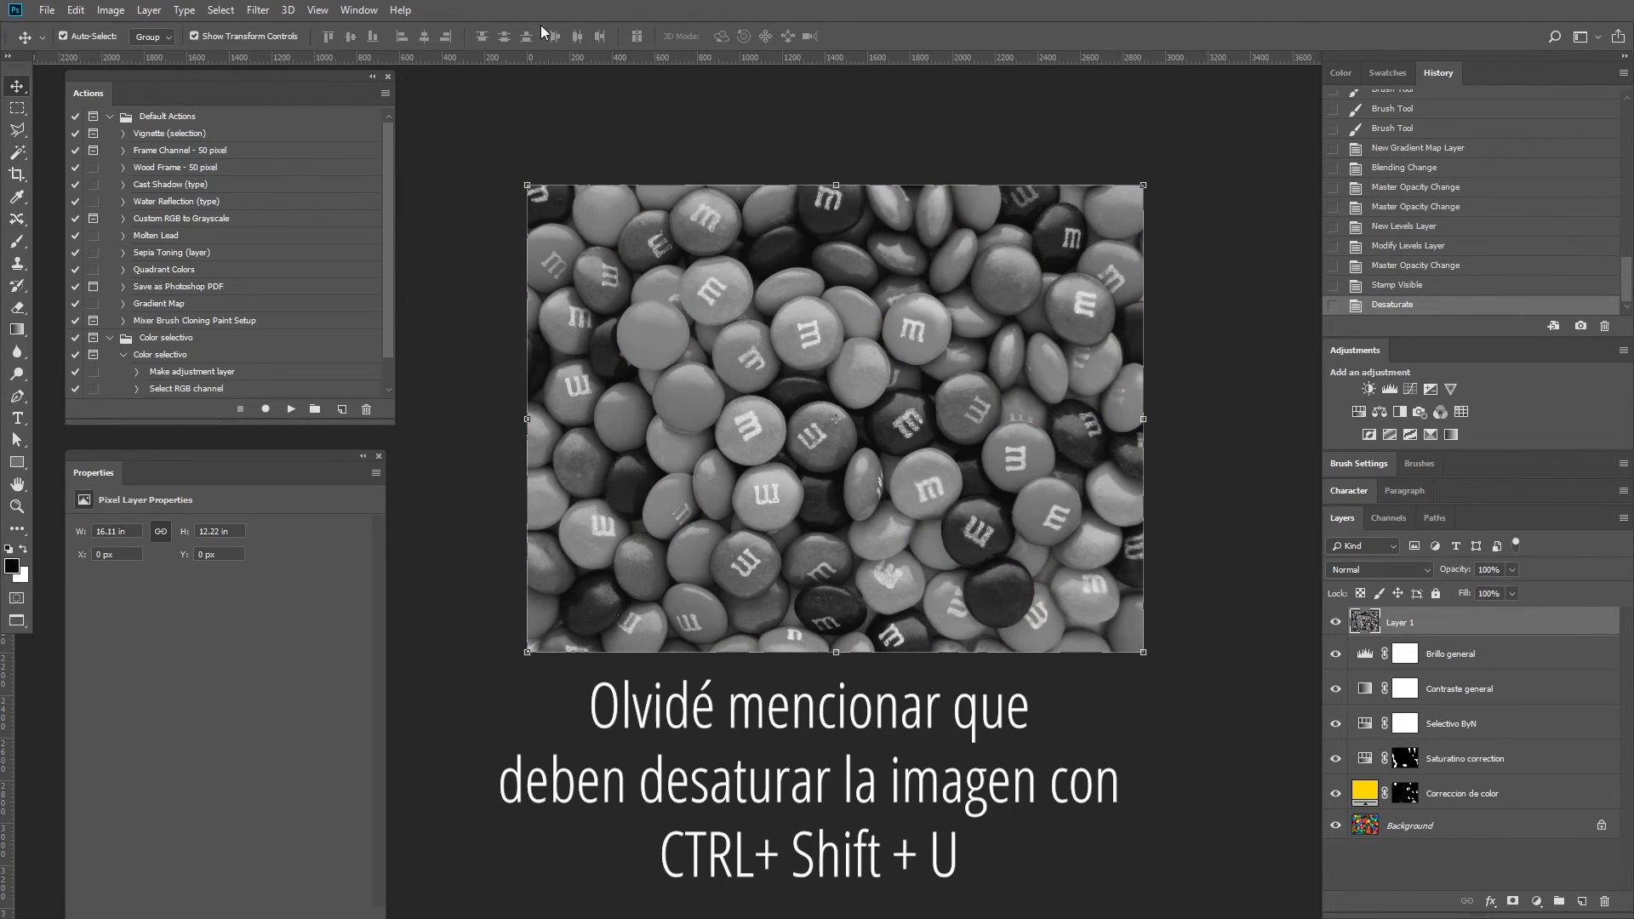
left_click(257, 10)
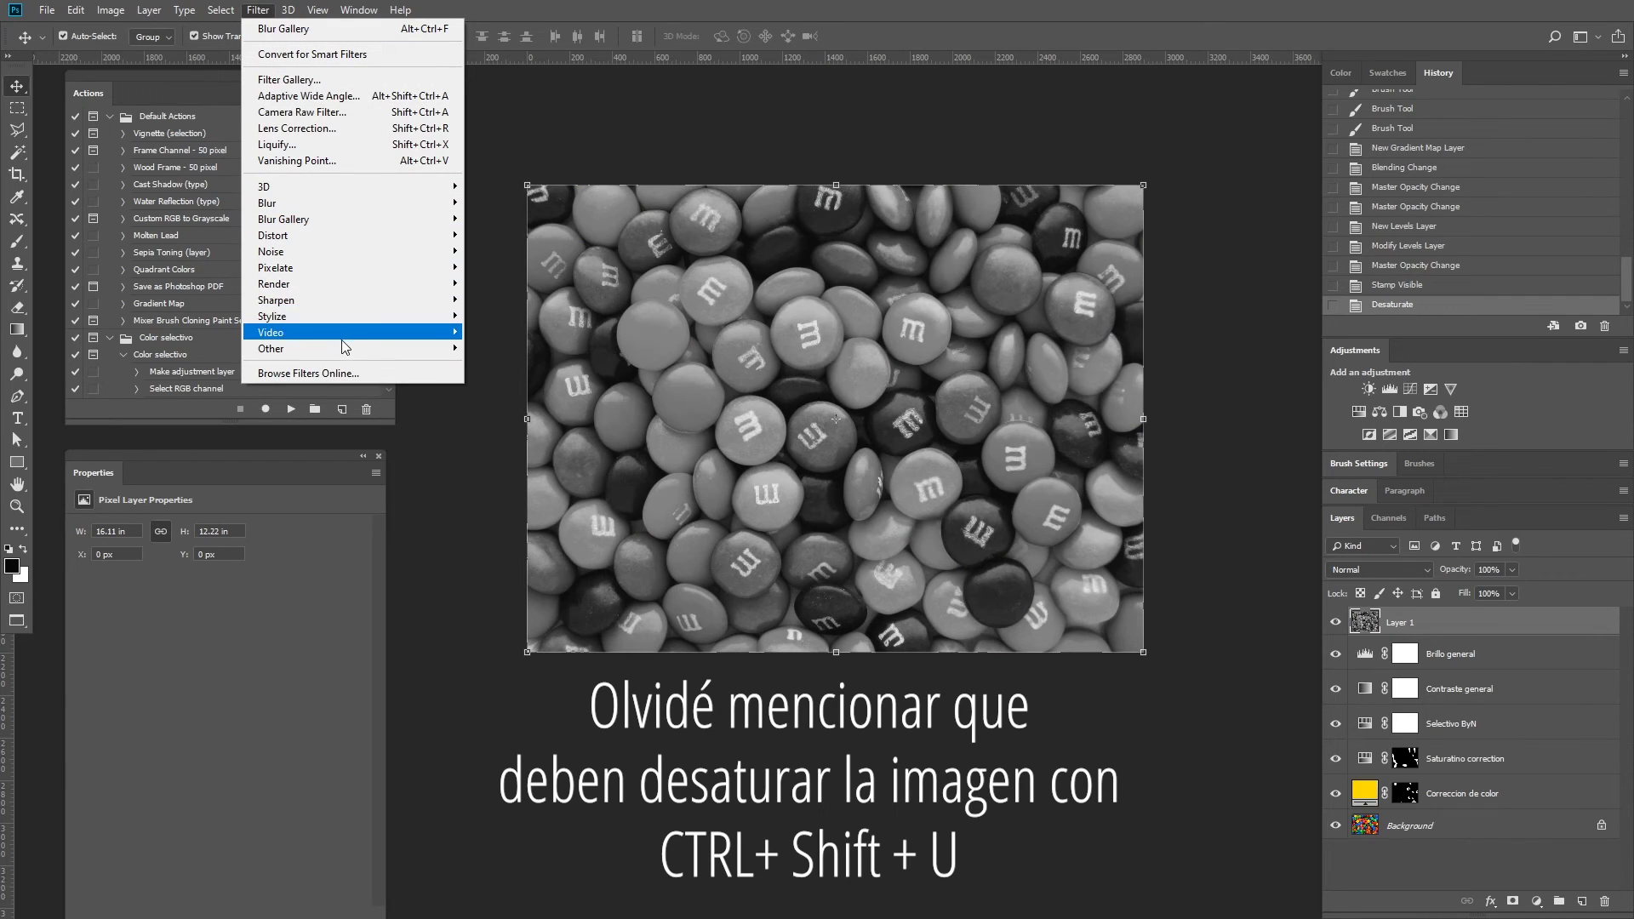
mouse_move(270, 349)
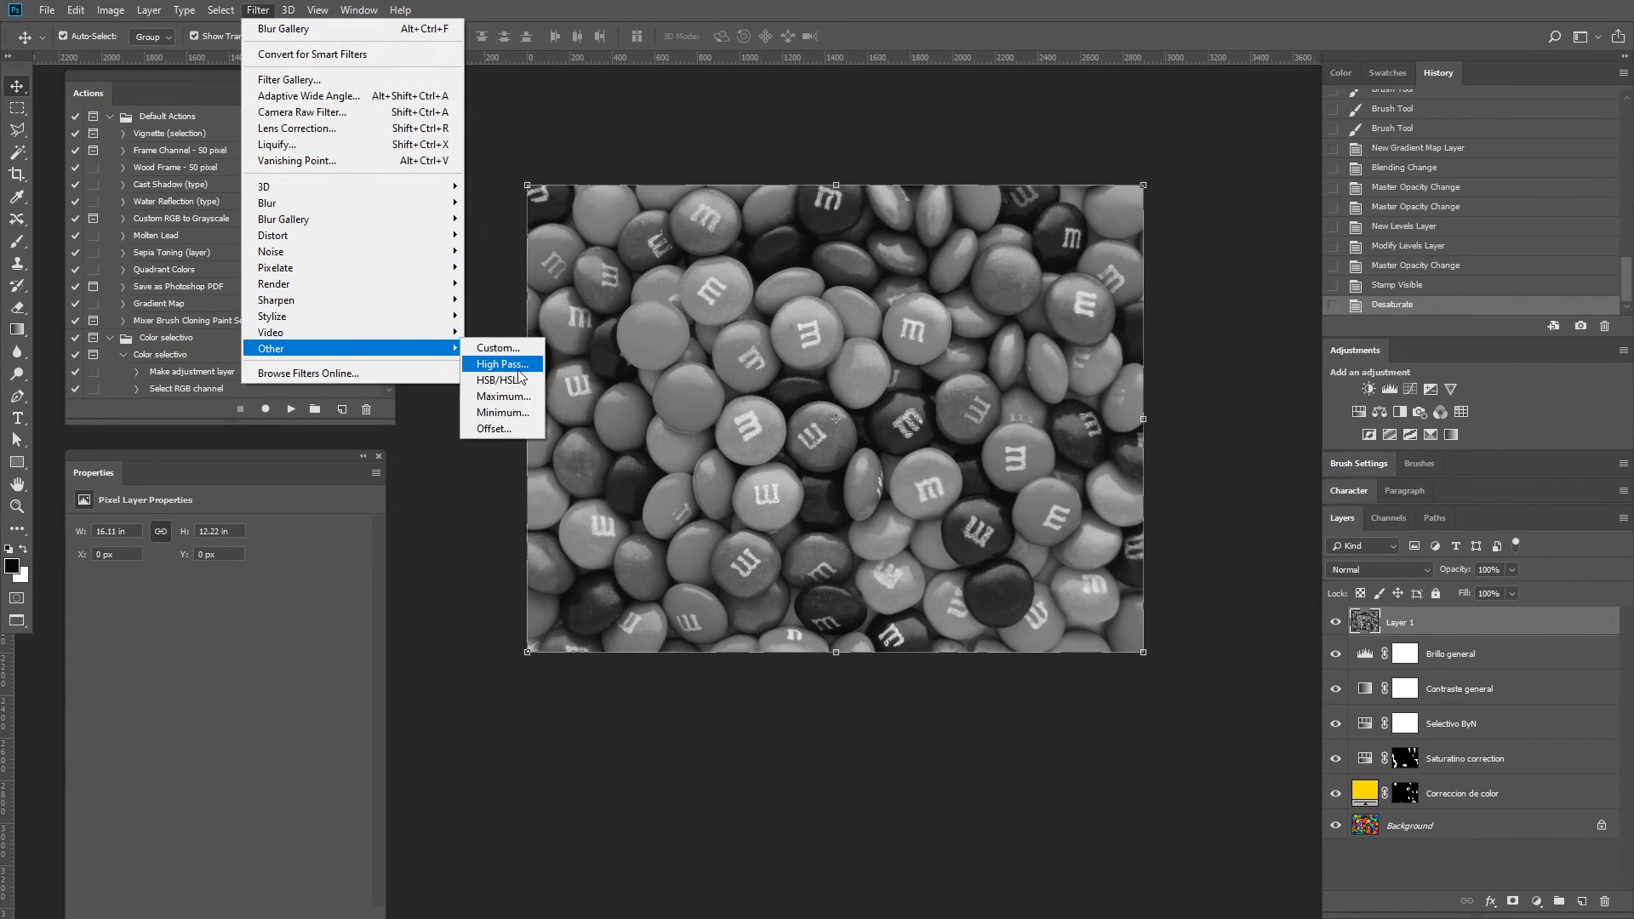
left_click(524, 365)
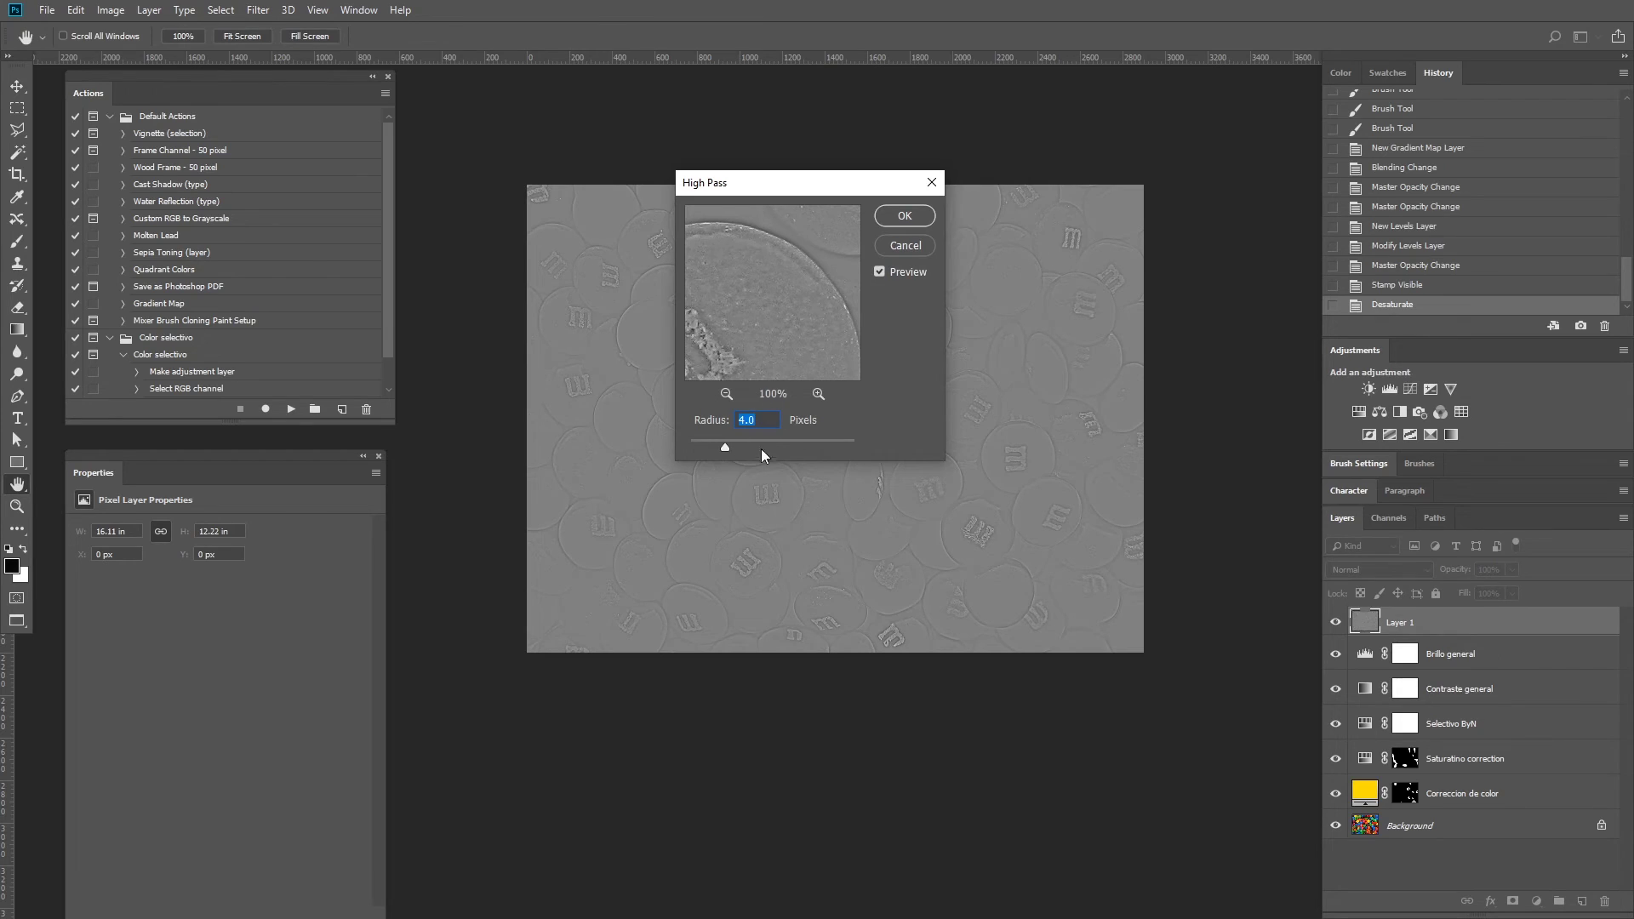
type("2")
left_click_drag(808, 183, 912, 194)
key("Up")
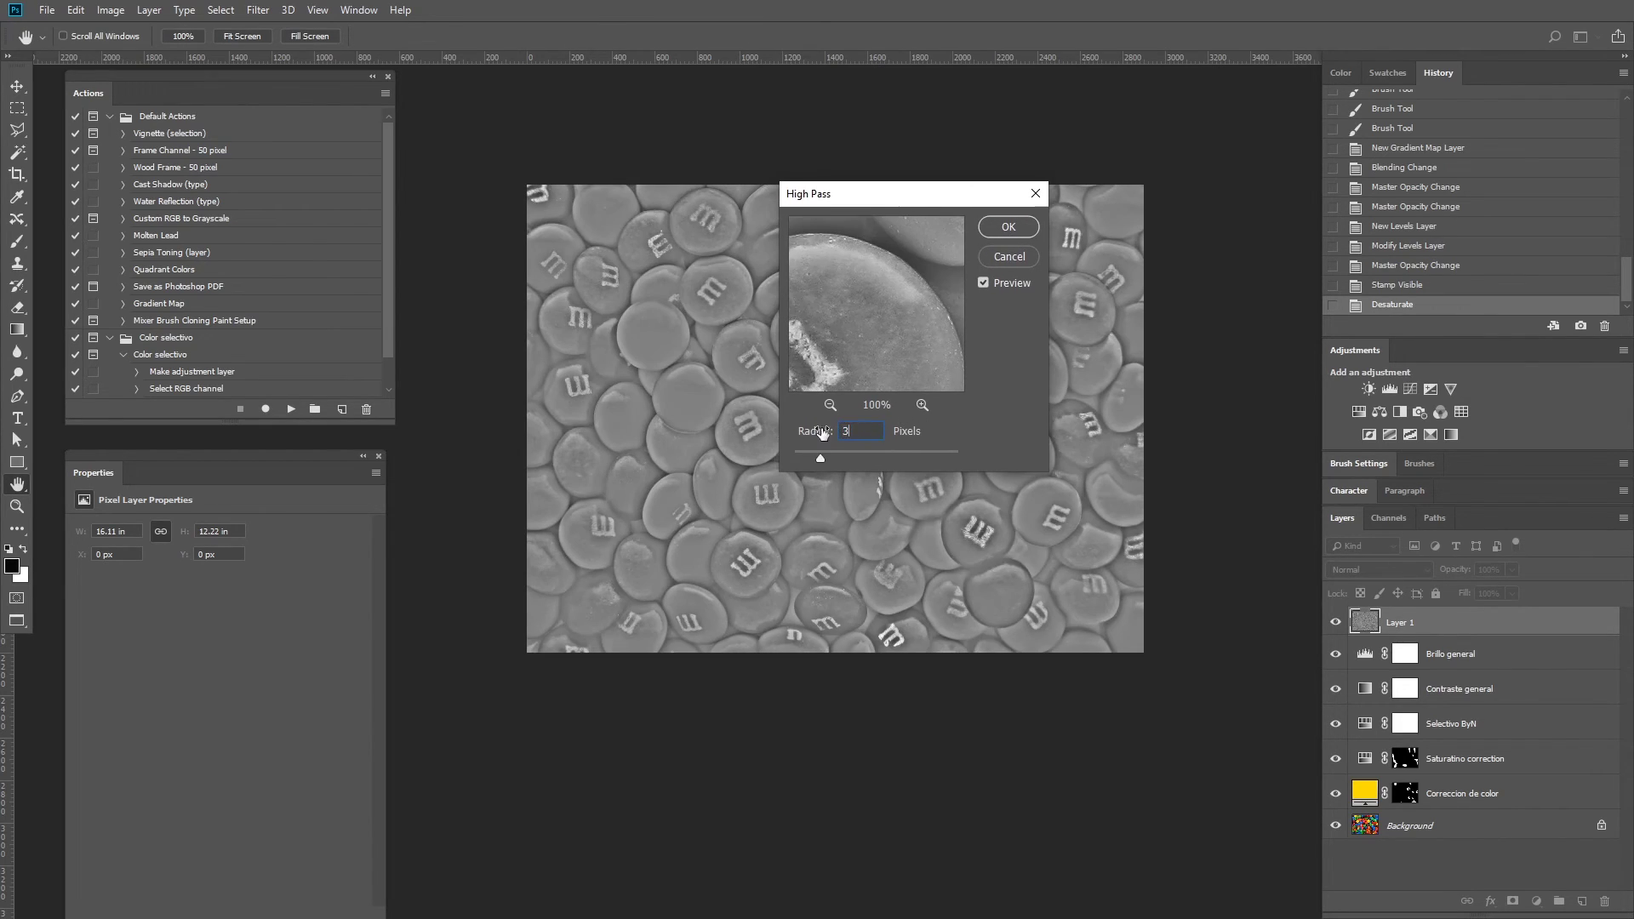
left_click(999, 228)
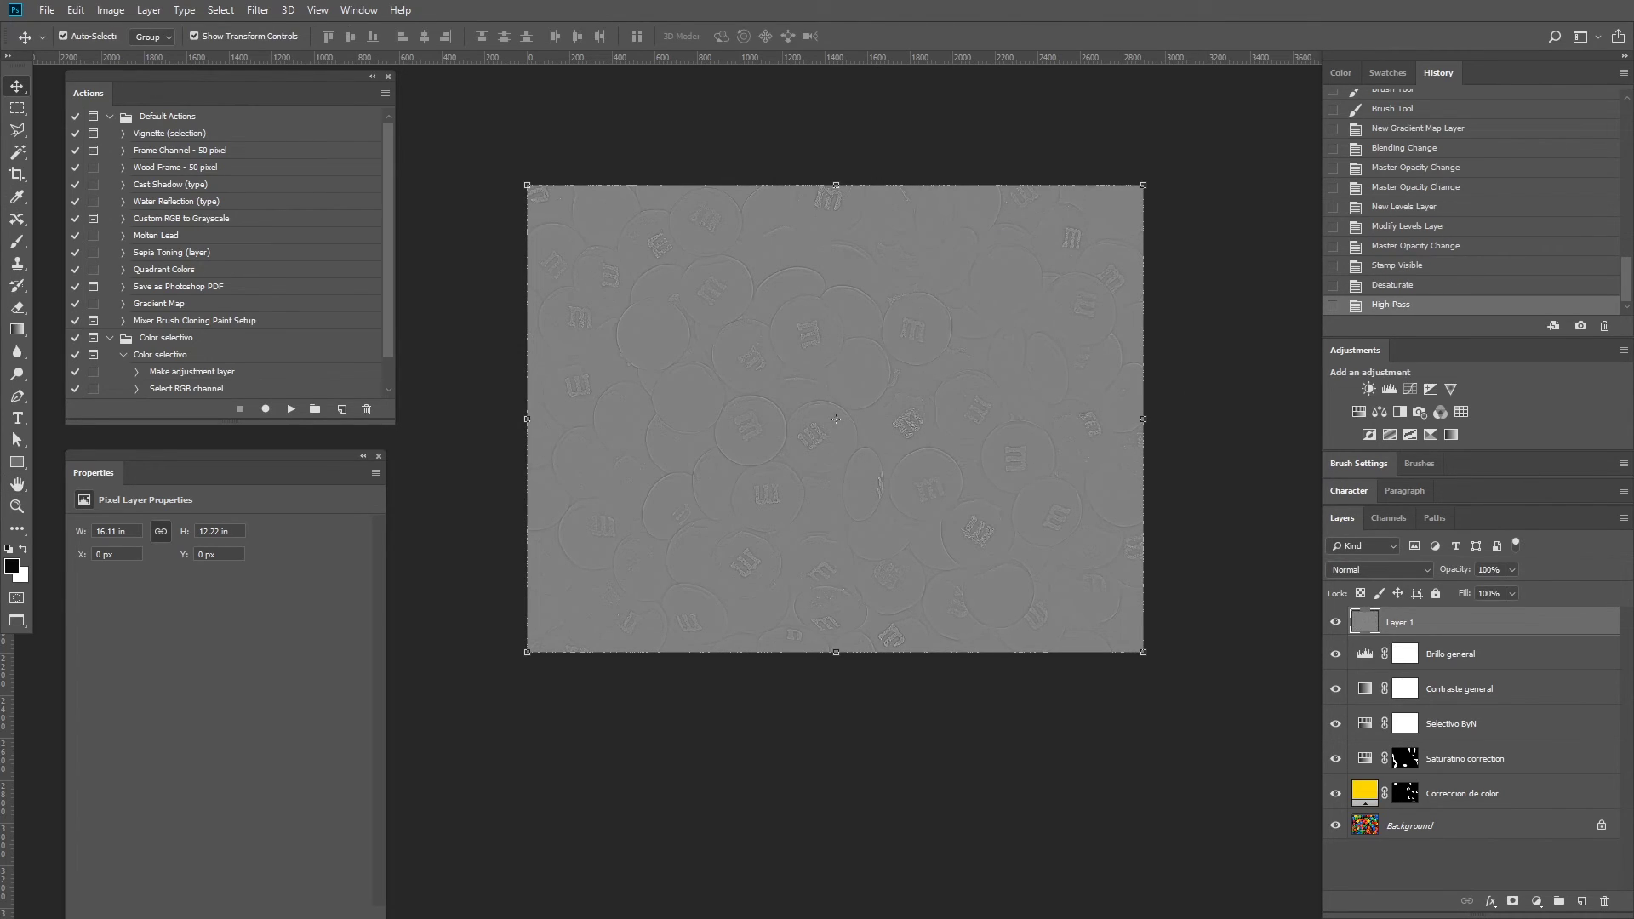
Set the high-pass Layer 1's blend mode to Vivid Light.
left_click(1372, 570)
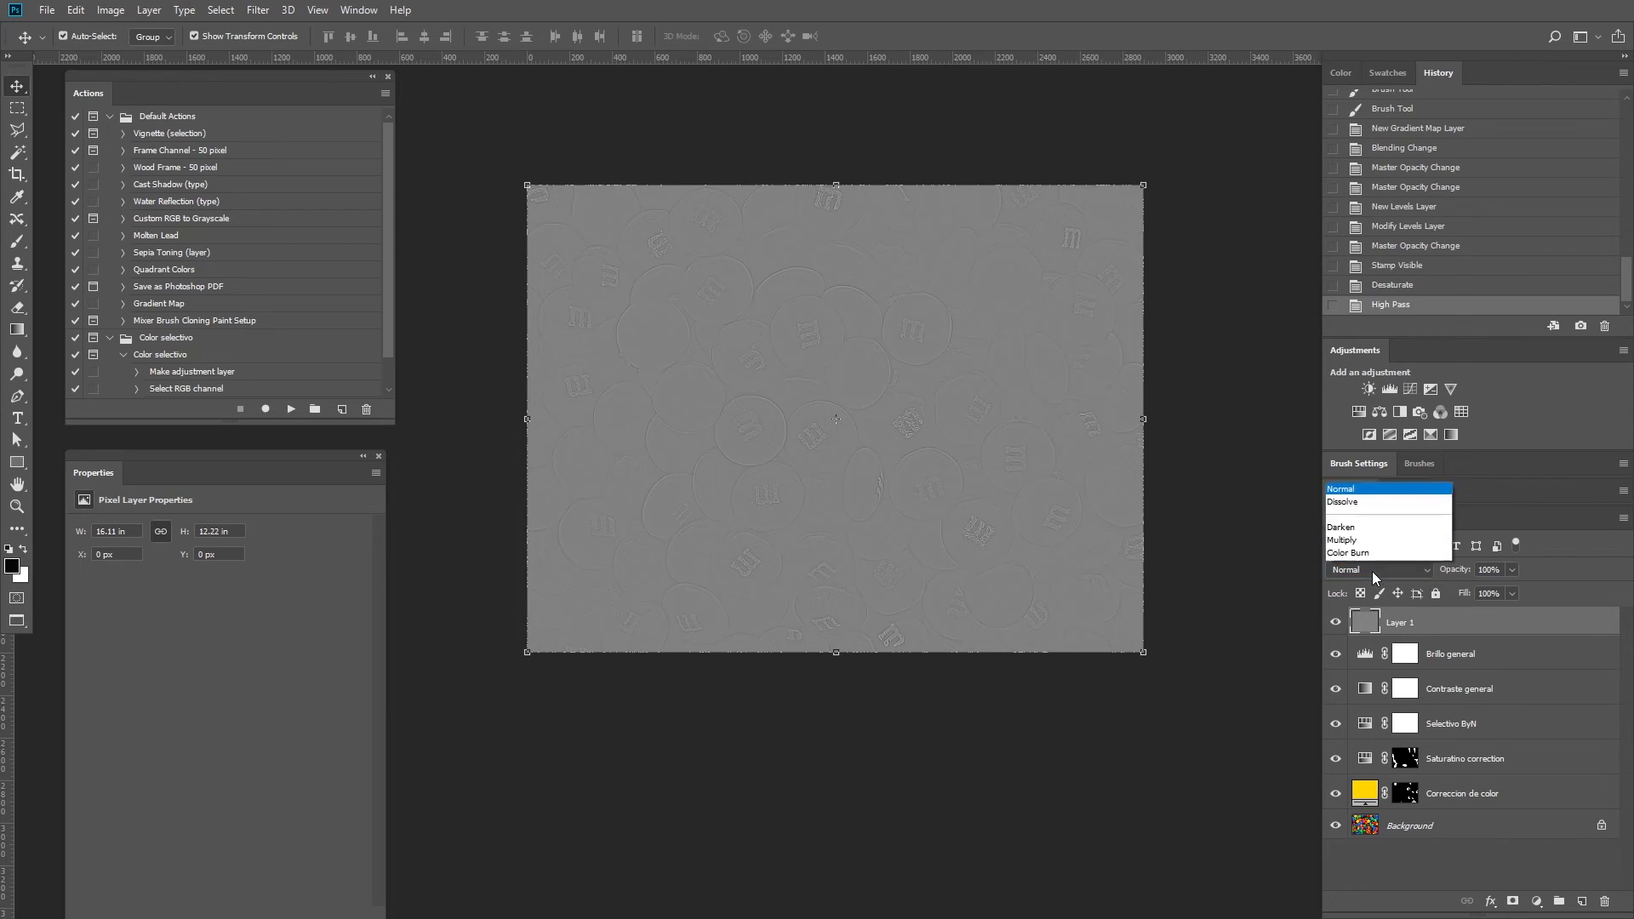
left_click(1372, 388)
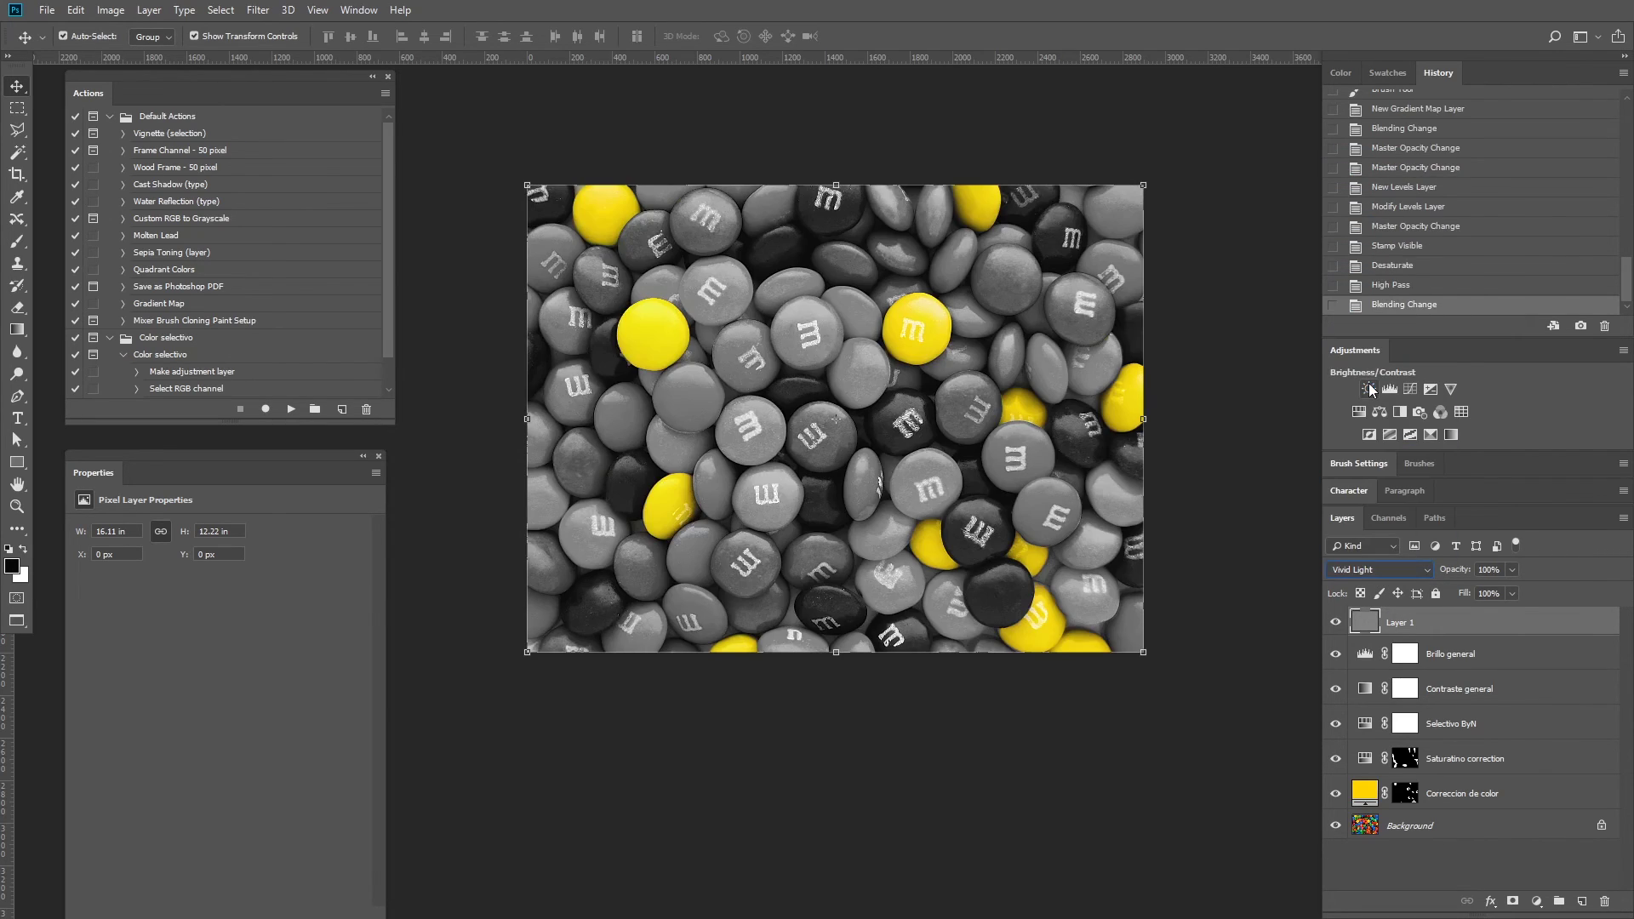
left_click(1222, 729)
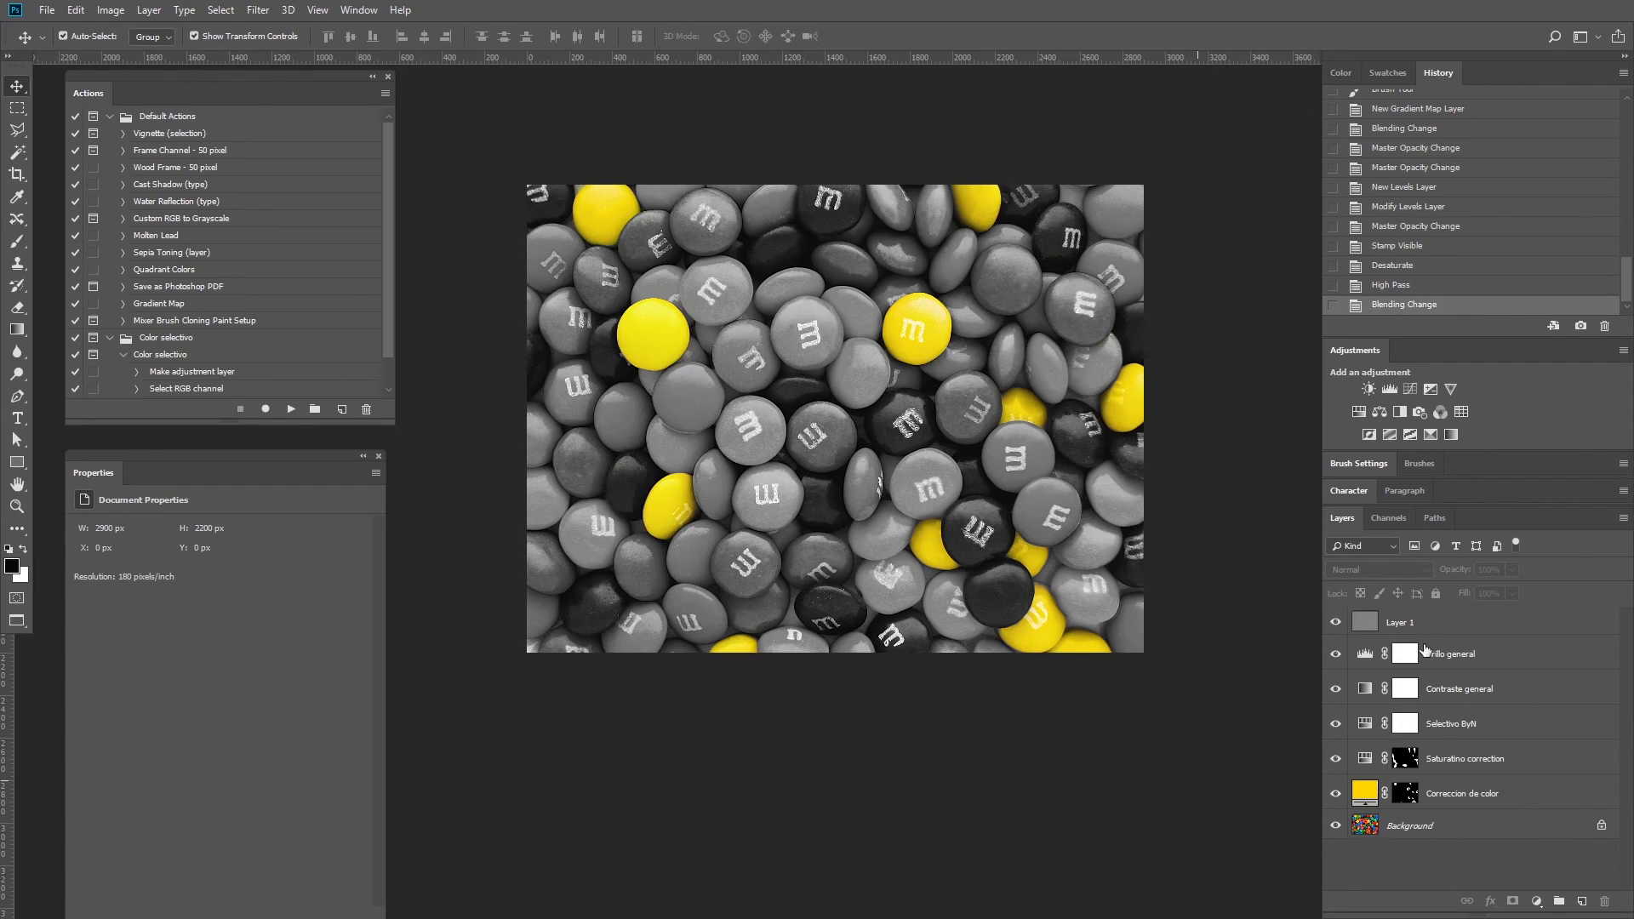
Rename Layer 1 to 'Enfoque general', correcting the mistyped last letter.
double_click(1395, 622)
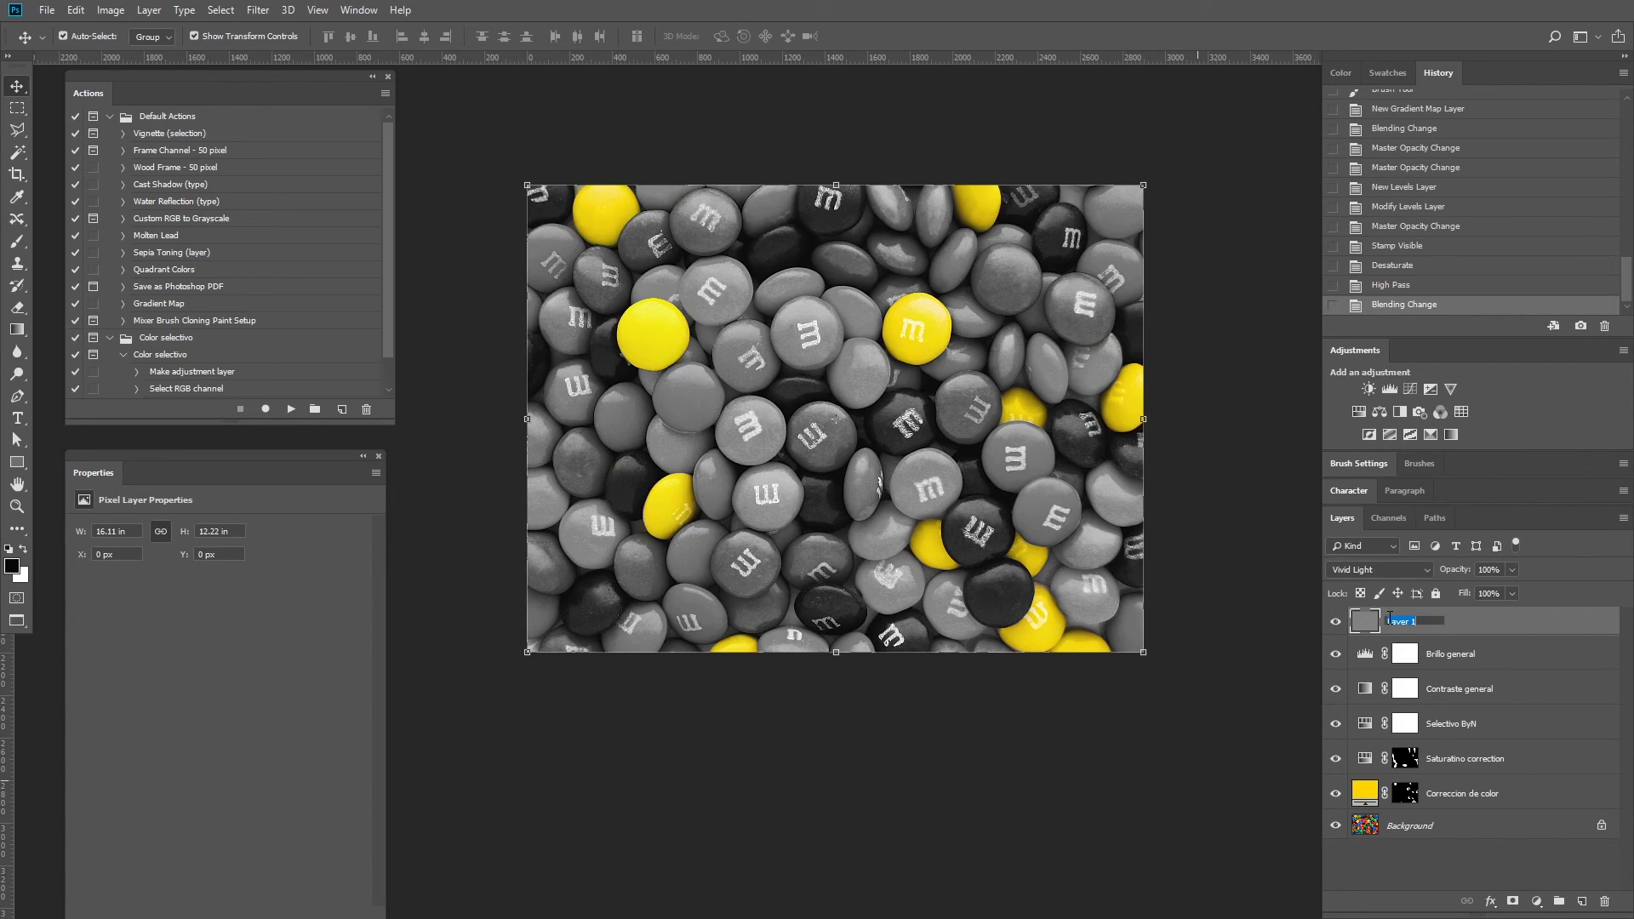
type("Enfoque ge")
type("nerak")
key("Return")
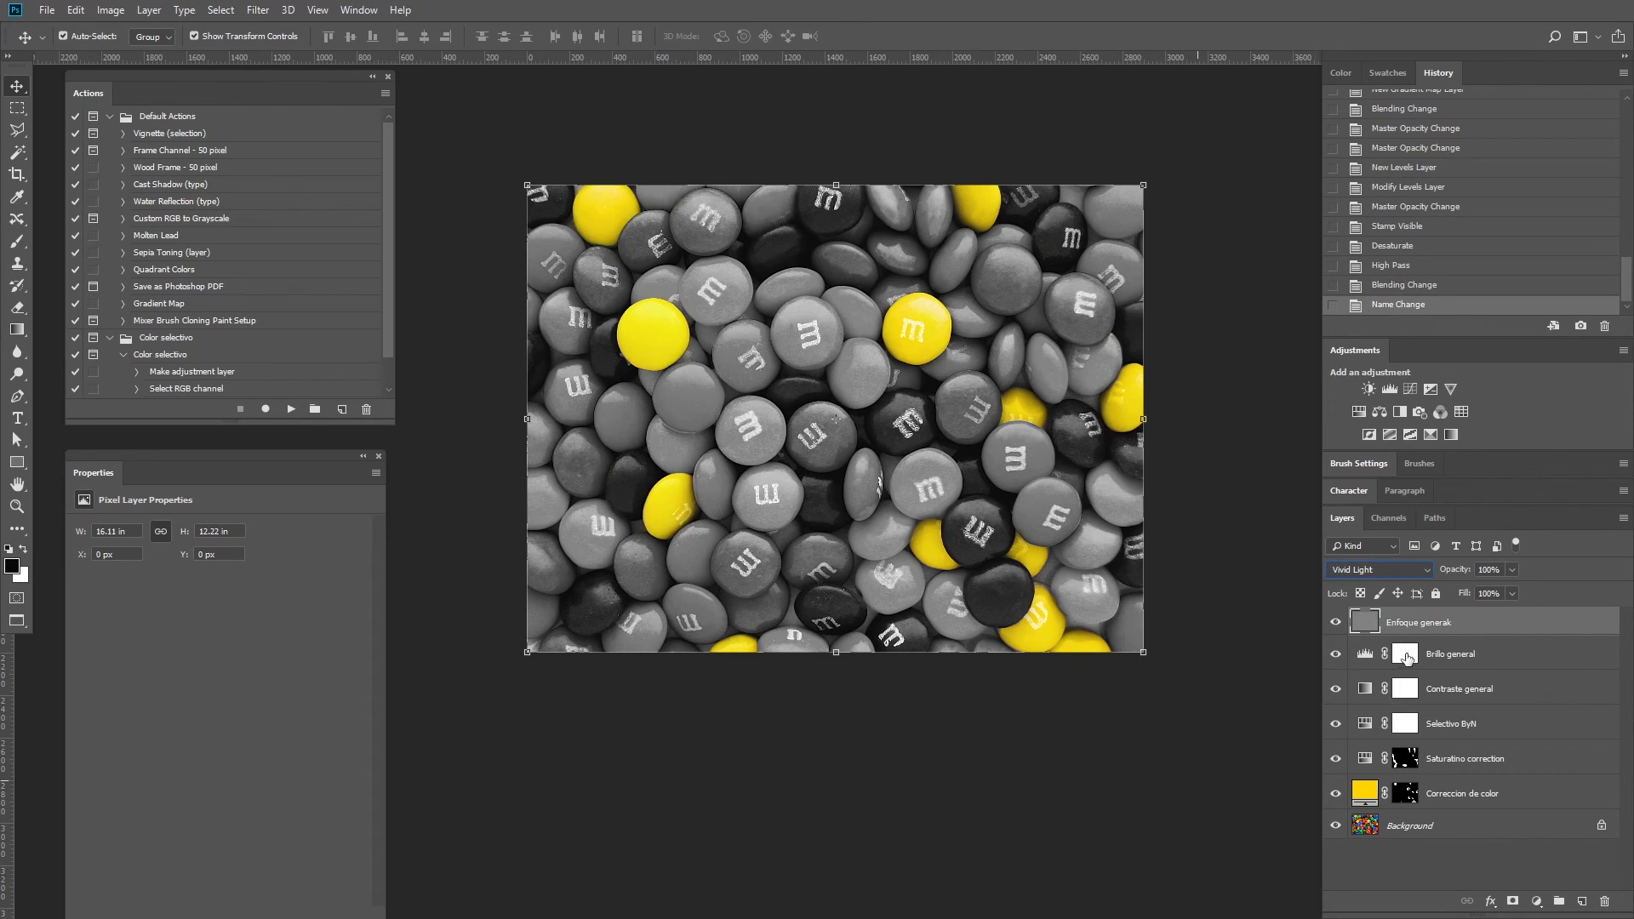
double_click(1427, 625)
key("BackSpace")
type("l")
key("Return")
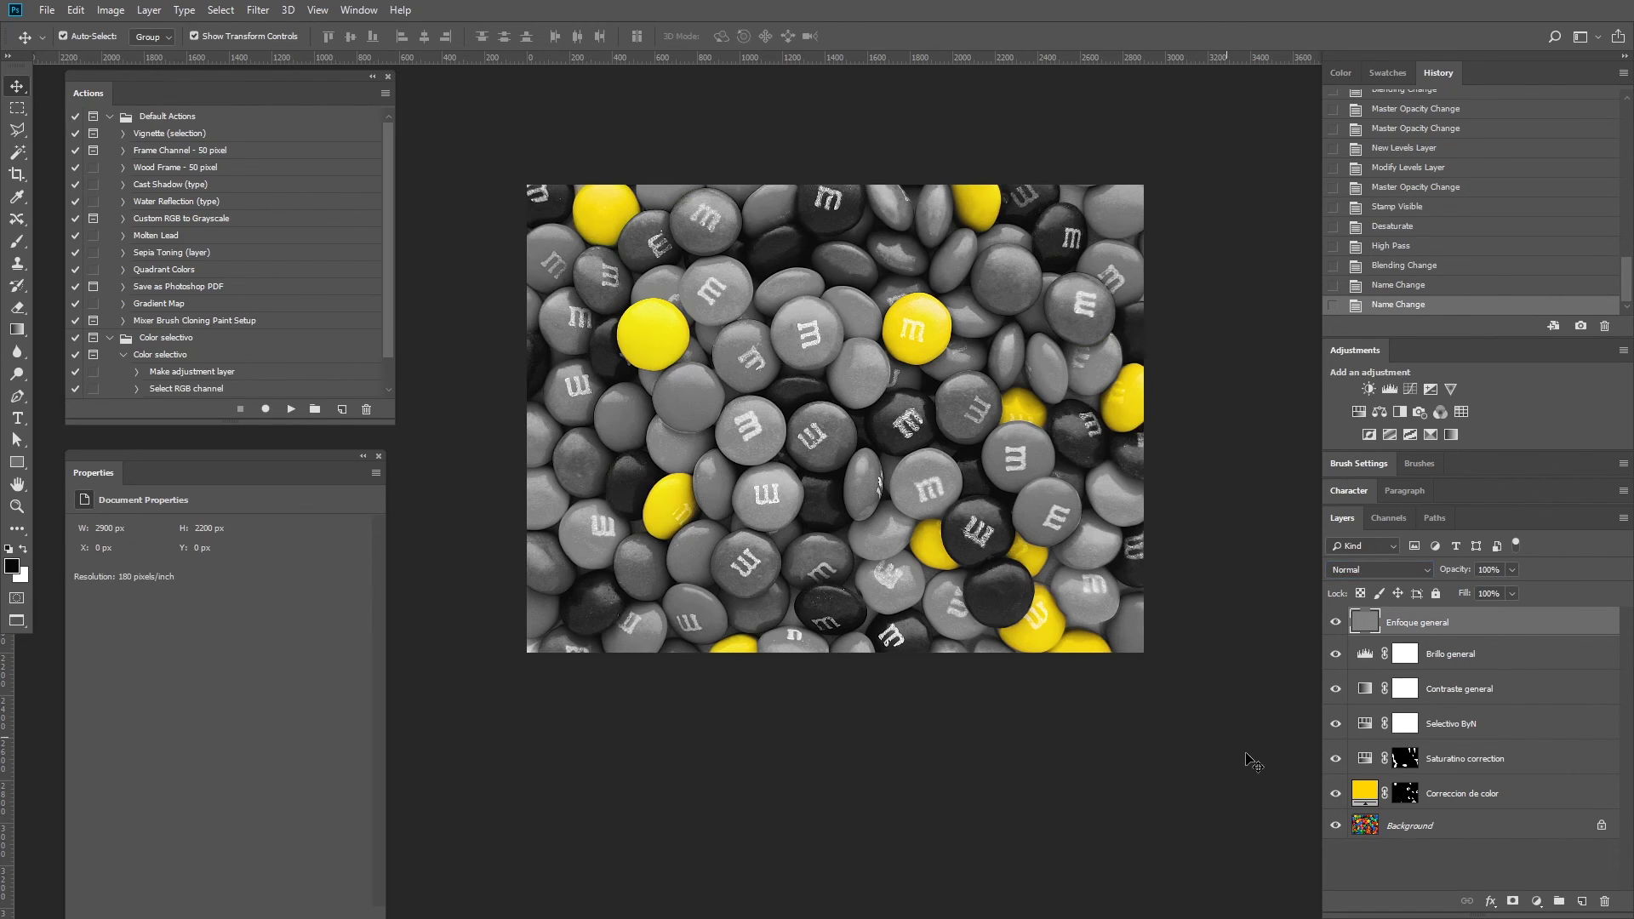
Zoom into the candies in full-screen view to inspect the sharpened detail.
key("z")
left_click(712, 358)
key("f")
left_click(984, 442)
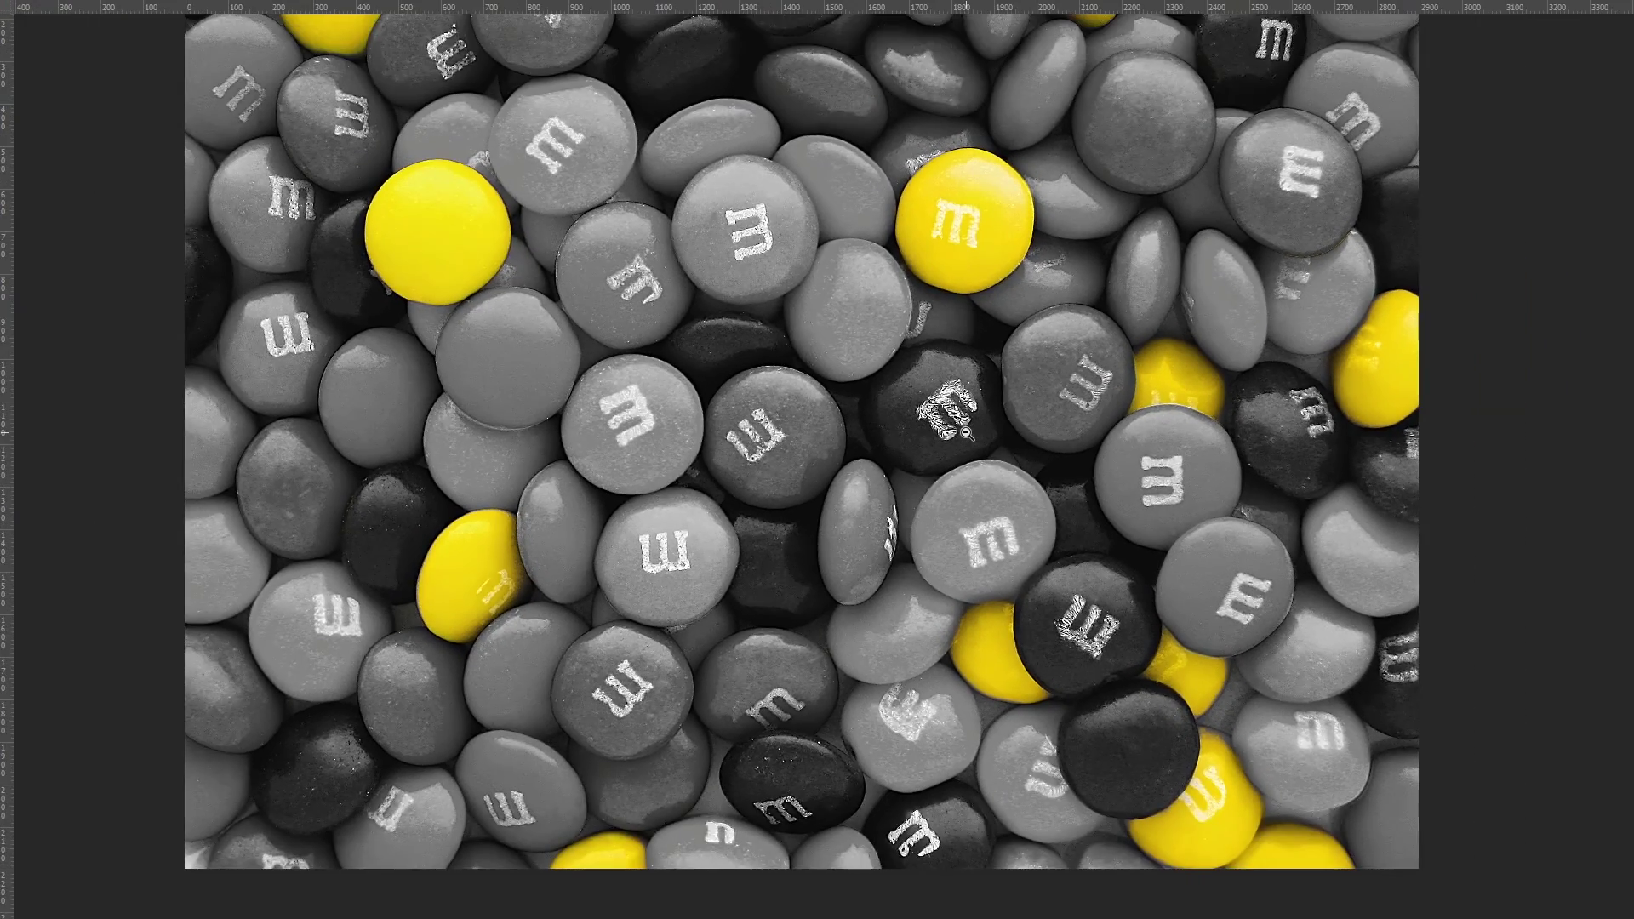
Exit full screen, compare with the original by toggling the edit layers, and zoom out.
left_click(966, 433, "alt")
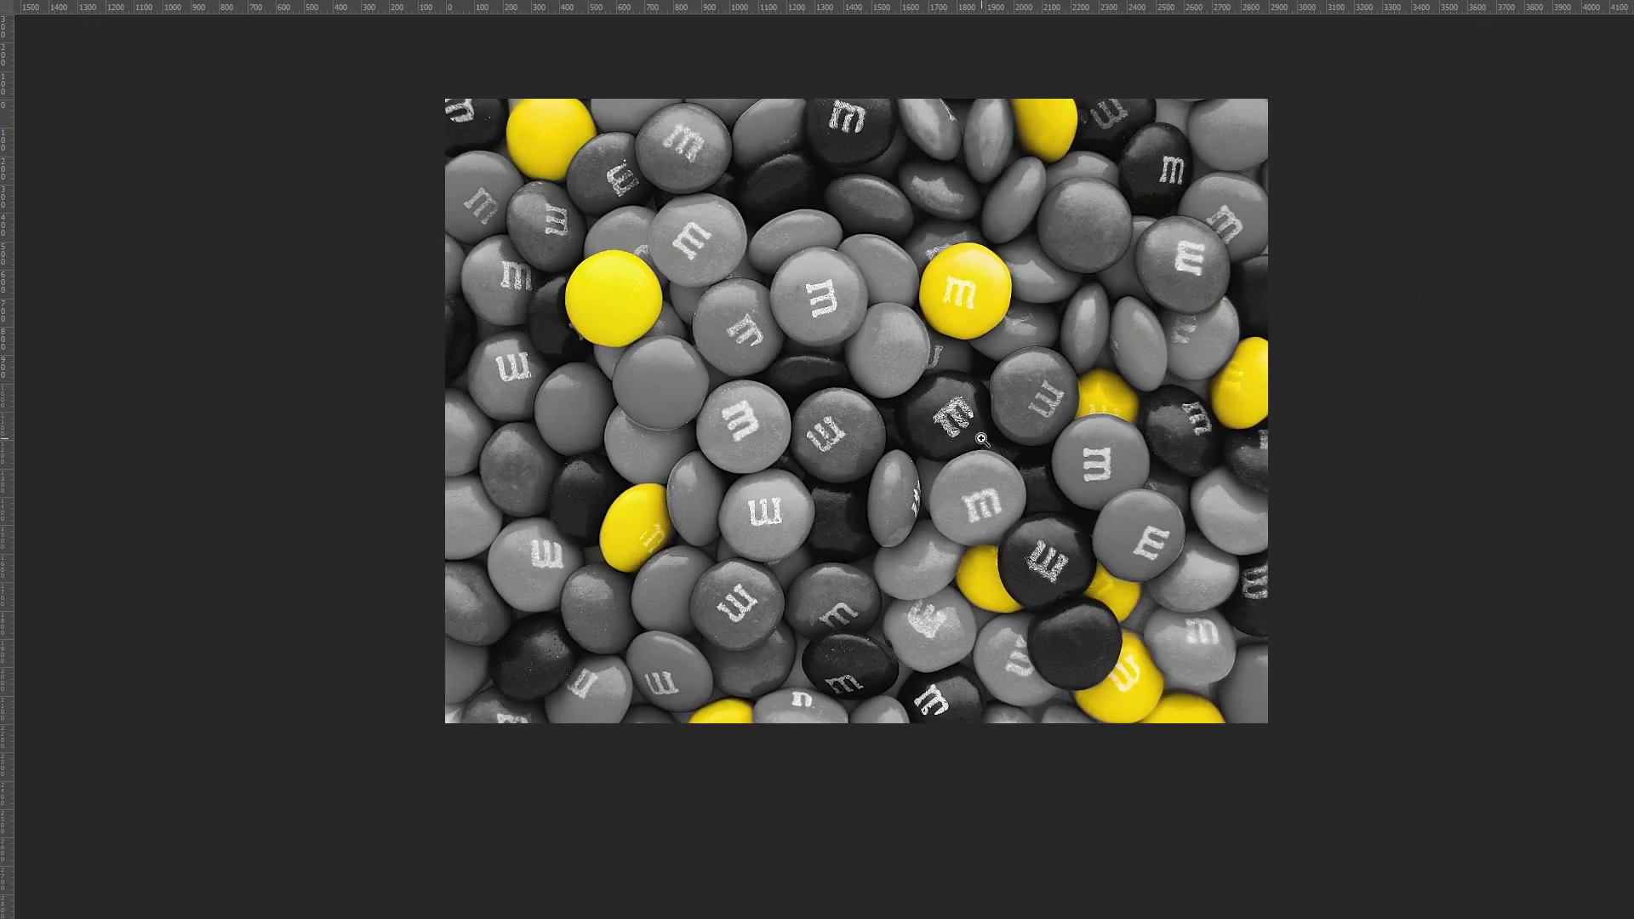
key("f")
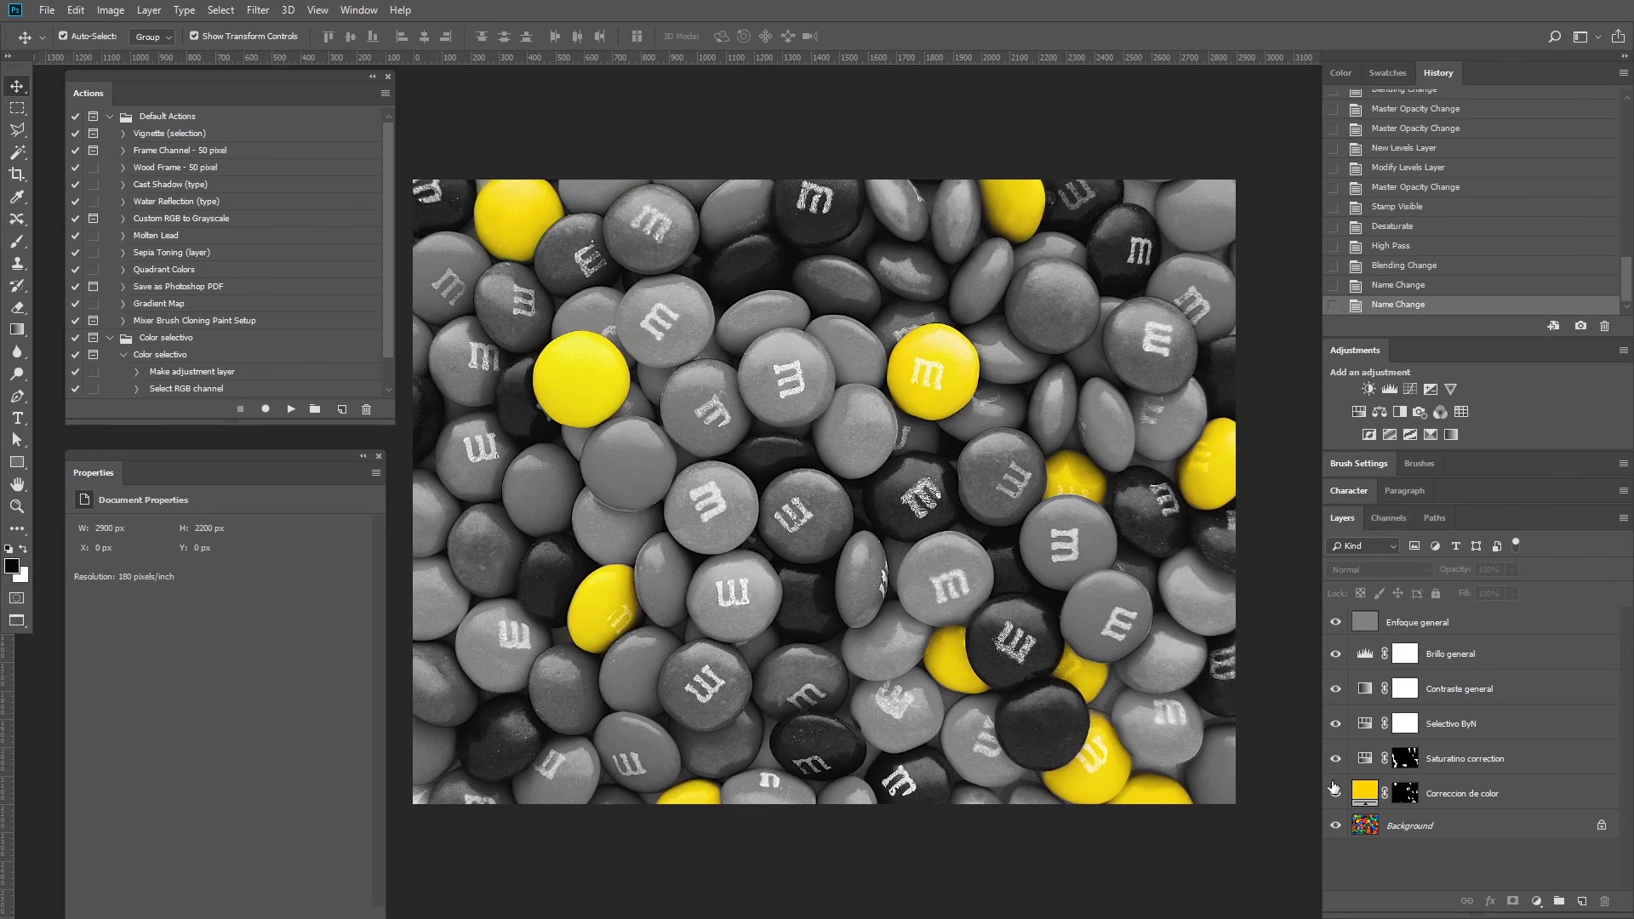
left_click_drag(1335, 793, 1332, 622)
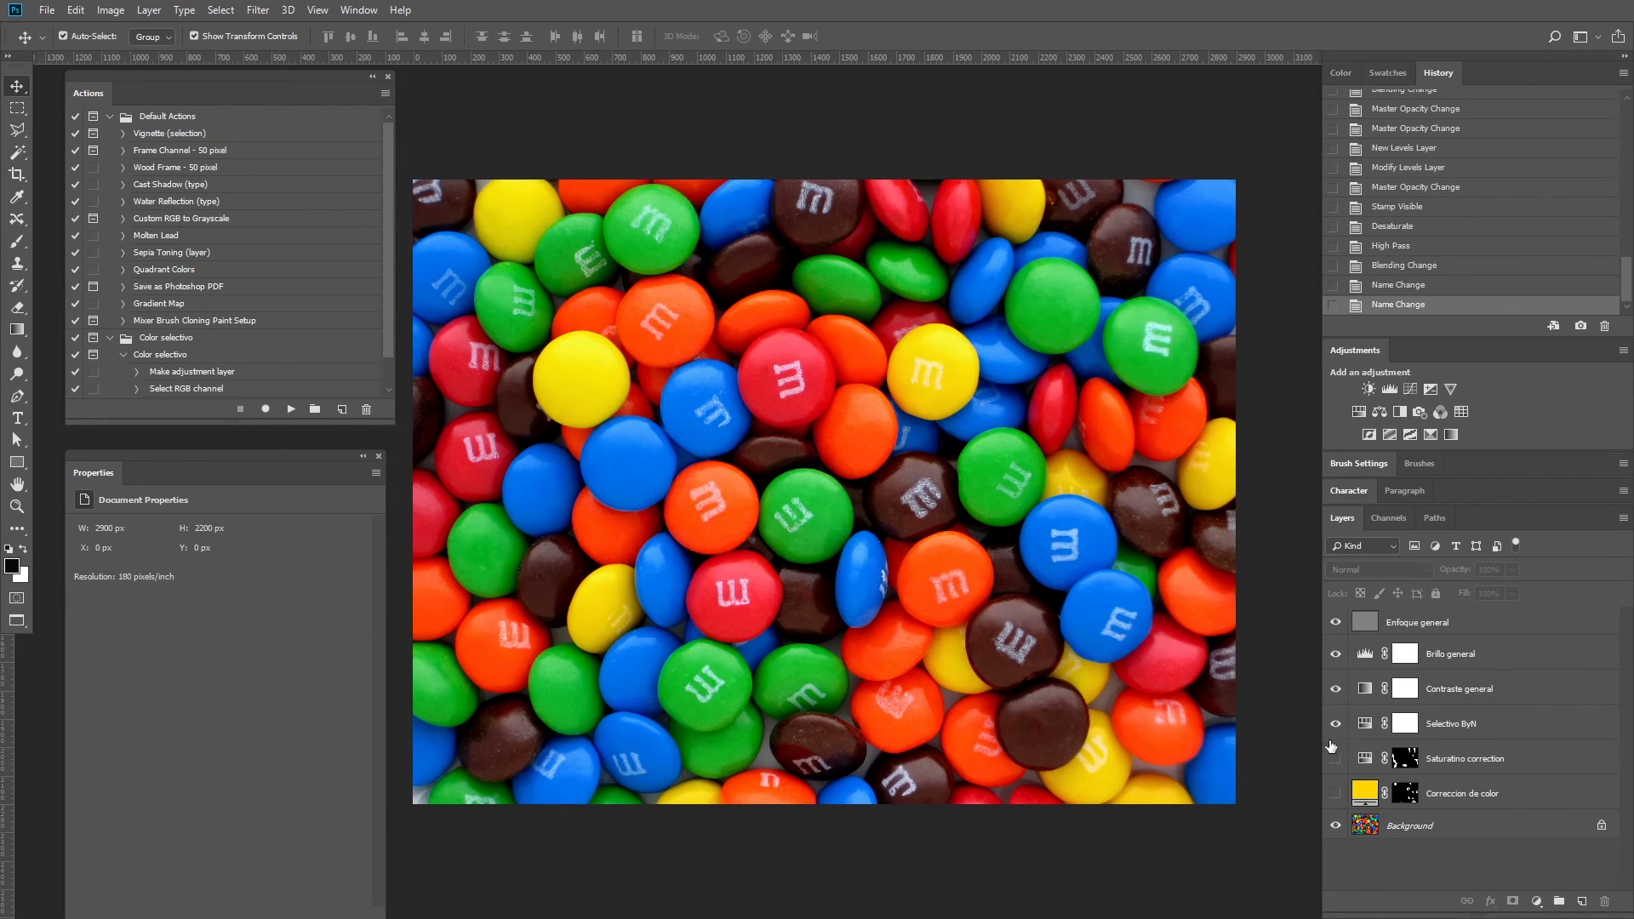
left_click(1335, 825, "alt")
left_click(901, 647, "alt")
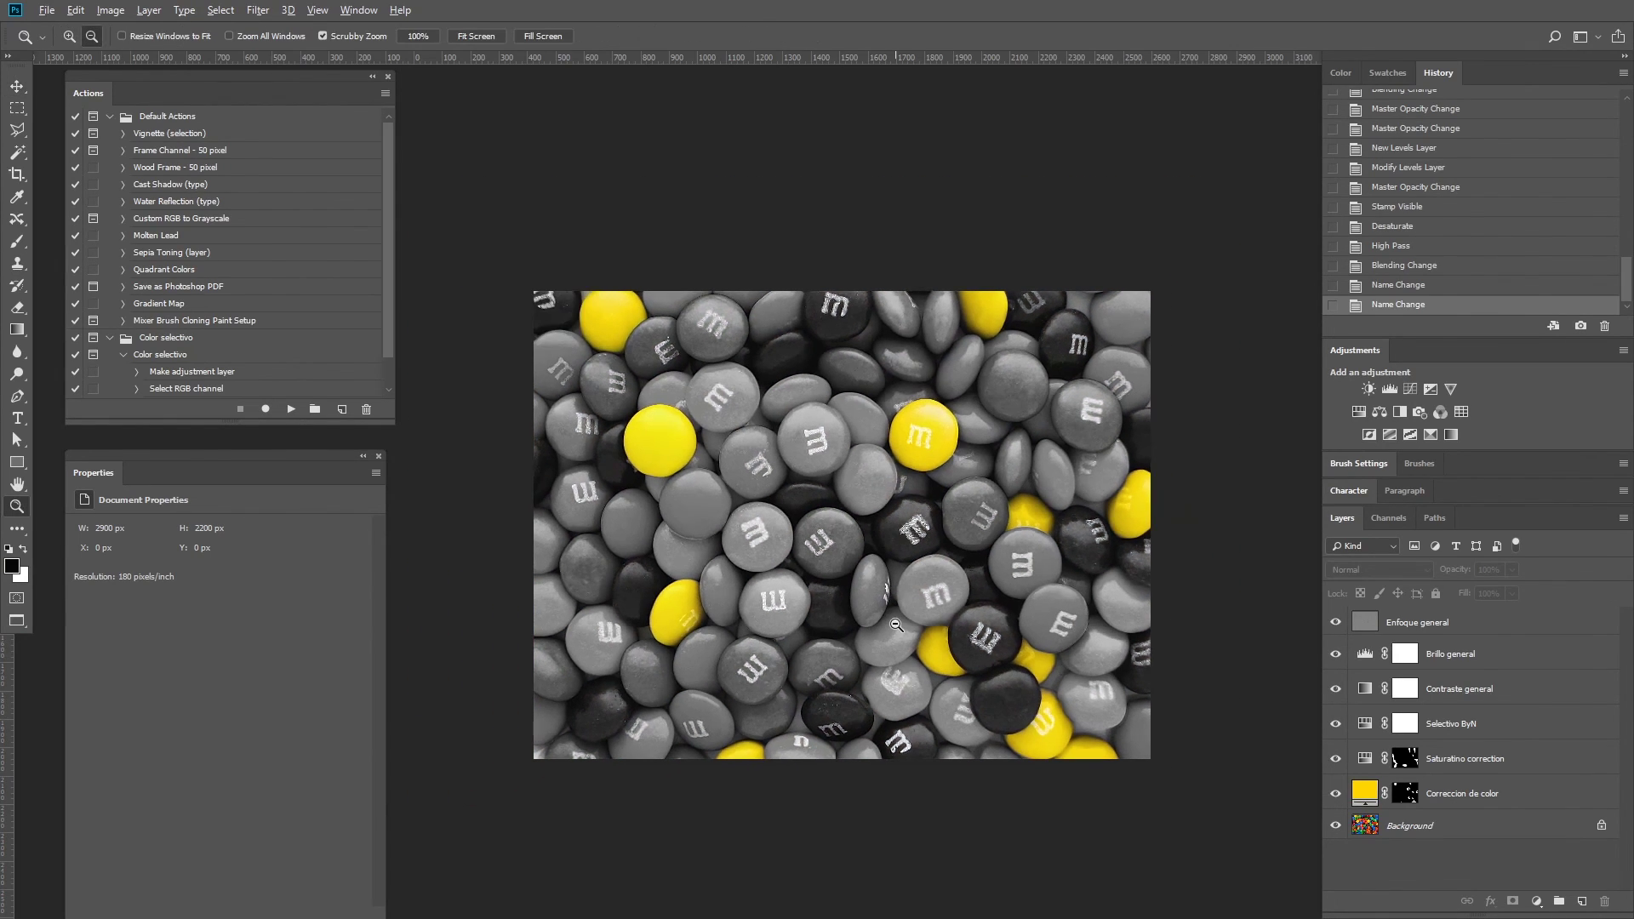
left_click_drag(1225, 660, 1230, 628)
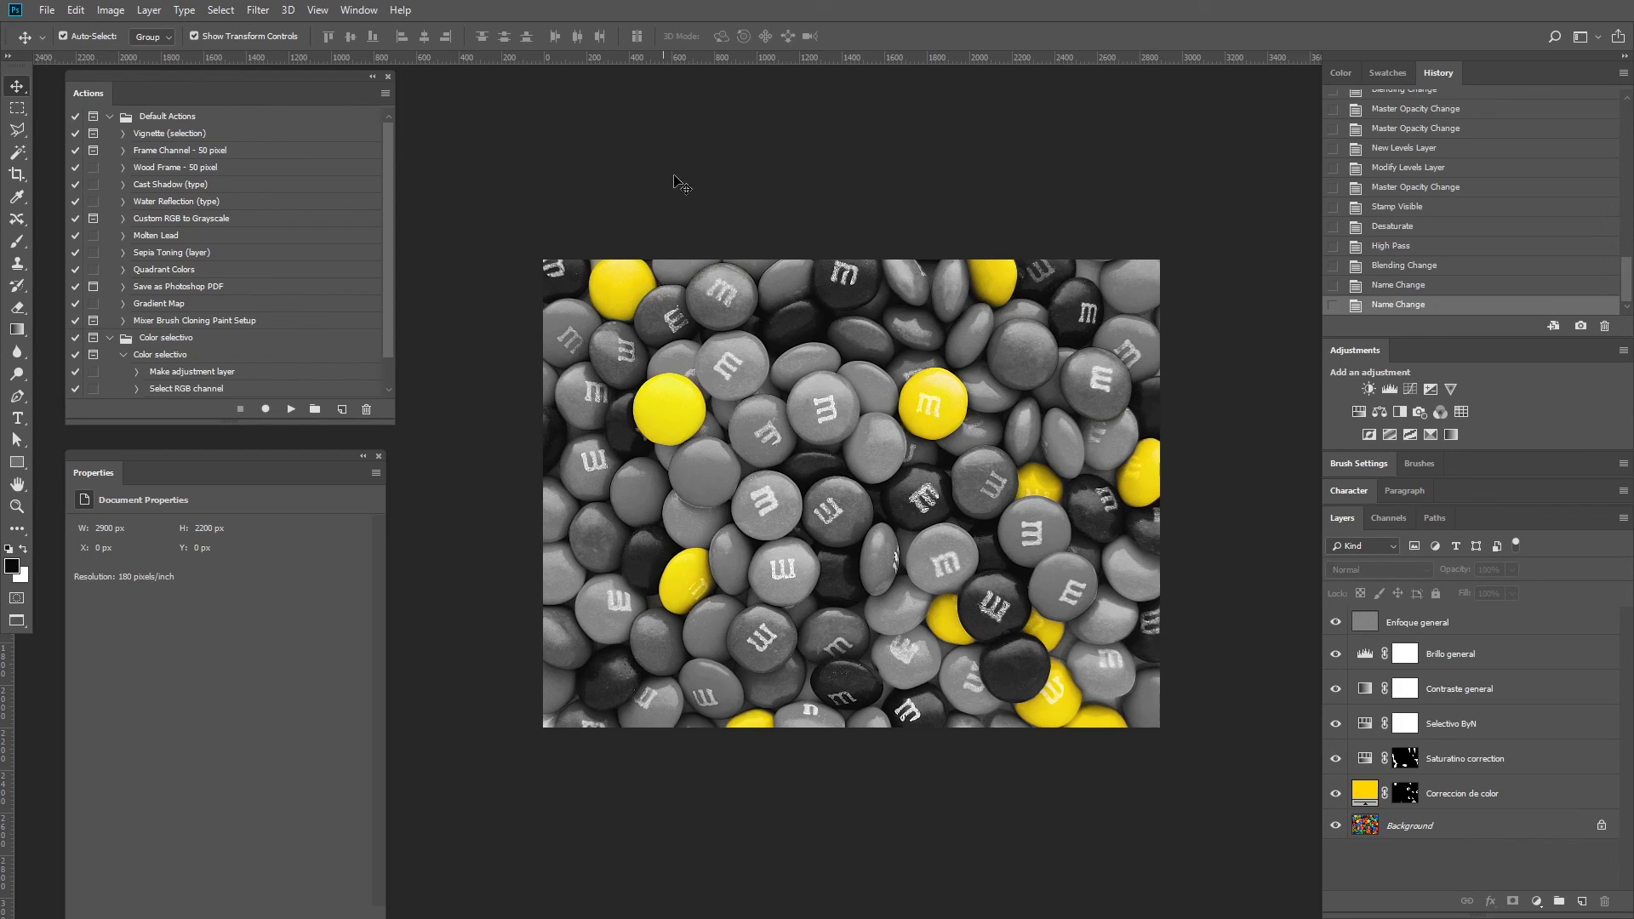
Save the image as the layered Photoshop file Plain-M&Ms-Pile.psd.
left_click(62, 35)
key("ctrl+shift+s")
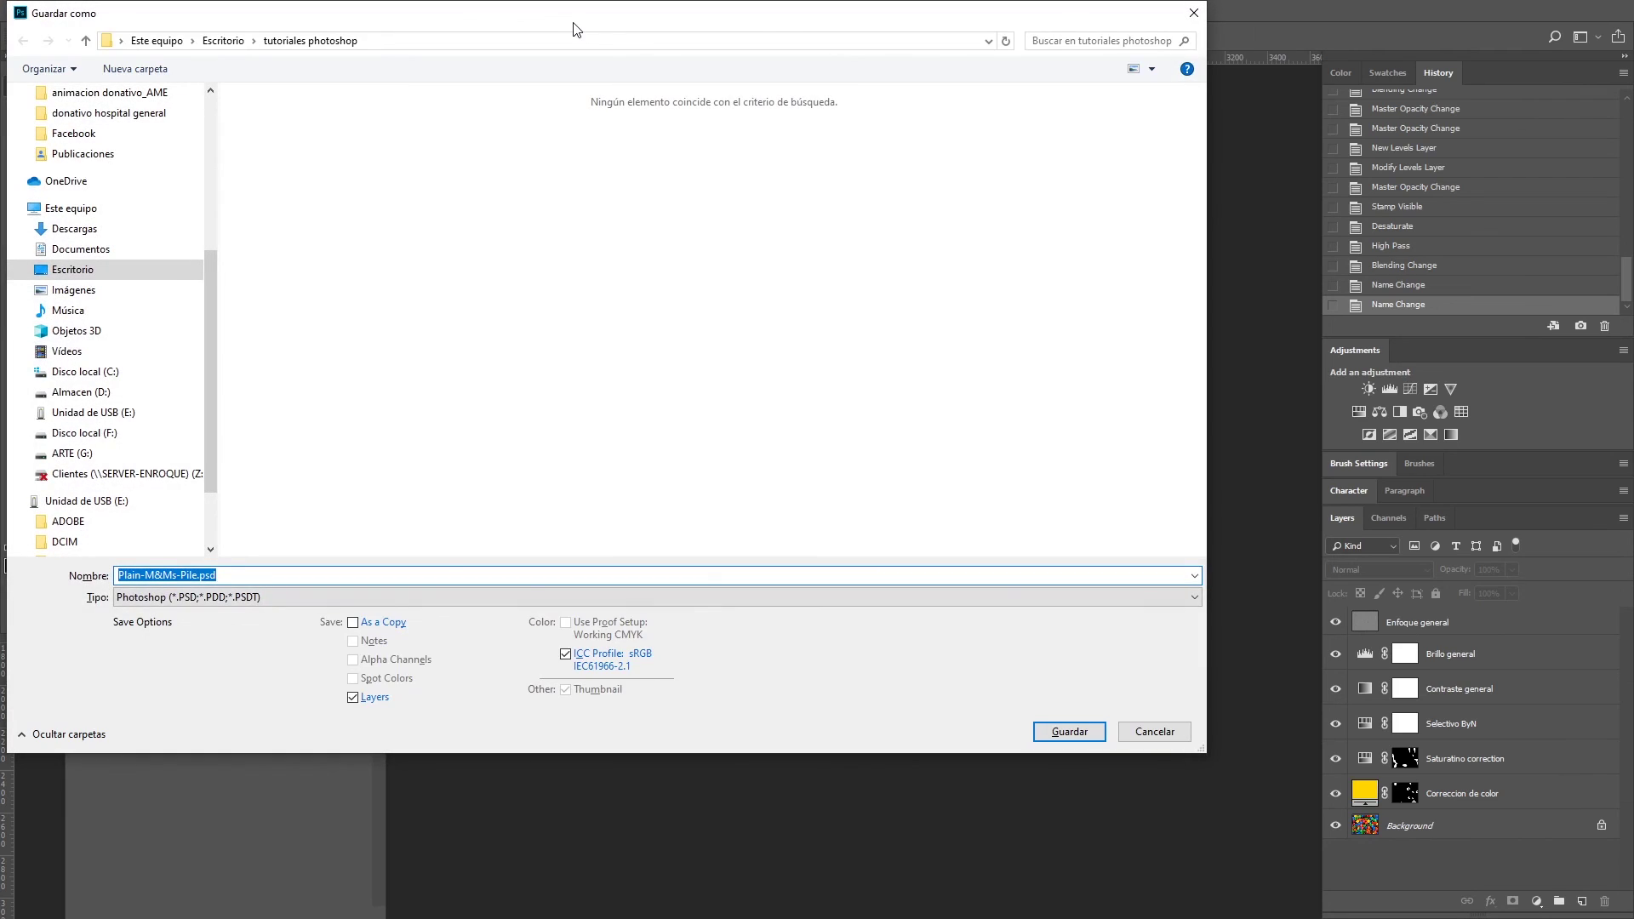
key("Escape")
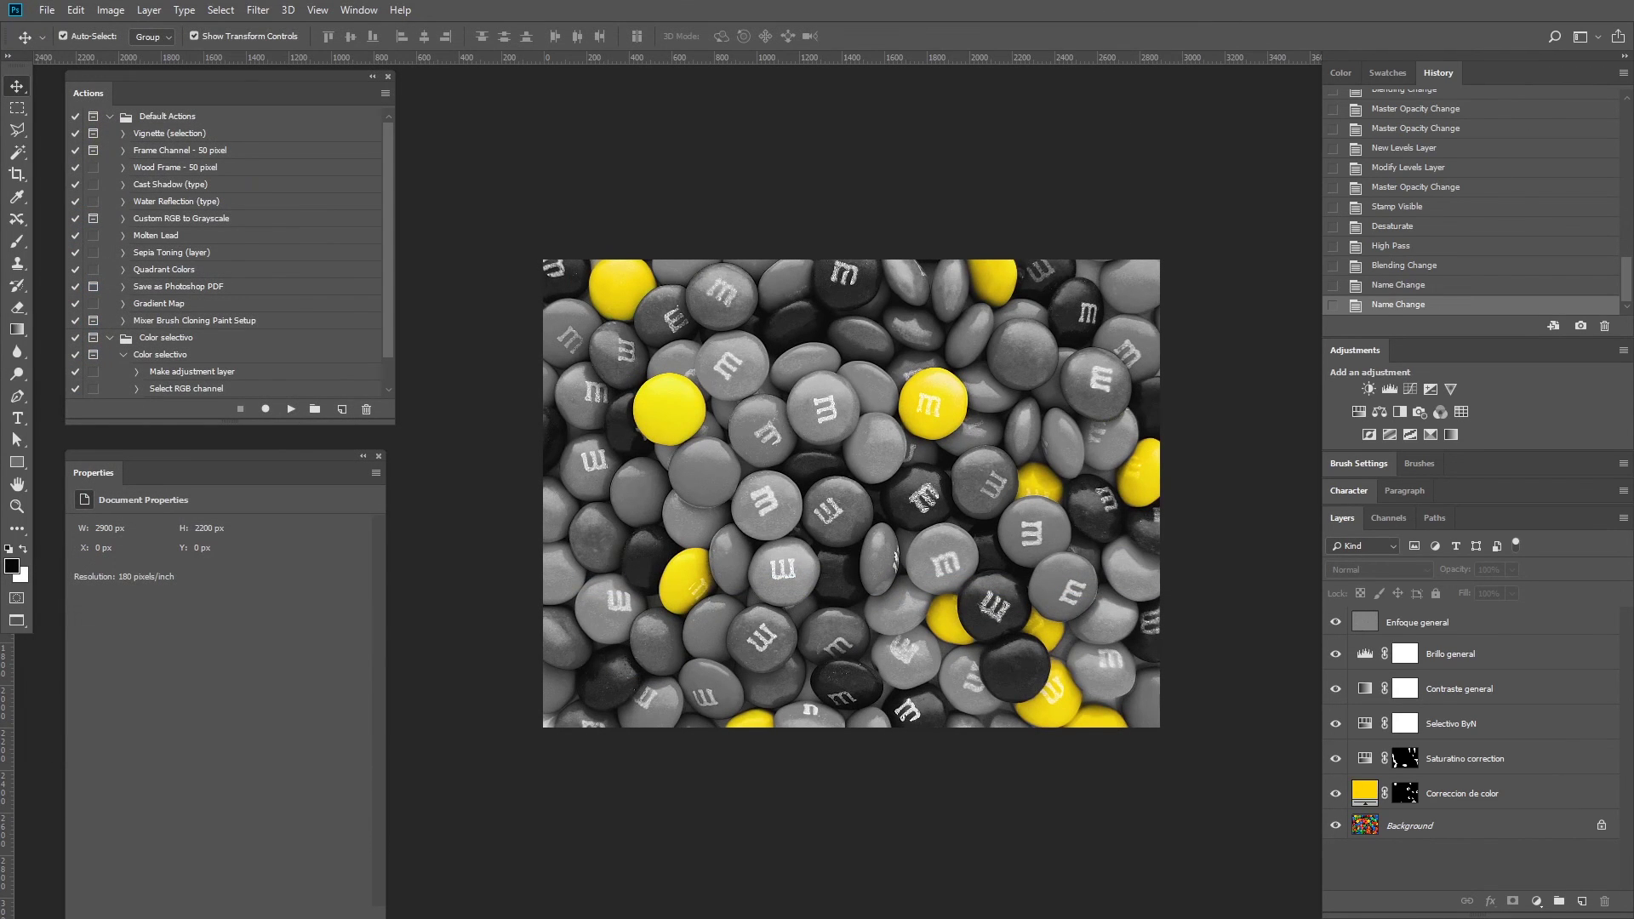